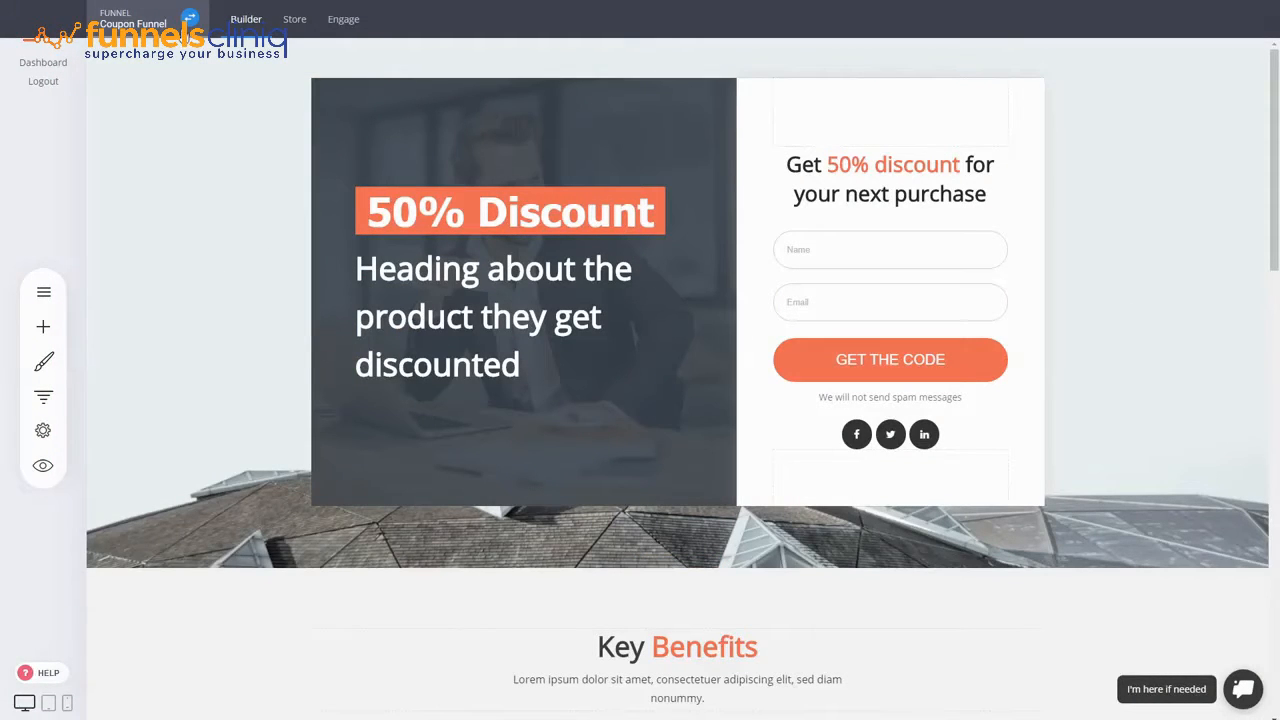
- Start a new funnel from the funnels list and choose the first Furniture one-product template
{"action": "left_click", "coordinate": [189, 17]}
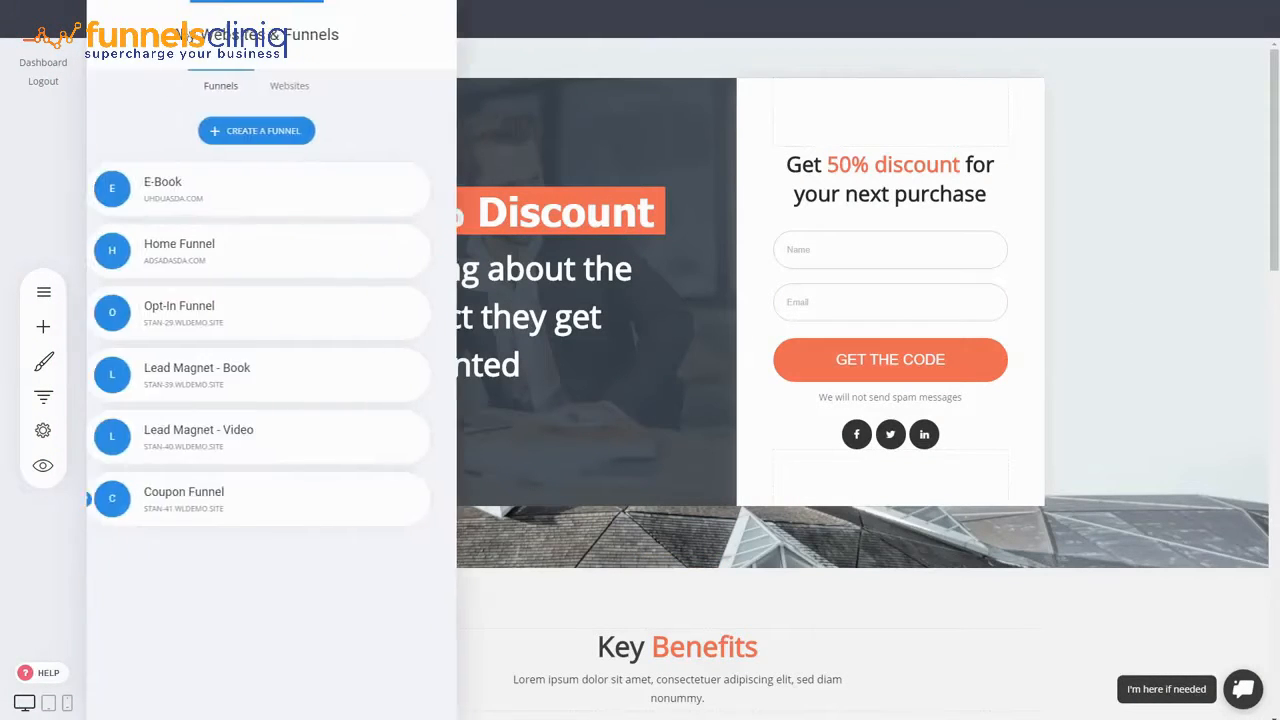
{"action": "left_click", "coordinate": [268, 133]}
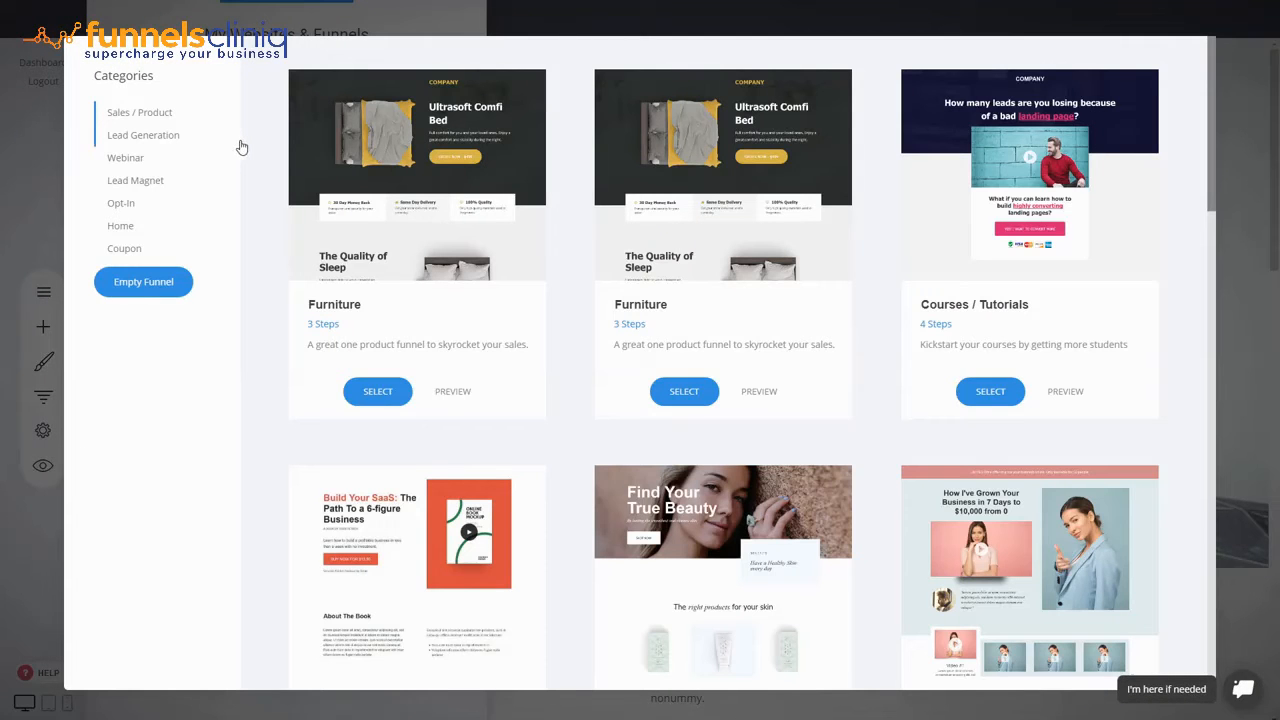
{"action": "scroll", "coordinate": [246, 283], "scroll_direction": "down", "scroll_amount": 2}
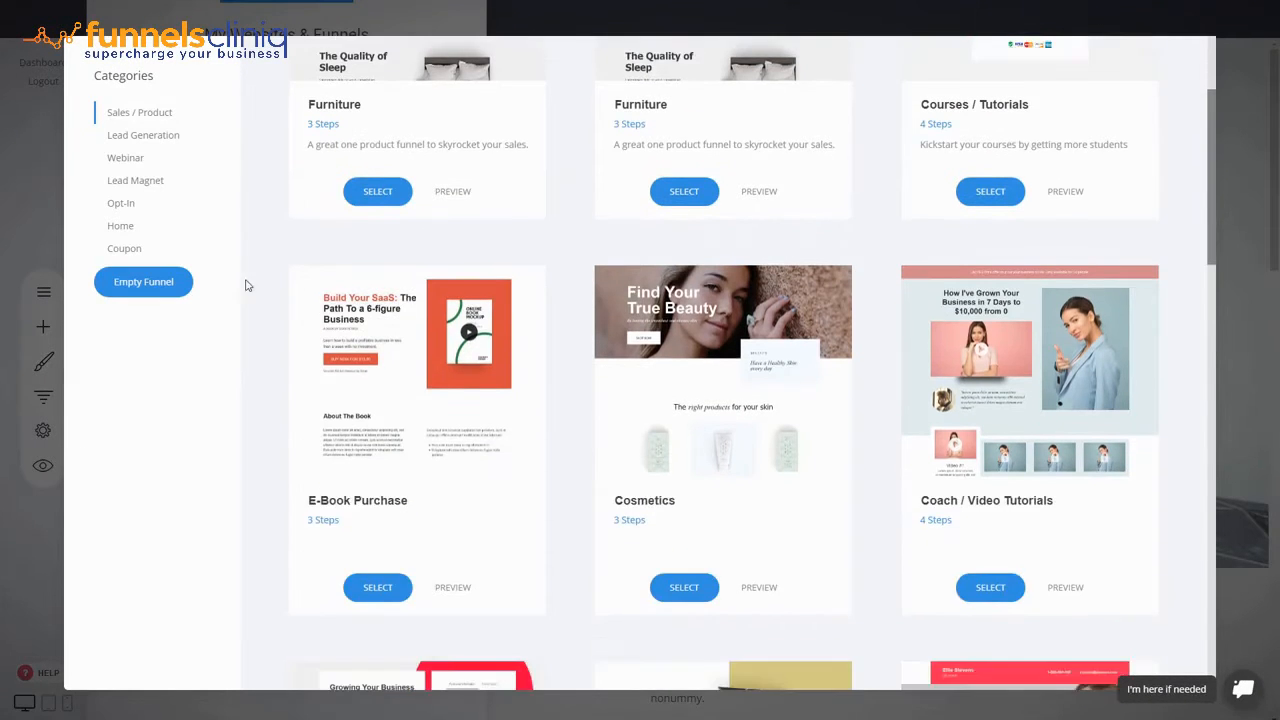
{"action": "scroll", "coordinate": [246, 294], "scroll_direction": "up", "scroll_amount": 2}
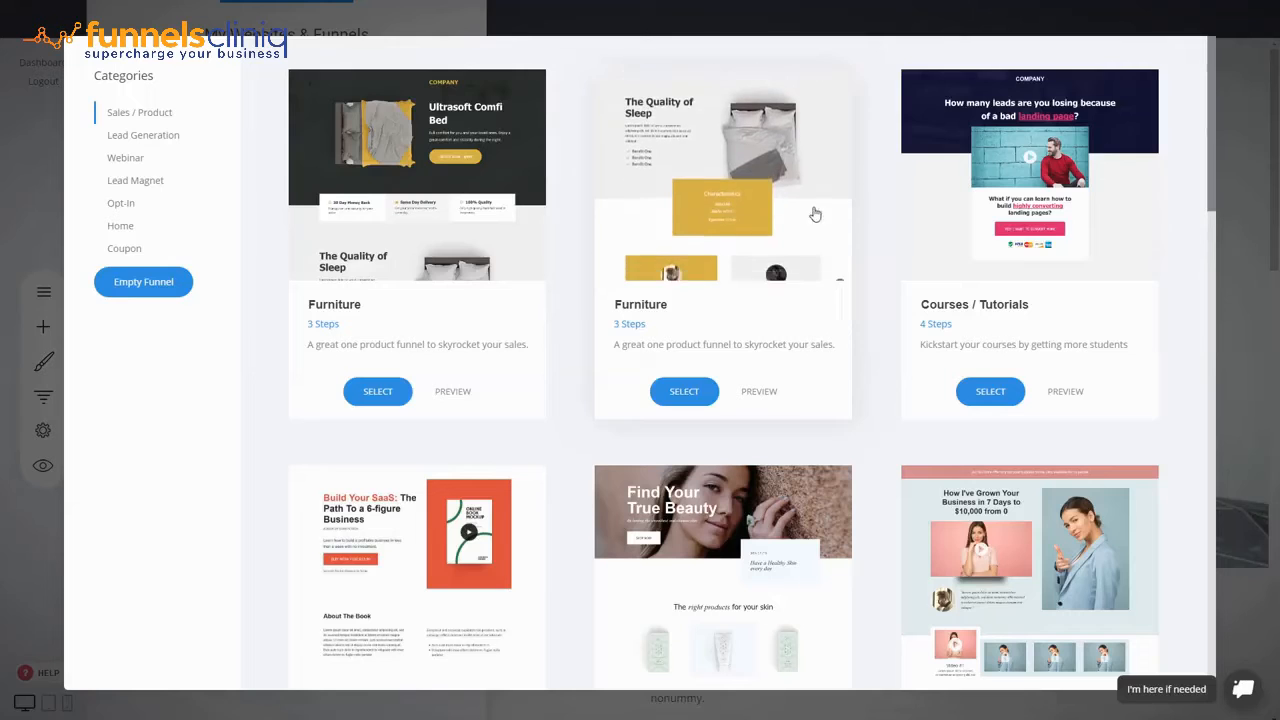
{"action": "scroll", "coordinate": [886, 294], "scroll_direction": "down", "scroll_amount": 2}
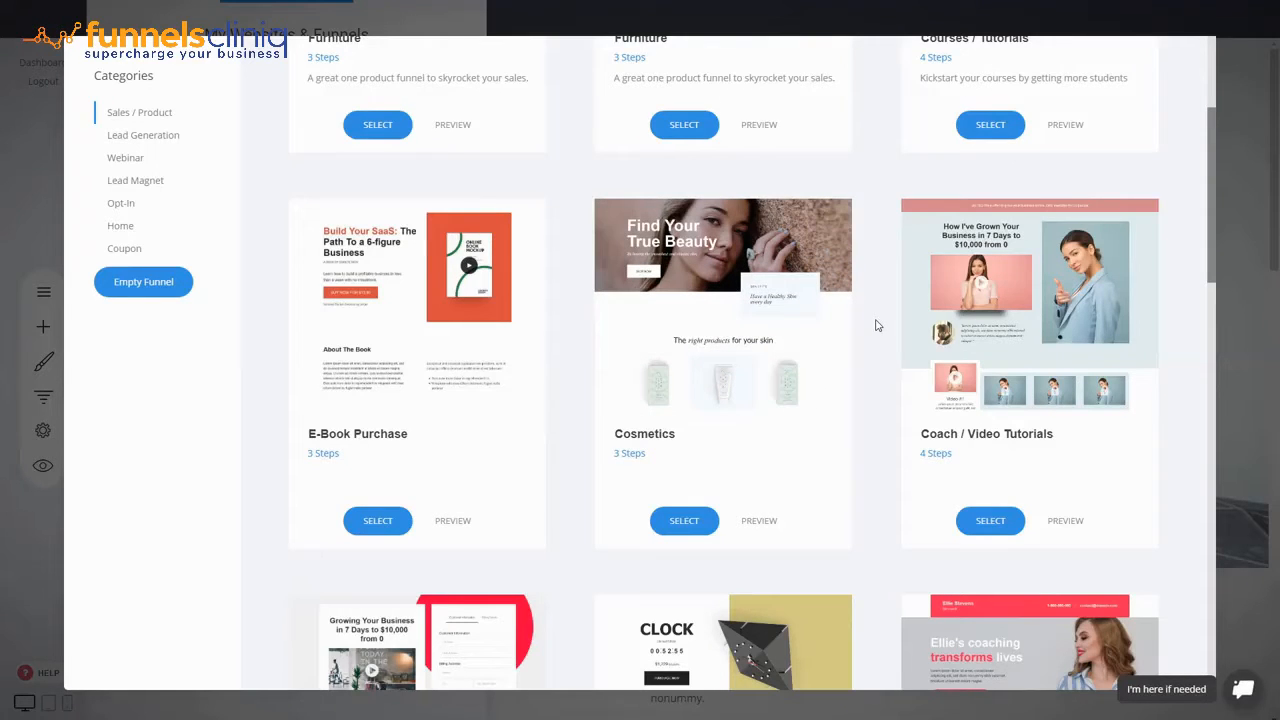
{"action": "scroll", "coordinate": [877, 323], "scroll_direction": "down", "scroll_amount": 2}
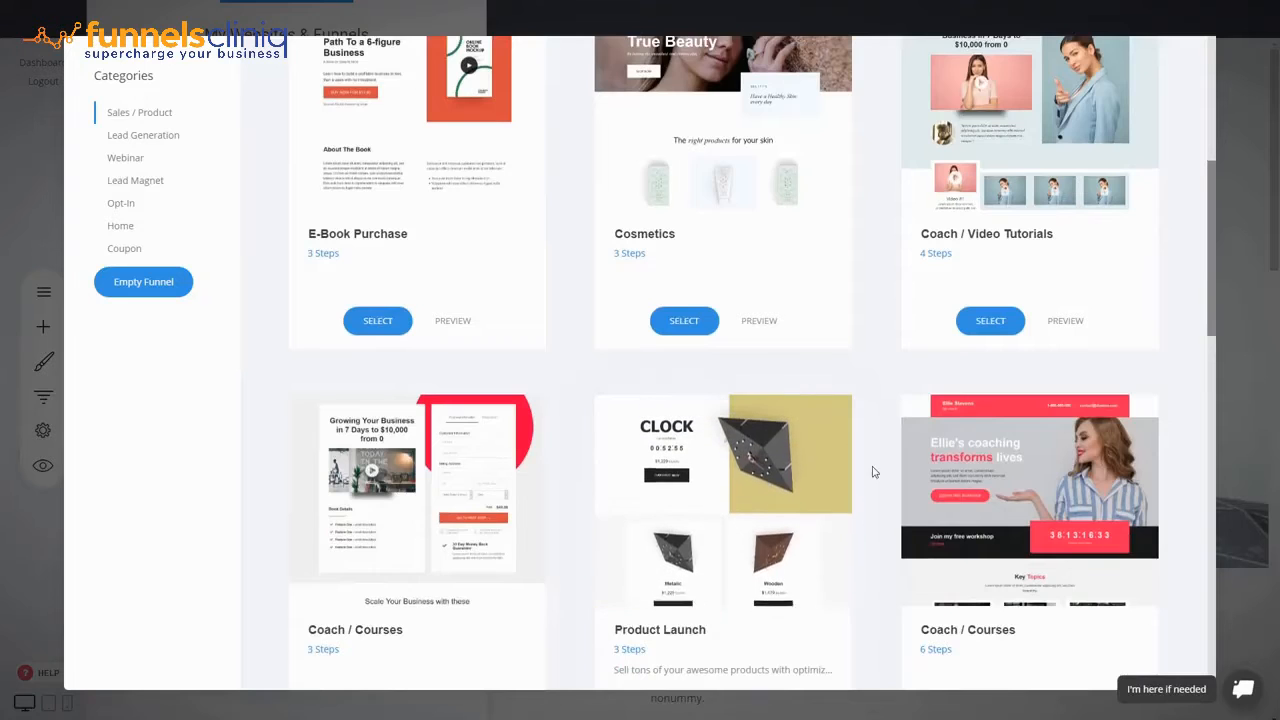
{"action": "scroll", "coordinate": [873, 472], "scroll_direction": "down", "scroll_amount": 3}
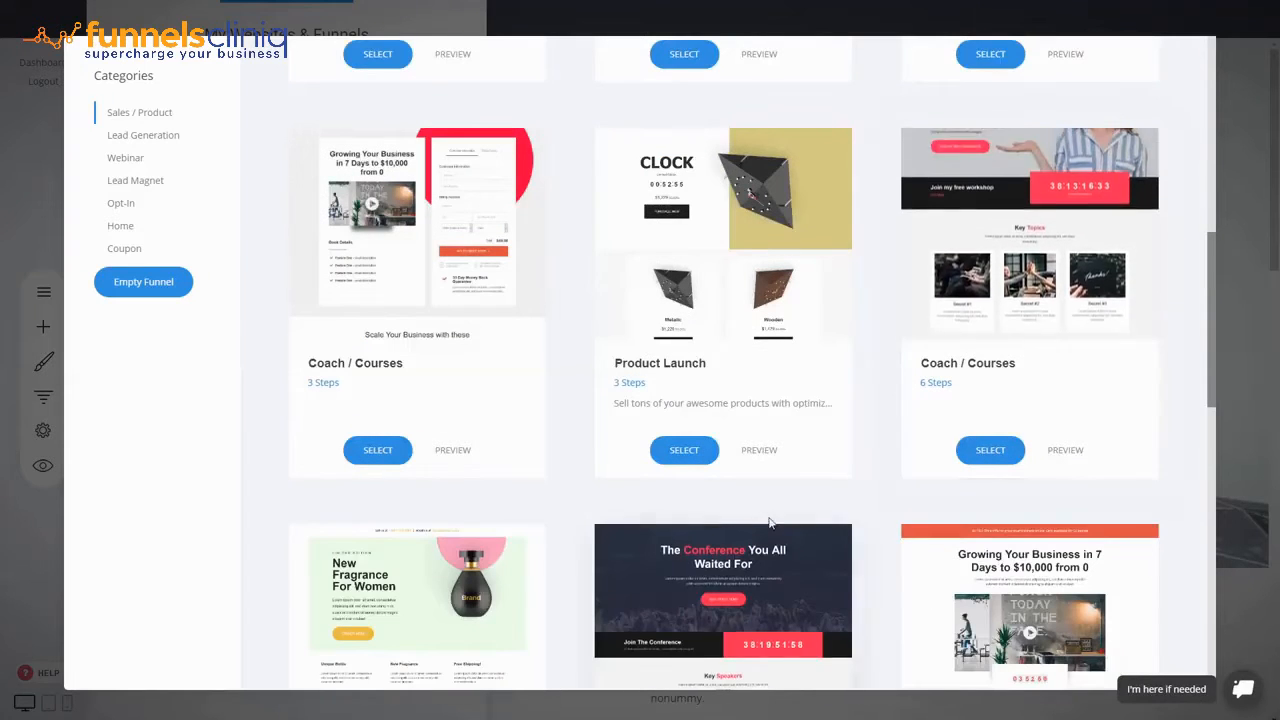
{"action": "scroll", "coordinate": [893, 500], "scroll_direction": "down", "scroll_amount": 10}
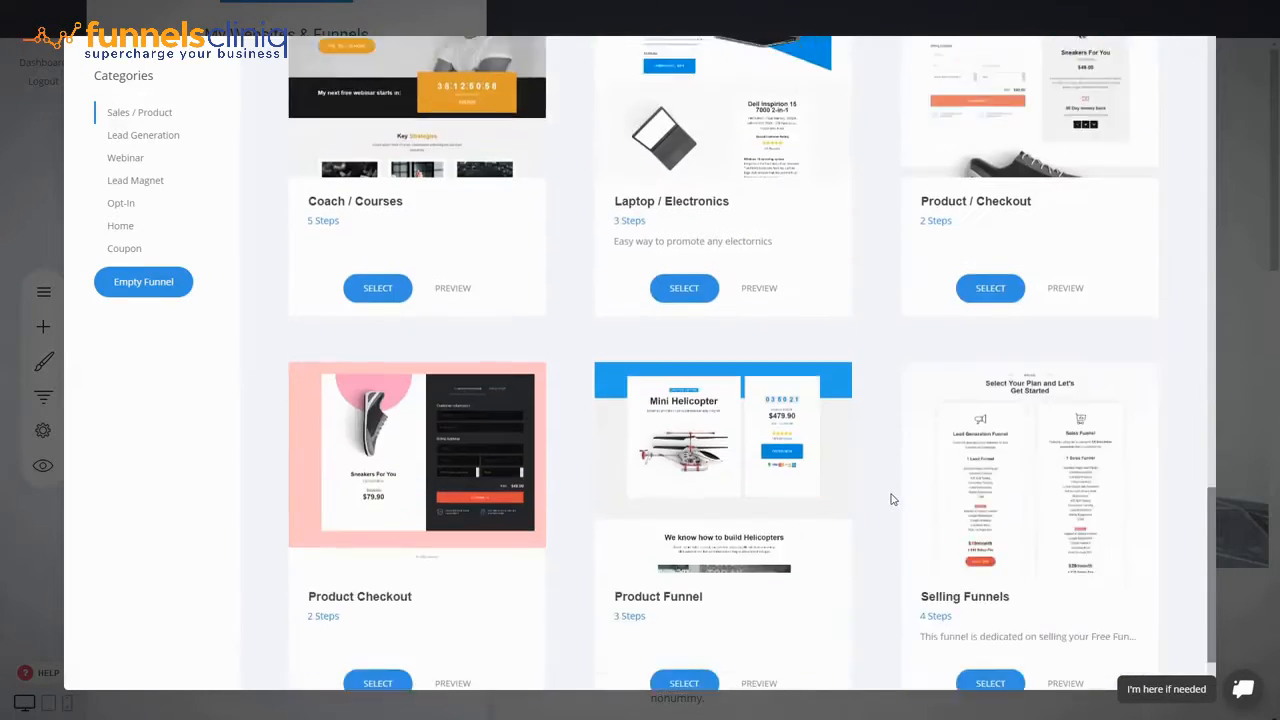
{"action": "scroll", "coordinate": [893, 500], "scroll_direction": "up", "scroll_amount": 10}
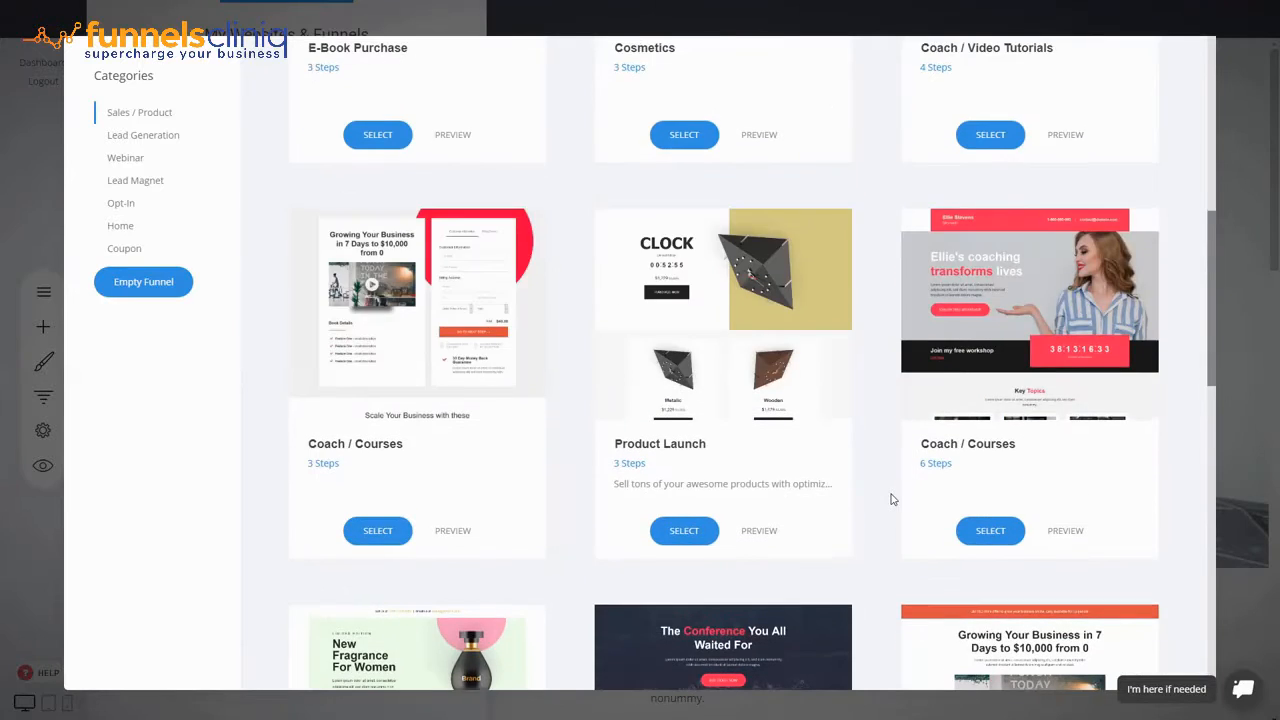
{"action": "scroll", "coordinate": [893, 500], "scroll_direction": "up", "scroll_amount": 7}
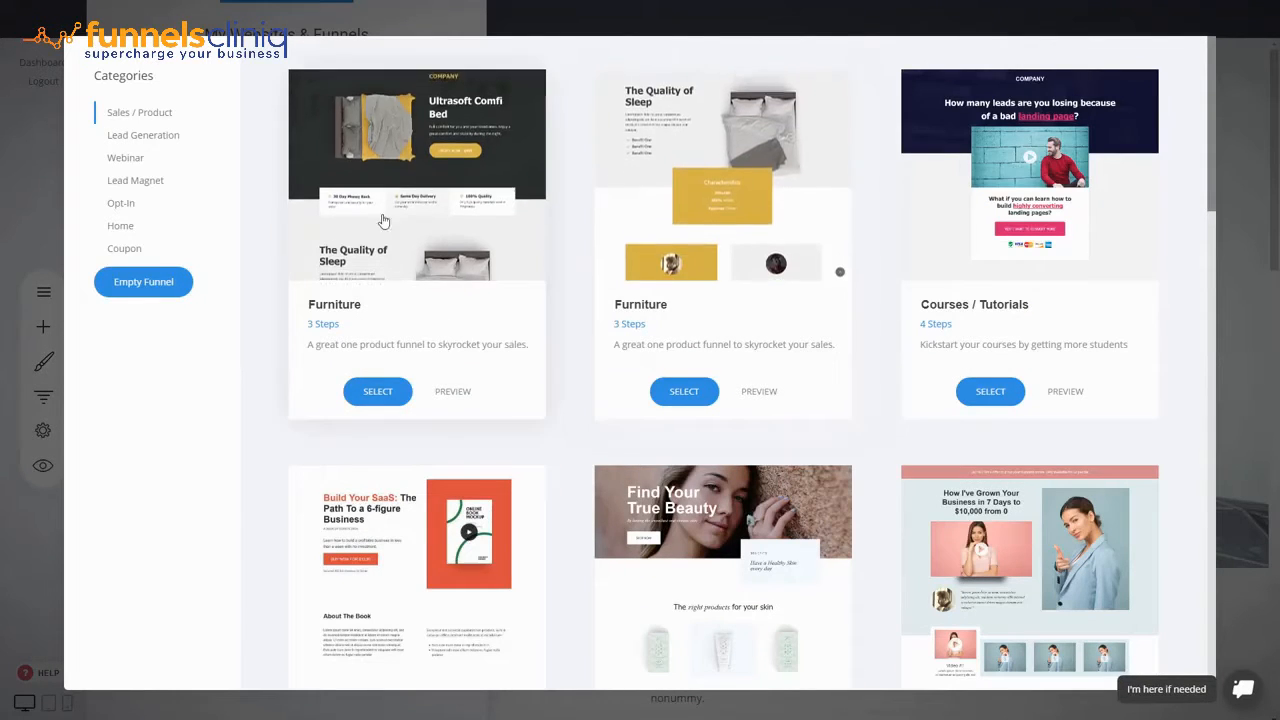
{"action": "left_click", "coordinate": [378, 391]}
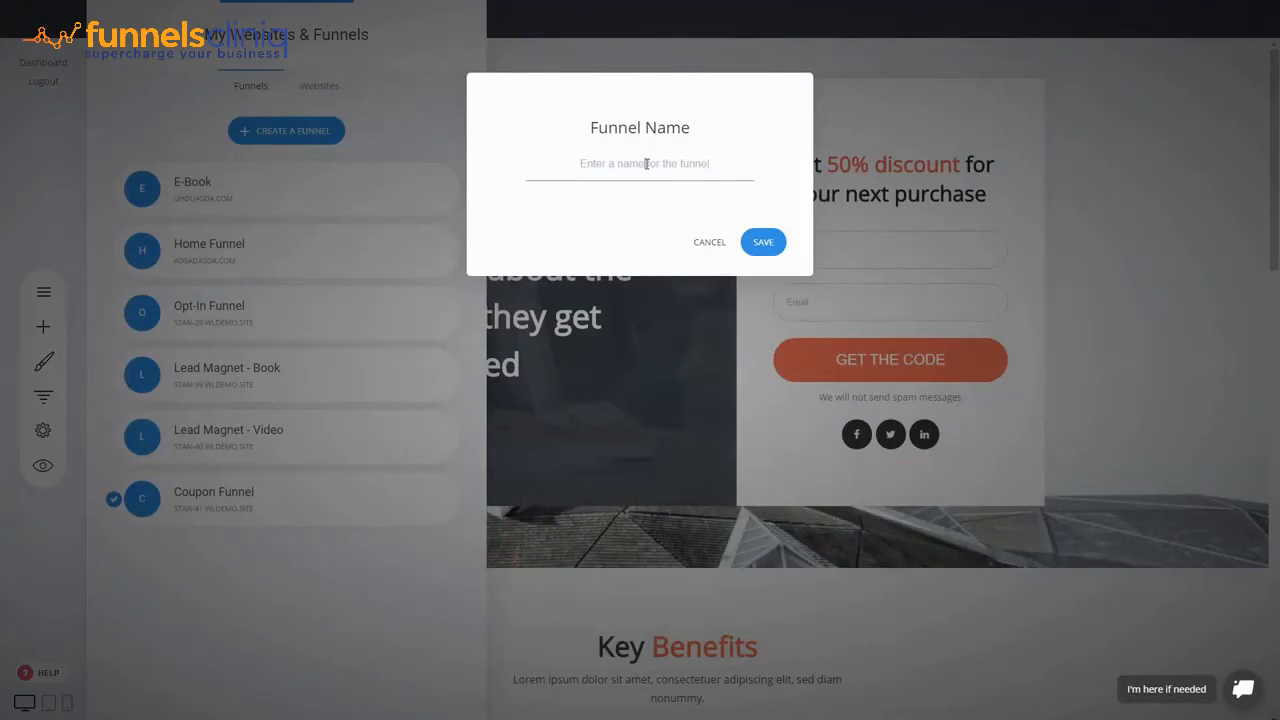
- Enter '1-Product Sales Funnel' as the new funnel's name
{"action": "type", "text": "Sales"}
{"action": "key", "text": "ctrl+a"}
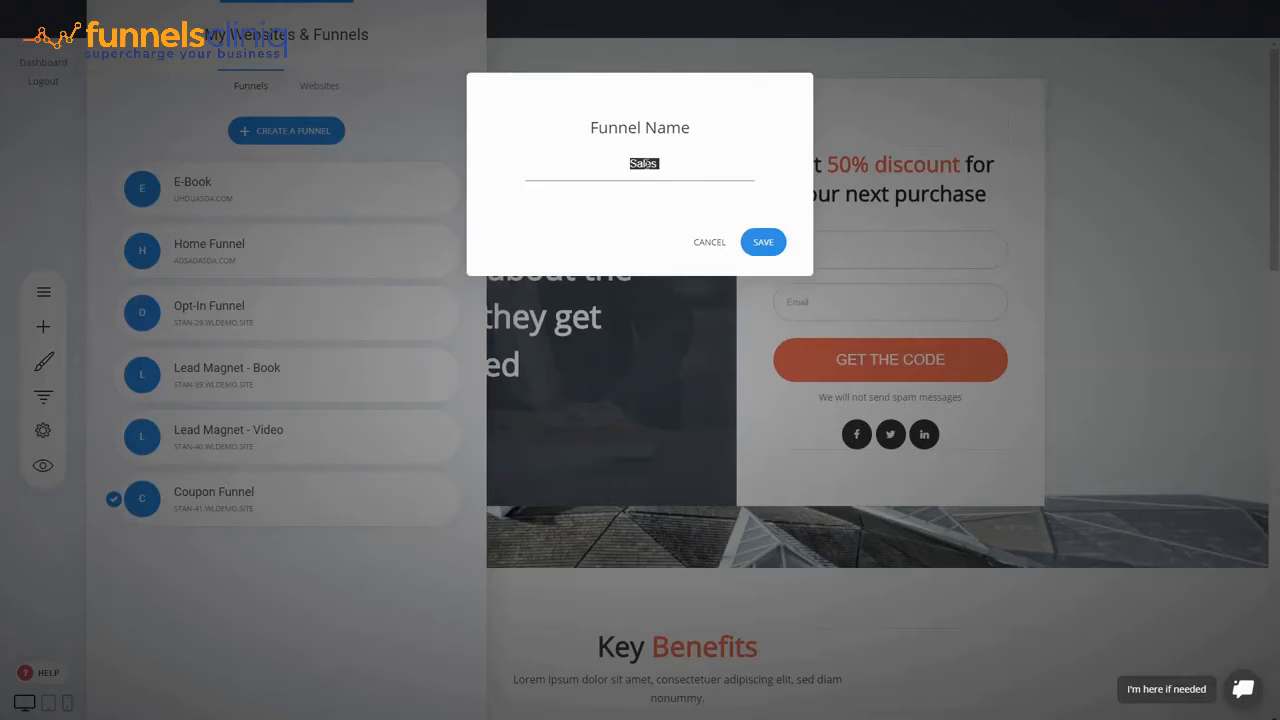
{"action": "type", "text": "T-Product Sales Funnel"}
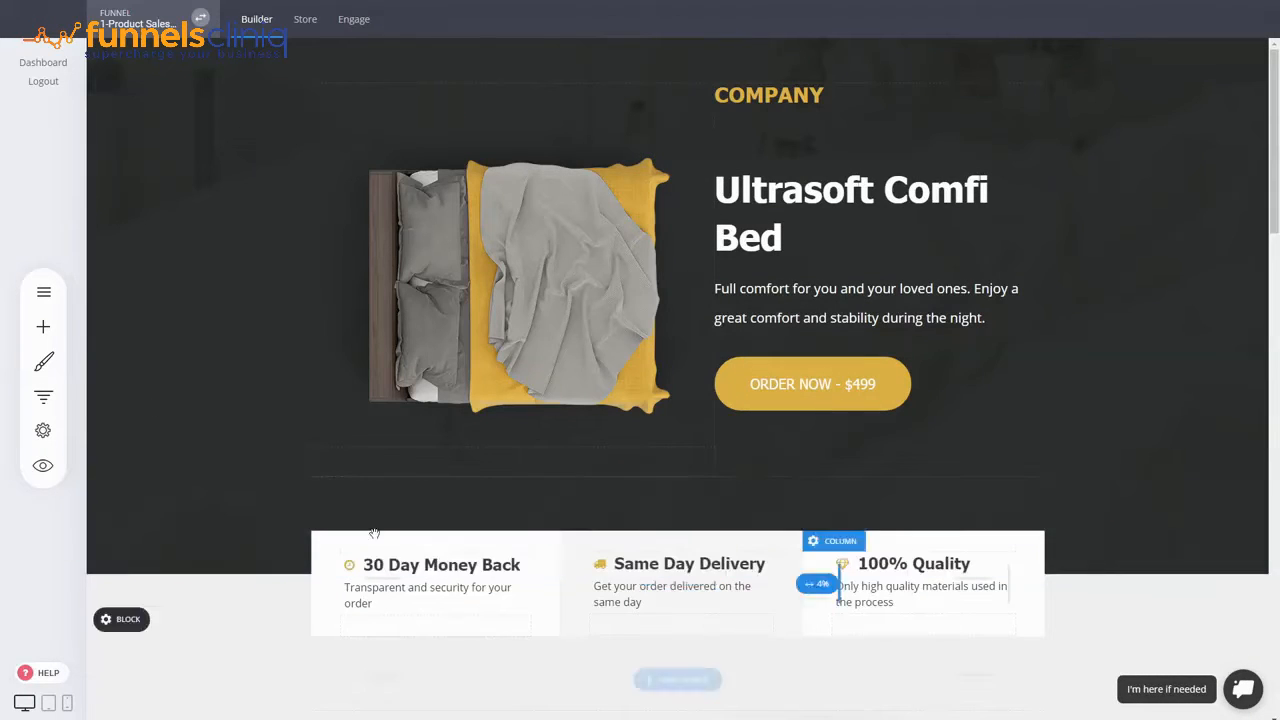
{"action": "left_click", "coordinate": [43, 396]}
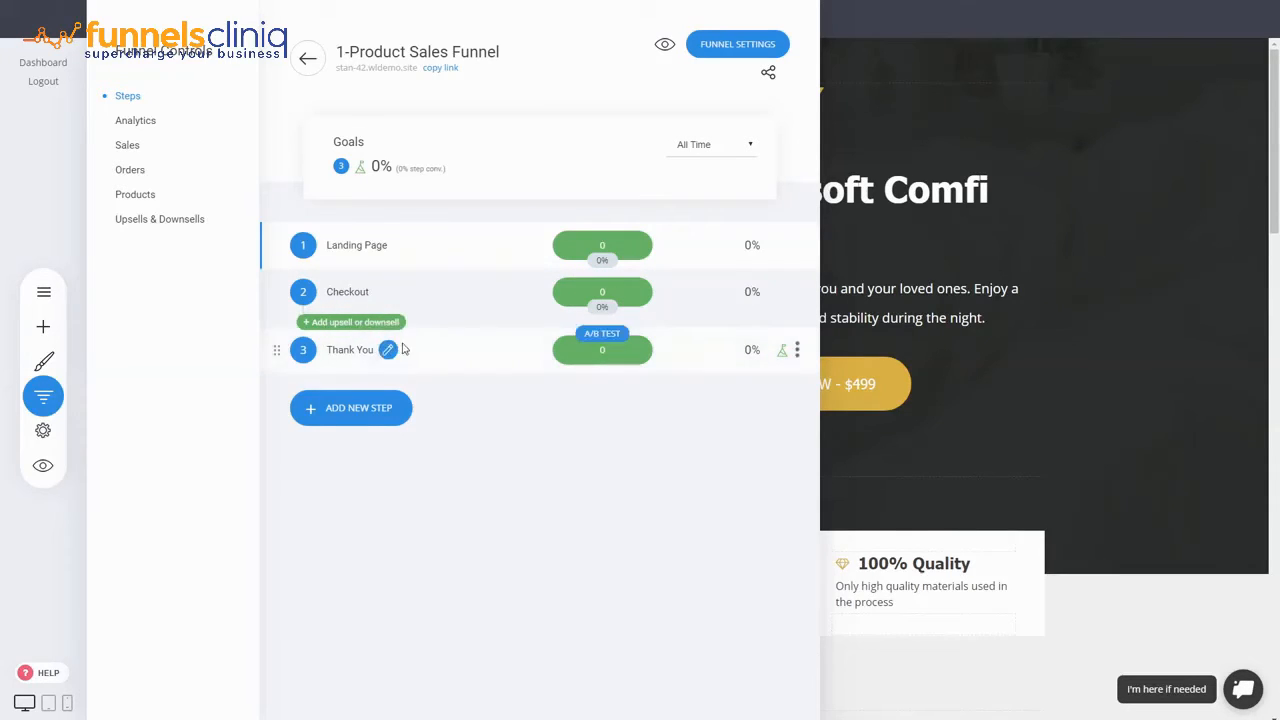
{"action": "left_click", "coordinate": [1168, 243]}
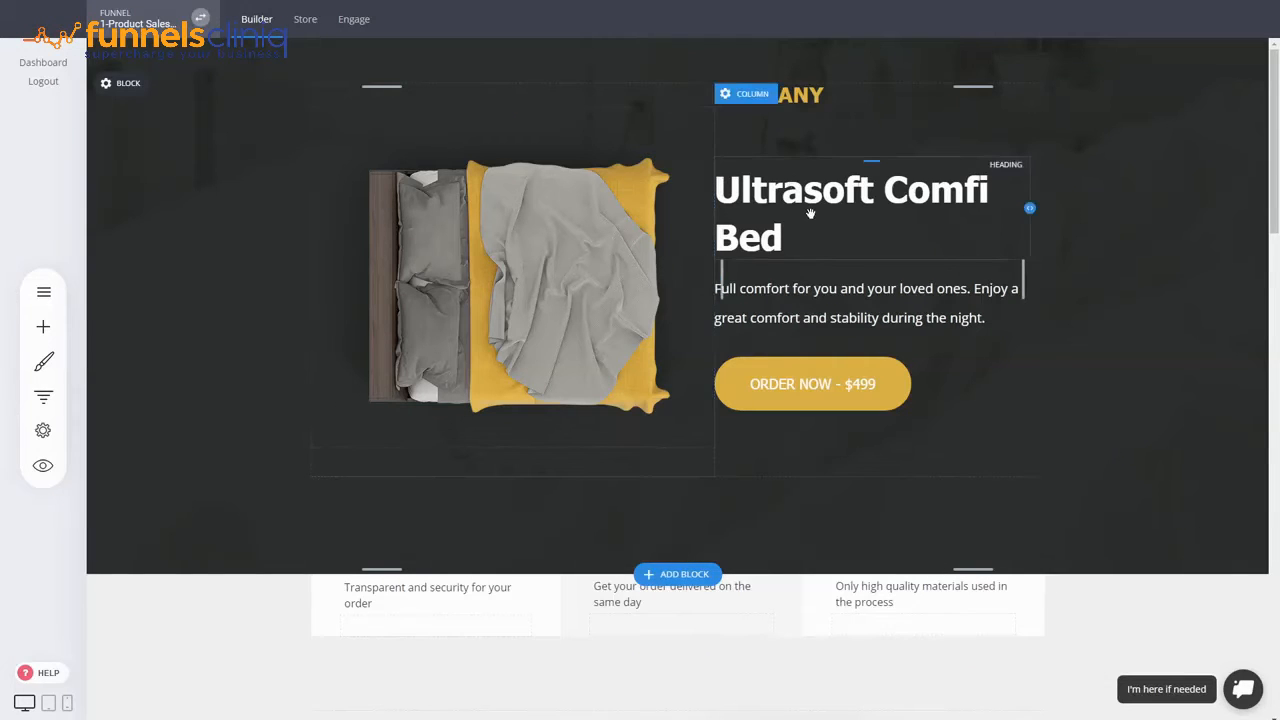
{"action": "left_click", "coordinate": [803, 195]}
{"action": "left_click", "coordinate": [1154, 283]}
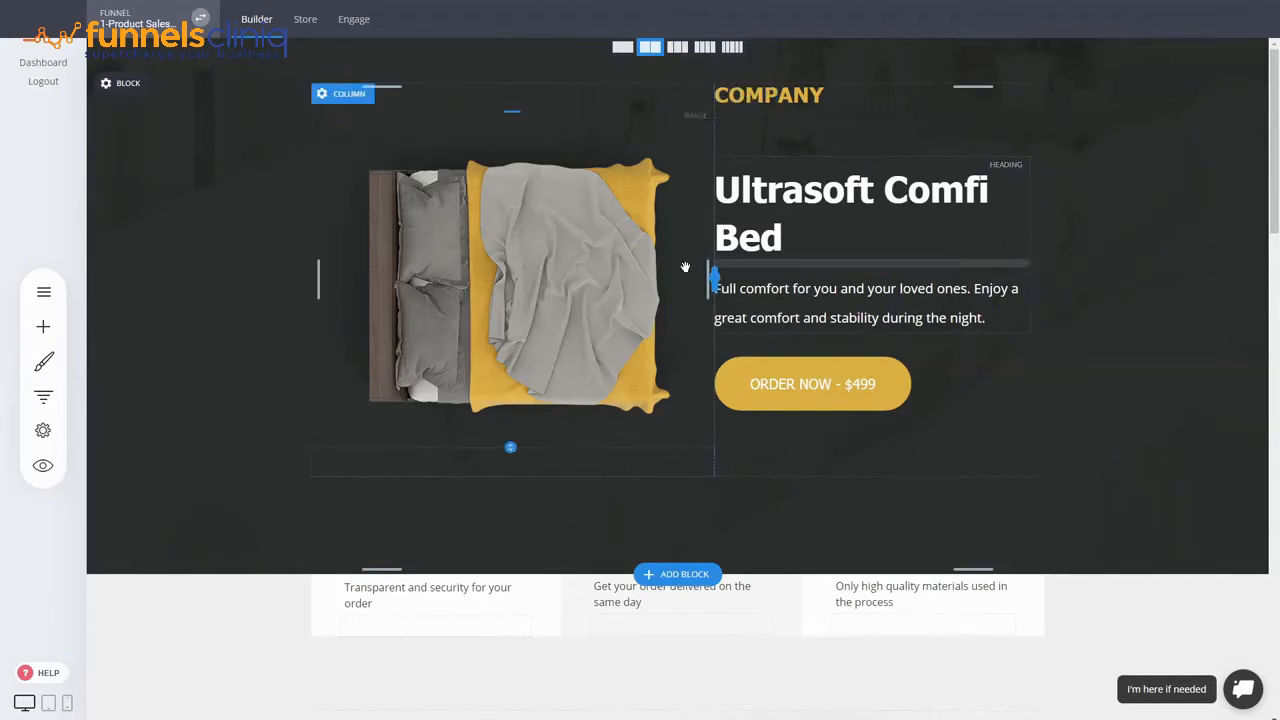
- Add a heading under the bed title with $499 and $399 on two lines
{"action": "left_click", "coordinate": [43, 326]}
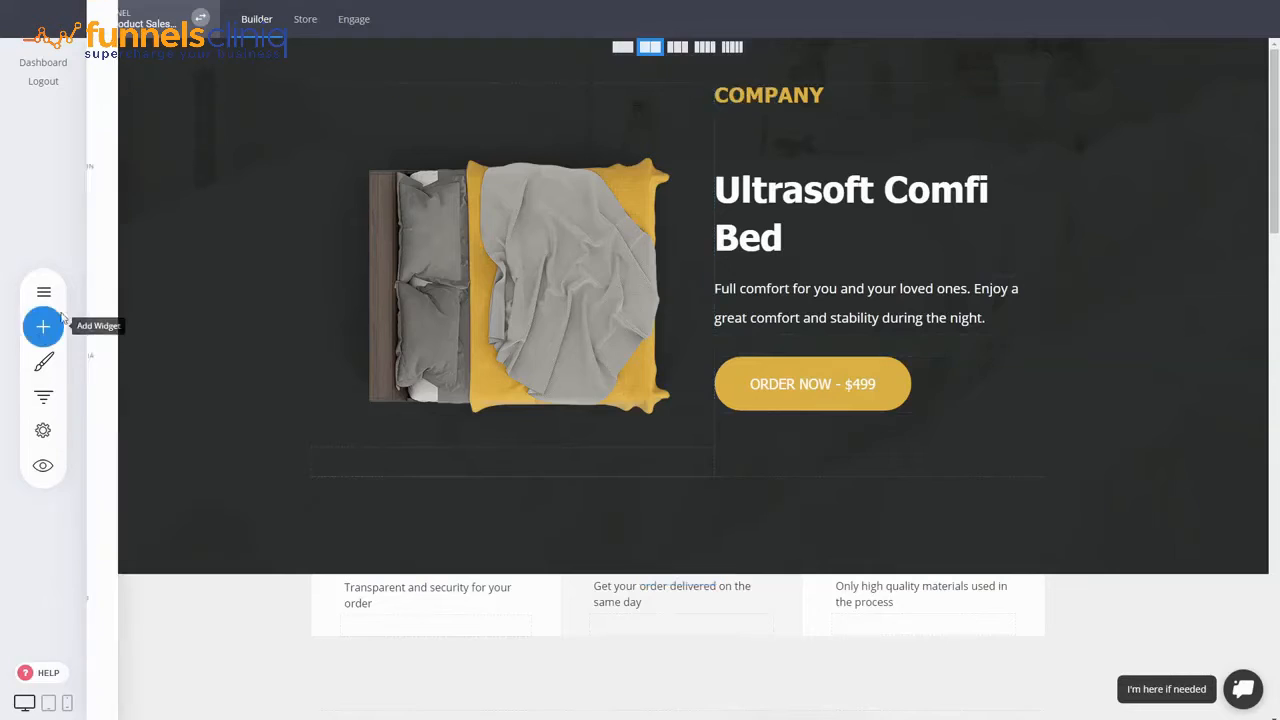
{"action": "left_click_drag", "start_coordinate": [120, 100], "coordinate": [790, 265]}
{"action": "left_click", "coordinate": [771, 272]}
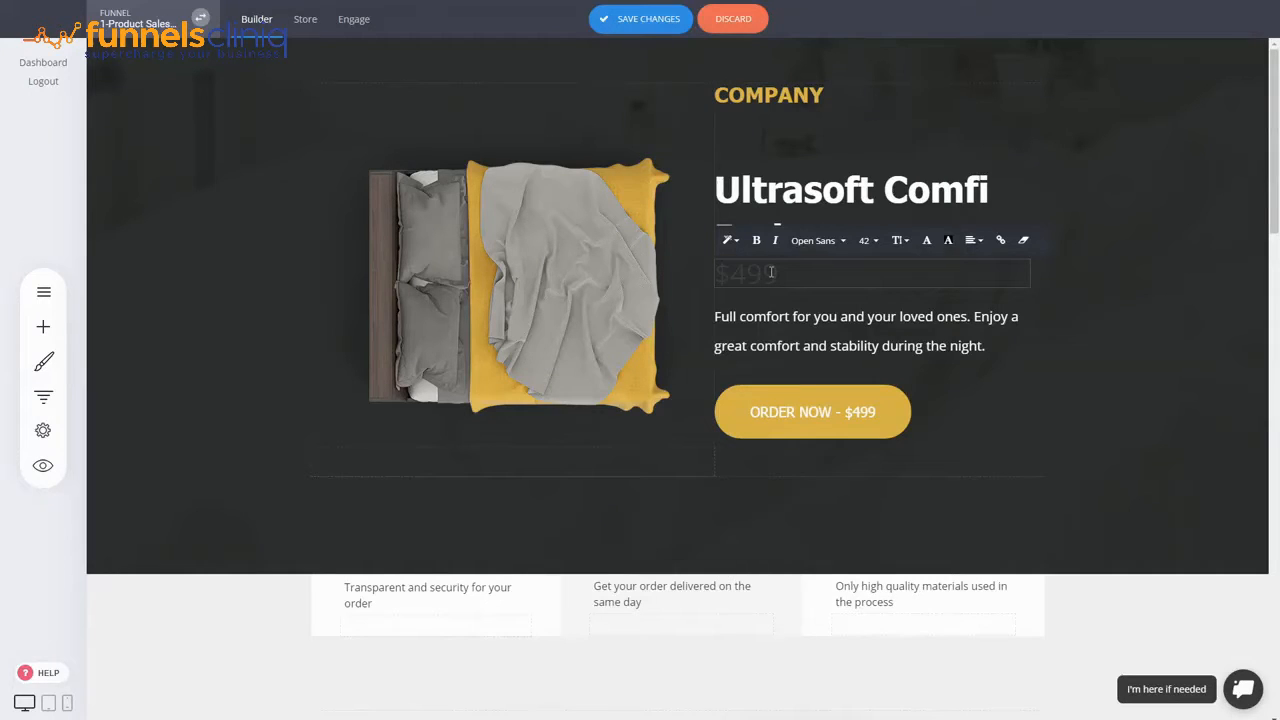
{"action": "type", "text": "$499"}
{"action": "key", "text": "Return"}
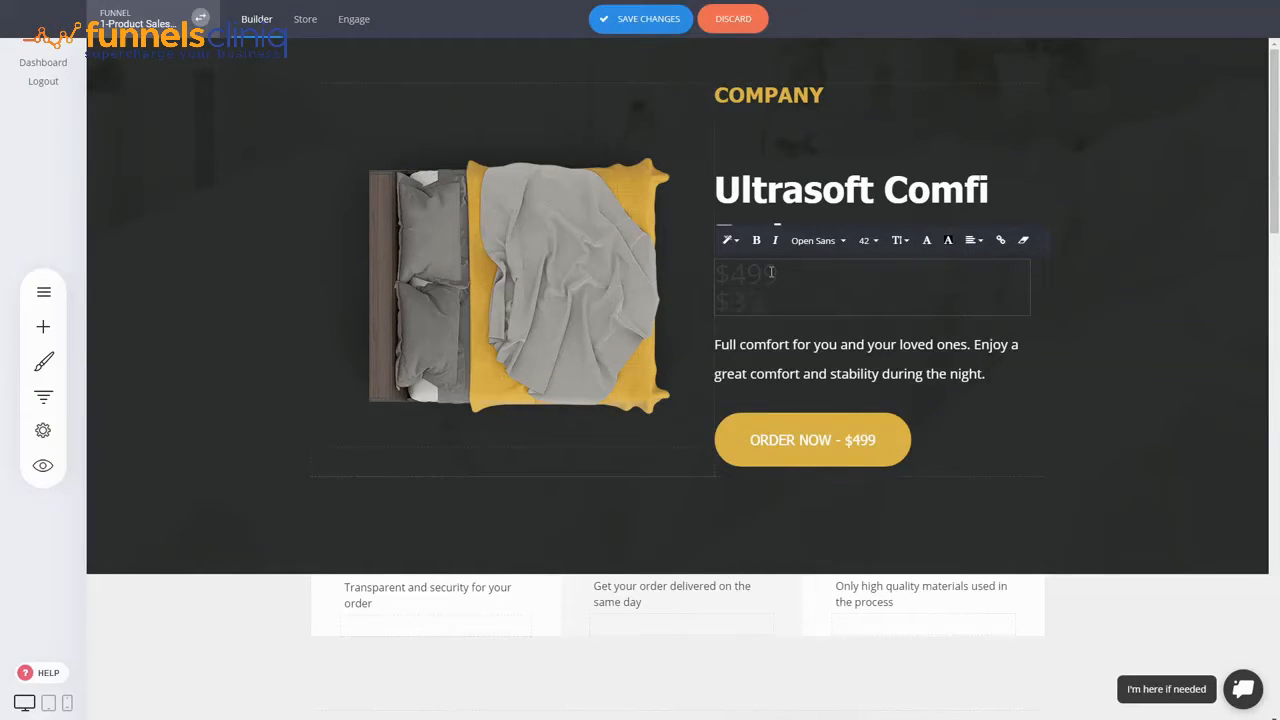
- Colour both price lines white and reduce the $499 line's font size
{"action": "triple_click", "coordinate": [772, 272]}
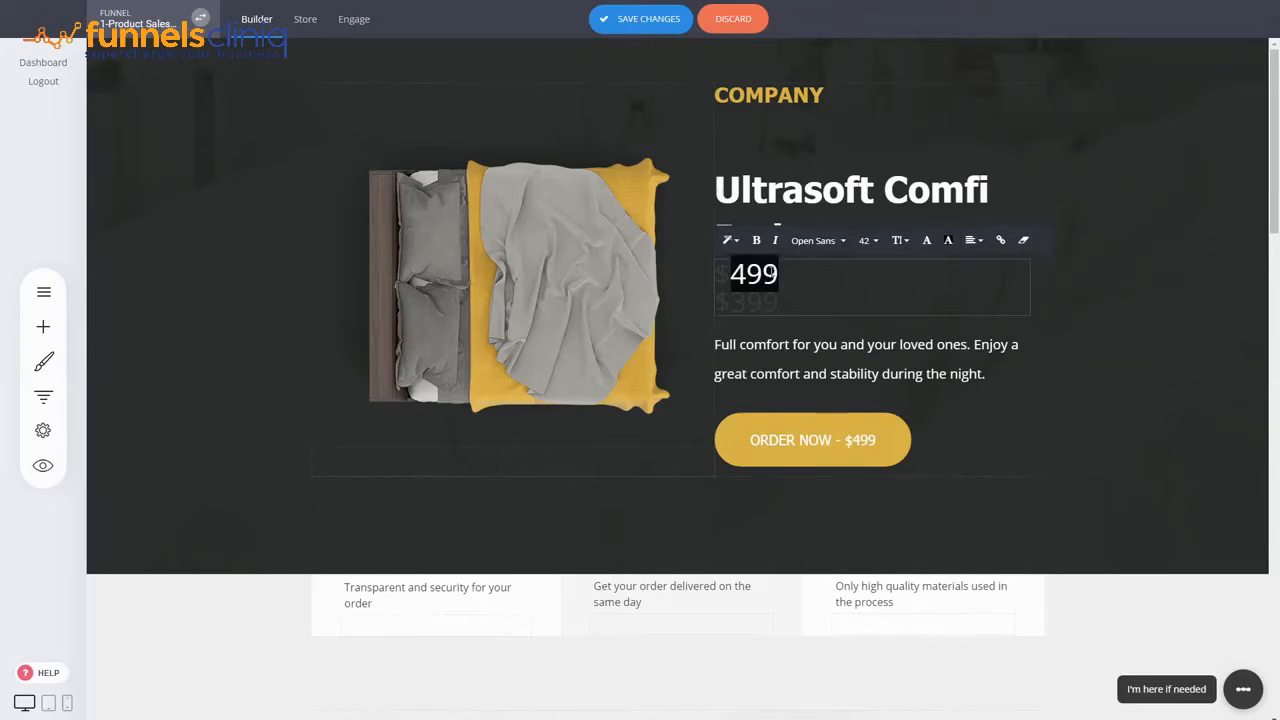
{"action": "left_click", "coordinate": [783, 270]}
{"action": "left_click_drag", "start_coordinate": [783, 270], "coordinate": [714, 273]}
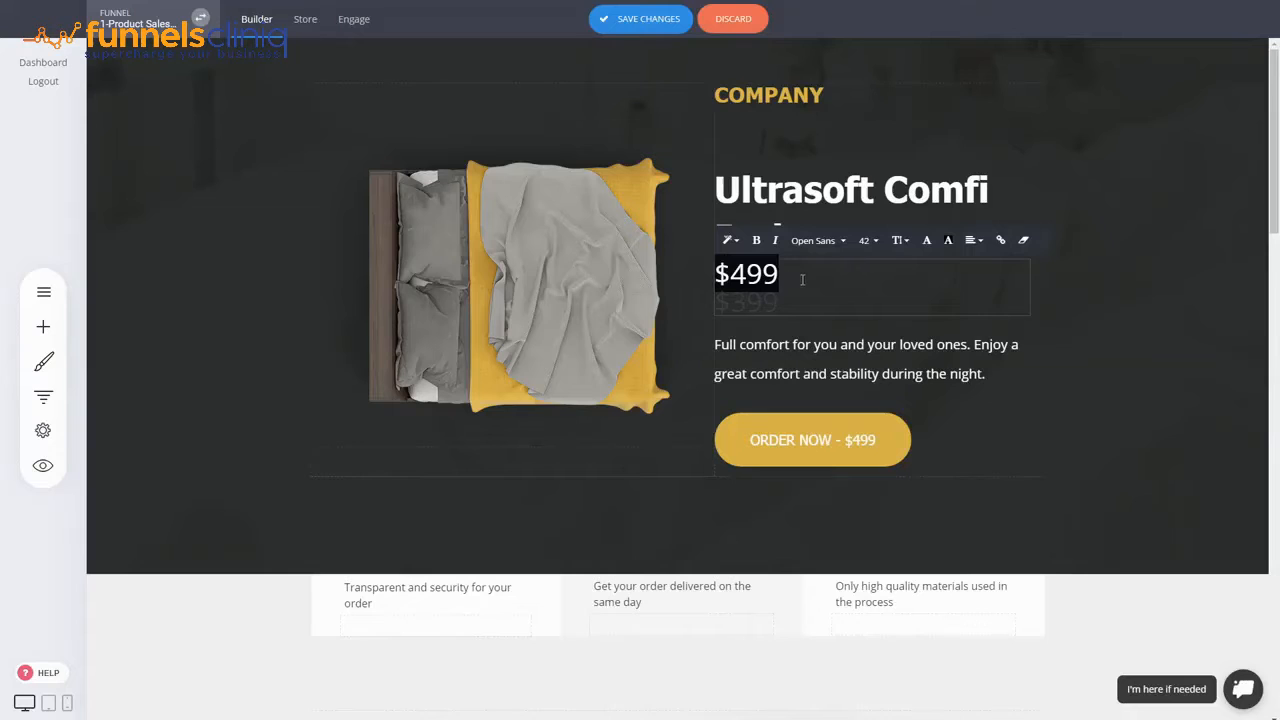
{"action": "left_click", "coordinate": [801, 293]}
{"action": "triple_click", "coordinate": [773, 279]}
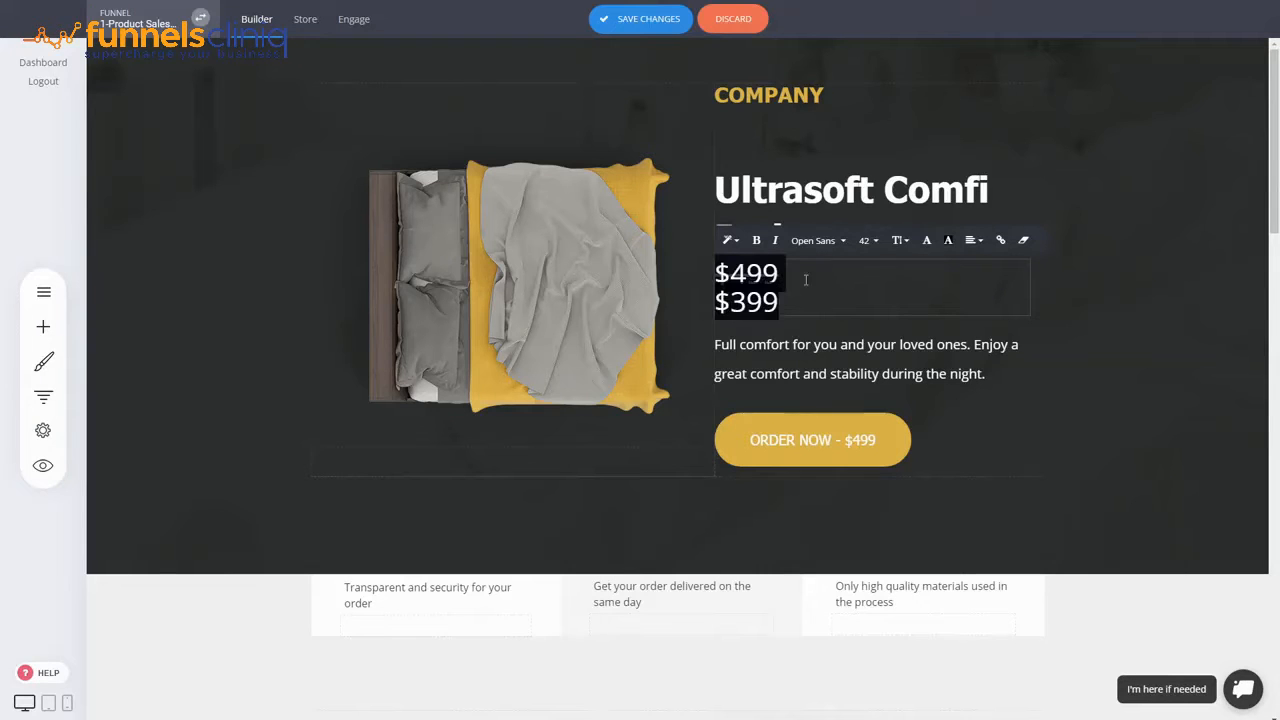
{"action": "left_click", "coordinate": [926, 240]}
{"action": "left_click", "coordinate": [1125, 460]}
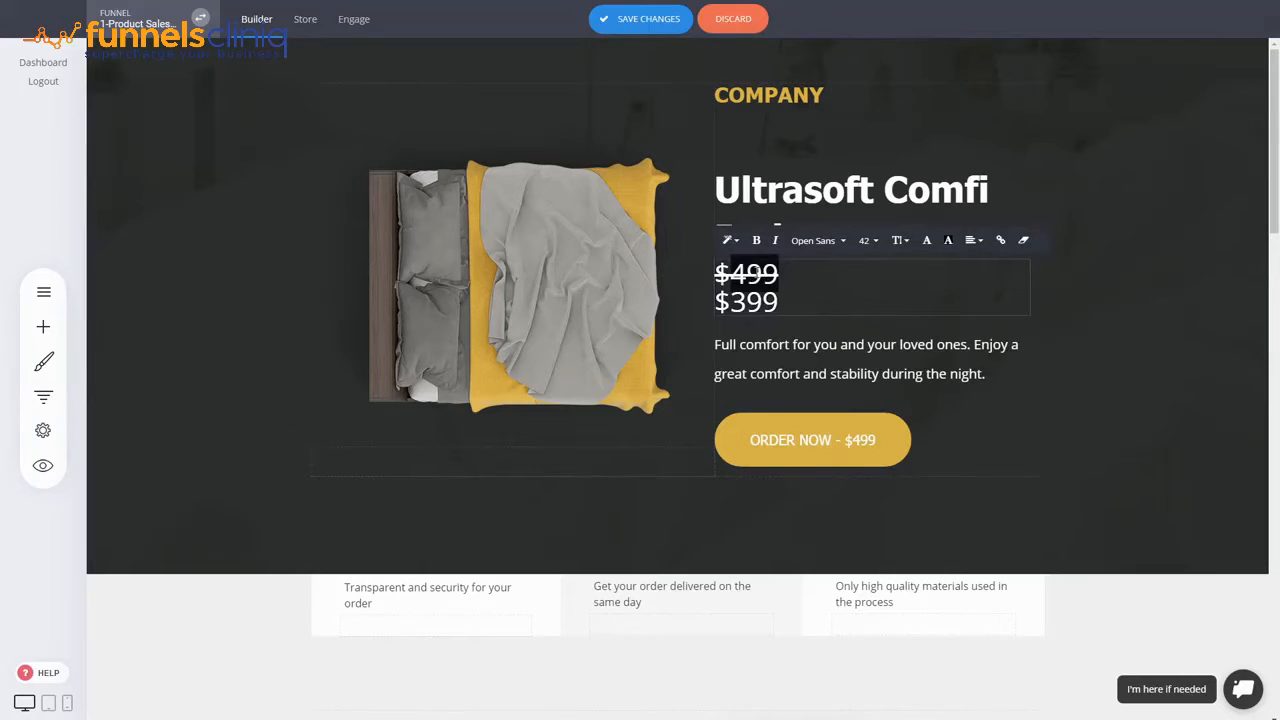
{"action": "left_click", "coordinate": [866, 240]}
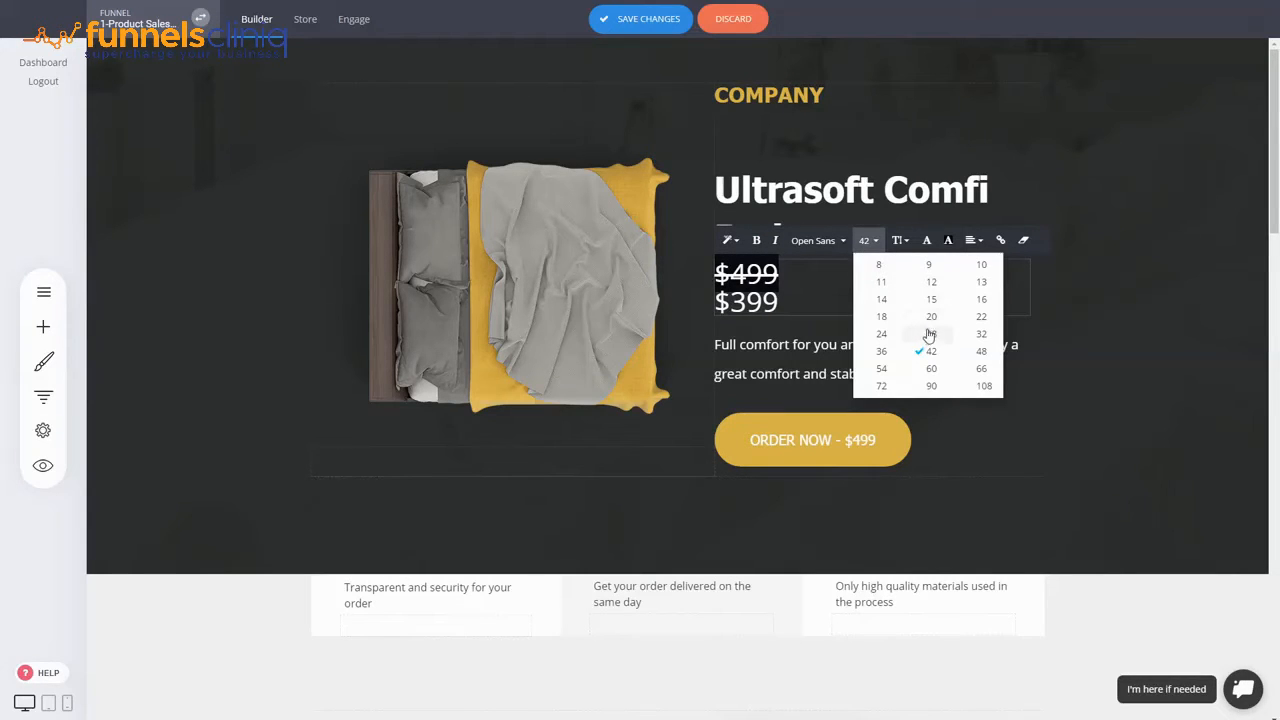
{"action": "left_click", "coordinate": [929, 332]}
- Colour $399 orange, then check the ORDER NOW button's colour options without changing them
{"action": "double_click", "coordinate": [760, 305]}
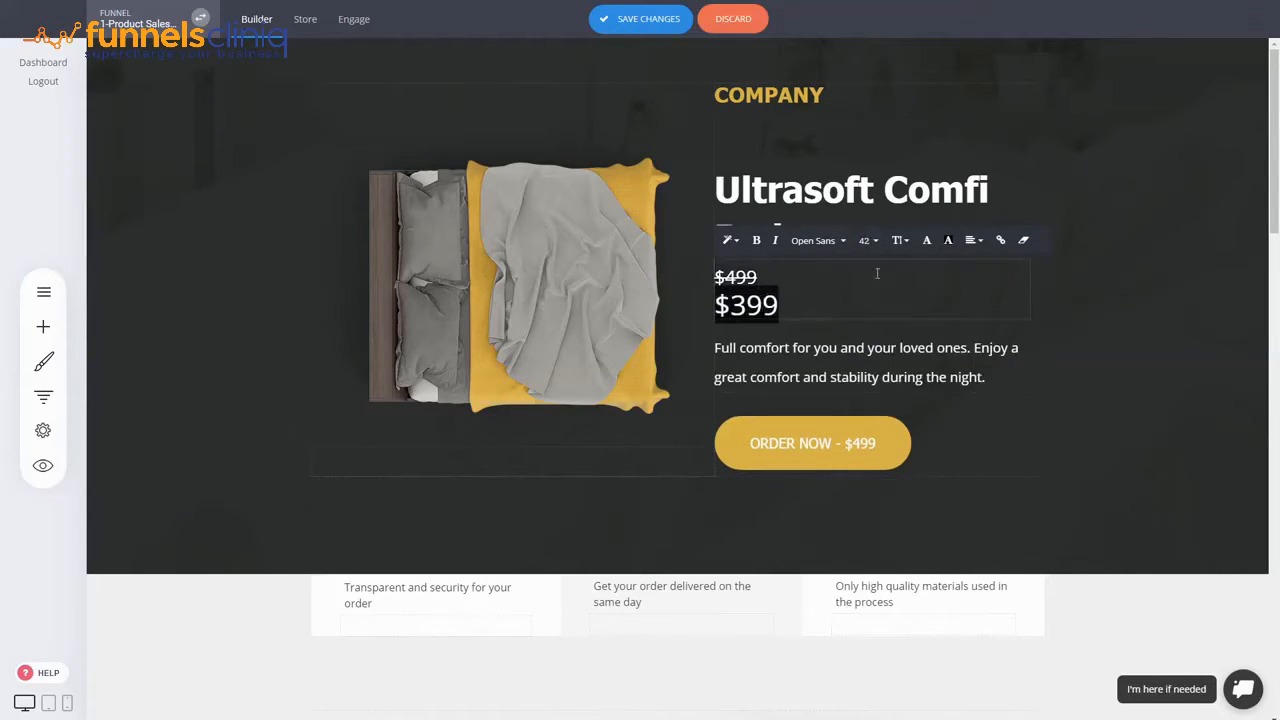
{"action": "left_click", "coordinate": [926, 240]}
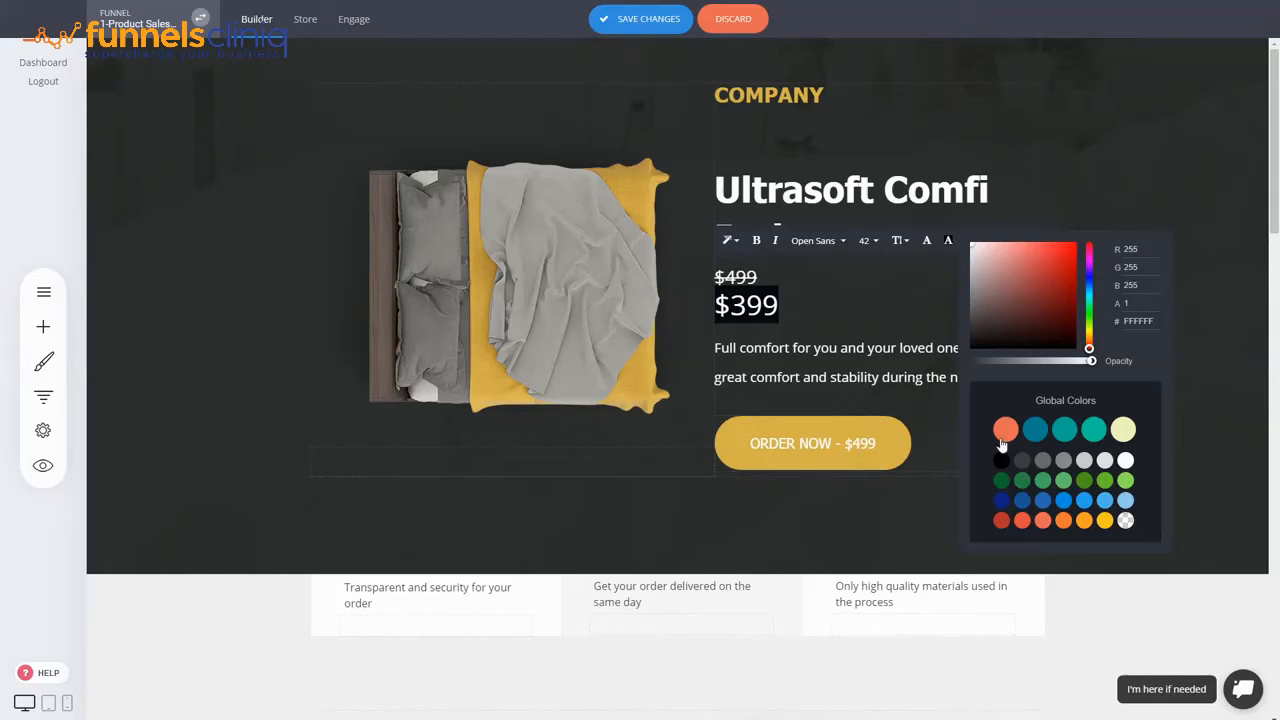
{"action": "left_click", "coordinate": [1006, 430]}
{"action": "left_click", "coordinate": [1158, 154]}
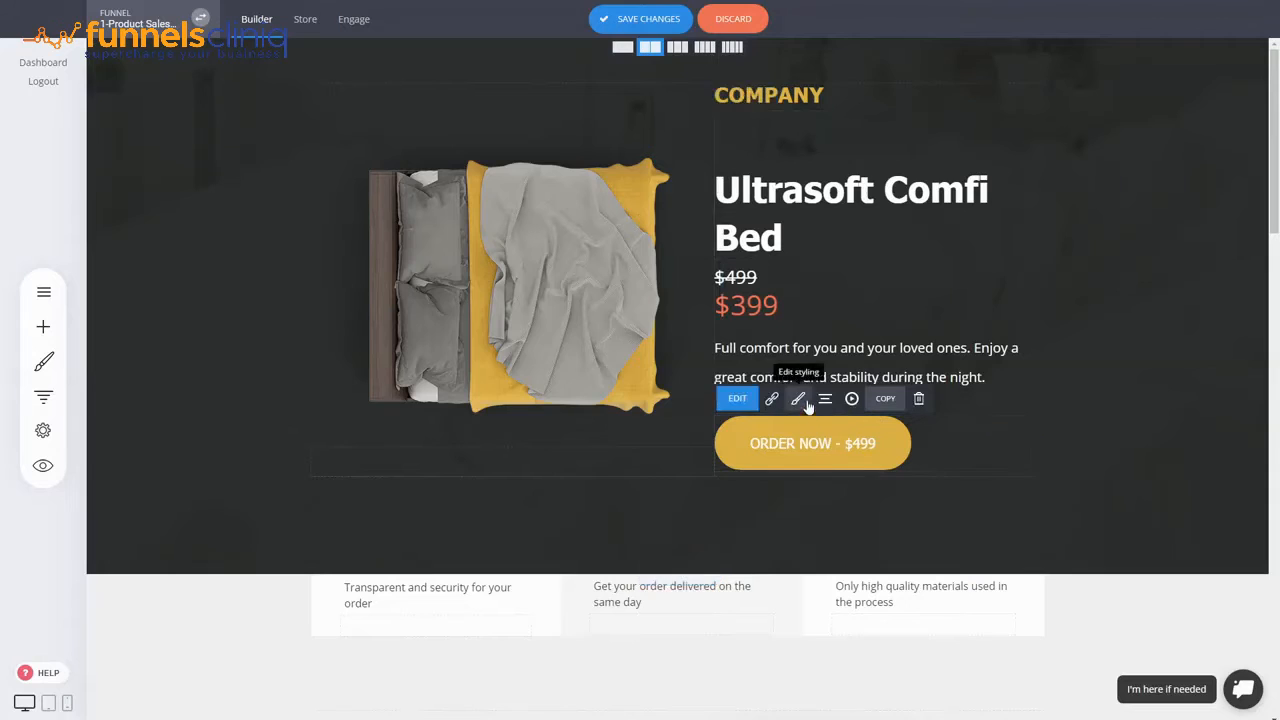
{"action": "left_click", "coordinate": [798, 398]}
{"action": "left_click", "coordinate": [446, 360]}
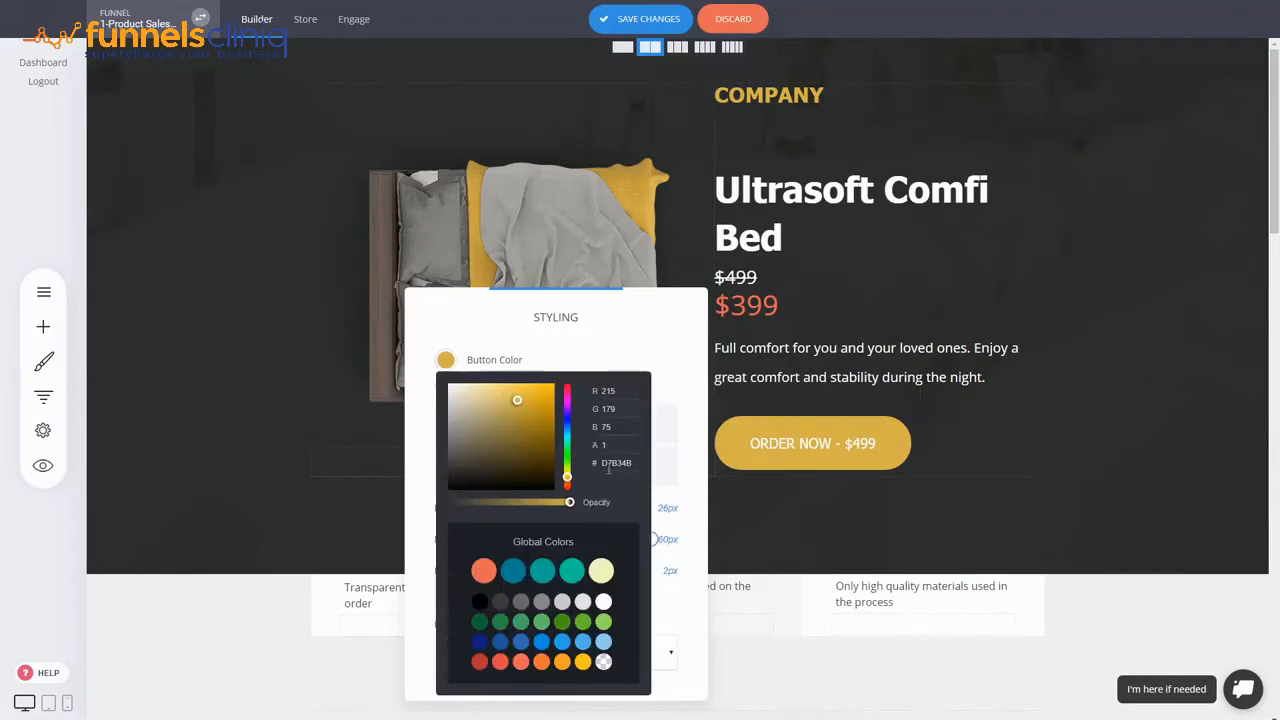
{"action": "left_click", "coordinate": [790, 312]}
- Change the $399 price colour to gold hex D7B34B
{"action": "triple_click", "coordinate": [763, 307]}
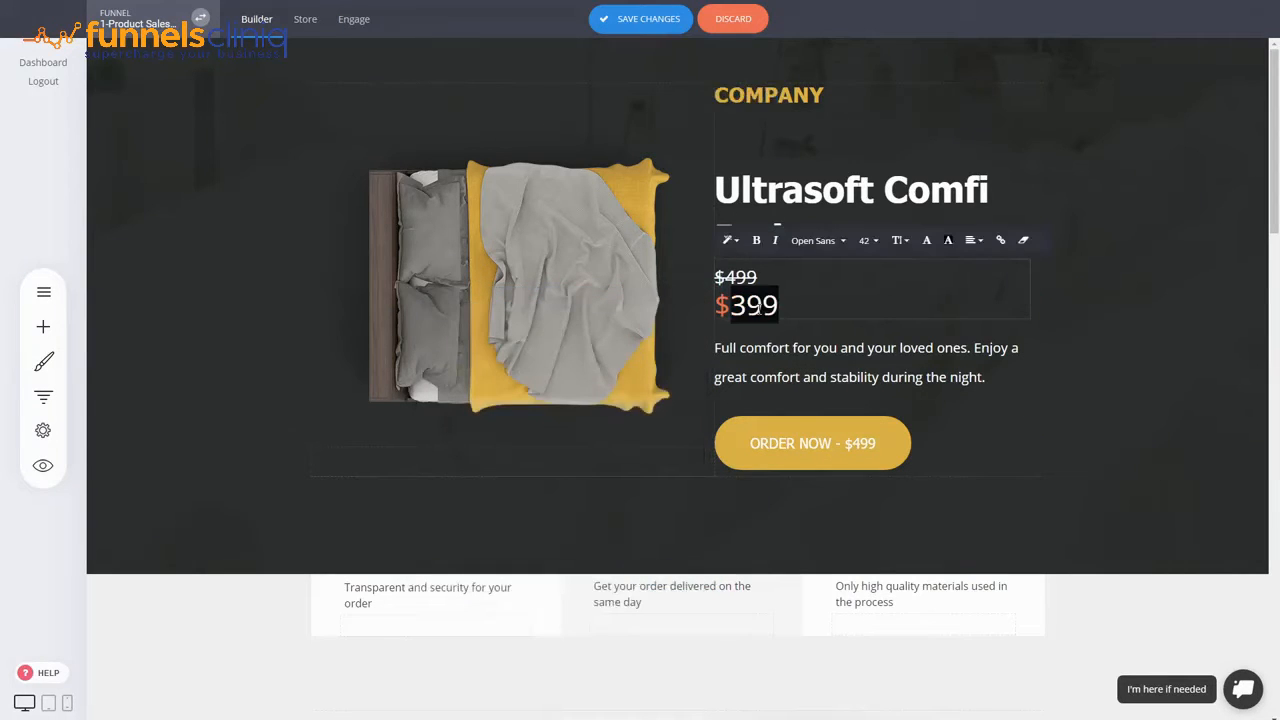
{"action": "left_click", "coordinate": [926, 241]}
{"action": "double_click", "coordinate": [1127, 328]}
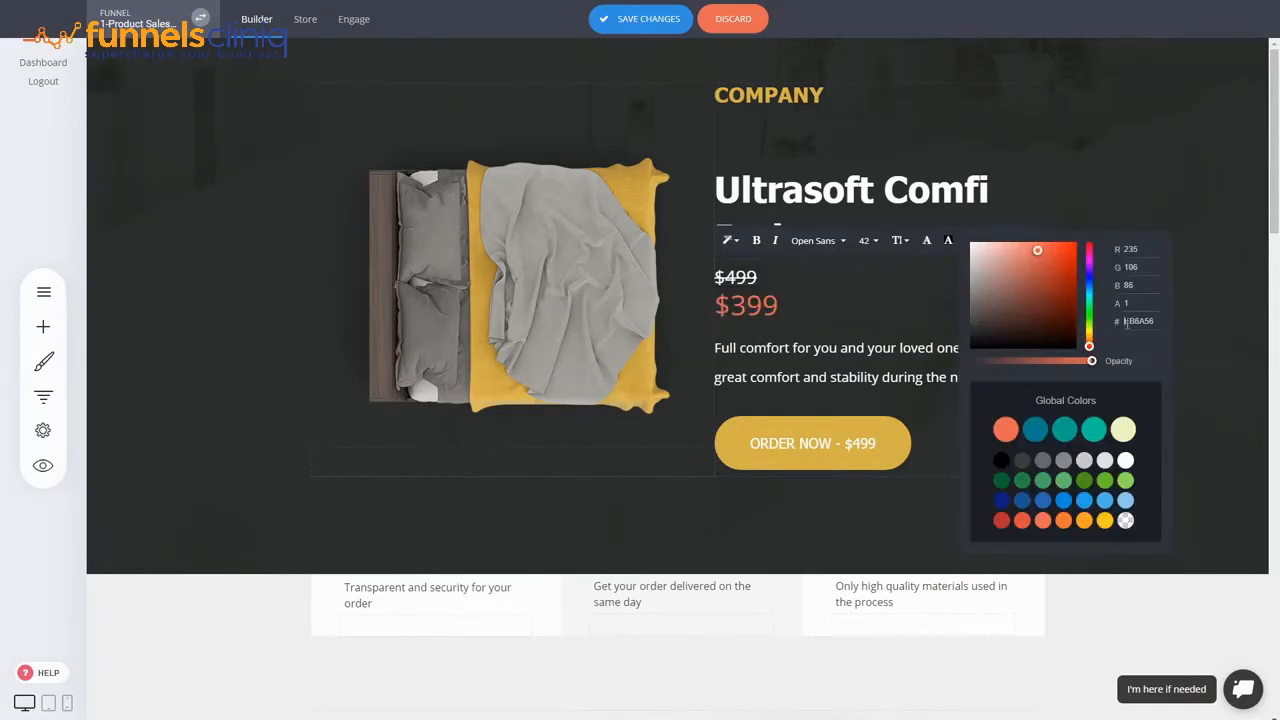
{"action": "type", "text": "D7B34B"}
{"action": "left_click", "coordinate": [1164, 352]}
{"action": "left_click", "coordinate": [840, 318]}
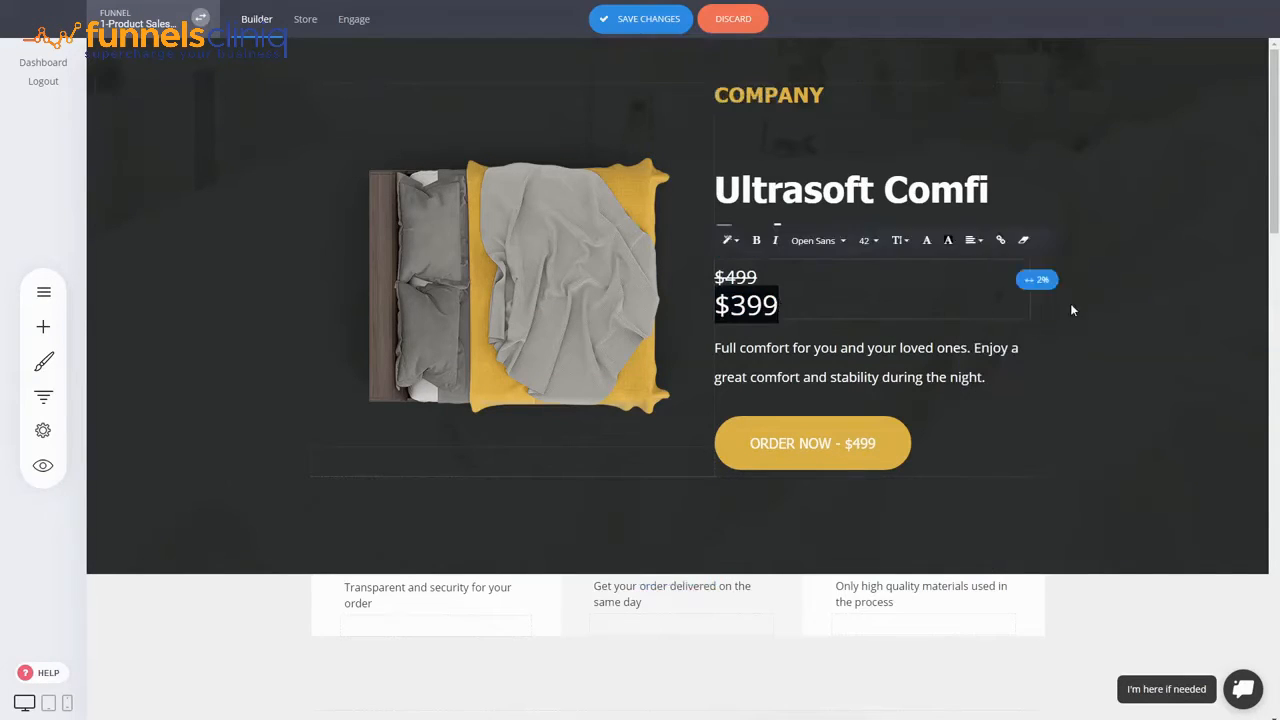
{"action": "left_click", "coordinate": [1104, 303]}
- Join $399 onto the same line as the struck-through $499
{"action": "left_click", "coordinate": [1028, 286]}
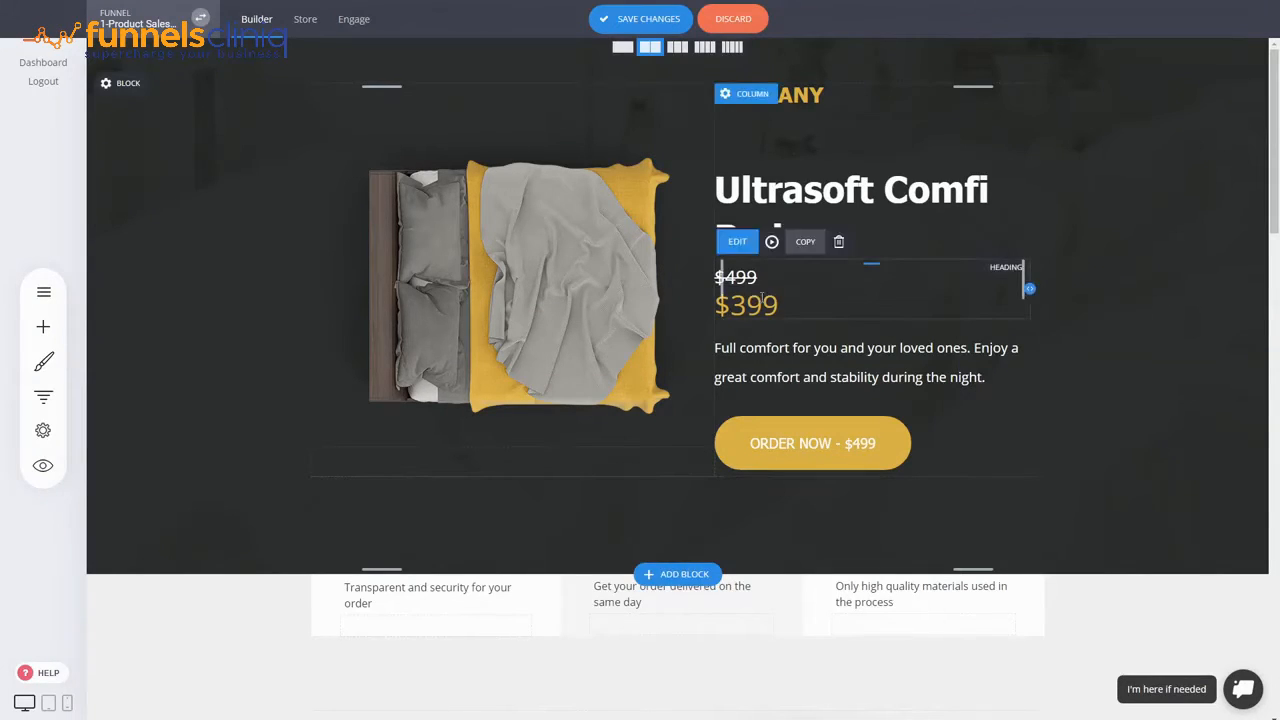
{"action": "left_click", "coordinate": [716, 278]}
{"action": "left_click", "coordinate": [717, 307]}
{"action": "key", "text": "BackSpace"}
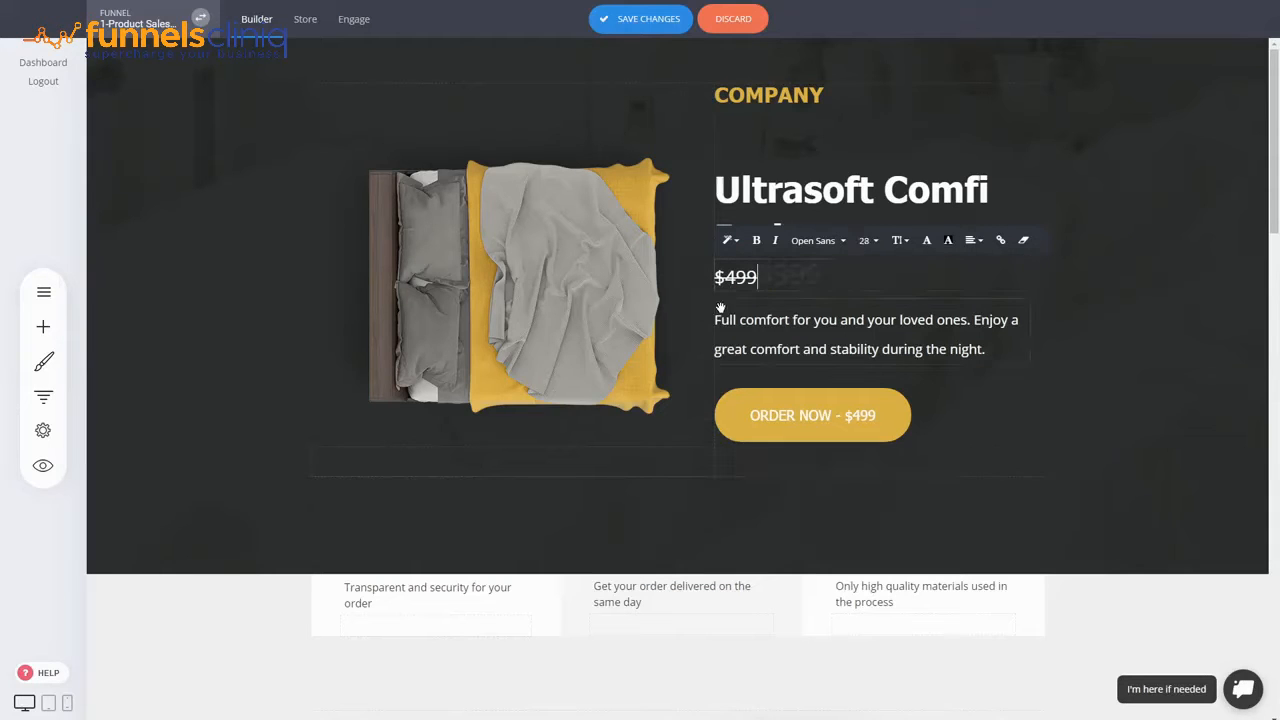
{"action": "double_click", "coordinate": [808, 285]}
{"action": "mouse_move", "coordinate": [829, 284]}
{"action": "left_mouse_down"}
{"action": "mouse_move", "coordinate": [760, 277]}
{"action": "mouse_move", "coordinate": [828, 277]}
{"action": "left_mouse_up"}
{"action": "left_click", "coordinate": [762, 278]}
{"action": "left_click", "coordinate": [764, 276]}
- Set the price line font to Arial and make $399 bold
{"action": "left_click", "coordinate": [948, 240]}
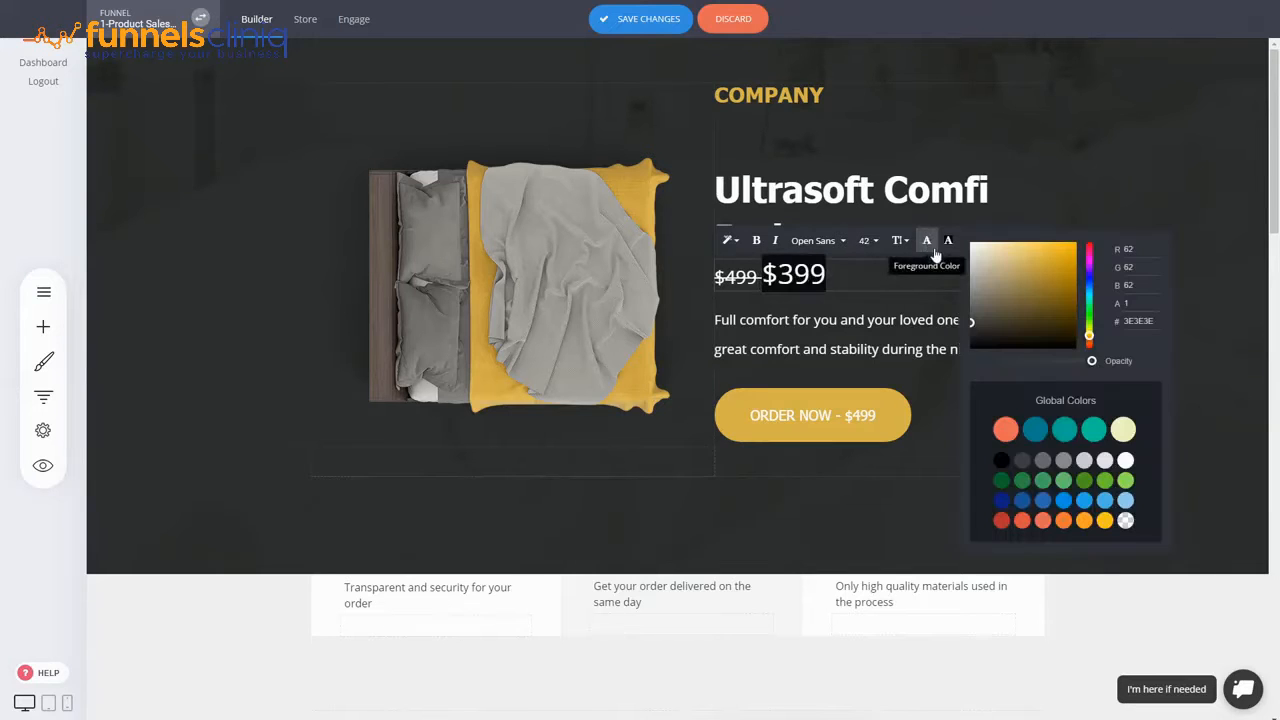
{"action": "left_click", "coordinate": [1145, 321]}
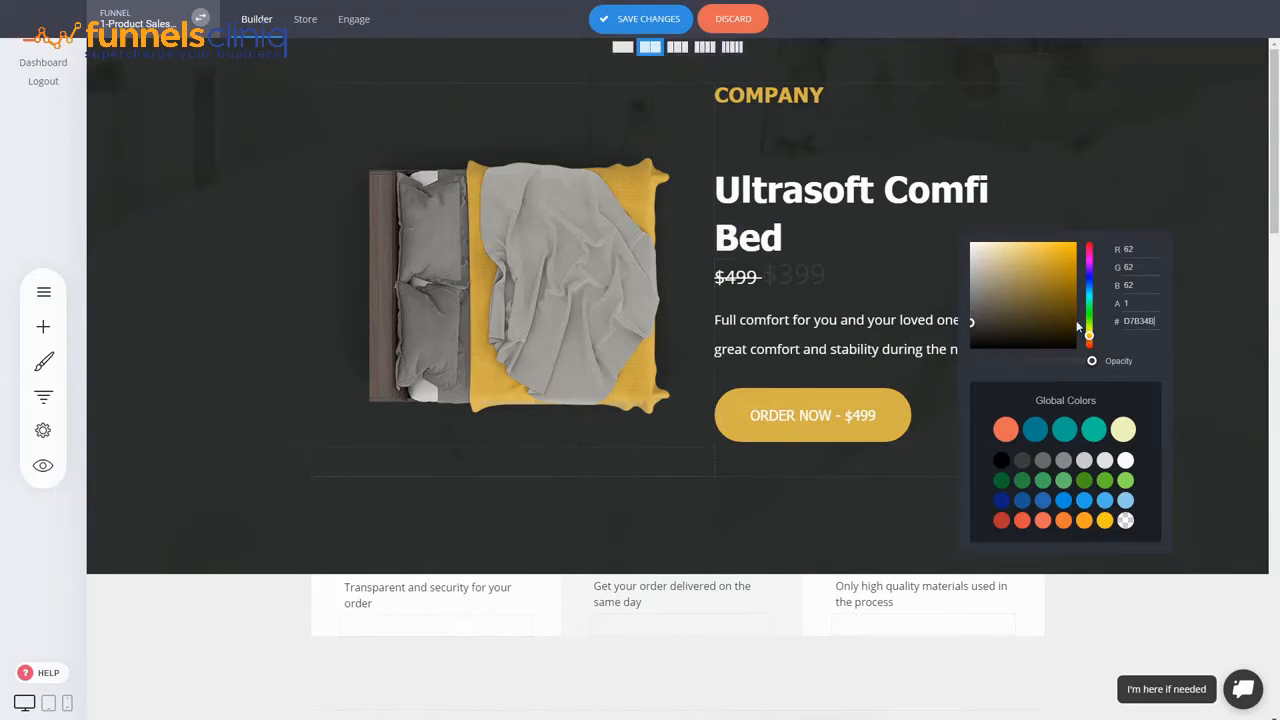
{"action": "triple_click", "coordinate": [792, 281]}
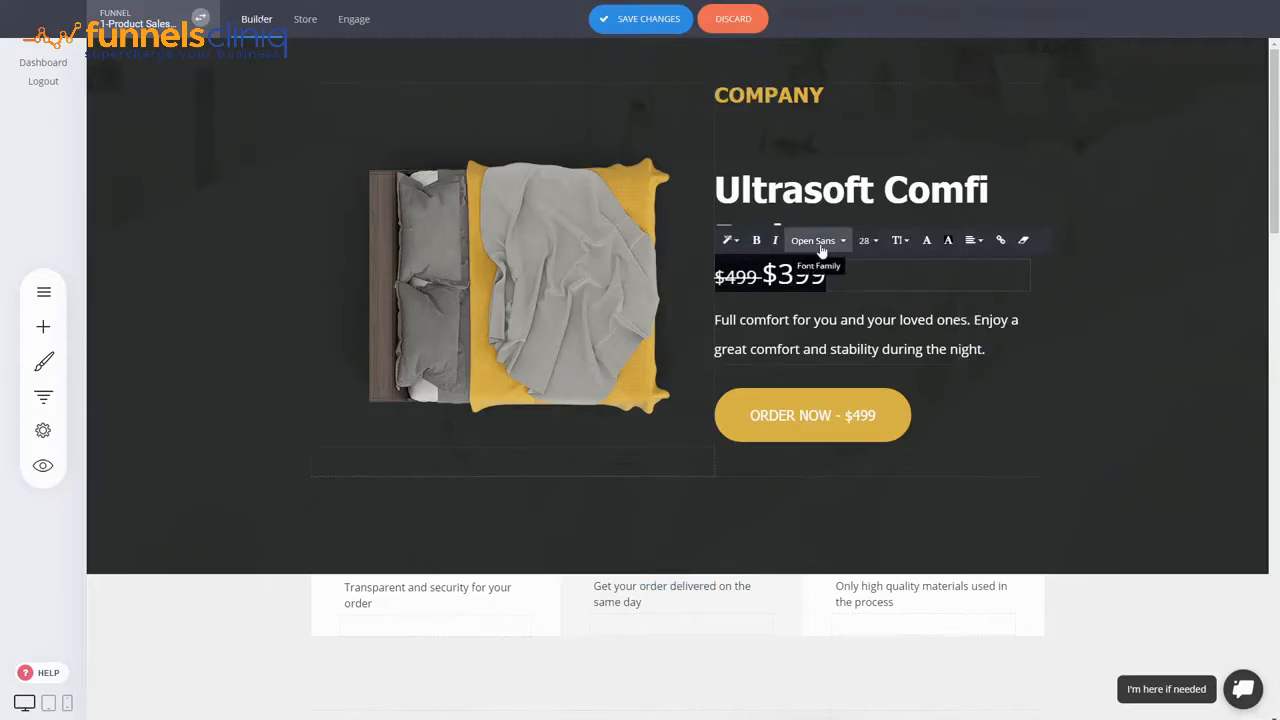
{"action": "left_click", "coordinate": [816, 240]}
{"action": "left_click", "coordinate": [829, 349]}
{"action": "double_click", "coordinate": [785, 275]}
{"action": "left_click_drag", "start_coordinate": [861, 282], "coordinate": [766, 276]}
{"action": "left_click", "coordinate": [752, 246]}
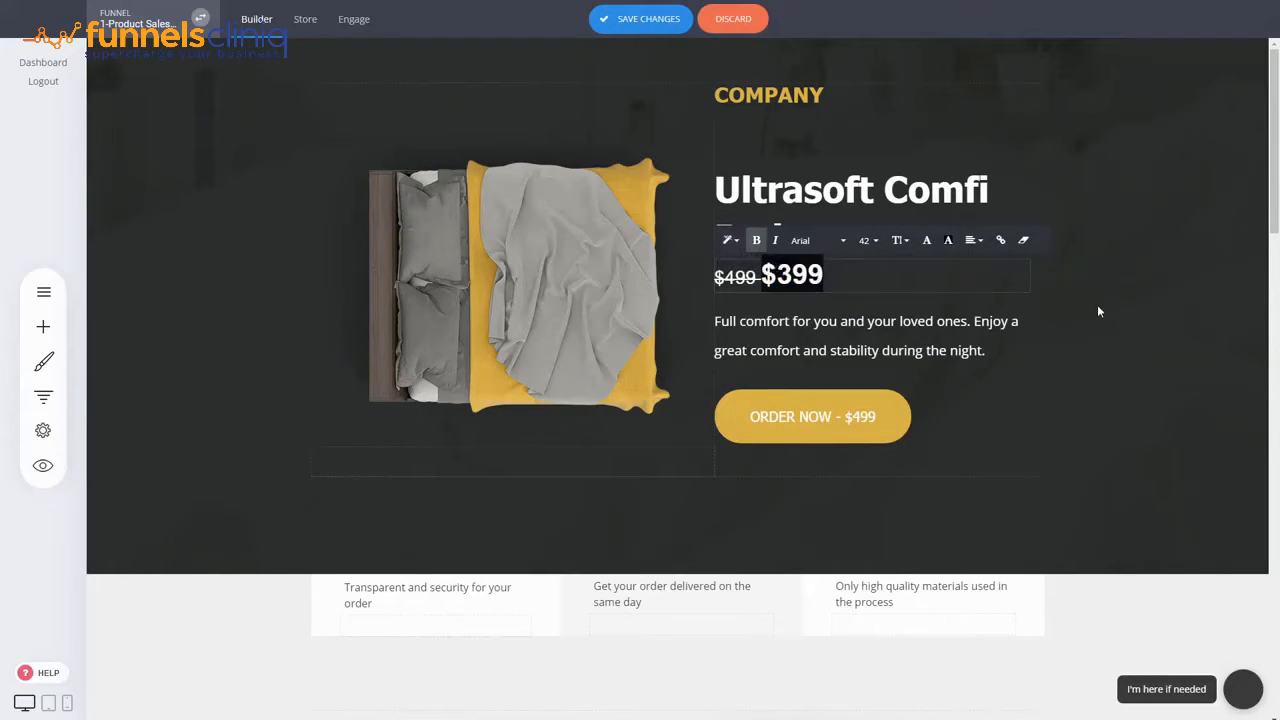
{"action": "left_click", "coordinate": [1097, 311]}
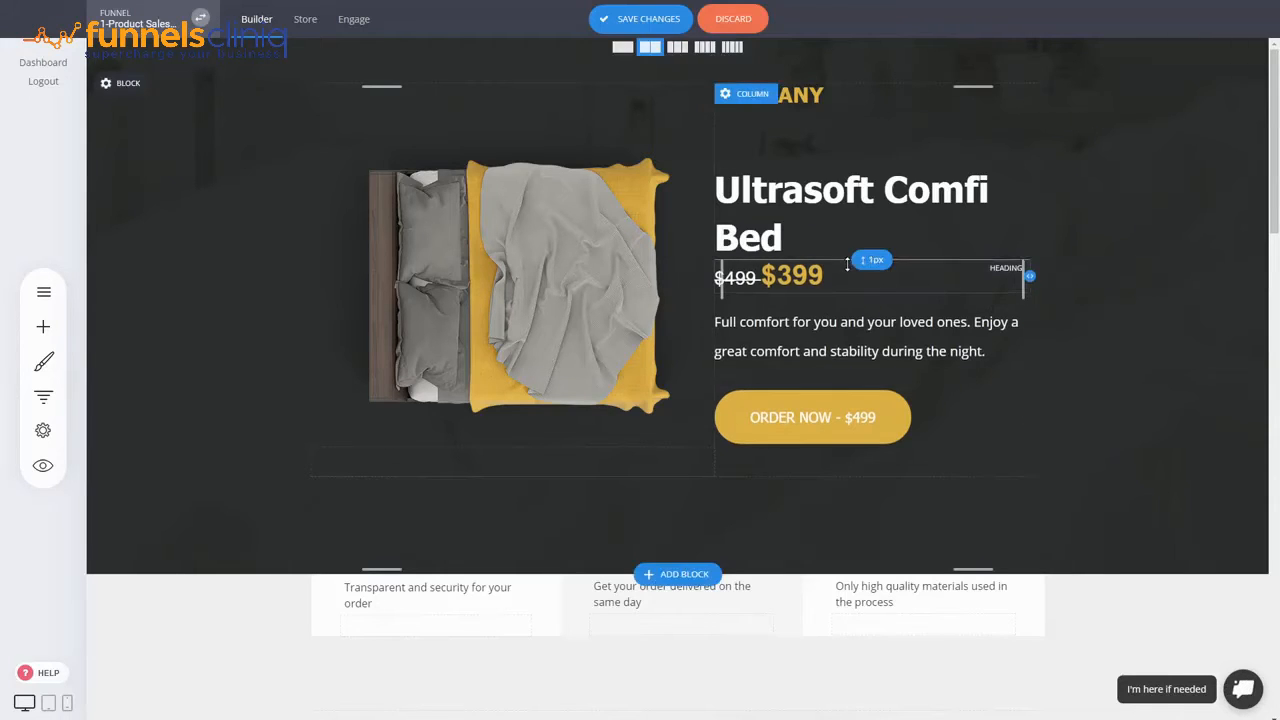
- Save the price edits and make the product image column slightly shorter
{"action": "left_click", "coordinate": [648, 18]}
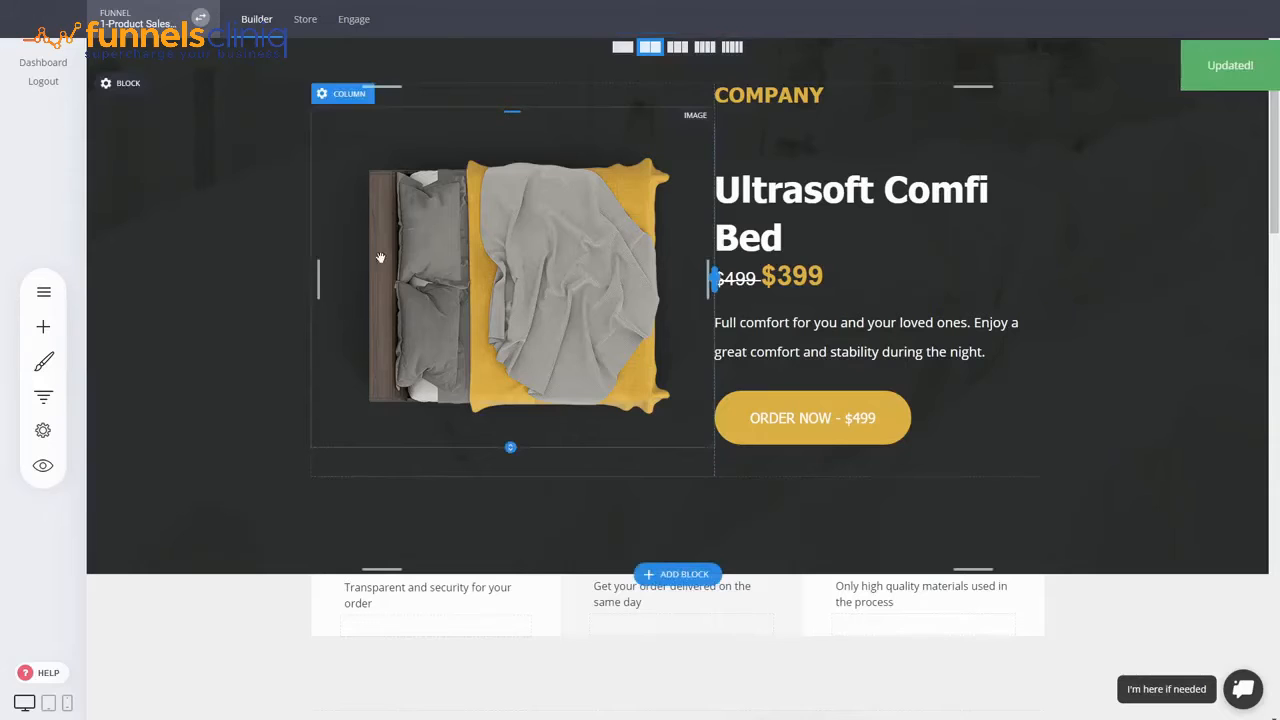
{"action": "mouse_move", "coordinate": [513, 431]}
{"action": "left_mouse_down"}
{"action": "mouse_move", "coordinate": [512, 389]}
{"action": "mouse_move", "coordinate": [512, 420]}
{"action": "left_mouse_up"}
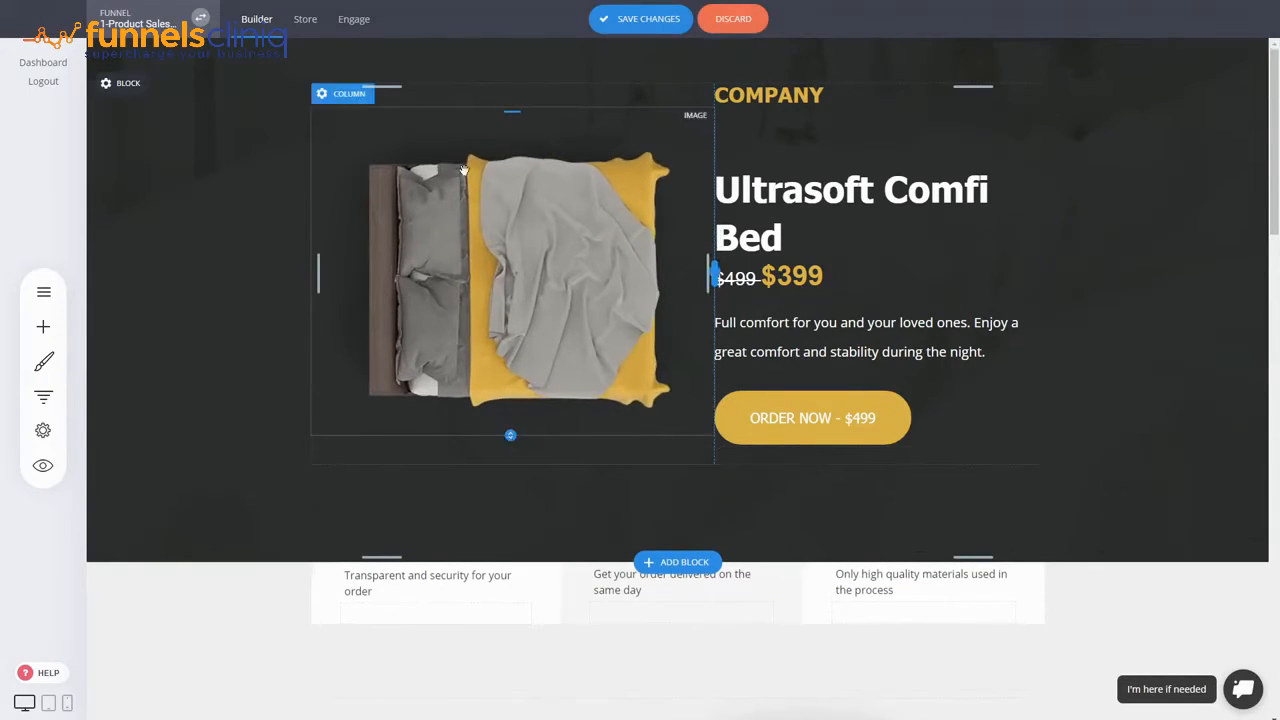
{"action": "left_click", "coordinate": [531, 241]}
- Try adding a Gallery under the product image, then discard it empty
{"action": "left_click", "coordinate": [50, 336]}
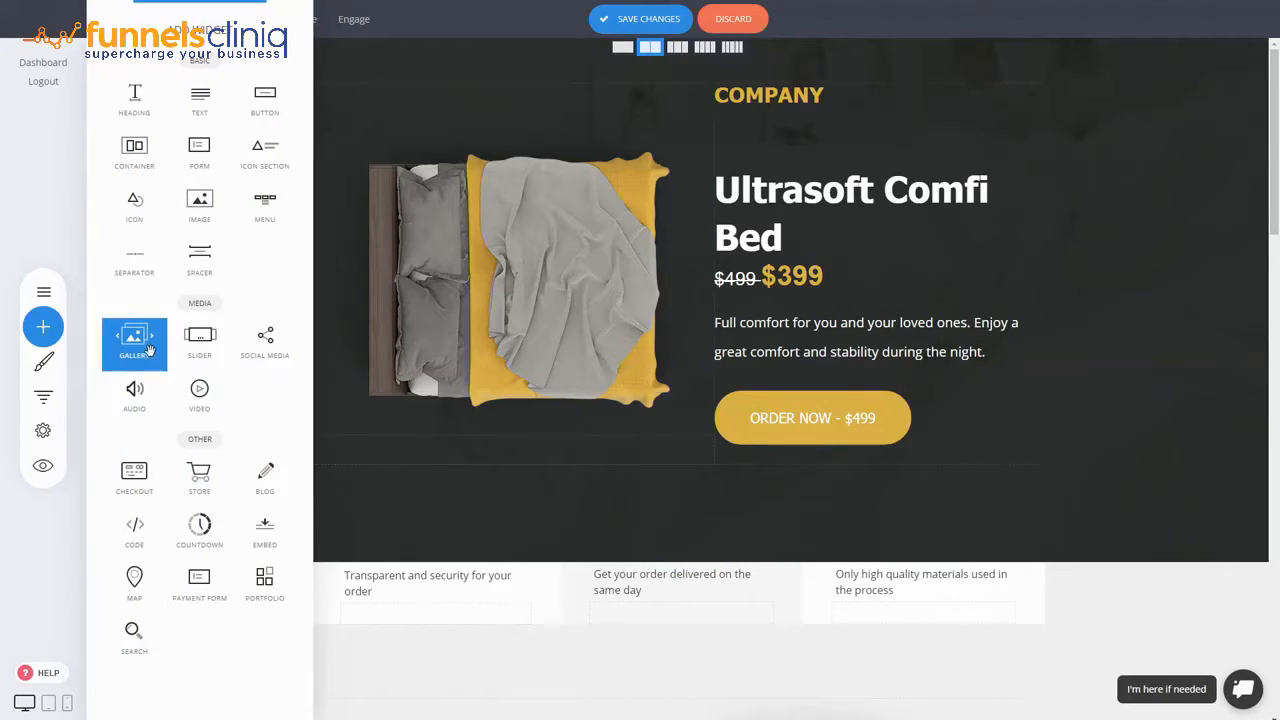
{"action": "left_click_drag", "start_coordinate": [150, 350], "coordinate": [455, 414]}
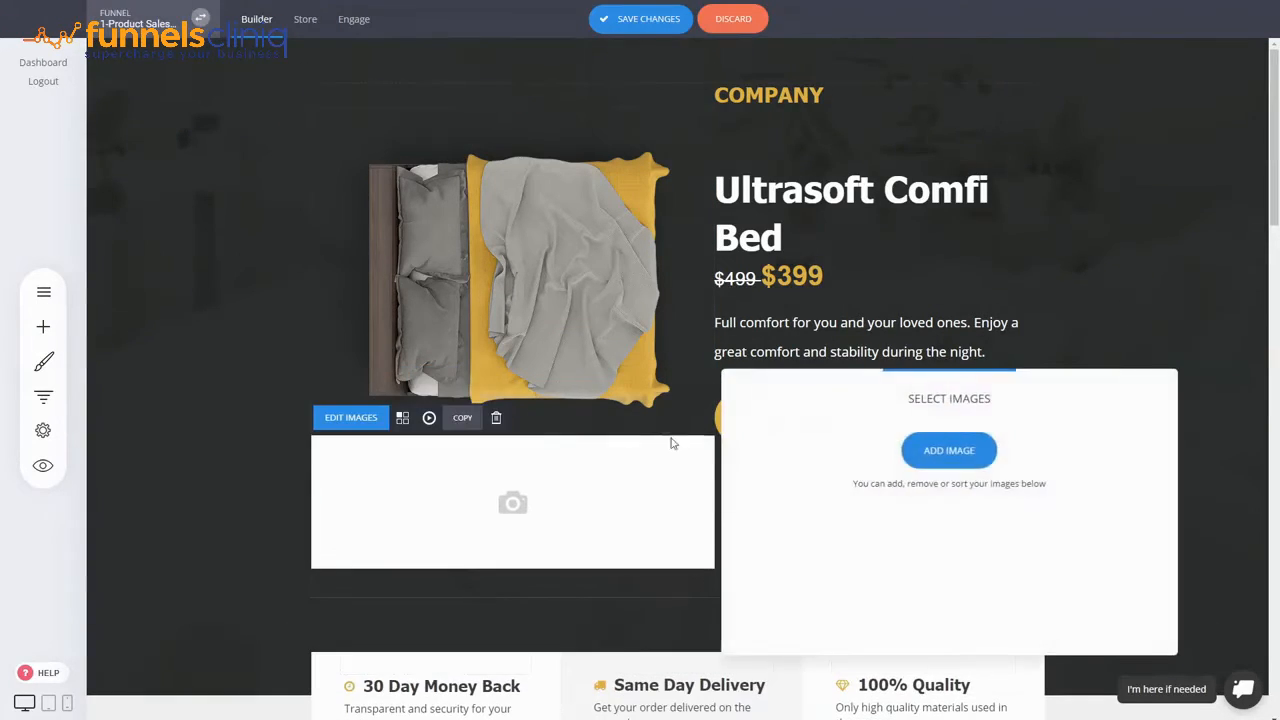
{"action": "left_click", "coordinate": [949, 451]}
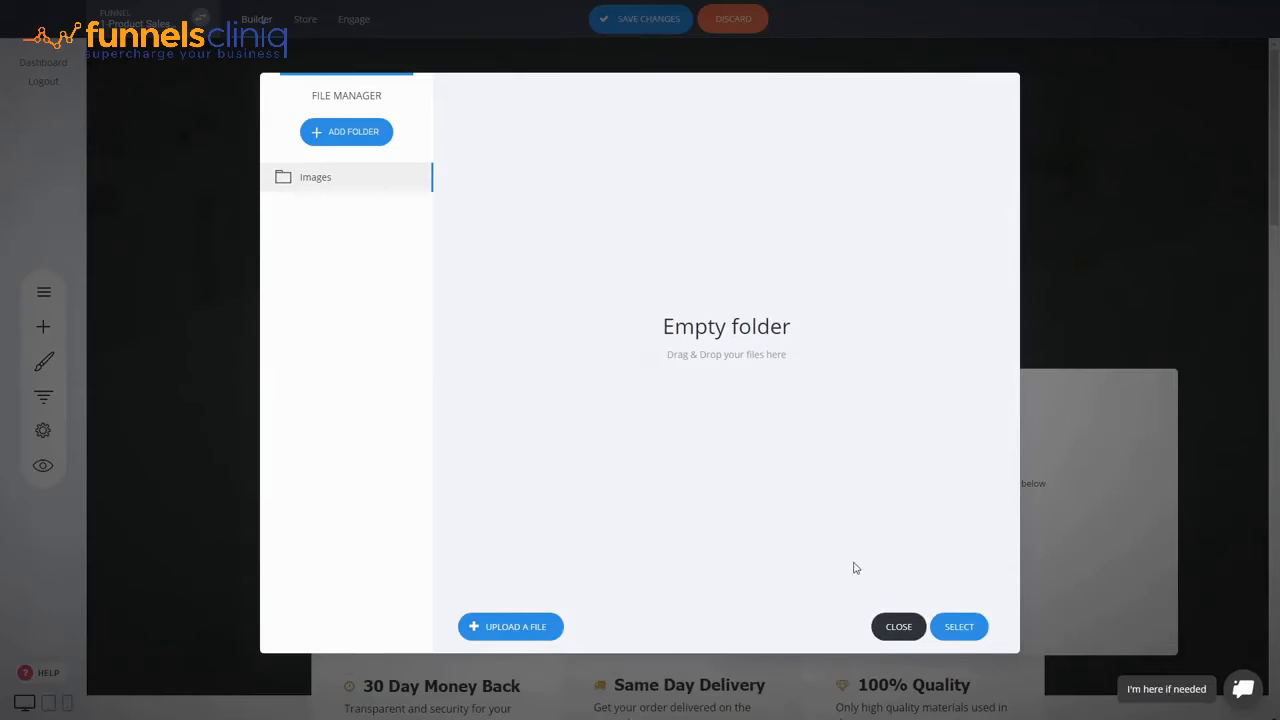
{"action": "left_click", "coordinate": [896, 628]}
{"action": "left_click", "coordinate": [631, 374]}
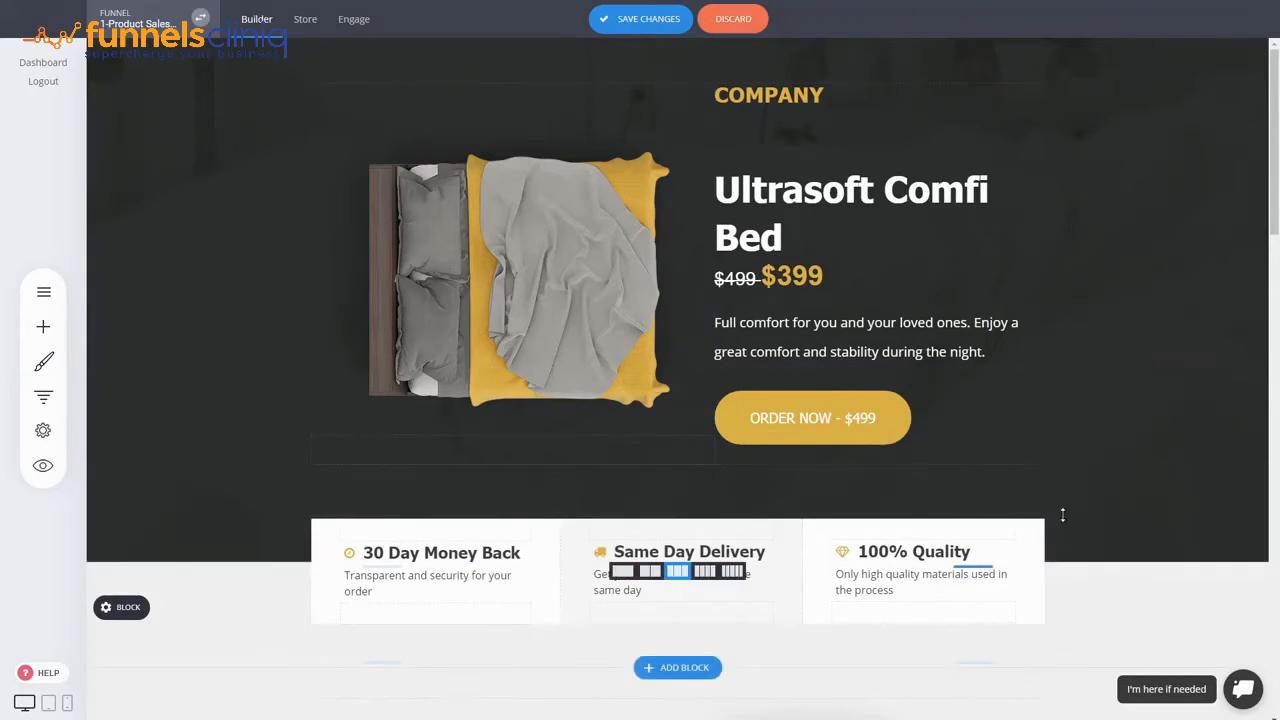
- Copy a Benefit One line and paste it below The Quality of Sleep list
{"action": "scroll", "coordinate": [1062, 514], "scroll_direction": "down", "scroll_amount": 3}
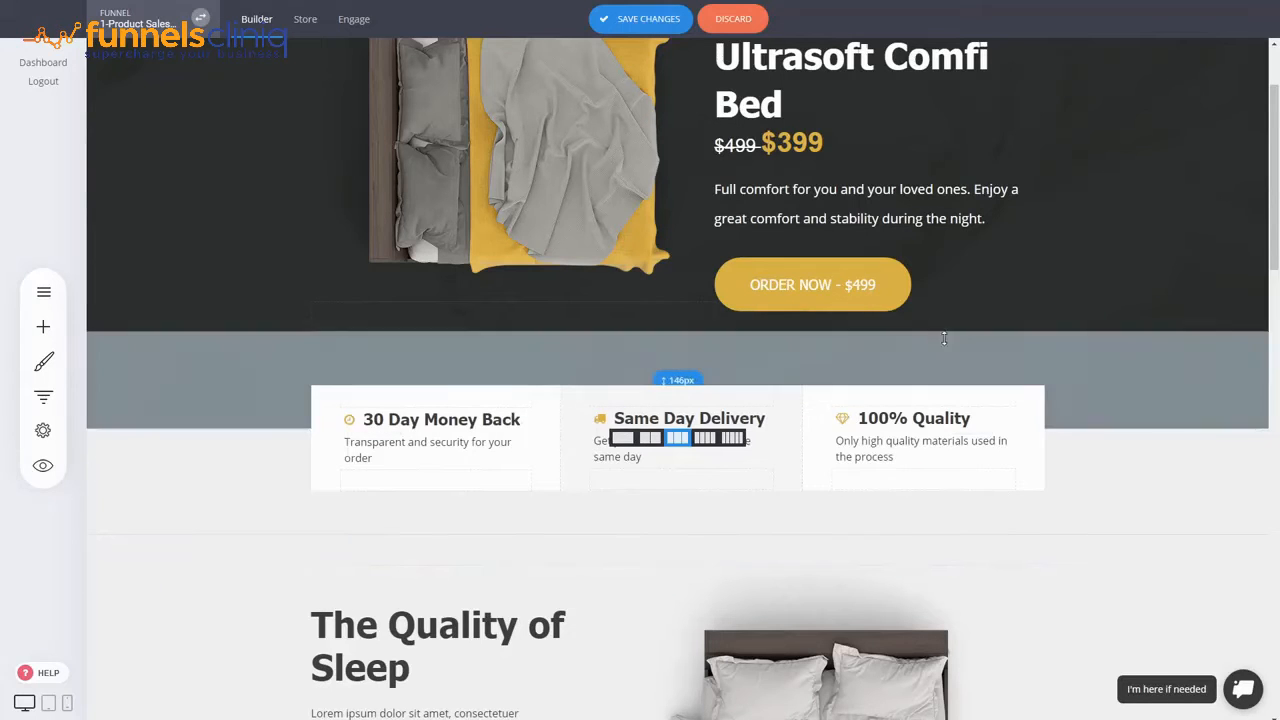
{"action": "scroll", "coordinate": [1138, 379], "scroll_direction": "down", "scroll_amount": 1}
{"action": "scroll", "coordinate": [1138, 379], "scroll_direction": "down", "scroll_amount": 1}
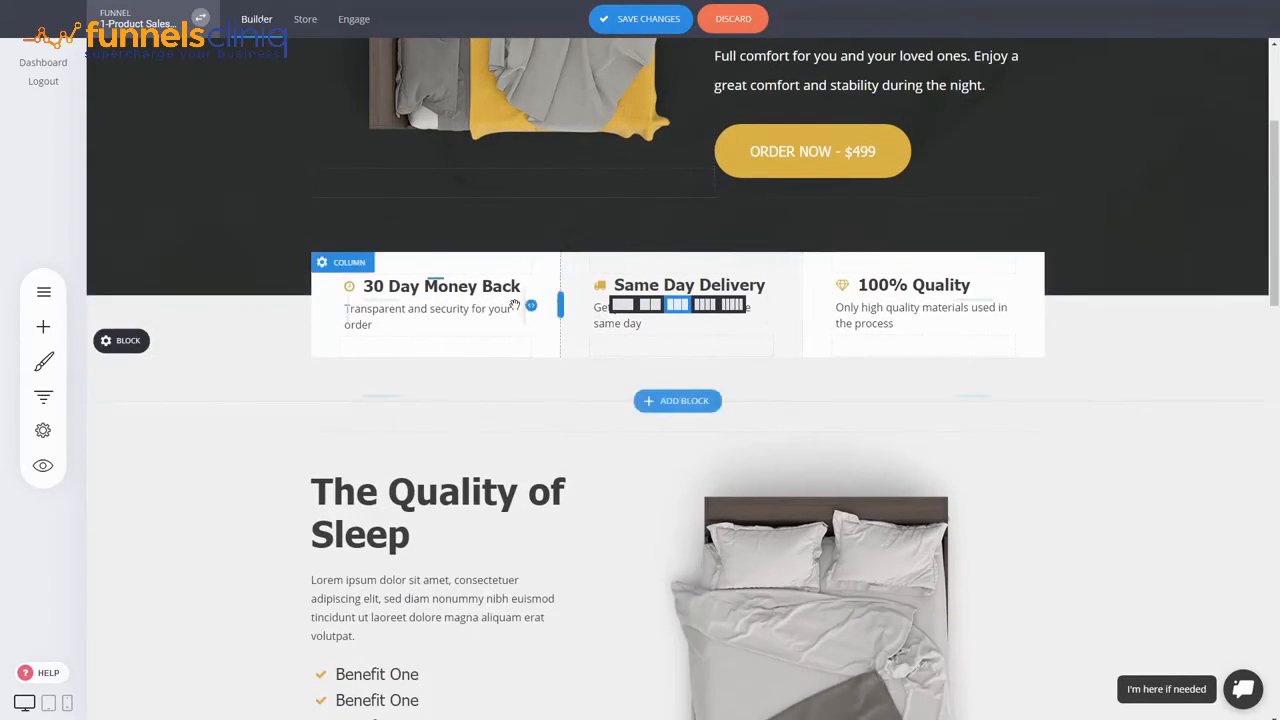
{"action": "scroll", "coordinate": [1018, 326], "scroll_direction": "down", "scroll_amount": 2}
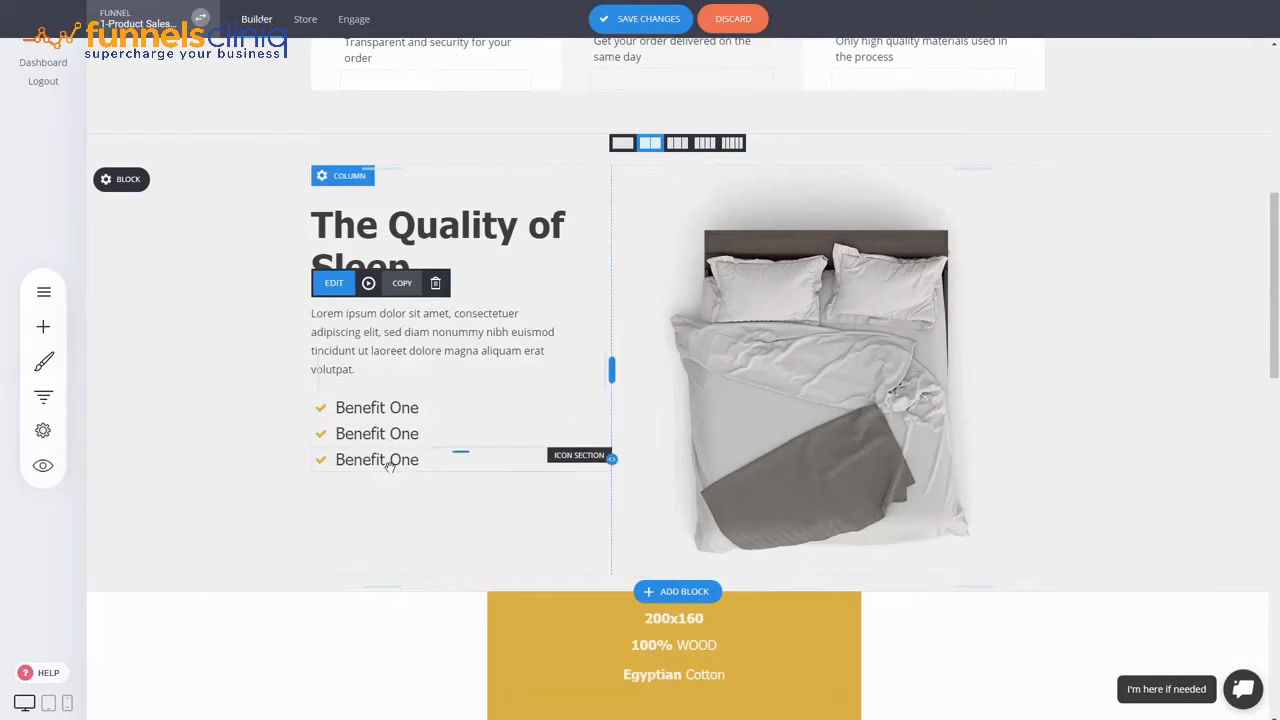
{"action": "left_click", "coordinate": [448, 438]}
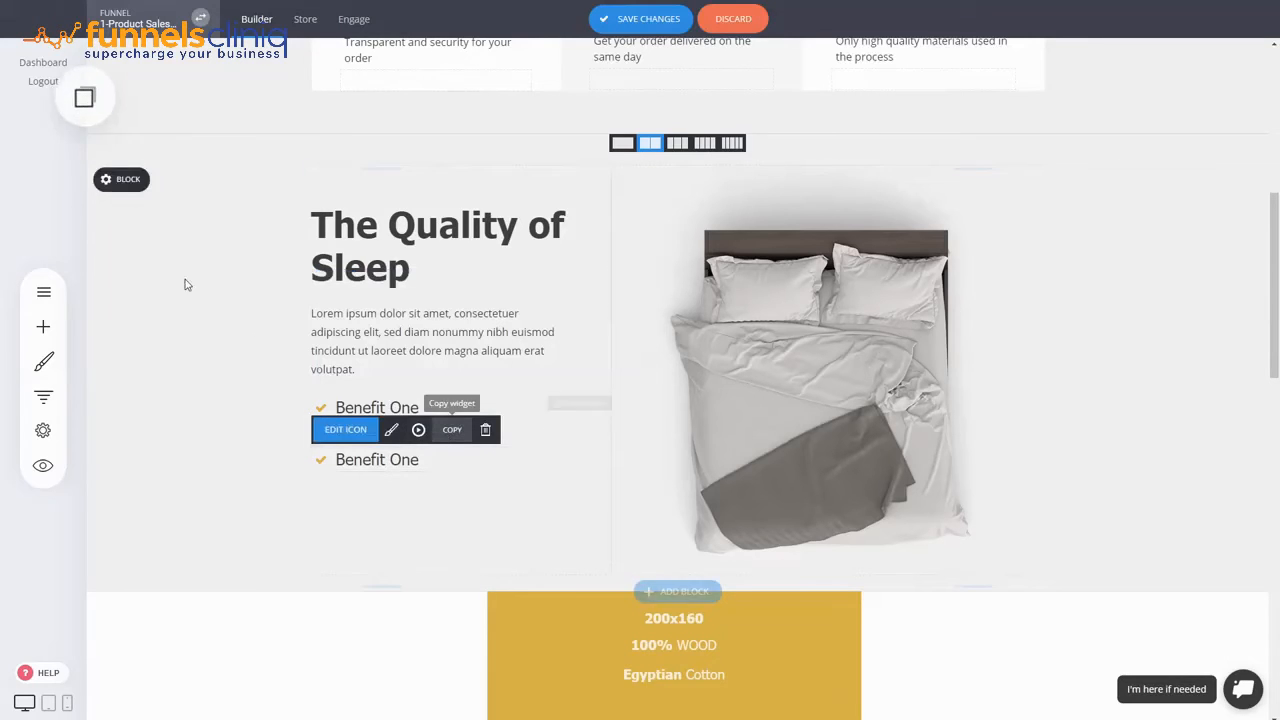
{"action": "left_click", "coordinate": [88, 99]}
{"action": "left_click_drag", "start_coordinate": [123, 163], "coordinate": [388, 465]}
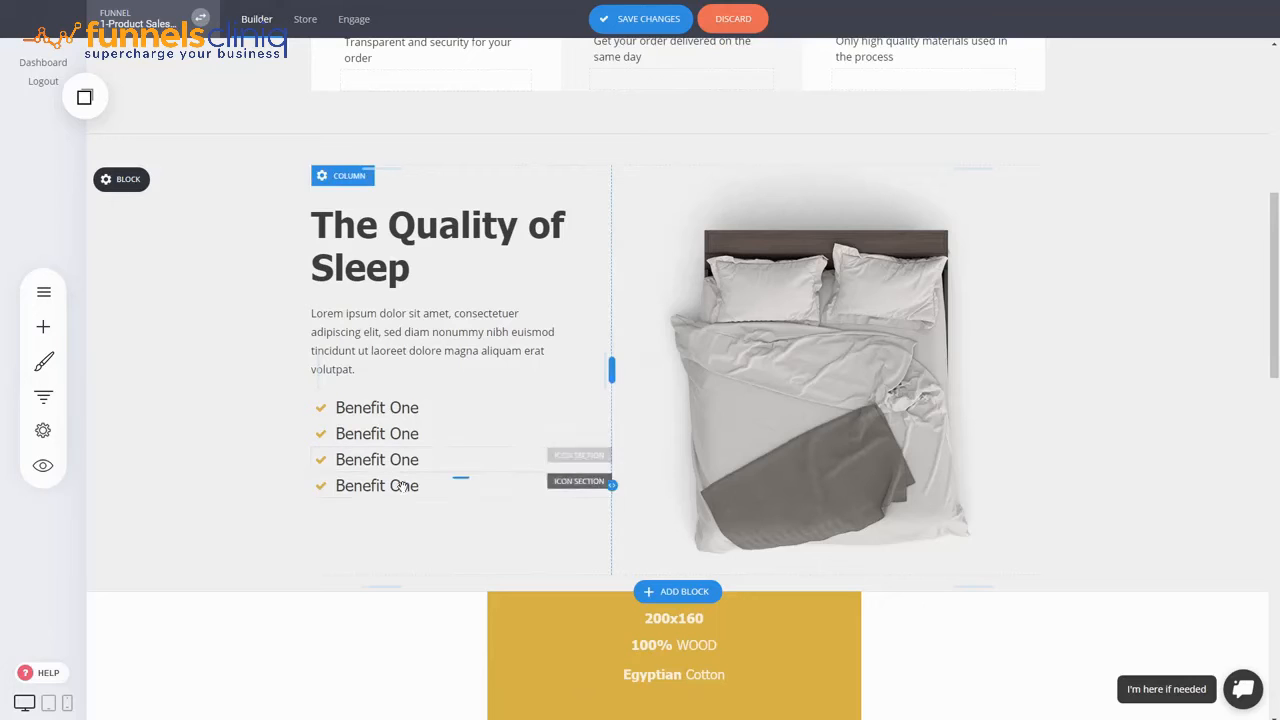
{"action": "scroll", "coordinate": [846, 443], "scroll_direction": "down", "scroll_amount": 3}
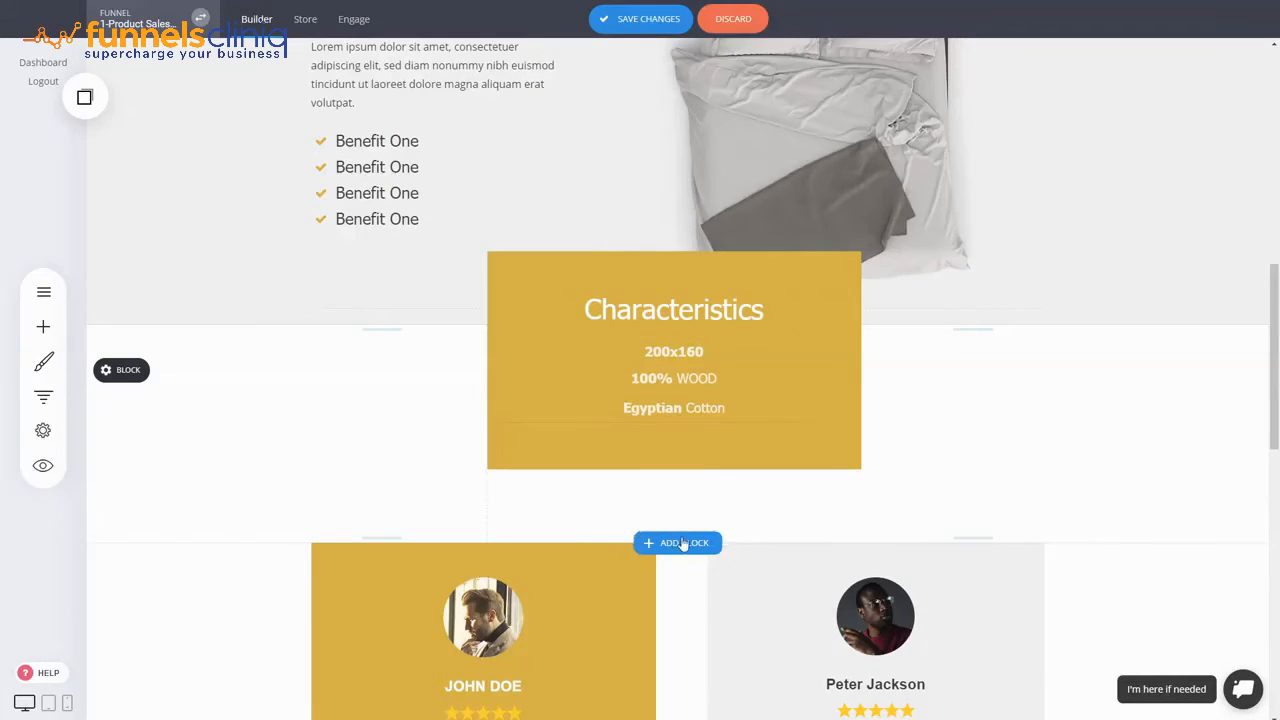
- Browse the Call To Action block templates and close the library without adding one
{"action": "left_click", "coordinate": [683, 543]}
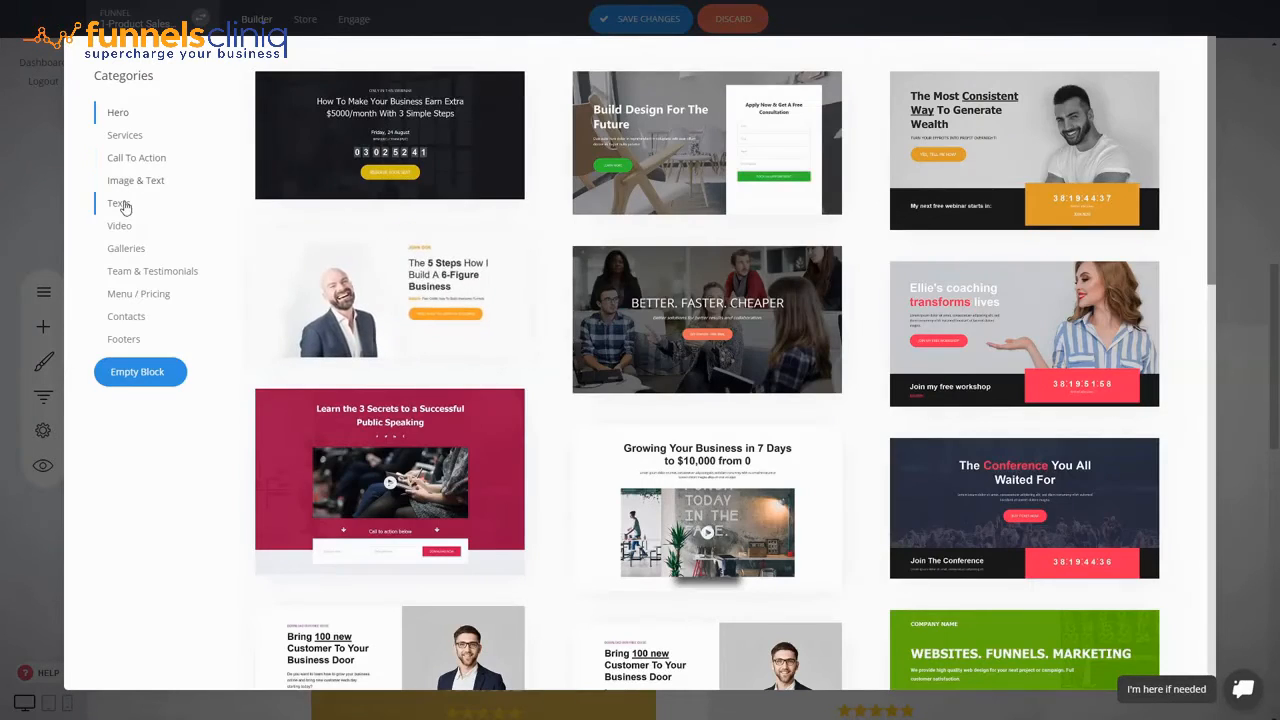
{"action": "left_click", "coordinate": [128, 160]}
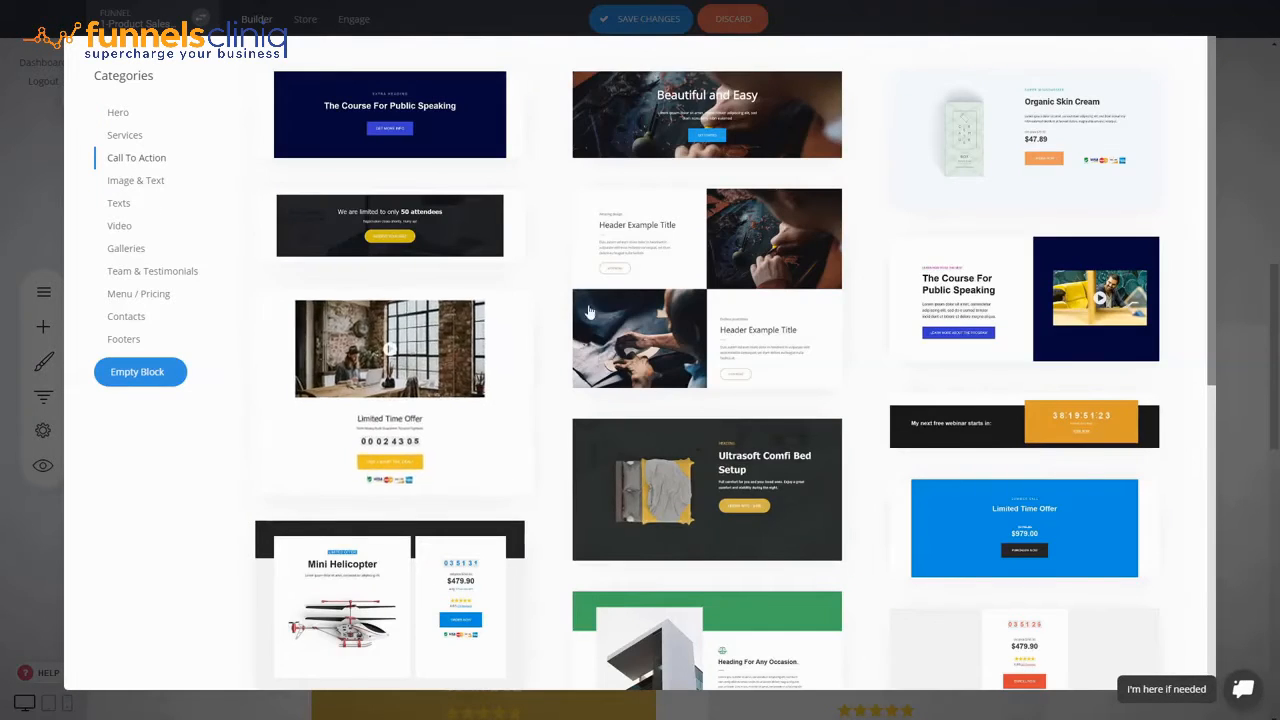
{"action": "scroll", "coordinate": [589, 312], "scroll_direction": "down", "scroll_amount": 7}
{"action": "scroll", "coordinate": [1120, 263], "scroll_direction": "up", "scroll_amount": 5}
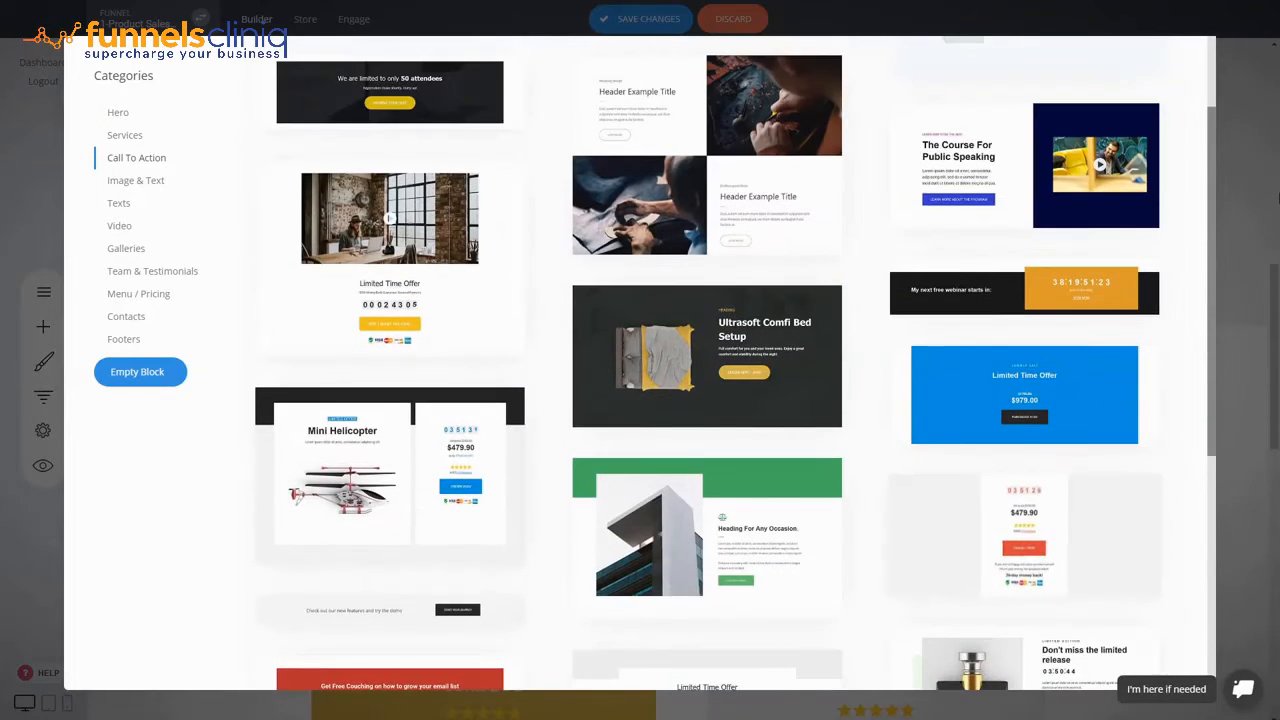
{"action": "left_click", "coordinate": [1236, 176]}
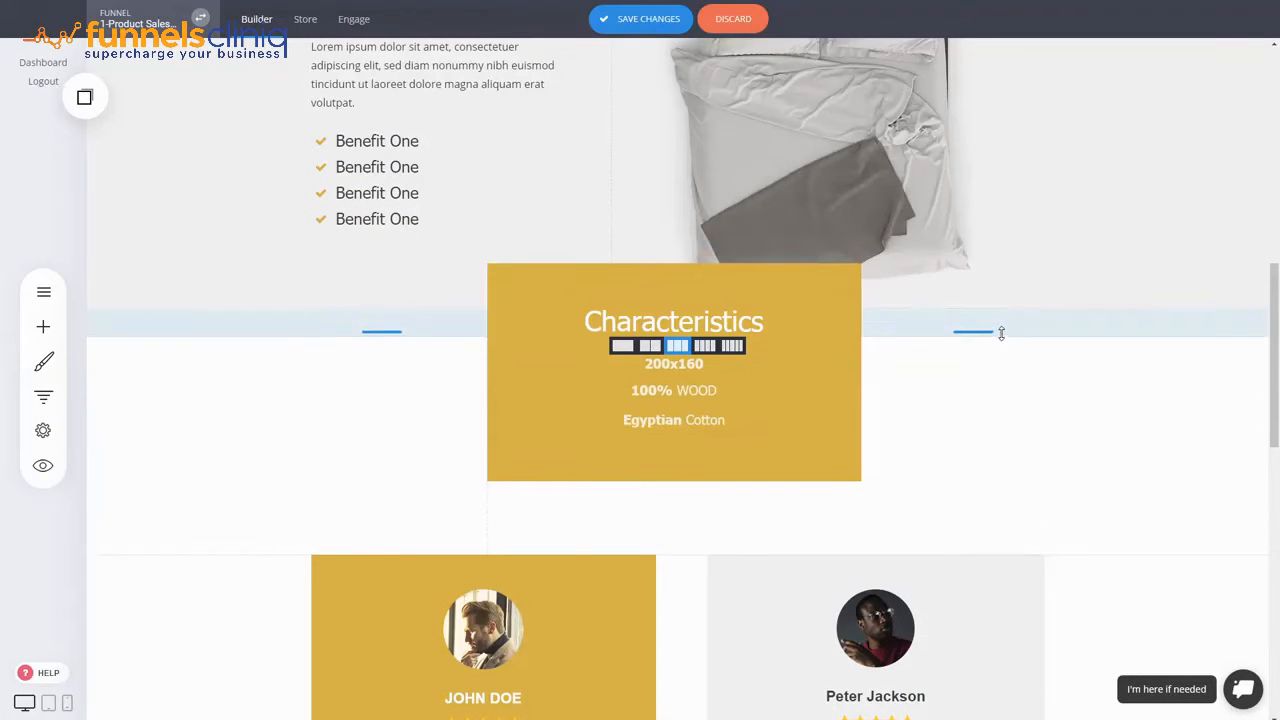
- Save the landing page and review it through the testimonials to Ultimate Comfort
{"action": "left_click", "coordinate": [648, 19]}
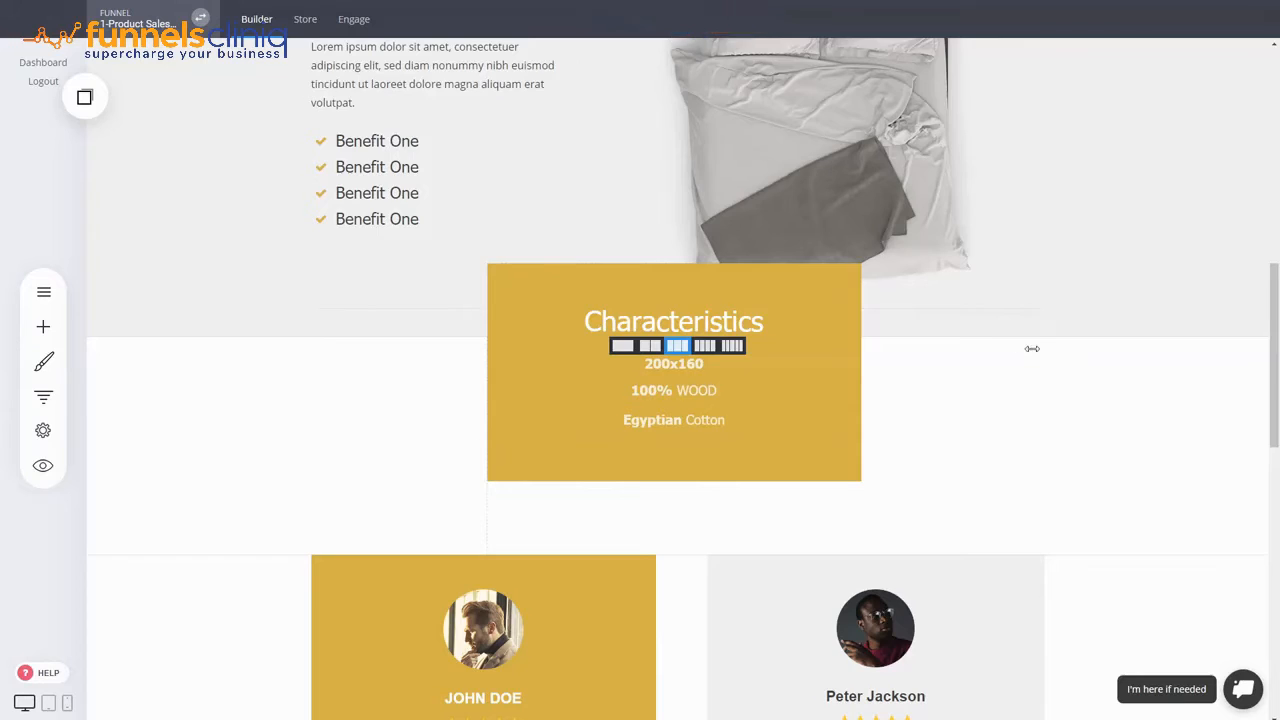
{"action": "scroll", "coordinate": [829, 275], "scroll_direction": "down", "scroll_amount": 3}
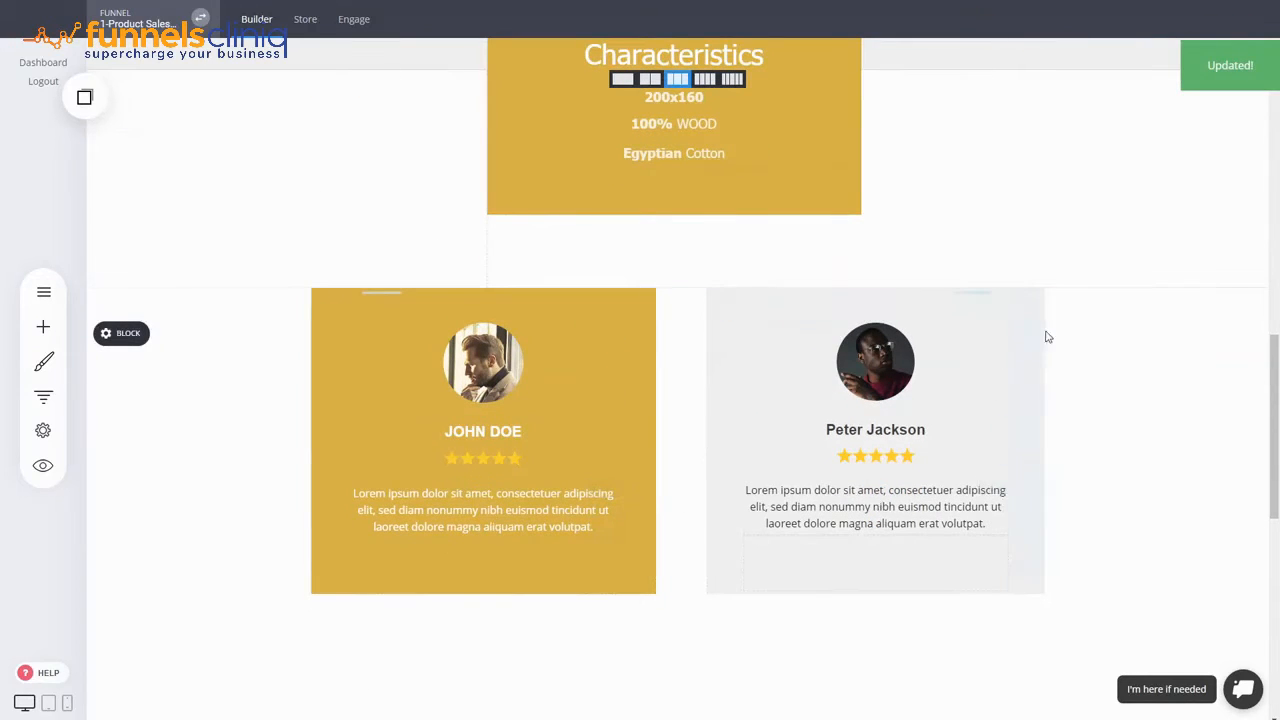
{"action": "scroll", "coordinate": [969, 330], "scroll_direction": "down", "scroll_amount": 3}
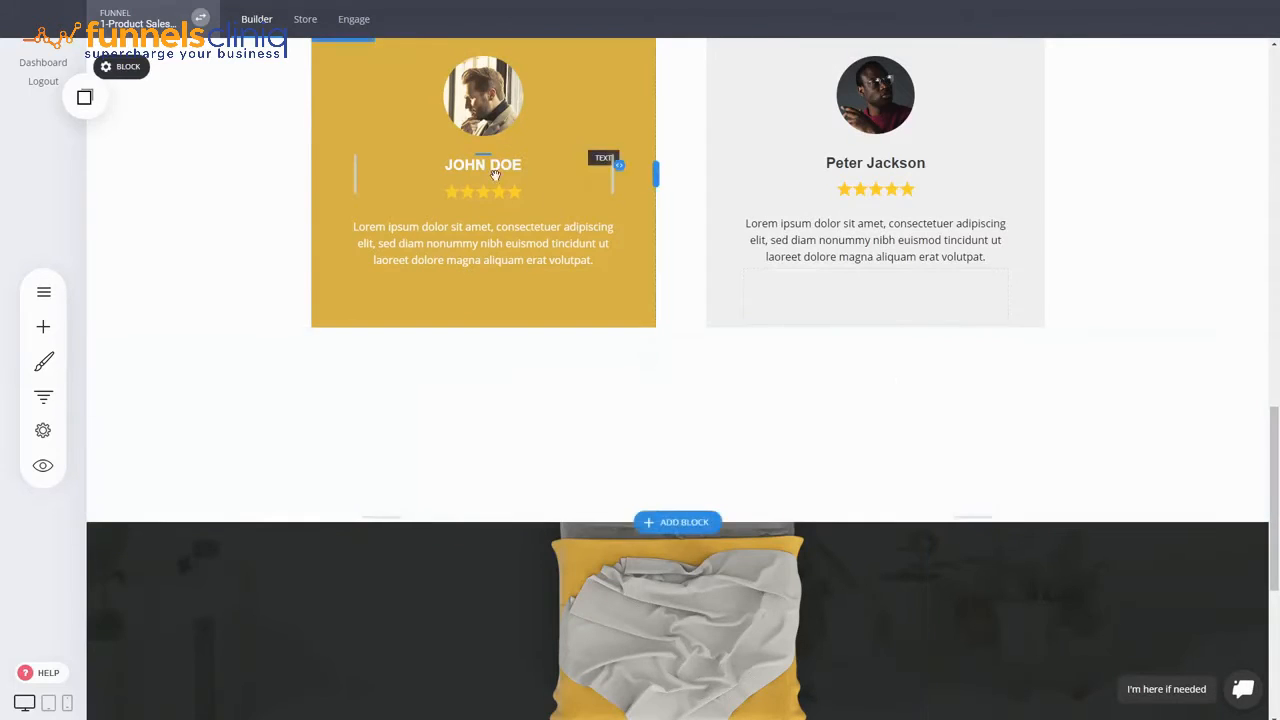
{"action": "left_click", "coordinate": [927, 193]}
{"action": "scroll", "coordinate": [1109, 234], "scroll_direction": "up", "scroll_amount": 3}
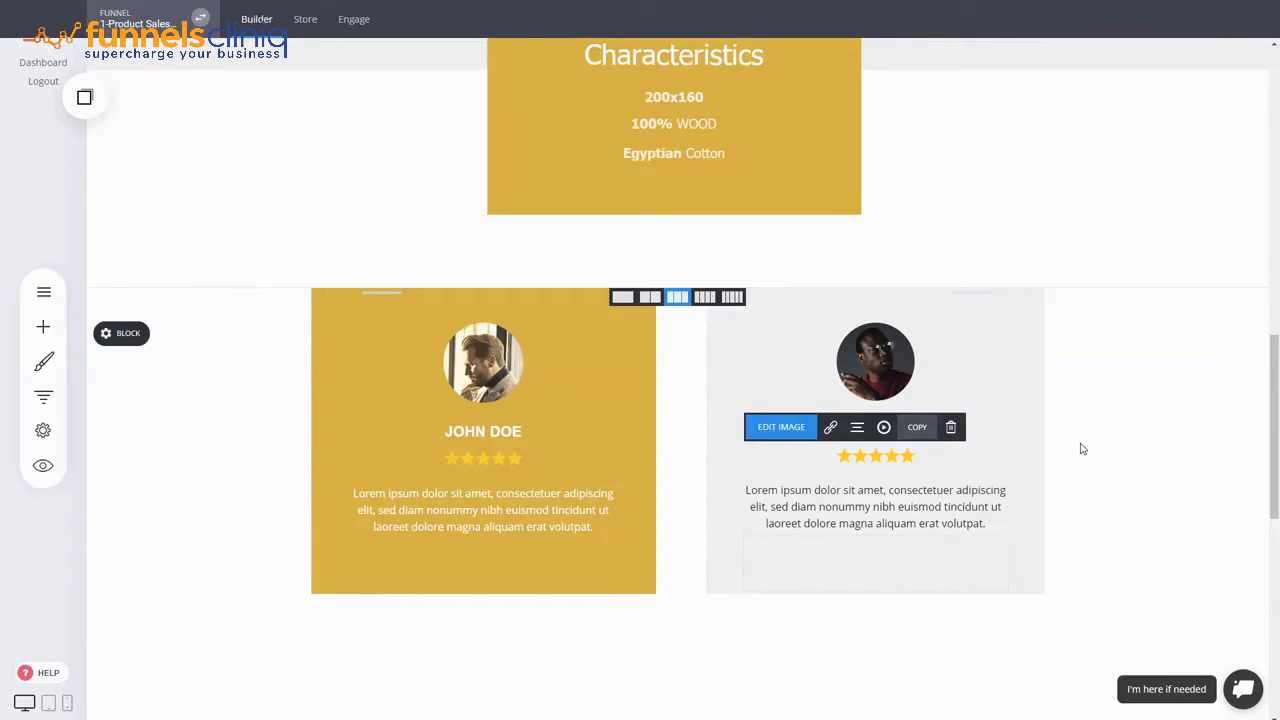
{"action": "scroll", "coordinate": [1095, 449], "scroll_direction": "down", "scroll_amount": 3}
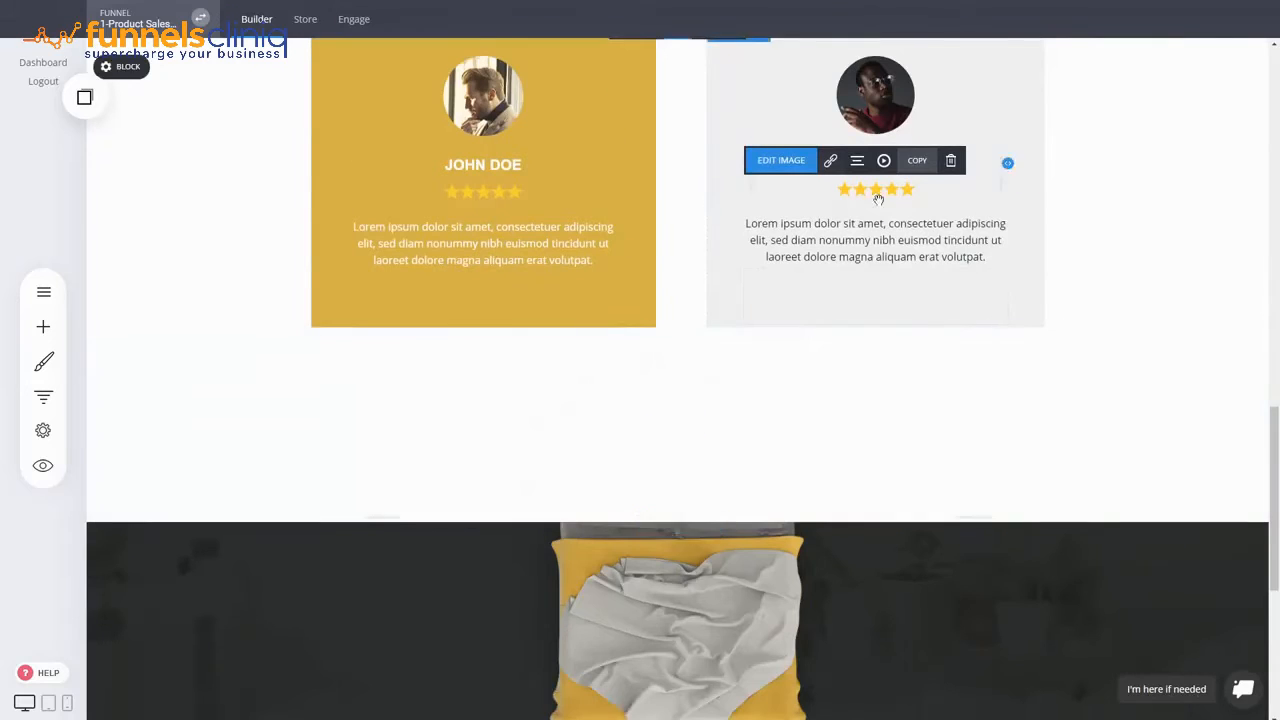
{"action": "scroll", "coordinate": [1040, 560], "scroll_direction": "down", "scroll_amount": 5}
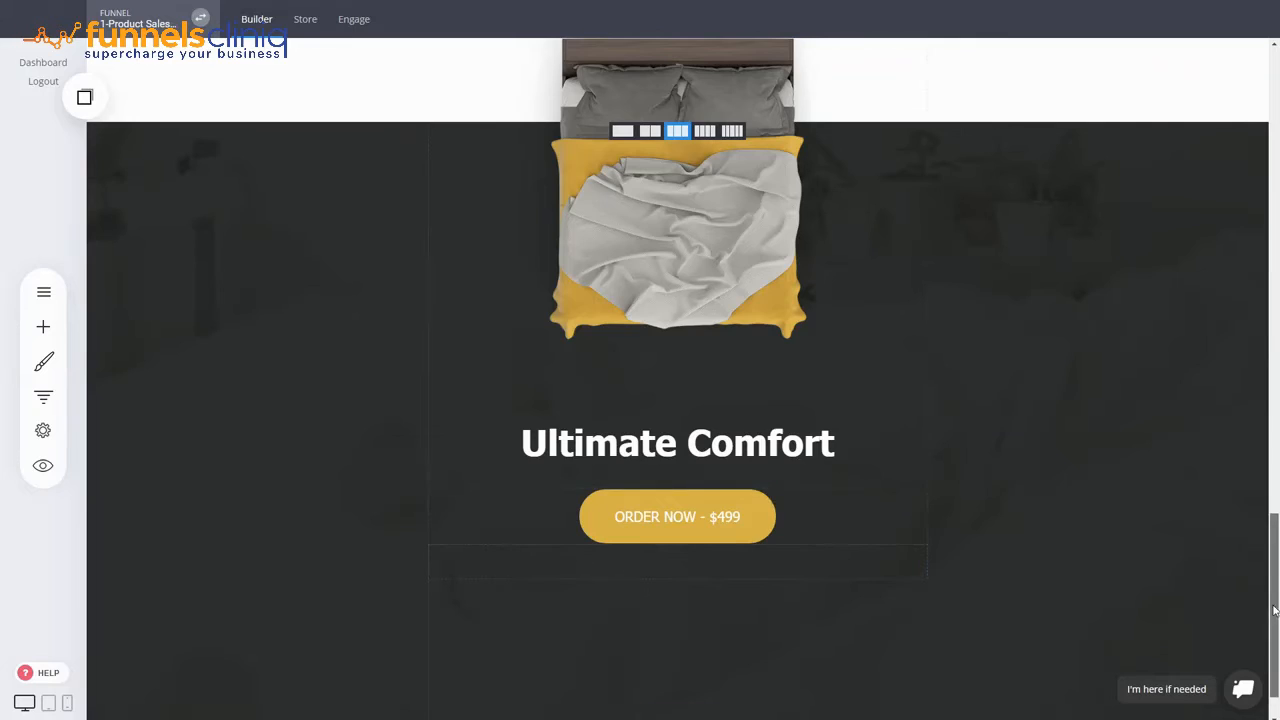
- Open the funnel's steps list and edit the Checkout step's page
{"action": "left_click_drag", "start_coordinate": [1274, 560], "coordinate": [1278, 92]}
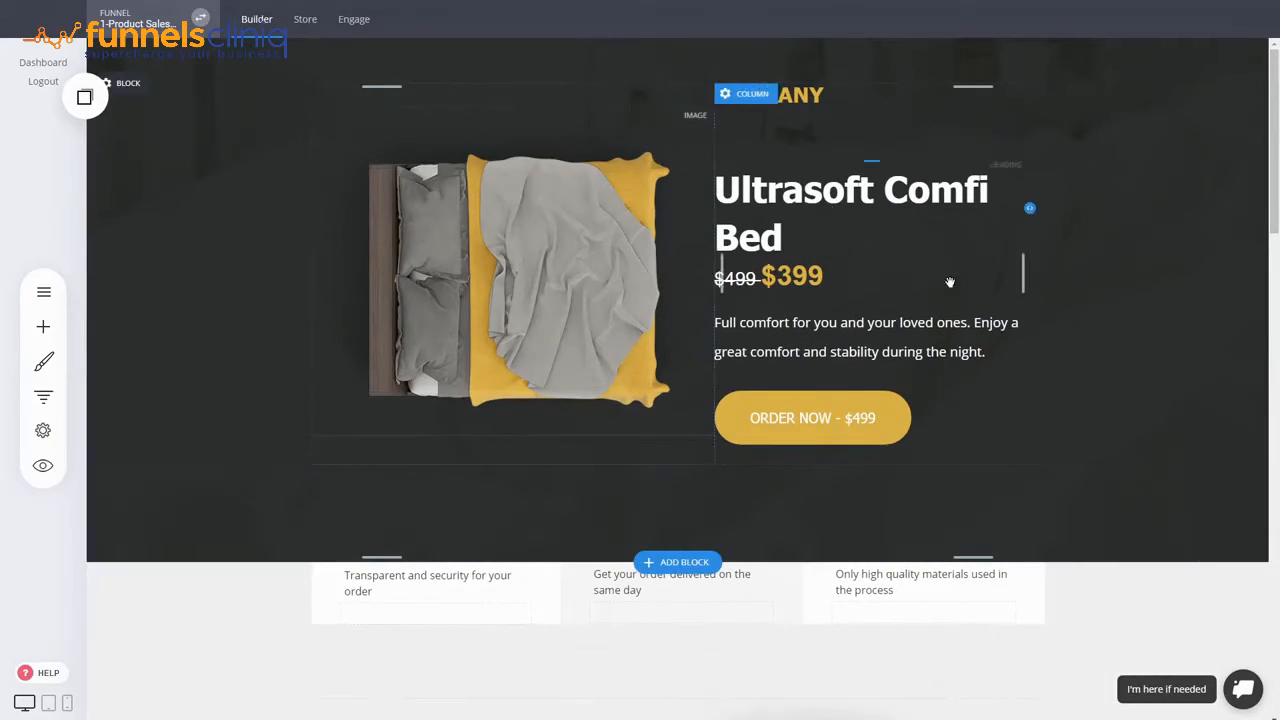
{"action": "scroll", "coordinate": [1099, 420], "scroll_direction": "down", "scroll_amount": 3}
{"action": "scroll", "coordinate": [1090, 420], "scroll_direction": "up", "scroll_amount": 4}
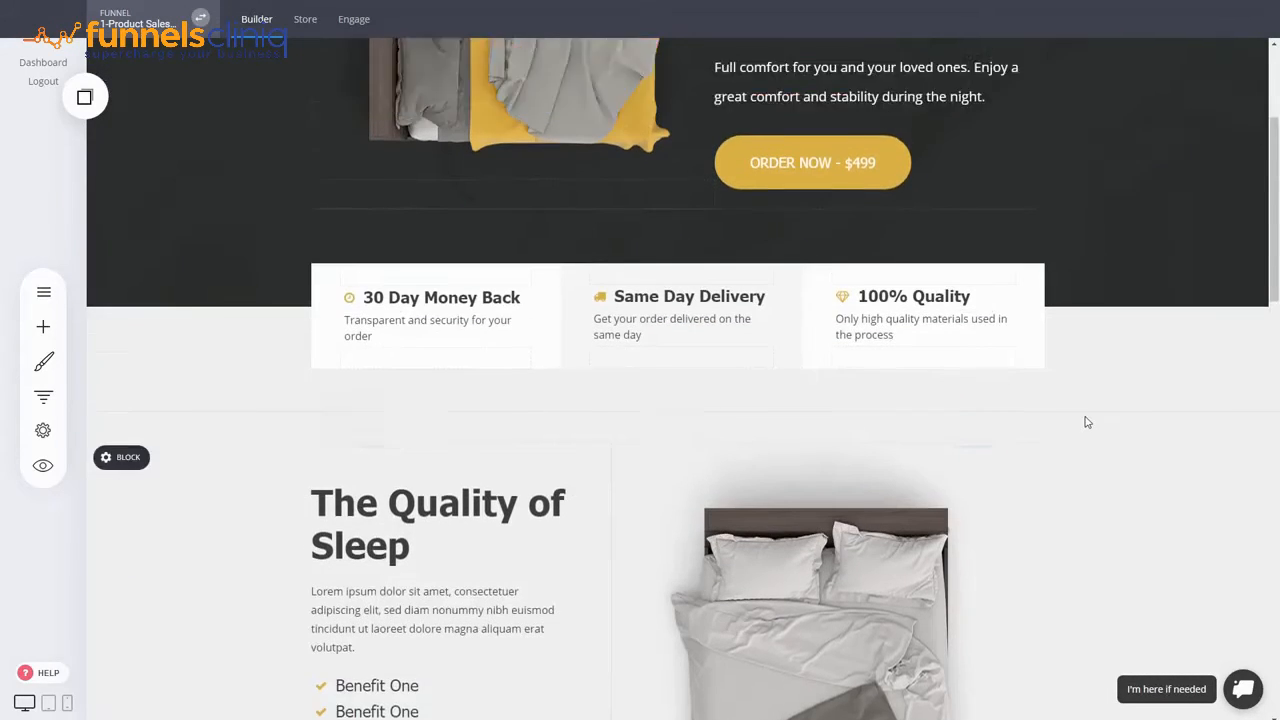
{"action": "scroll", "coordinate": [1074, 534], "scroll_direction": "down", "scroll_amount": 3}
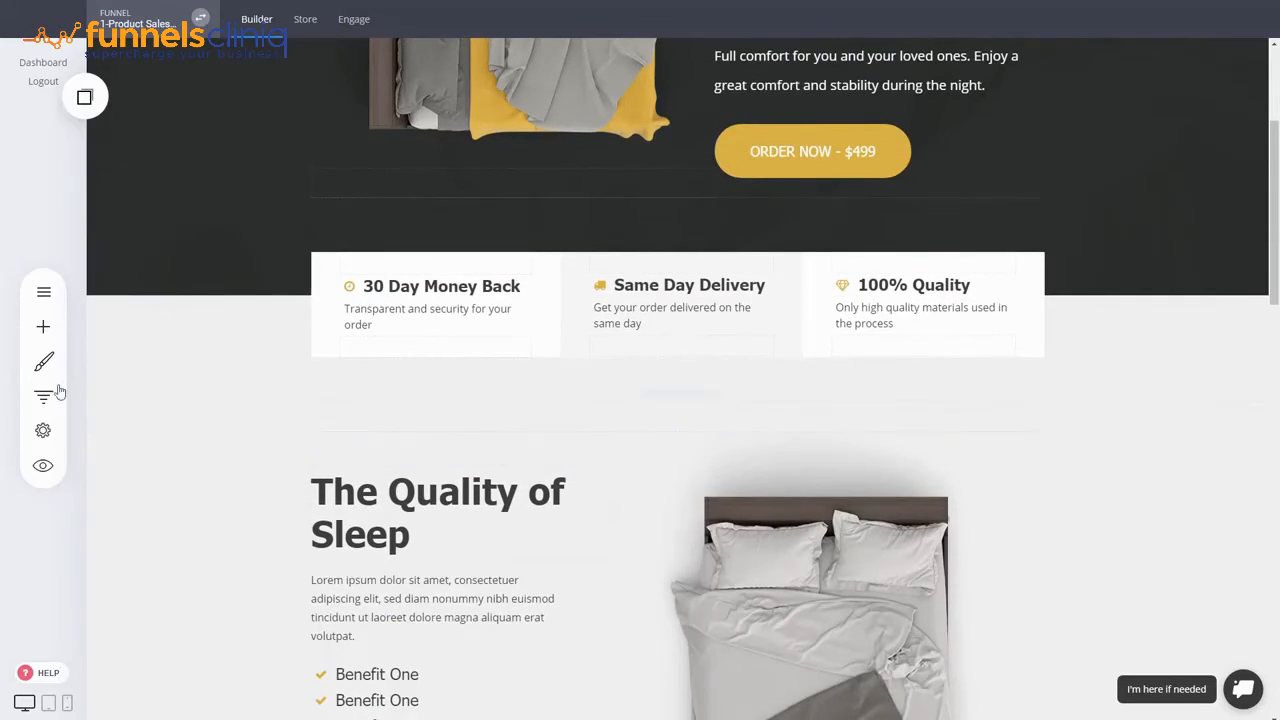
{"action": "left_click", "coordinate": [43, 396]}
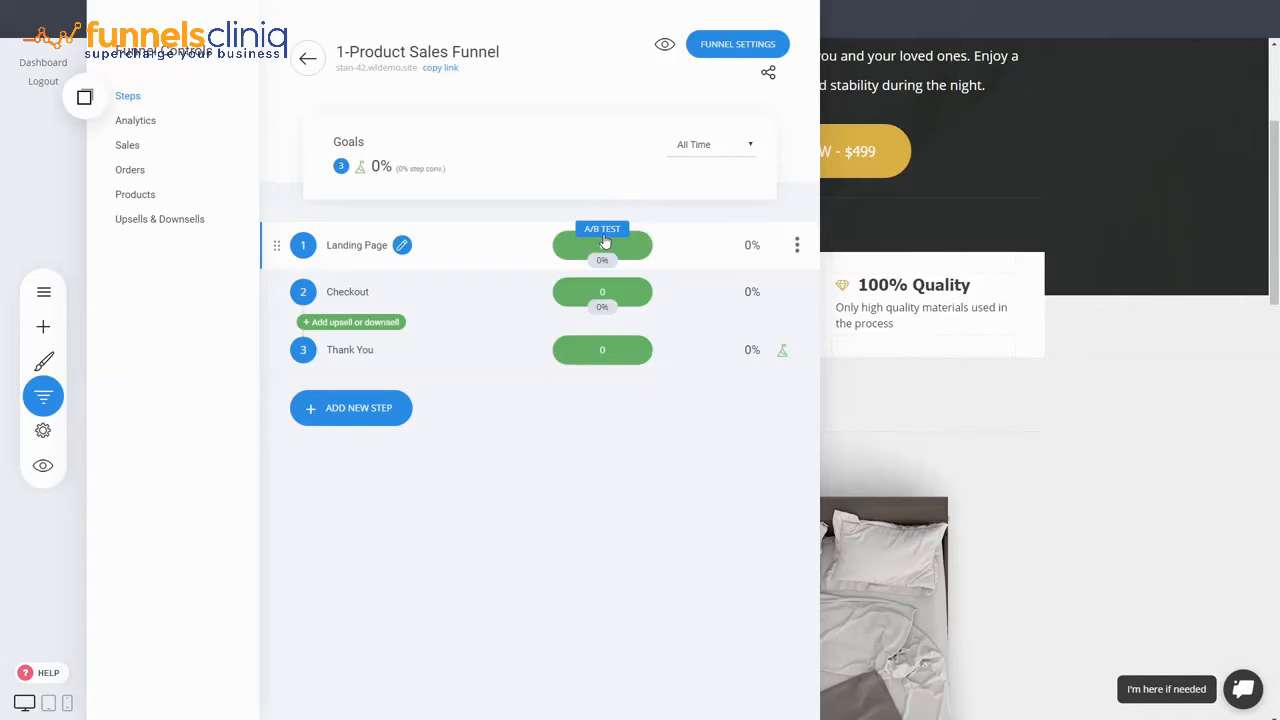
{"action": "left_click", "coordinate": [1130, 277]}
{"action": "left_click_drag", "start_coordinate": [1274, 228], "coordinate": [1272, 154]}
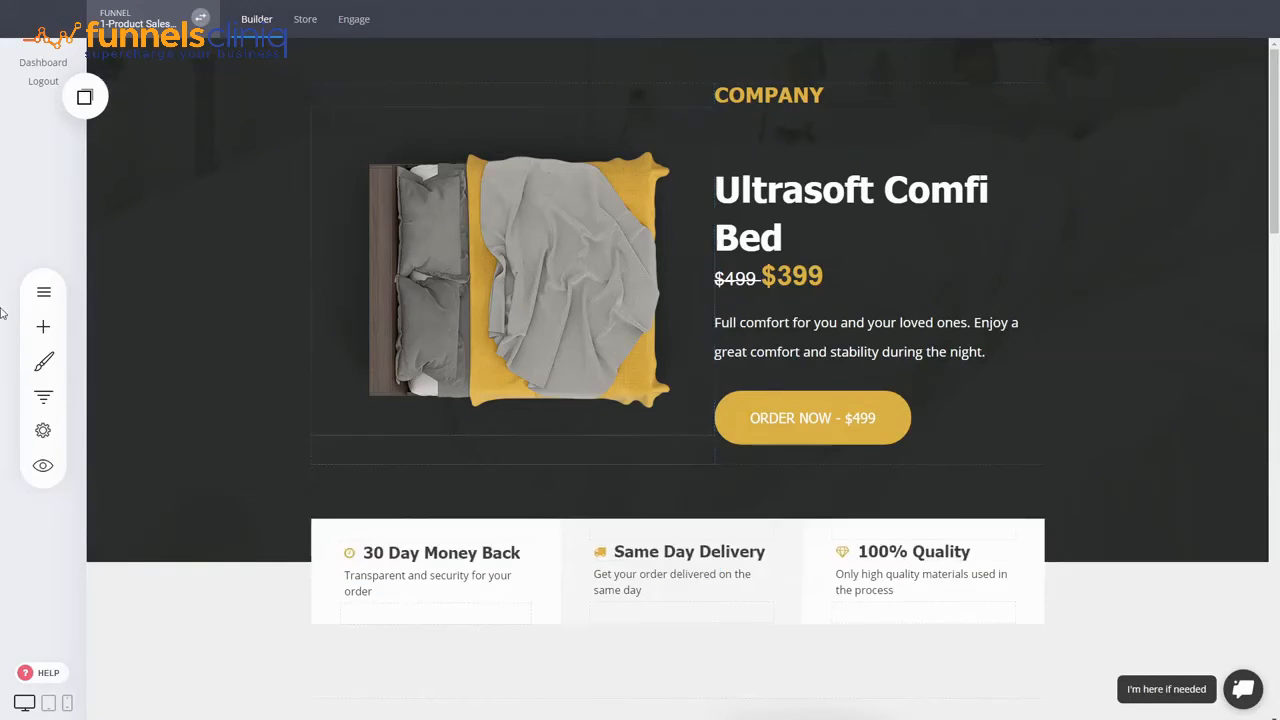
{"action": "left_click", "coordinate": [40, 397]}
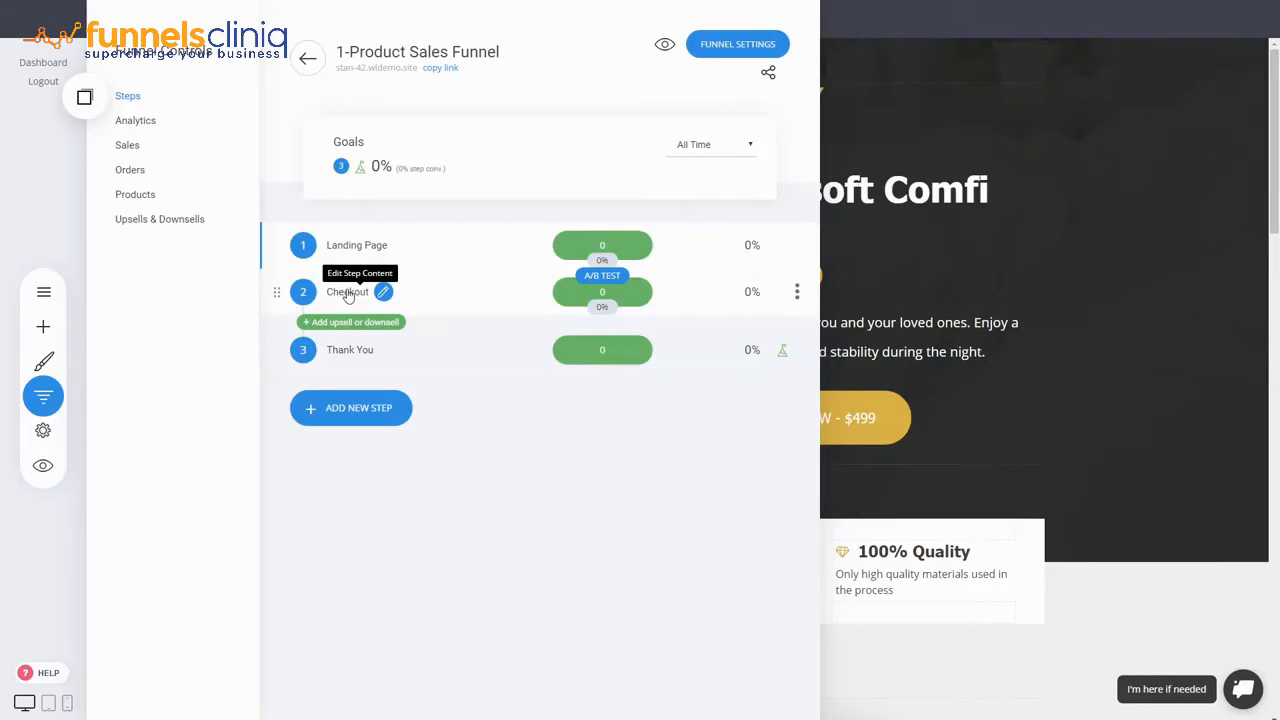
{"action": "left_click", "coordinate": [346, 292]}
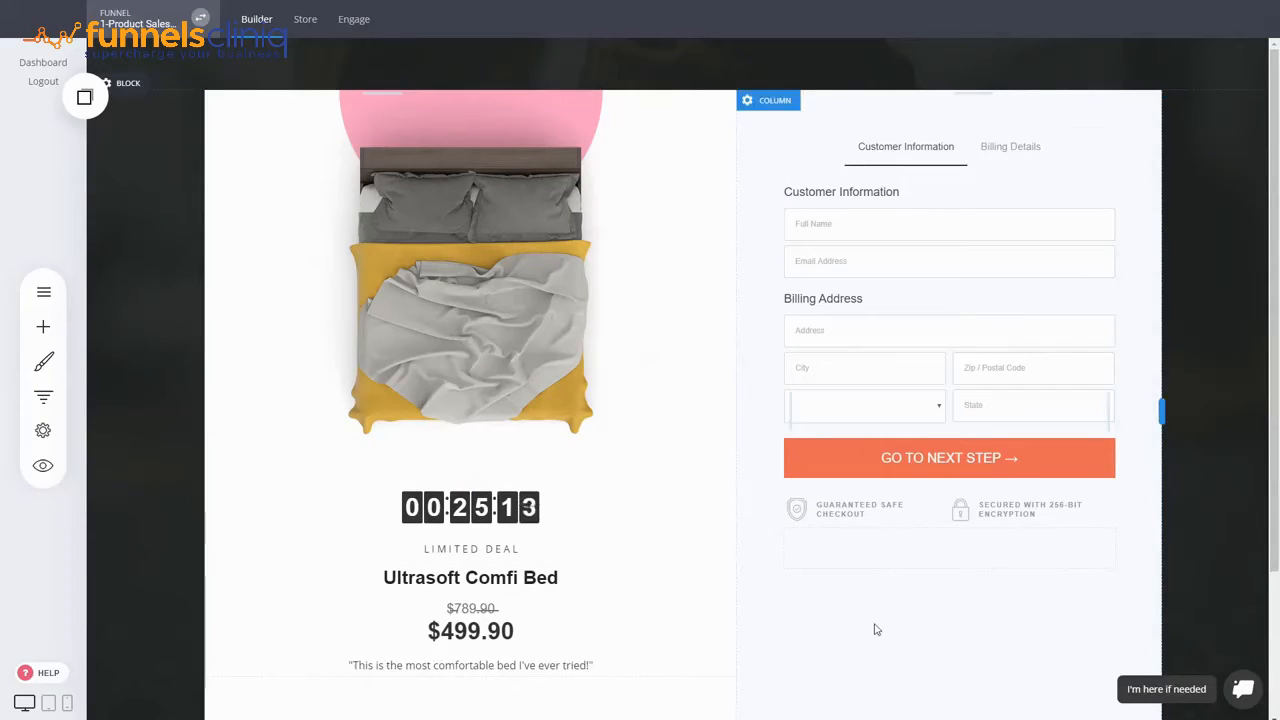
{"action": "left_click", "coordinate": [914, 323]}
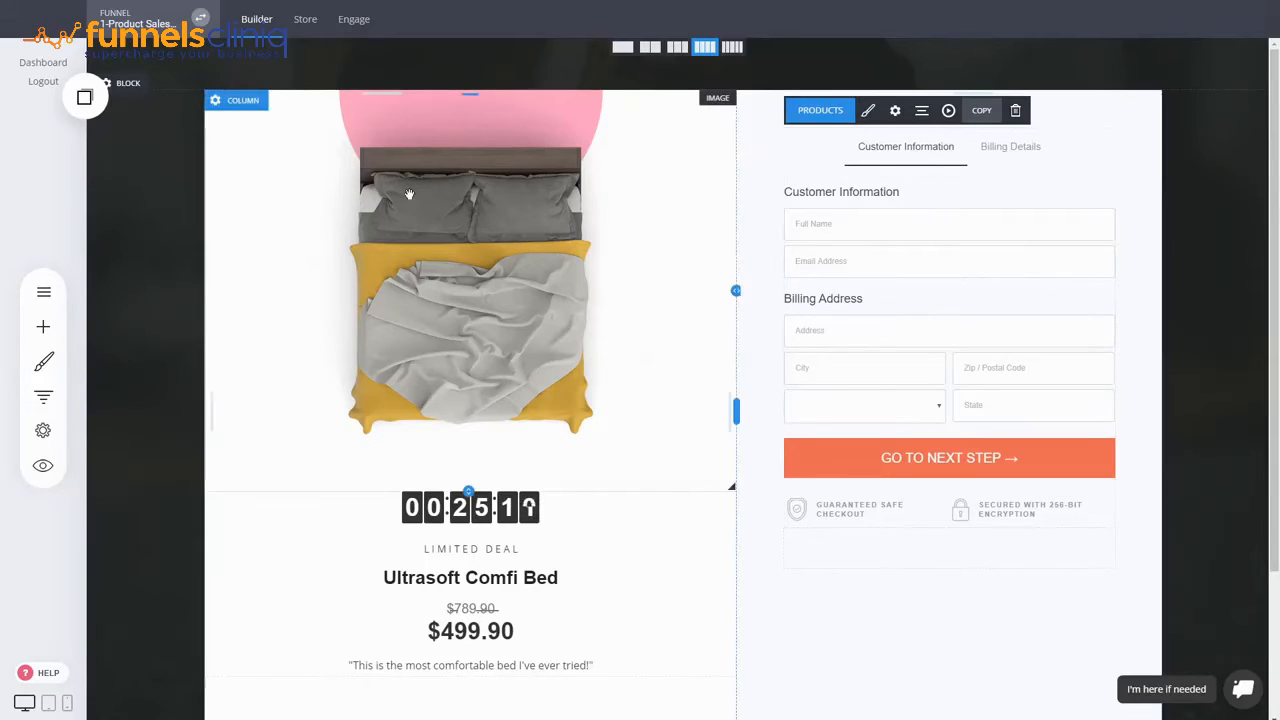
{"action": "left_click", "coordinate": [844, 119]}
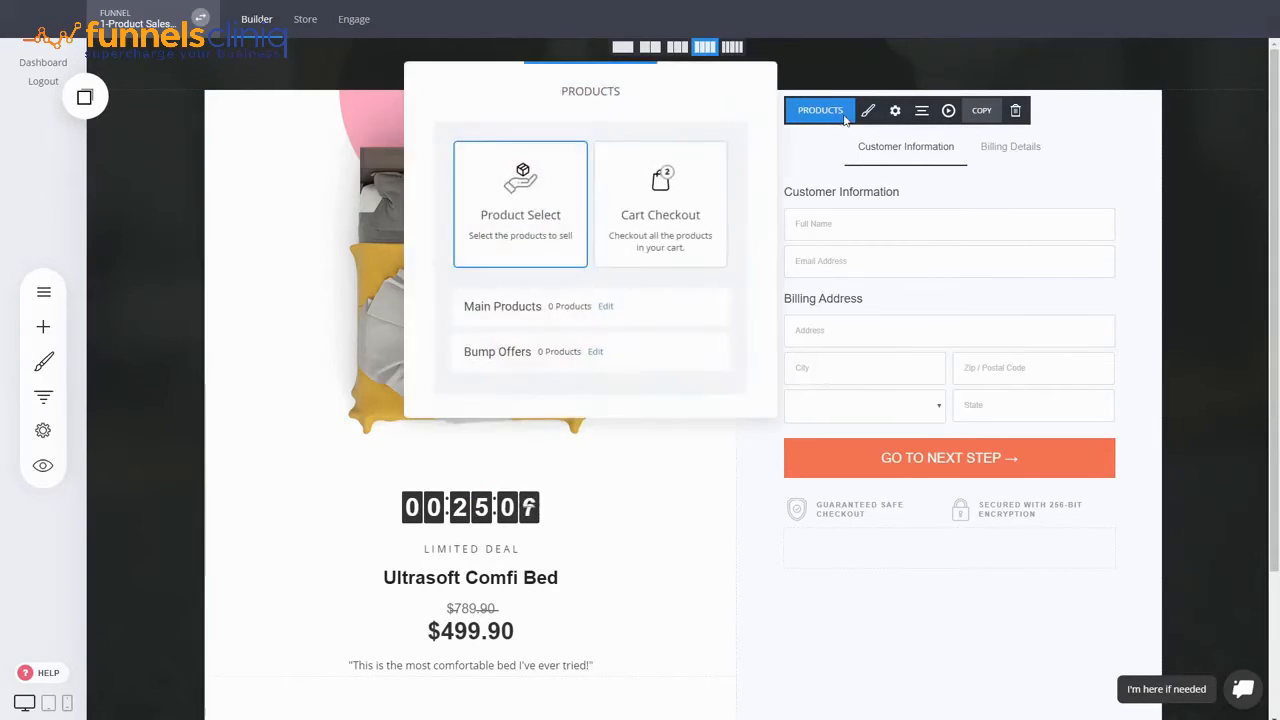
{"action": "left_click", "coordinate": [888, 281]}
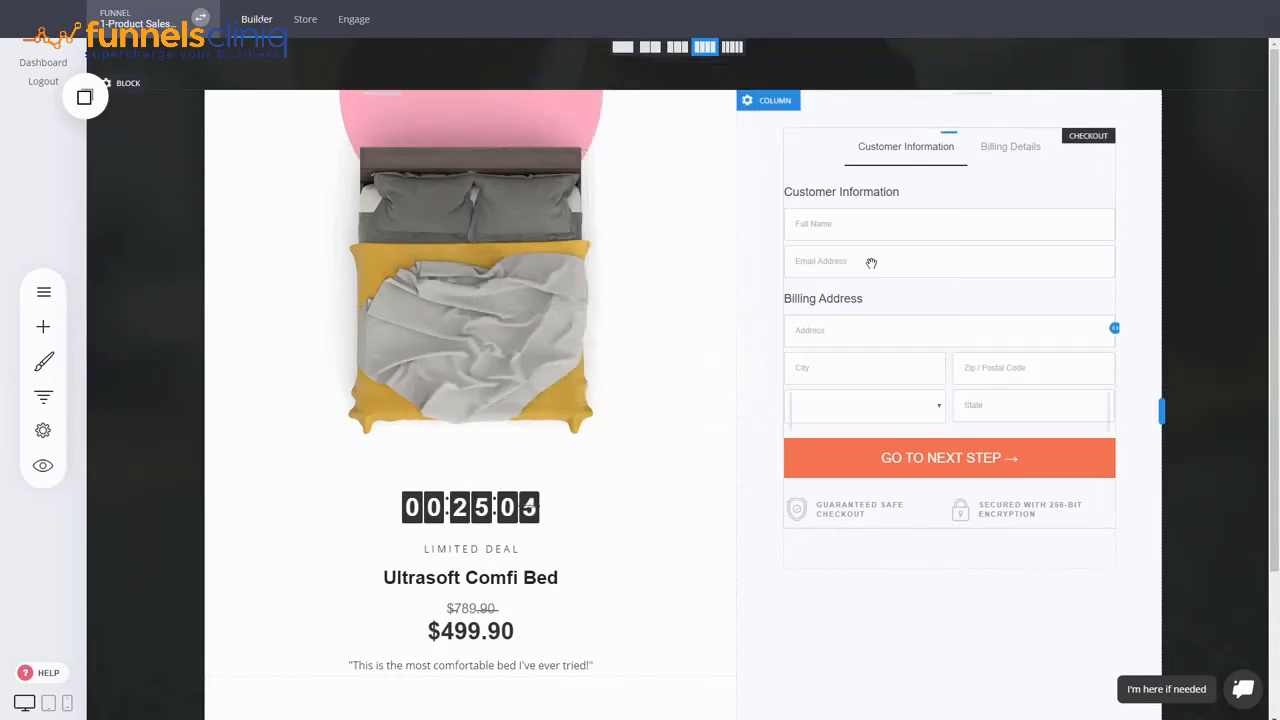
{"action": "left_click", "coordinate": [871, 263]}
{"action": "left_click", "coordinate": [822, 113]}
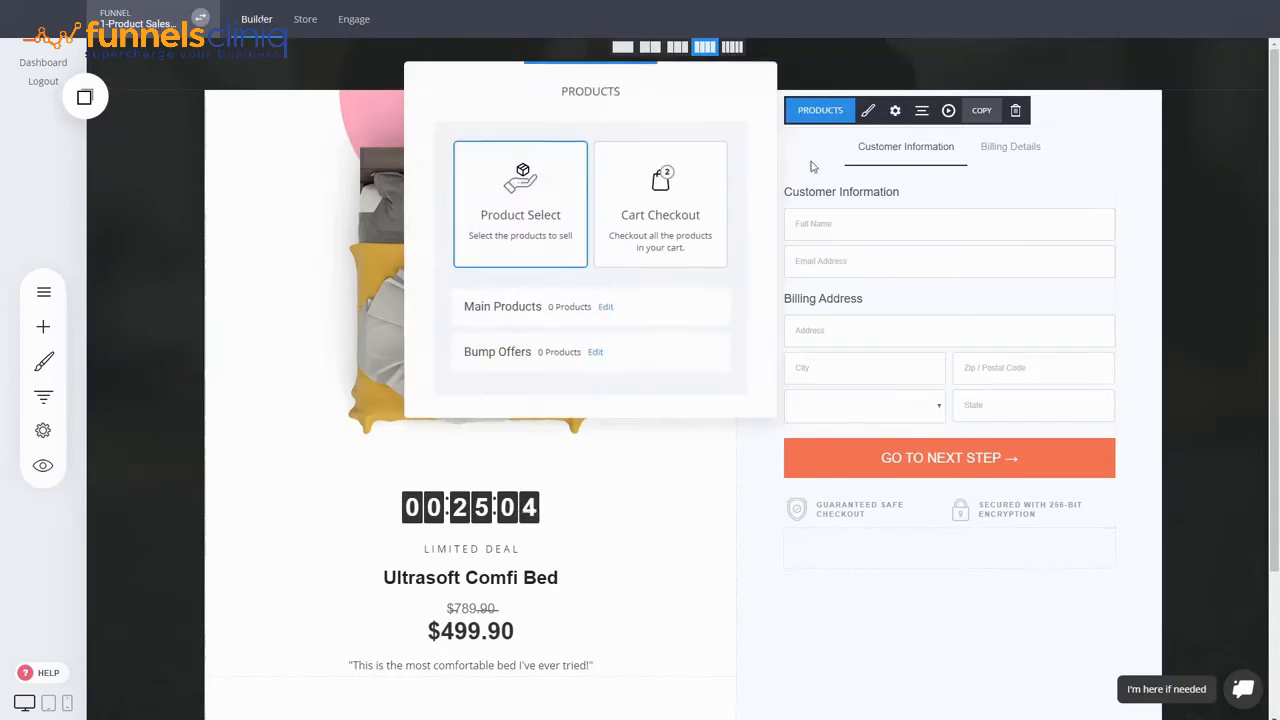
{"action": "left_click", "coordinate": [605, 306]}
{"action": "left_click", "coordinate": [679, 222]}
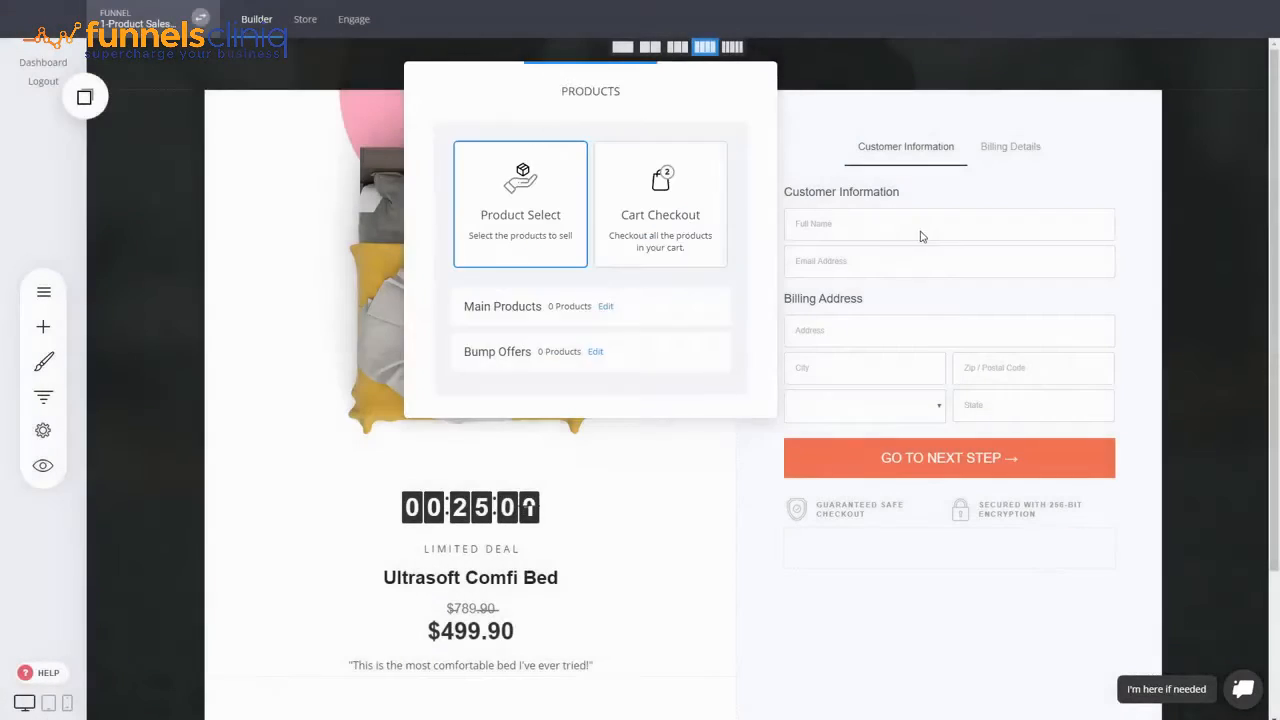
{"action": "left_click", "coordinate": [920, 234]}
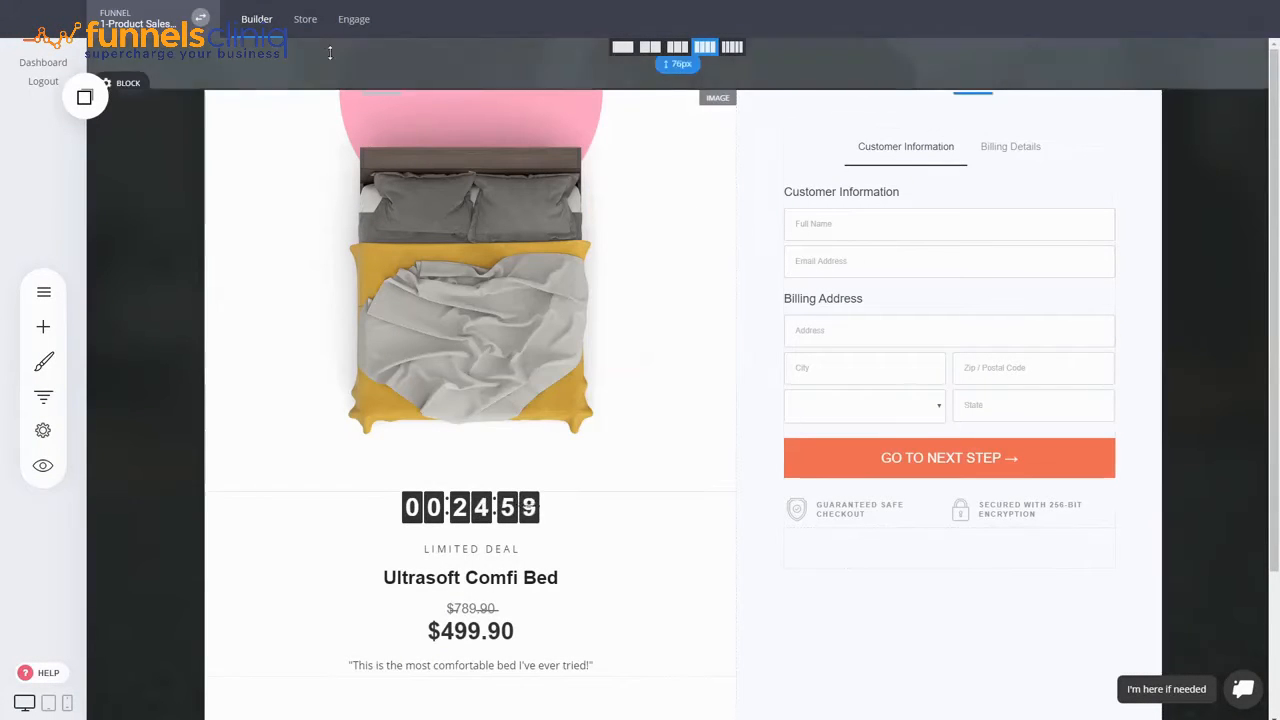
- Switch to the Store, activate it and open its product list
{"action": "left_click", "coordinate": [305, 19]}
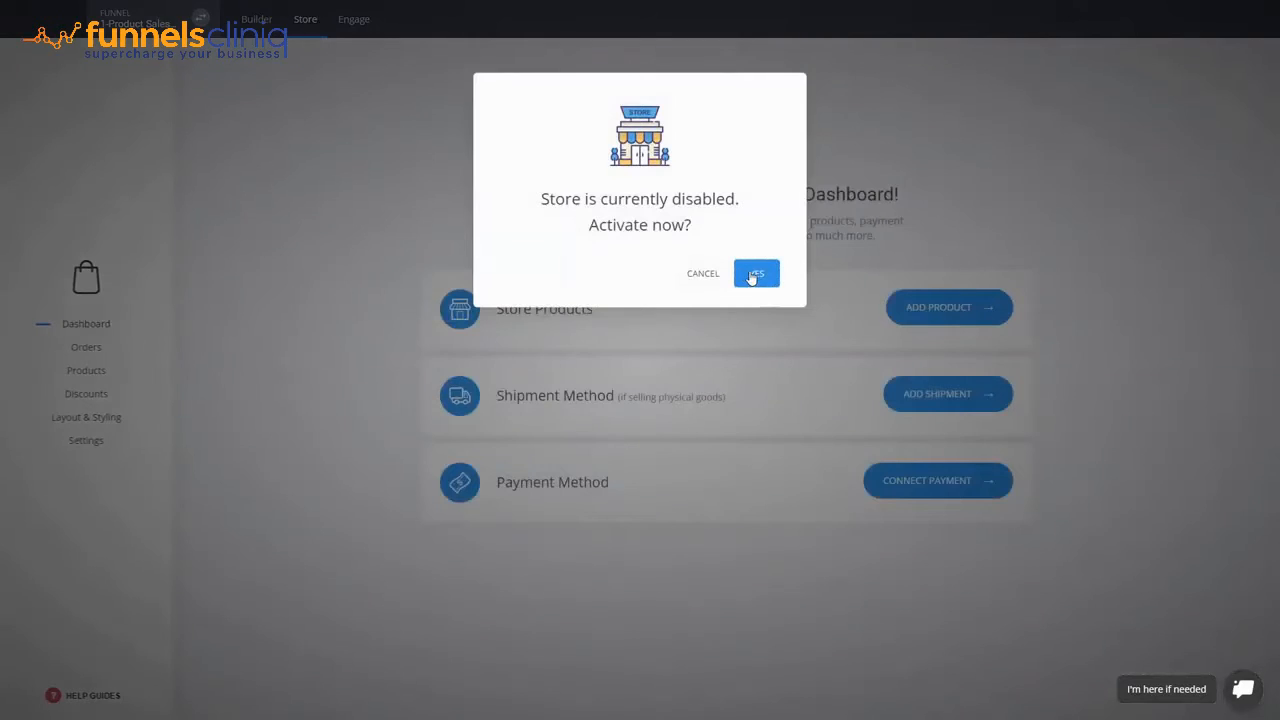
{"action": "left_click", "coordinate": [754, 275]}
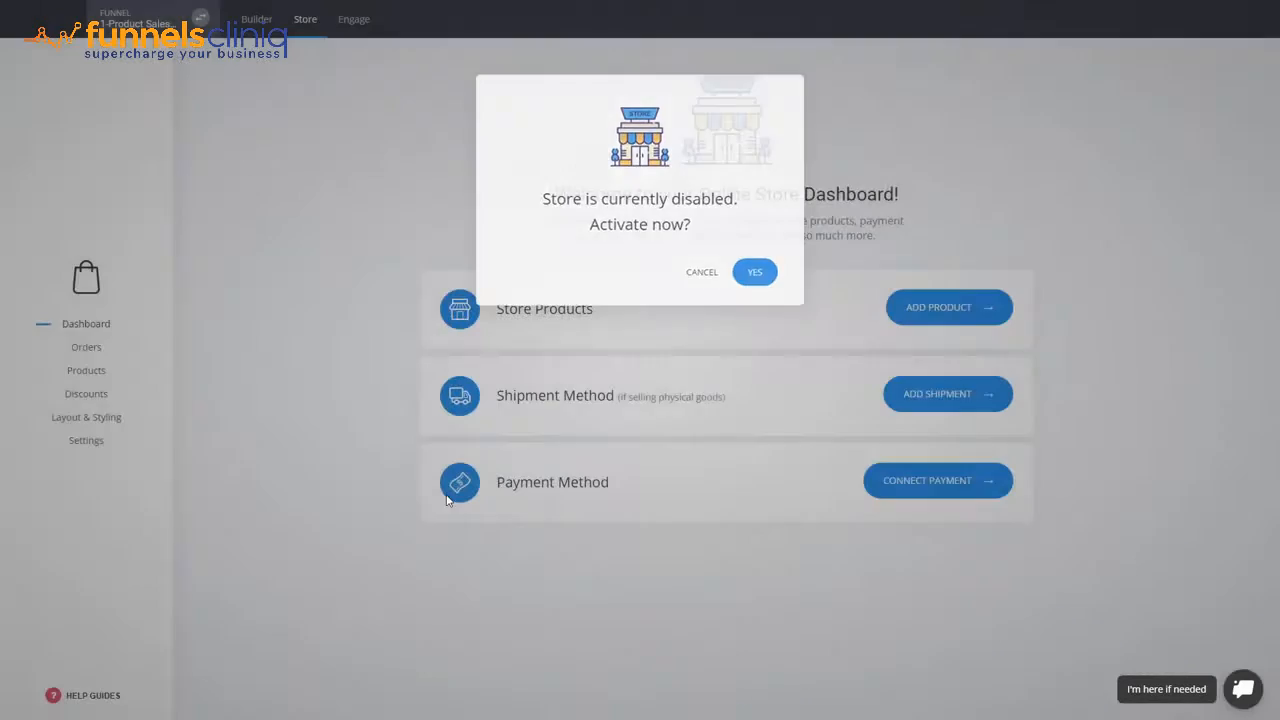
{"action": "left_click", "coordinate": [89, 377]}
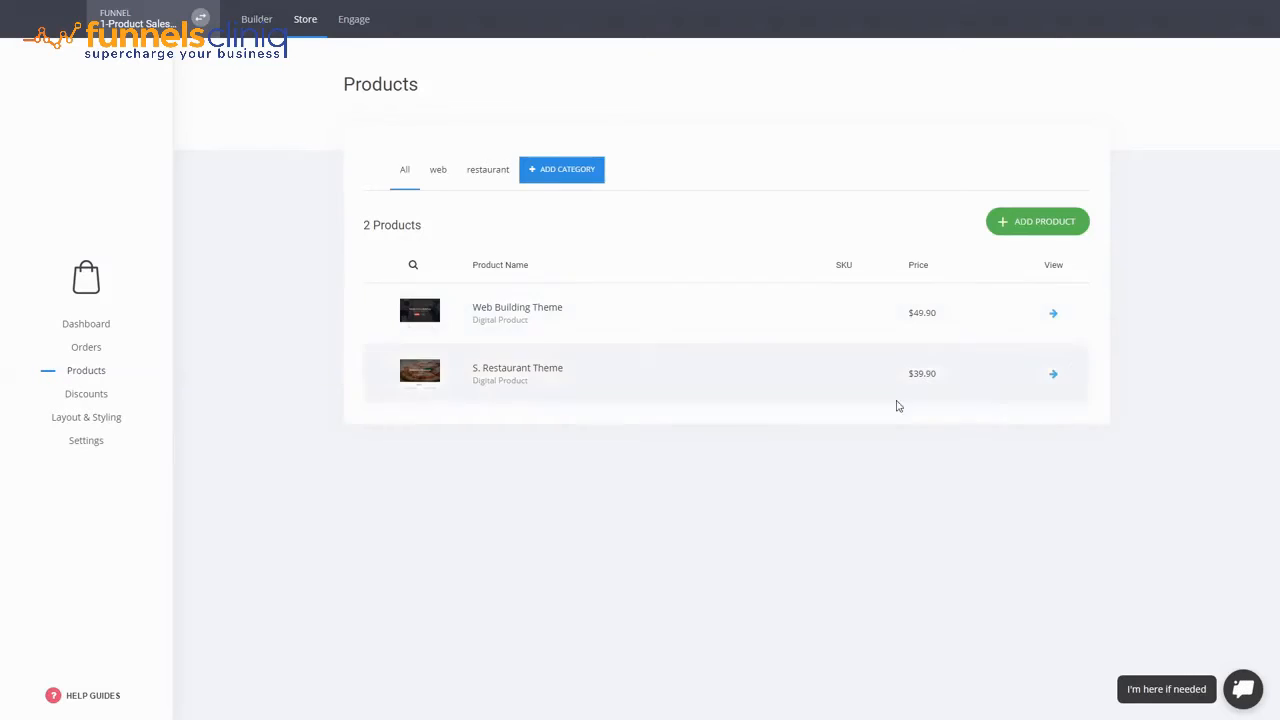
- Add a new product of type Physical Product
{"action": "left_click", "coordinate": [1037, 225]}
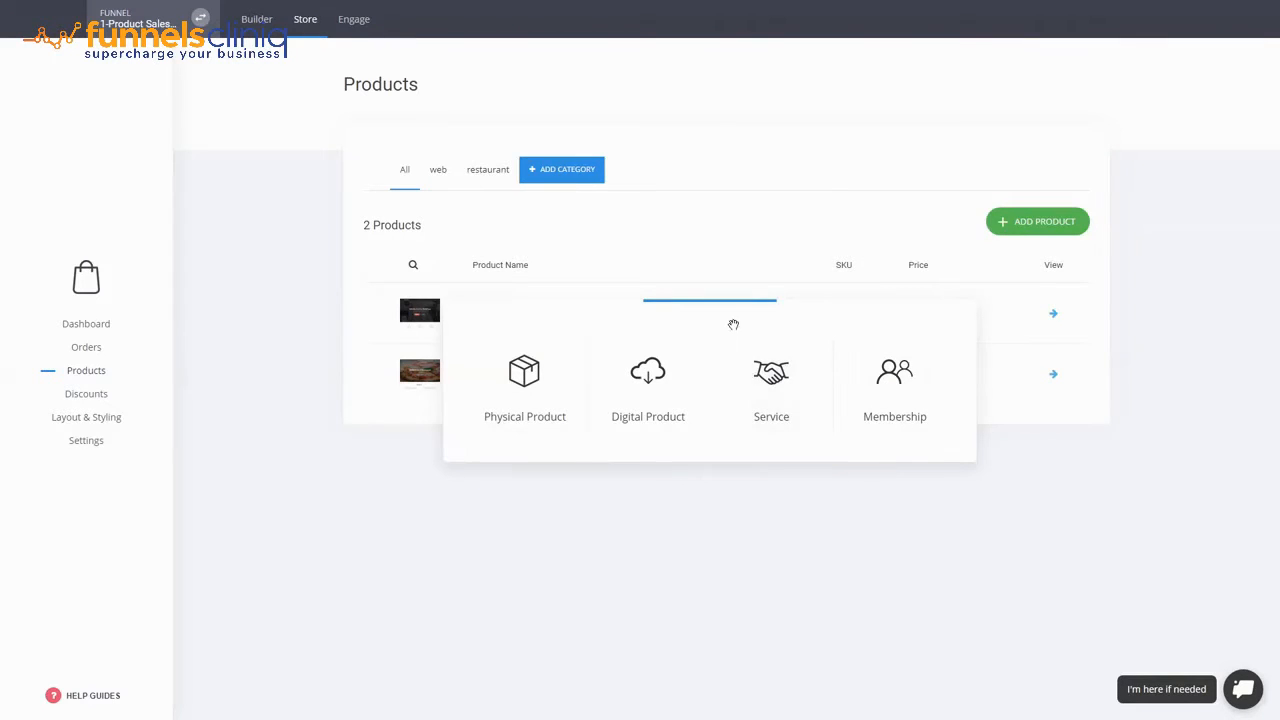
{"action": "left_click_drag", "start_coordinate": [731, 323], "coordinate": [748, 287]}
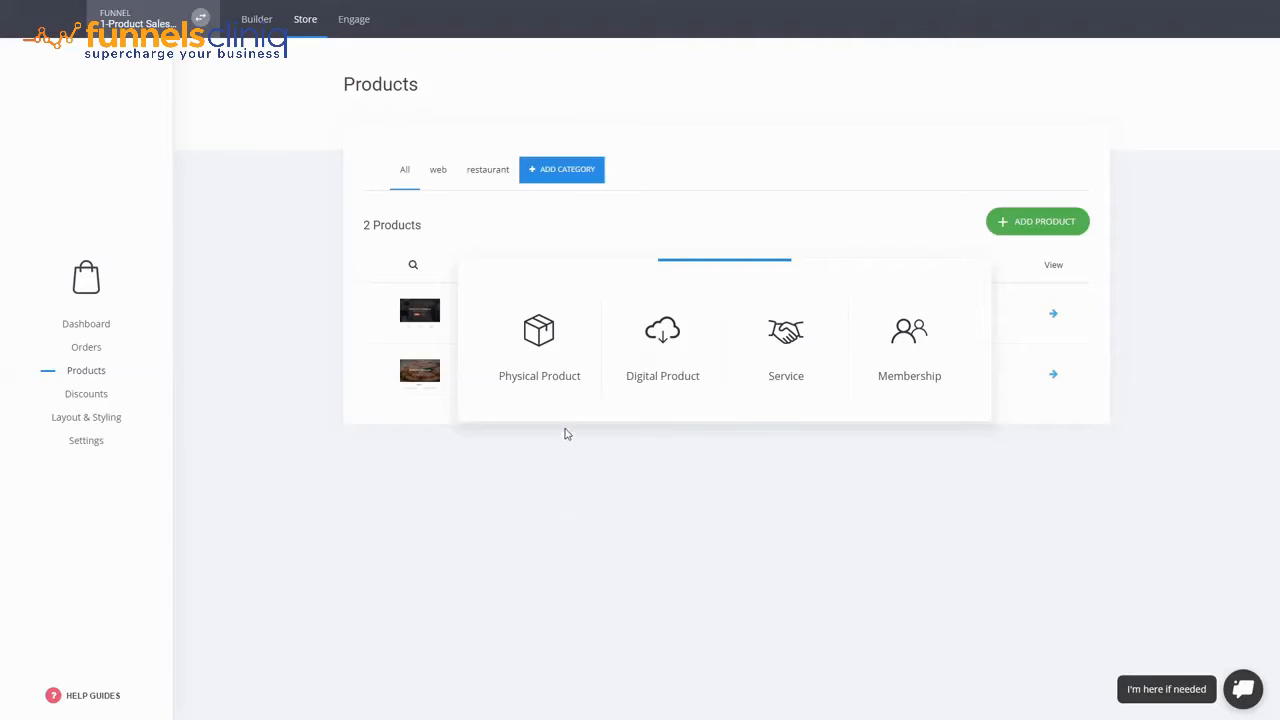
{"action": "left_click", "coordinate": [554, 372]}
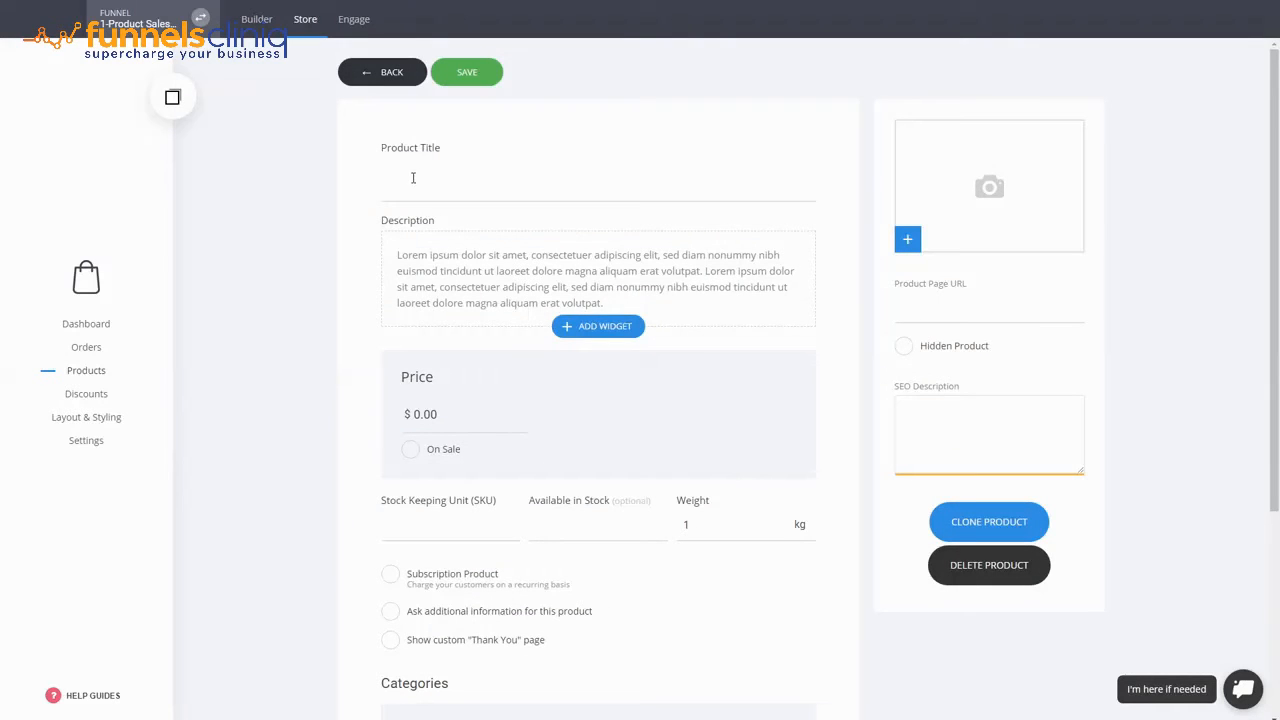
- Title the product 'Bed', price it at 499 and mark it On Sale at 399
{"action": "left_click_drag", "start_coordinate": [383, 179], "coordinate": [290, 174]}
{"action": "type", "text": "Bed"}
{"action": "left_click_drag", "start_coordinate": [457, 420], "coordinate": [404, 418]}
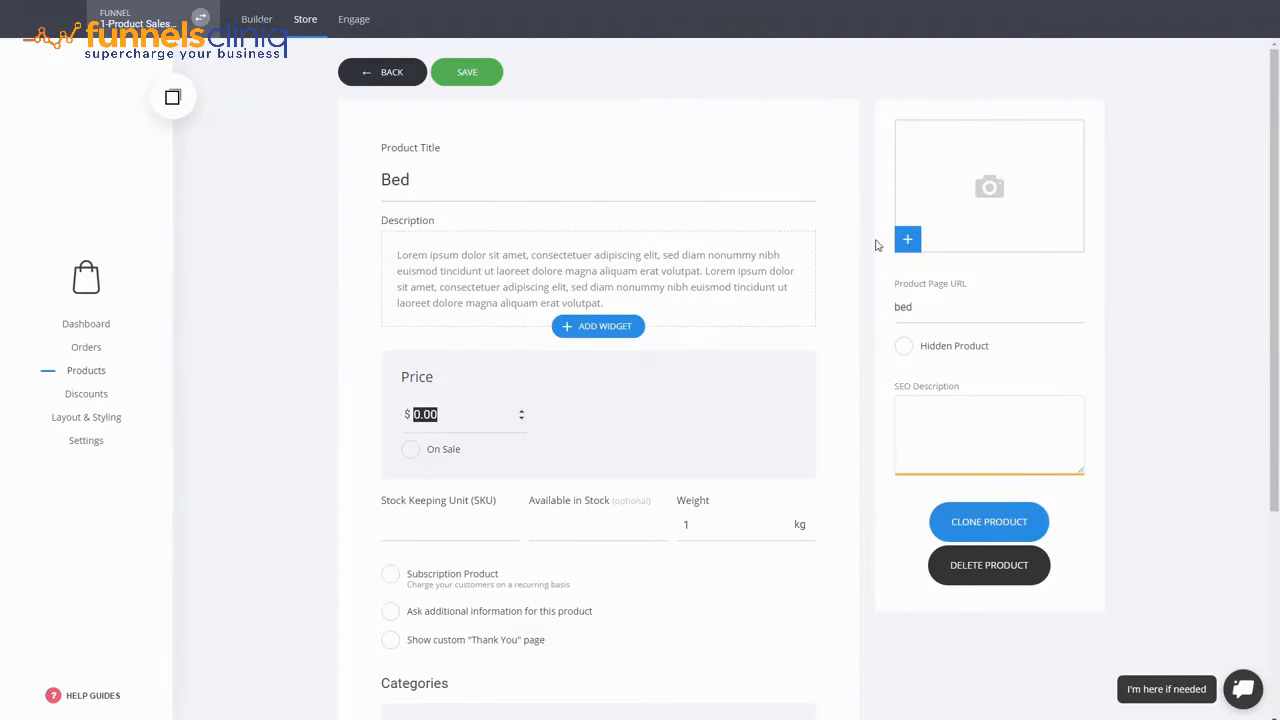
{"action": "type", "text": "499"}
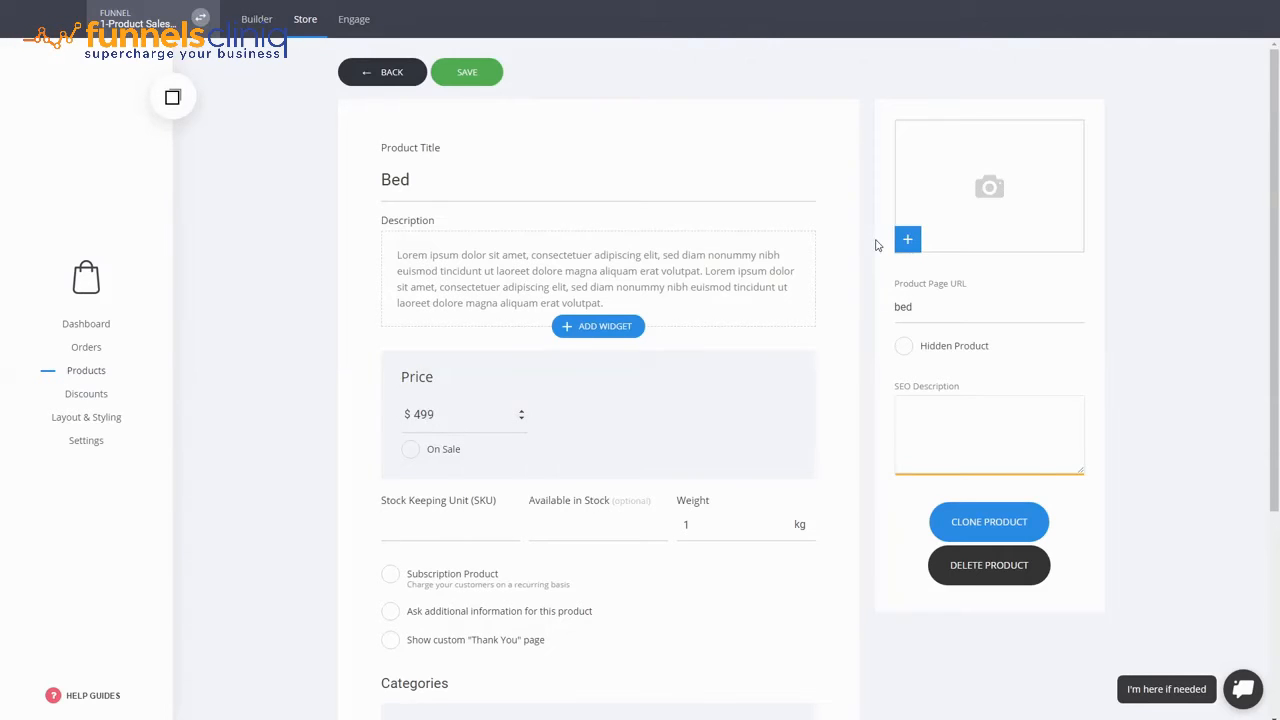
{"action": "left_click", "coordinate": [443, 449]}
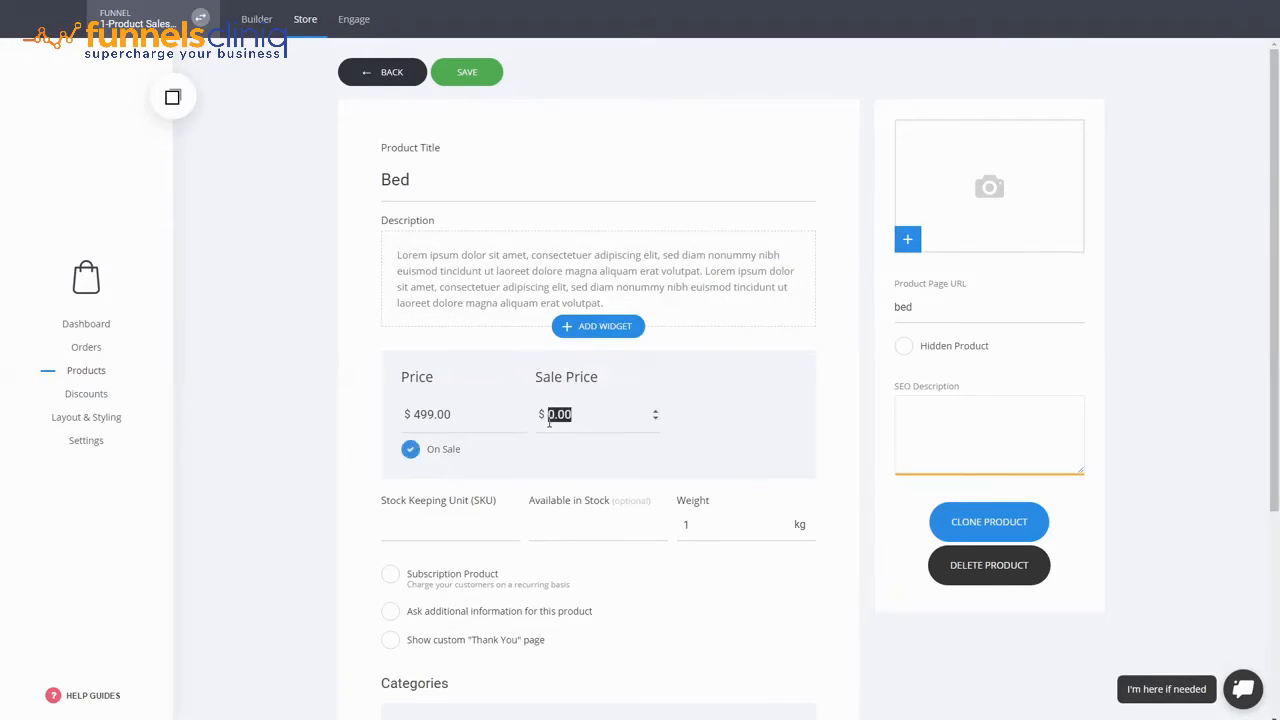
{"action": "type", "text": "399"}
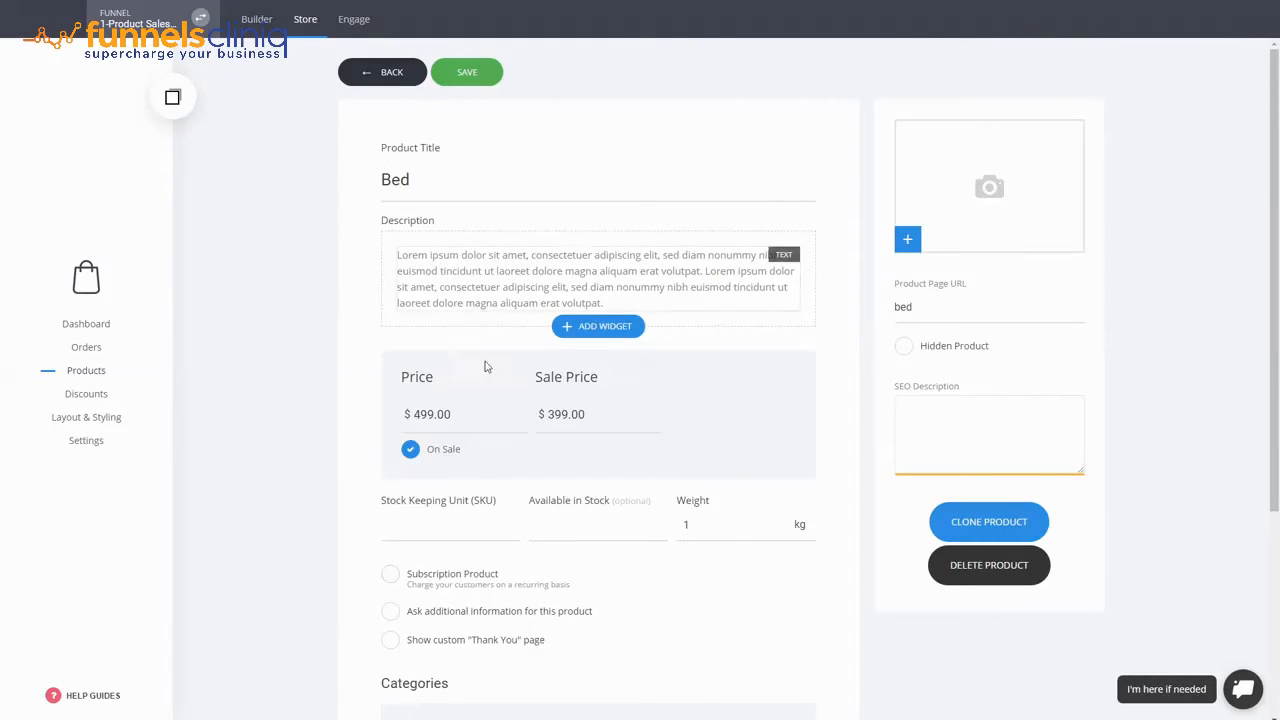
{"action": "scroll", "coordinate": [756, 512], "scroll_direction": "down", "scroll_amount": 1}
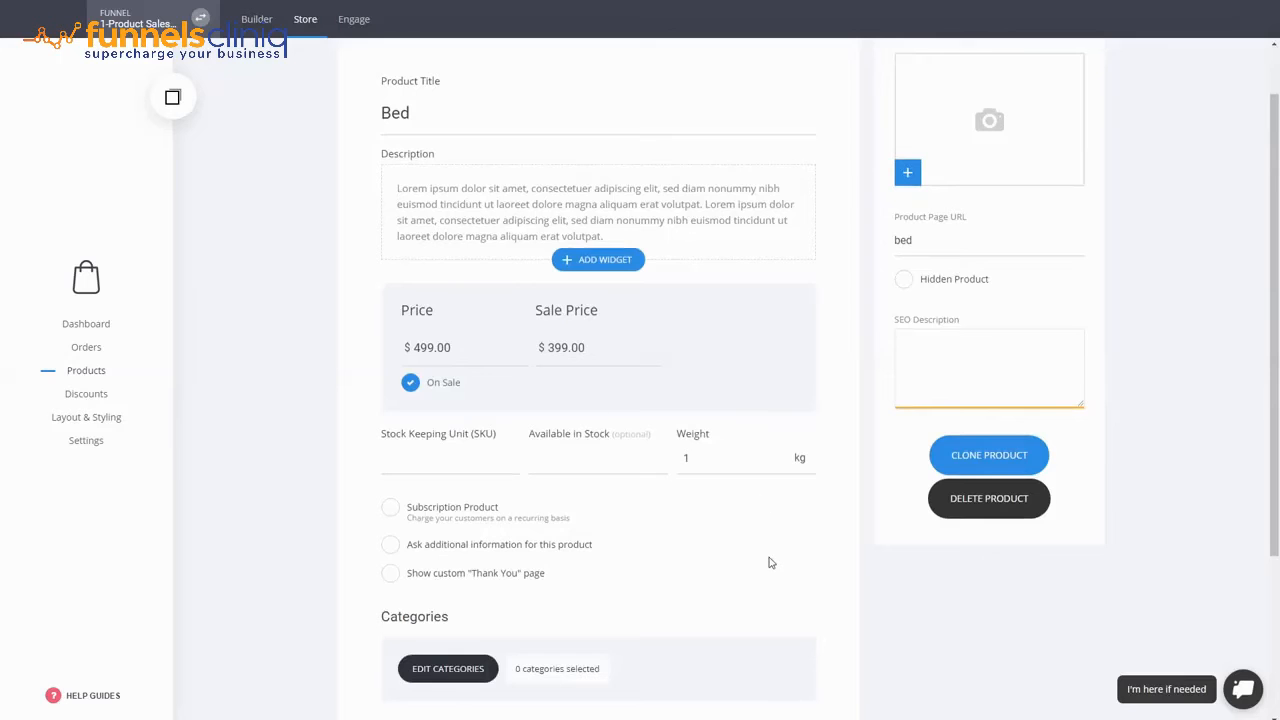
- Assign the Bed product to the RESTAURANT category and save it at $399.00
{"action": "scroll", "coordinate": [769, 562], "scroll_direction": "down", "scroll_amount": 3}
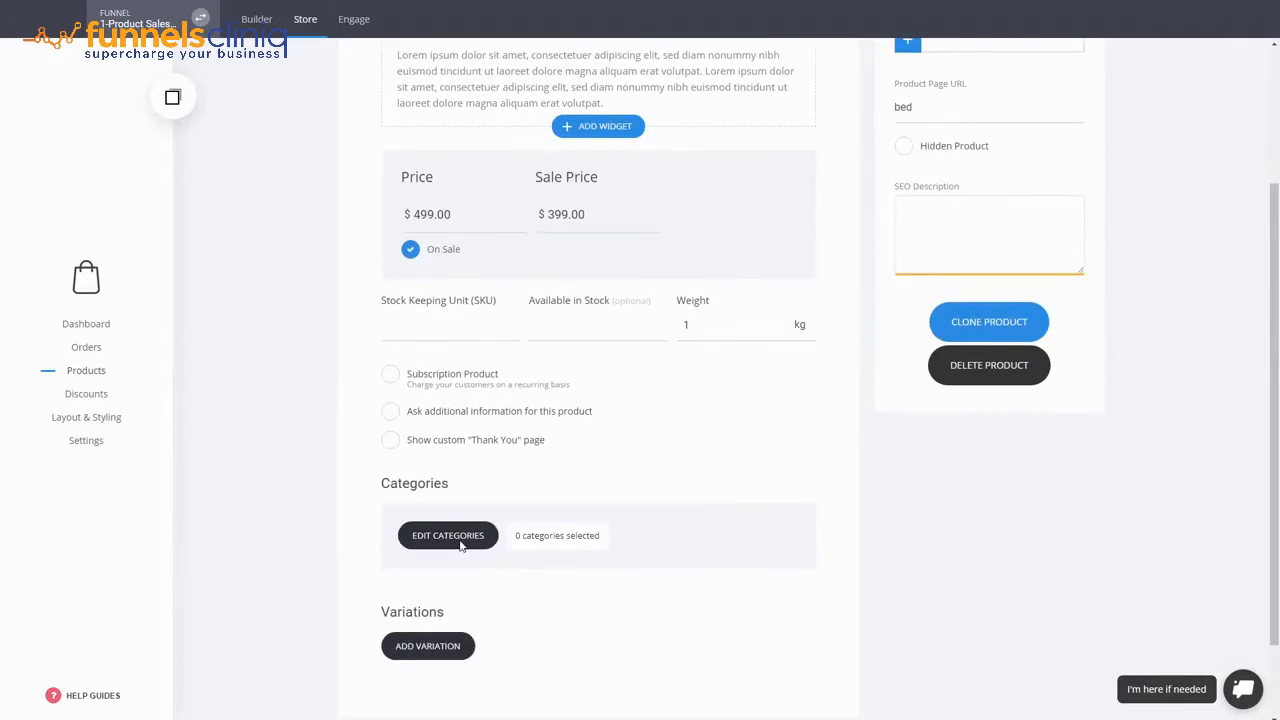
{"action": "left_click", "coordinate": [459, 538]}
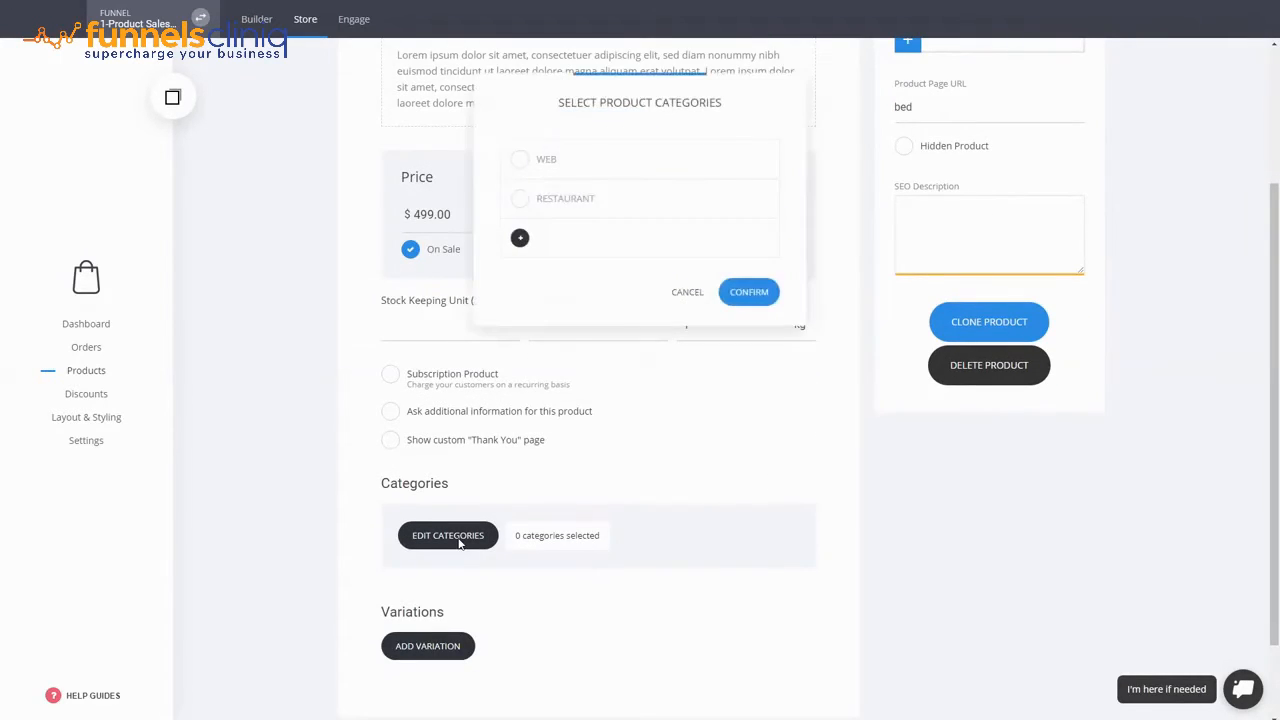
{"action": "left_click", "coordinate": [575, 203]}
{"action": "left_click", "coordinate": [752, 298]}
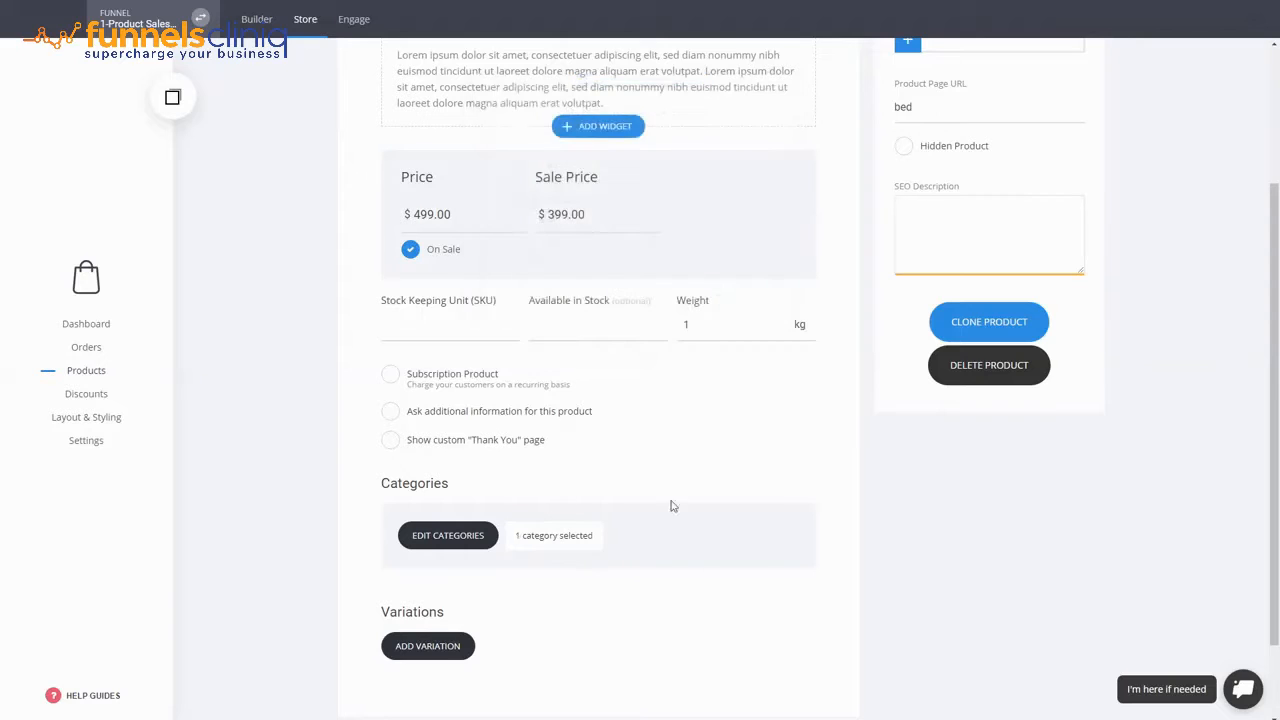
{"action": "scroll", "coordinate": [803, 514], "scroll_direction": "down", "scroll_amount": 2}
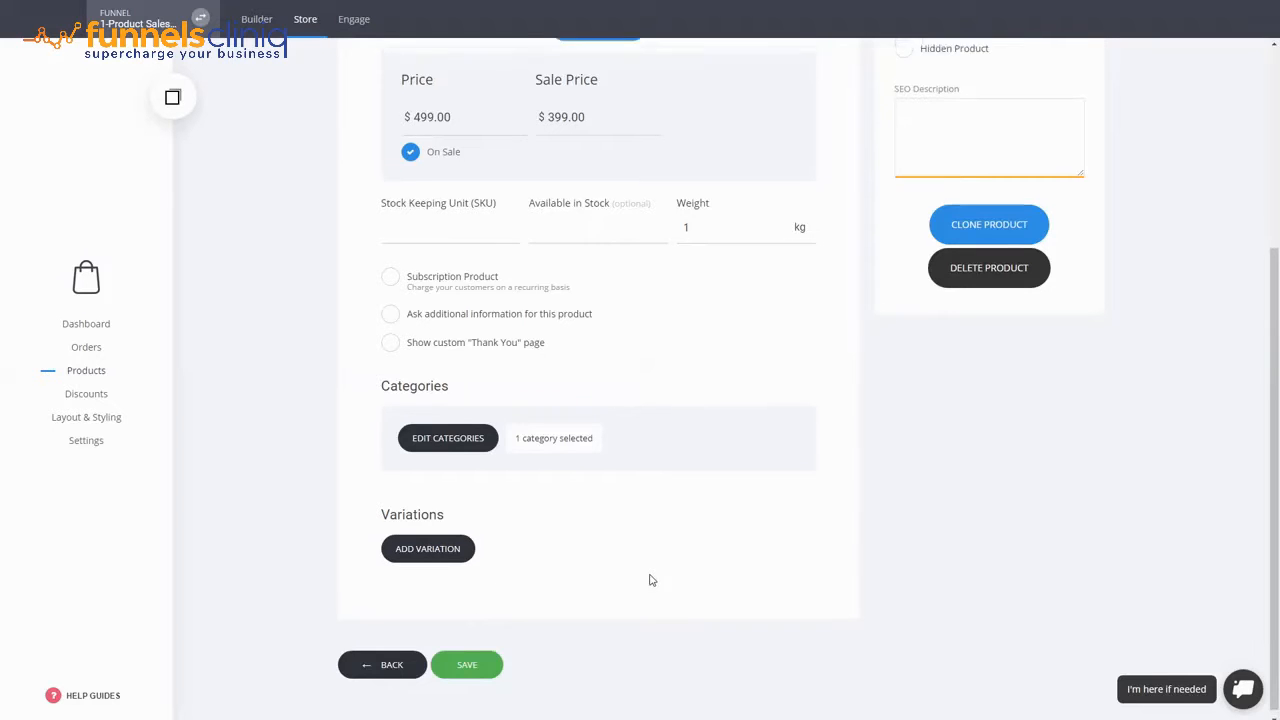
{"action": "scroll", "coordinate": [649, 580], "scroll_direction": "up", "scroll_amount": 3}
{"action": "scroll", "coordinate": [651, 580], "scroll_direction": "down", "scroll_amount": 2}
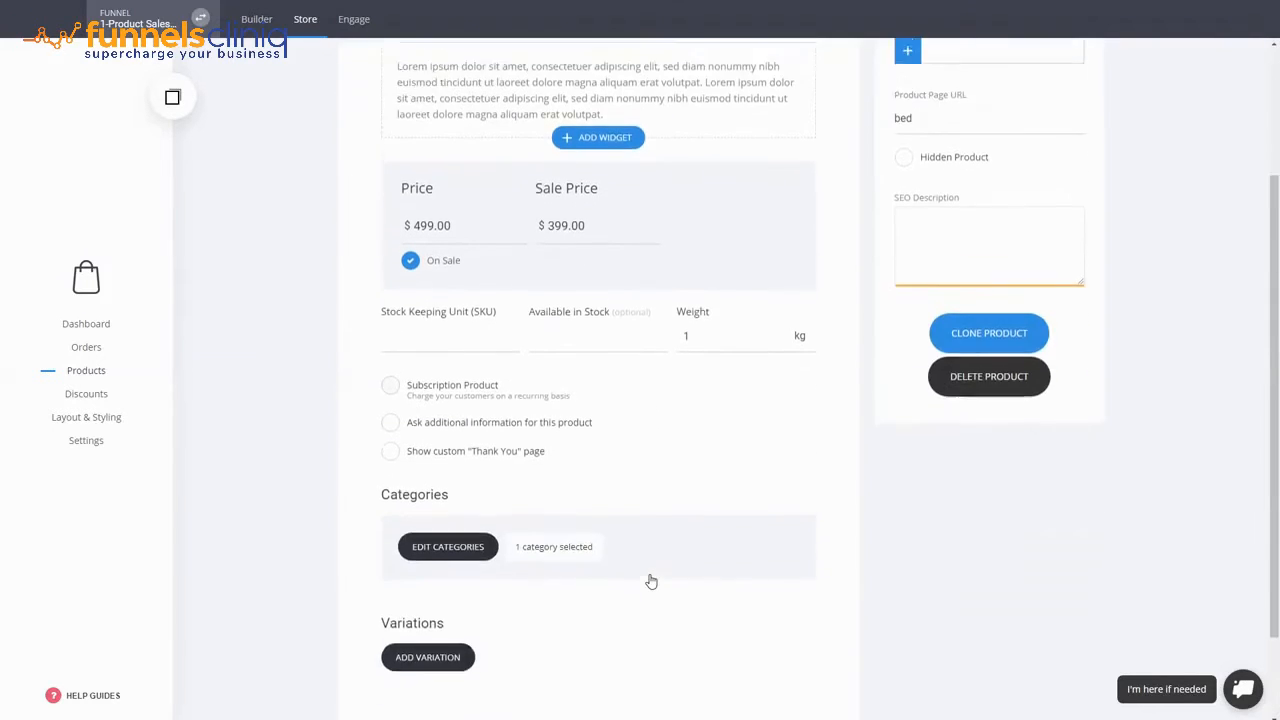
{"action": "scroll", "coordinate": [645, 619], "scroll_direction": "up", "scroll_amount": 2}
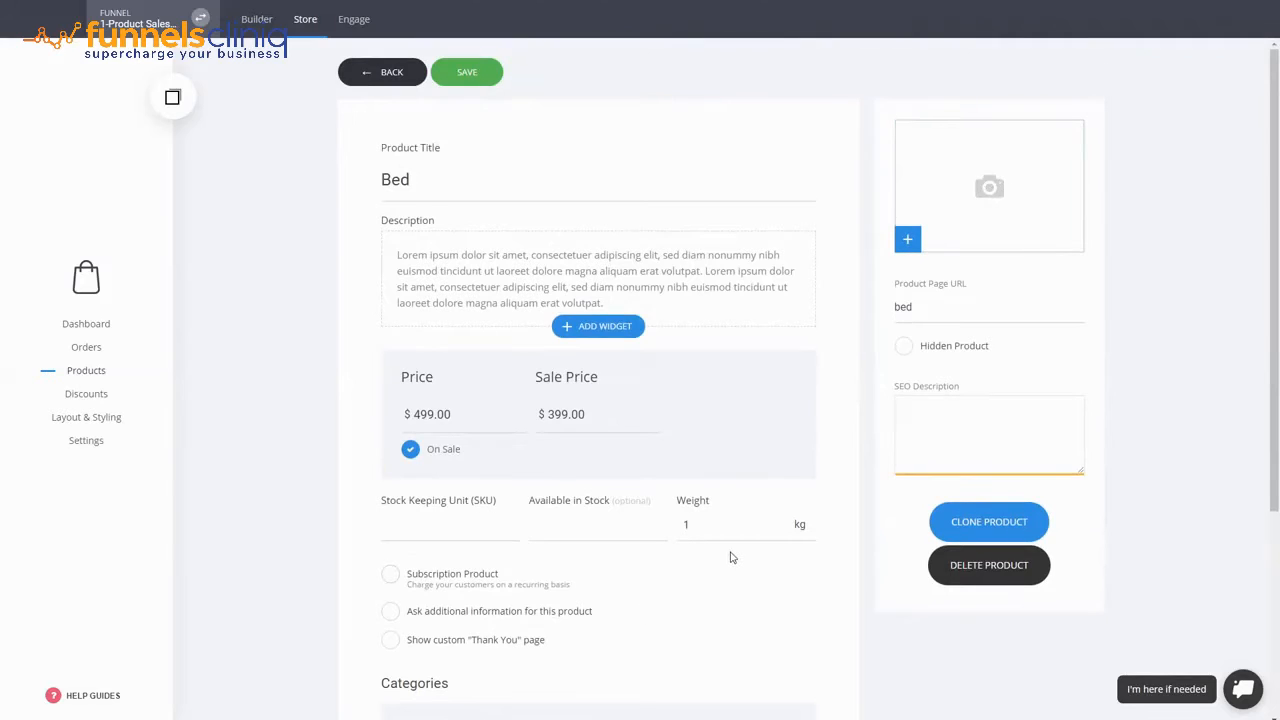
{"action": "scroll", "coordinate": [731, 557], "scroll_direction": "down", "scroll_amount": 3}
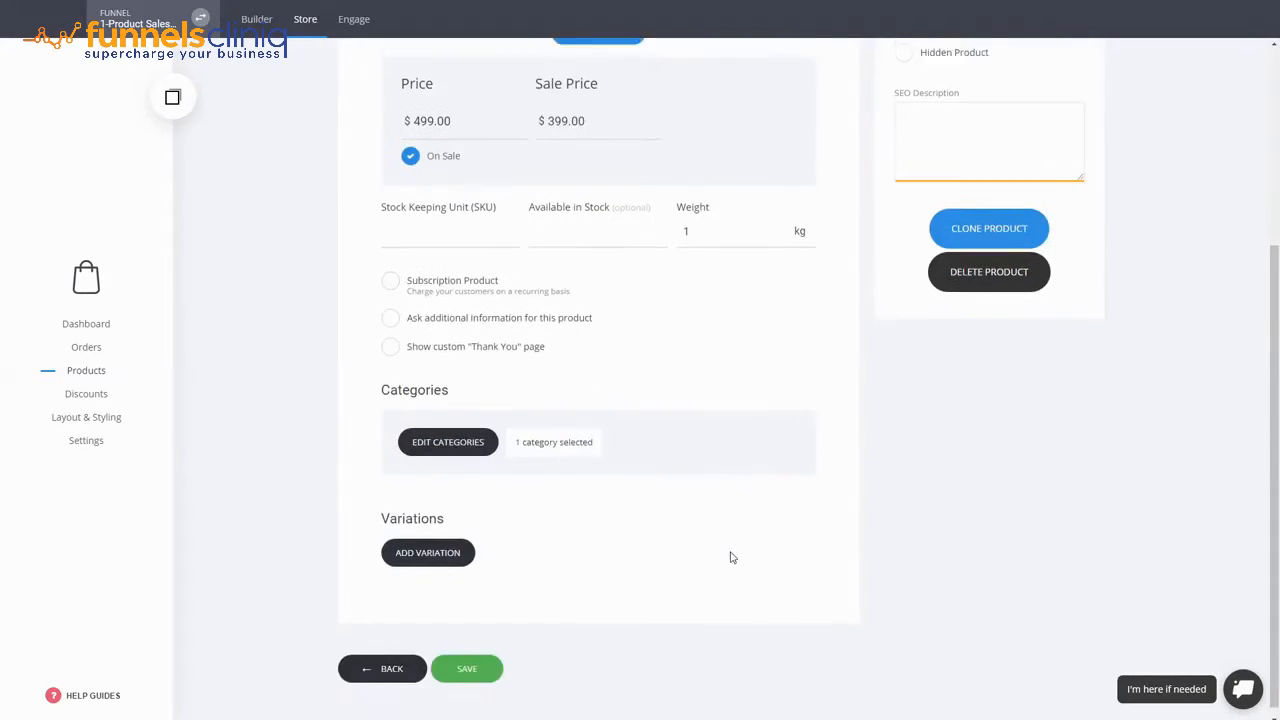
{"action": "left_click", "coordinate": [493, 665]}
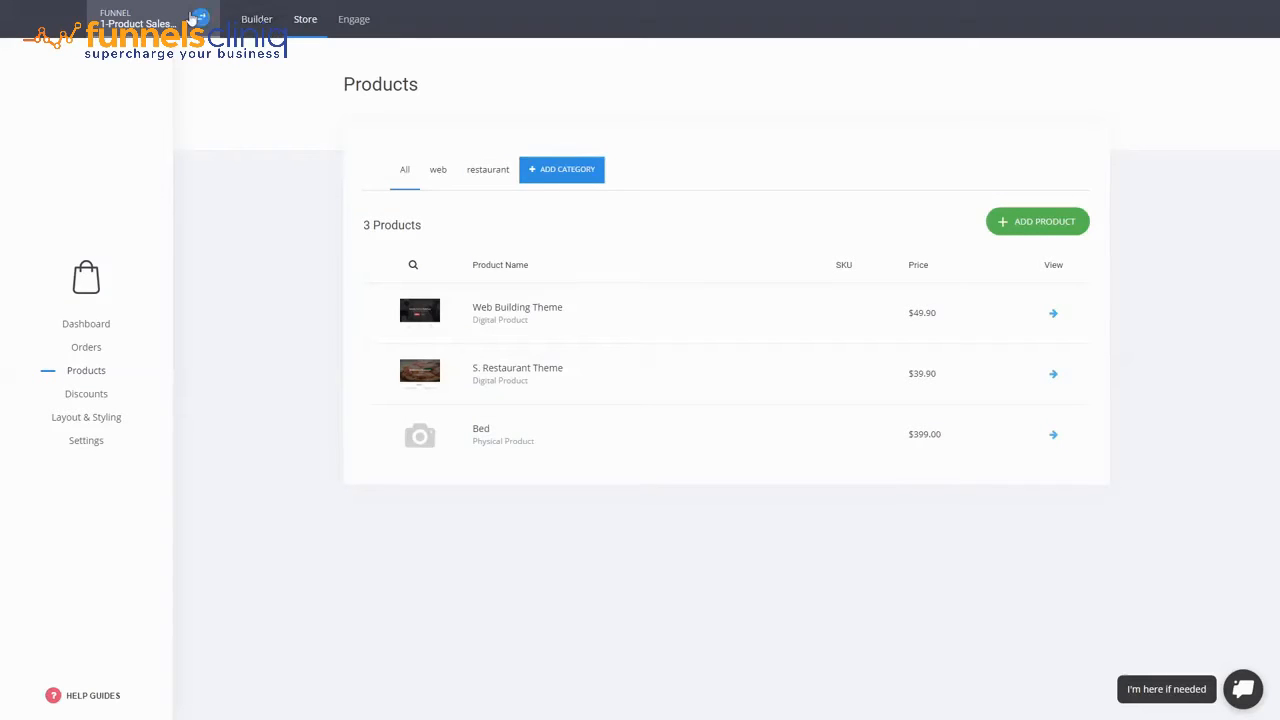
- Go back to the funnel builder and open the Checkout step page
{"action": "left_click", "coordinate": [256, 19]}
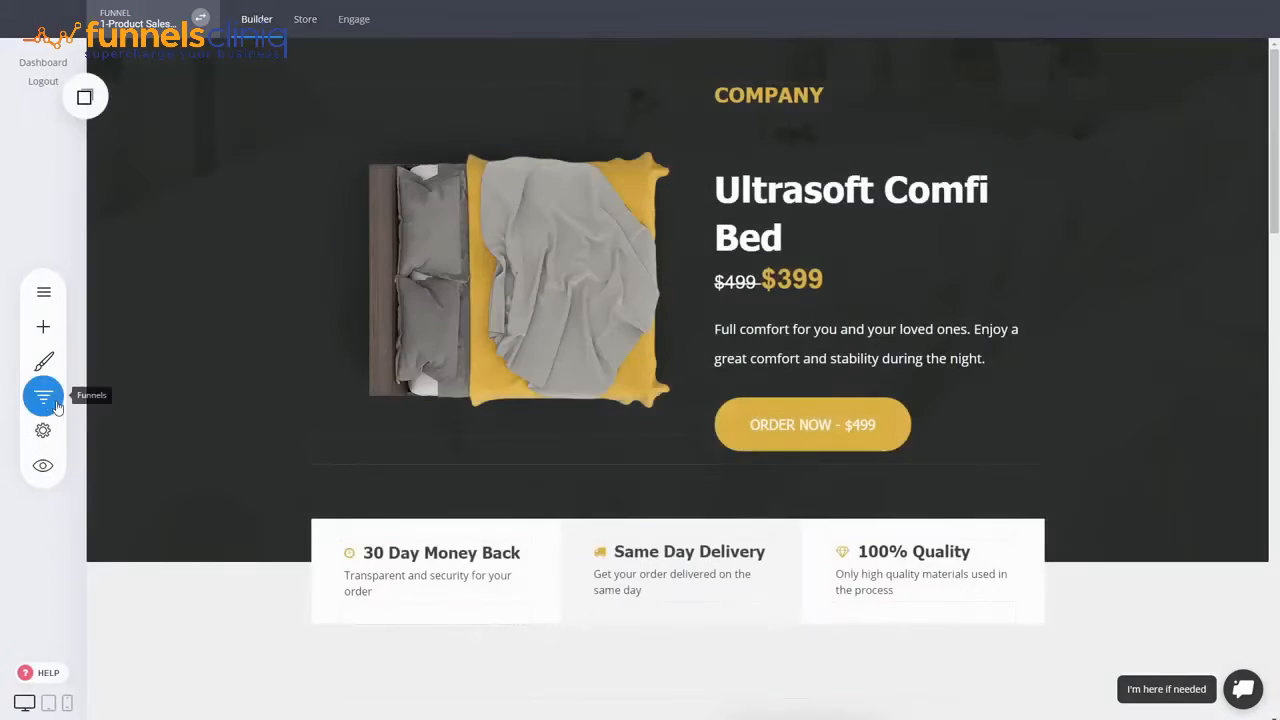
{"action": "left_click", "coordinate": [57, 405]}
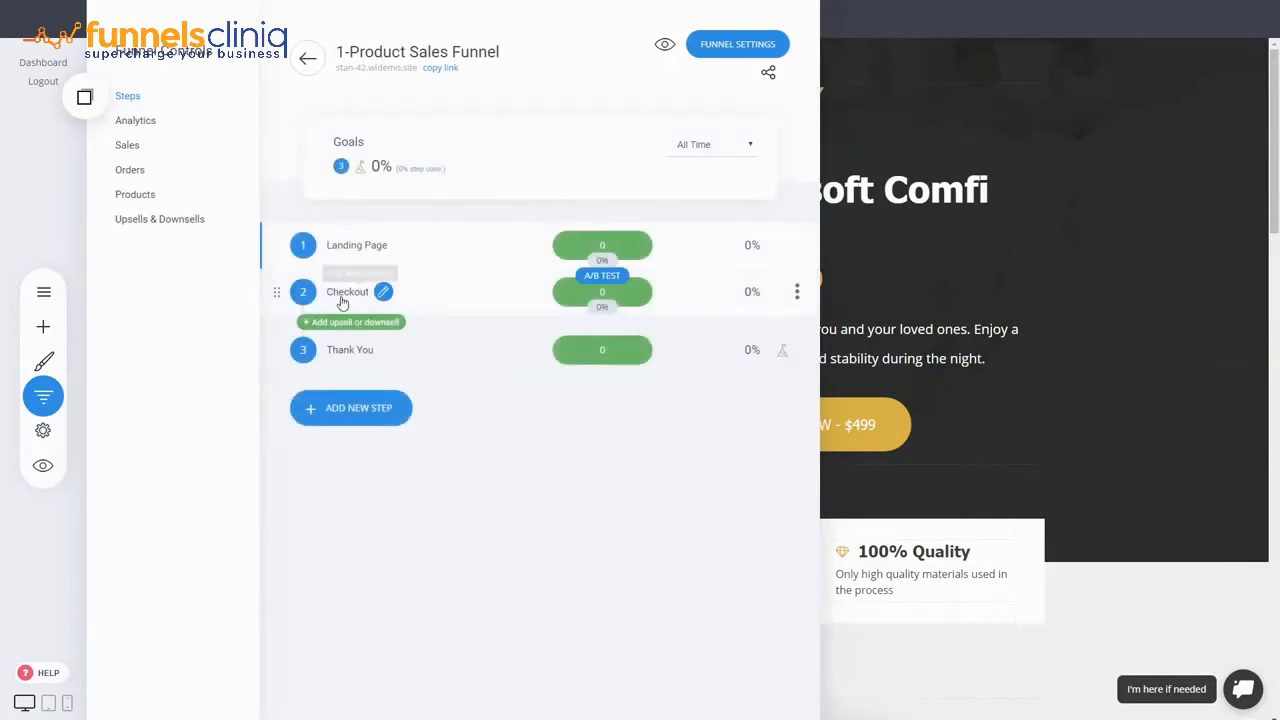
{"action": "left_click", "coordinate": [342, 293]}
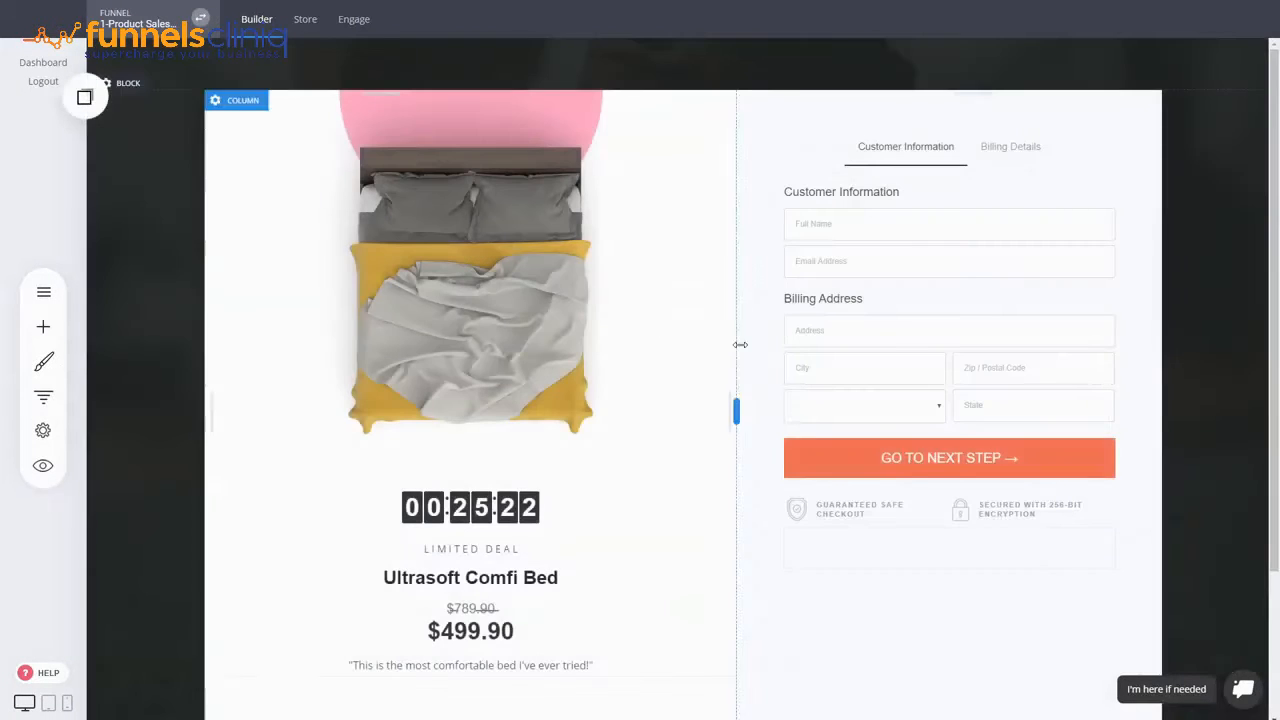
- Set the Bed as the checkout form's main product
{"action": "left_click", "coordinate": [820, 110]}
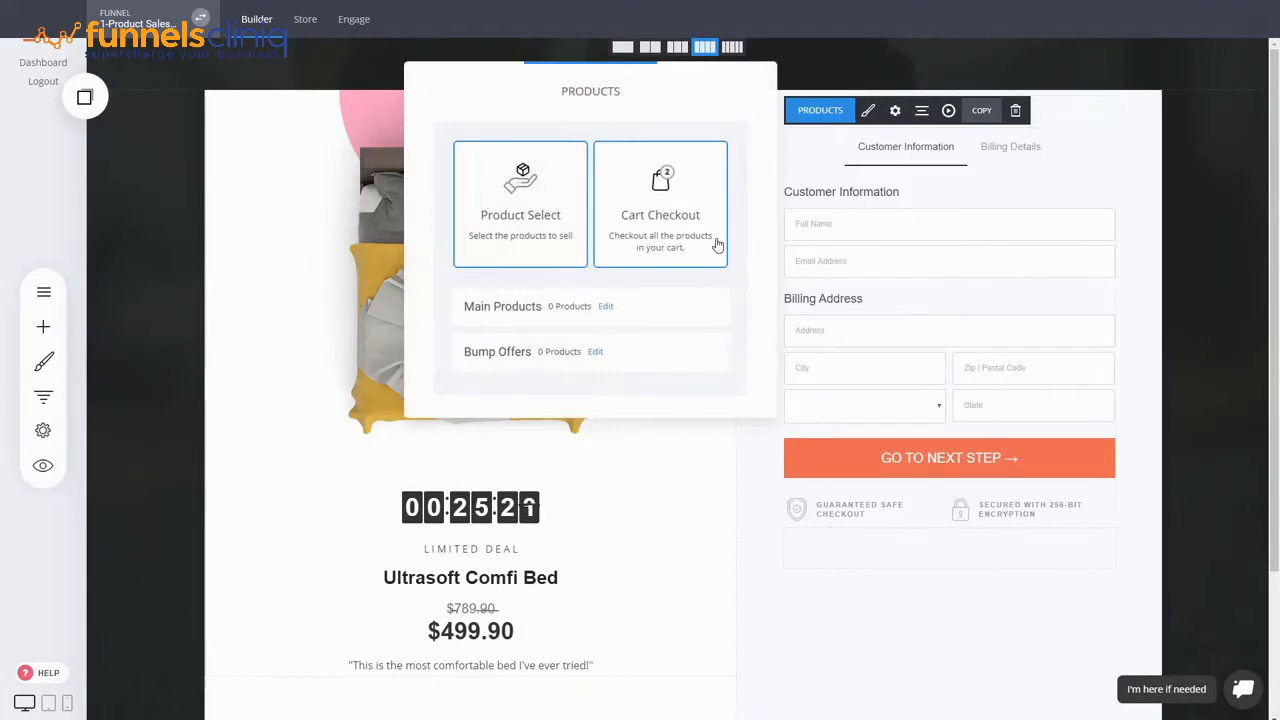
{"action": "left_click", "coordinate": [612, 309]}
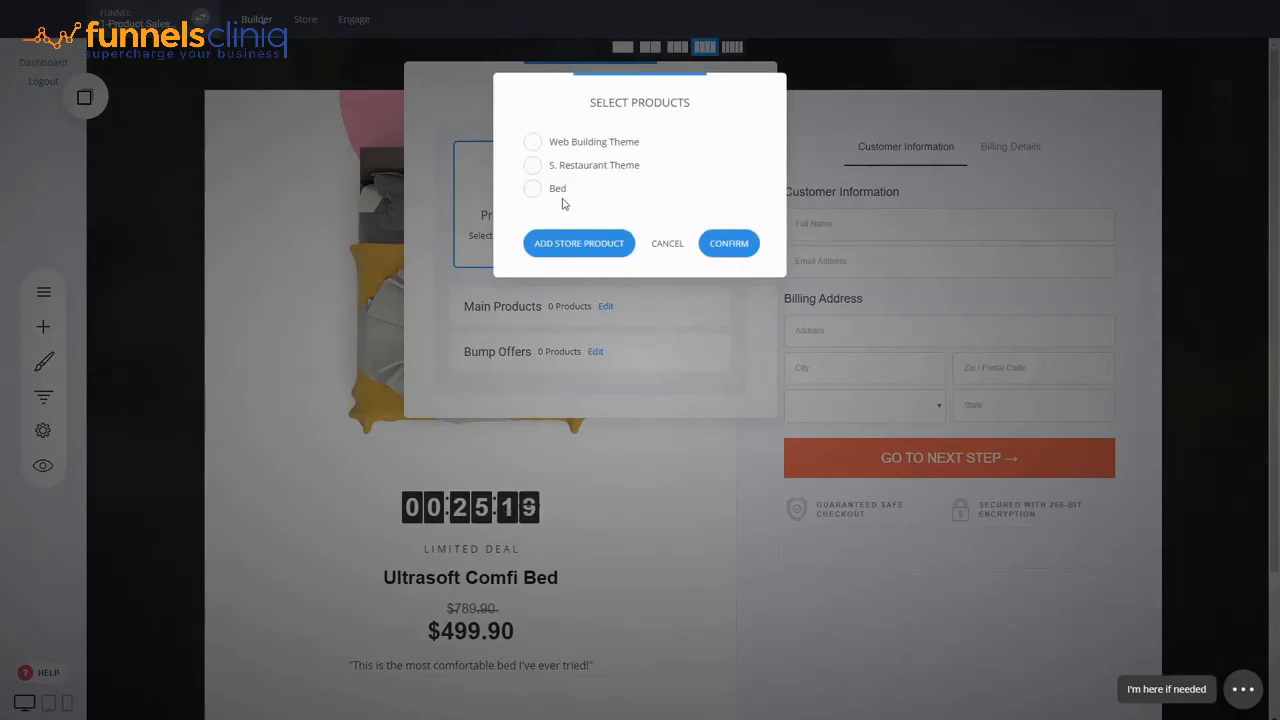
{"action": "left_click", "coordinate": [558, 190]}
{"action": "left_click", "coordinate": [728, 243]}
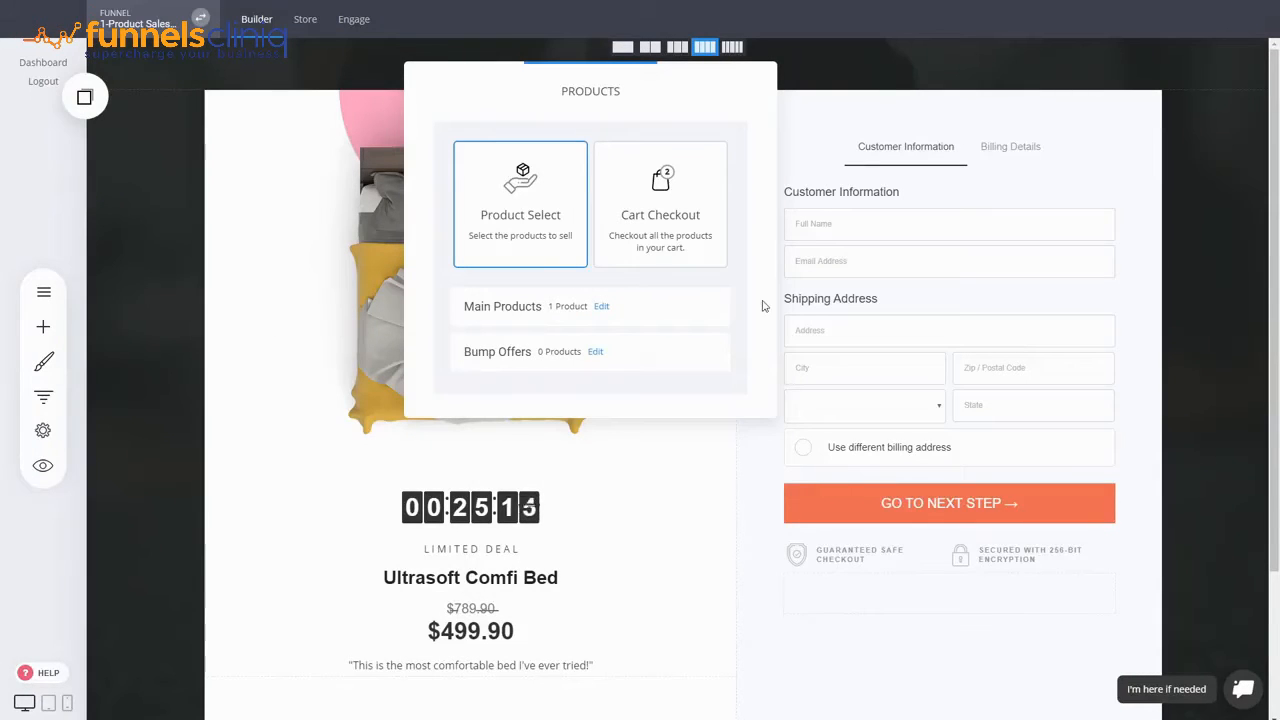
{"action": "left_click", "coordinate": [988, 308]}
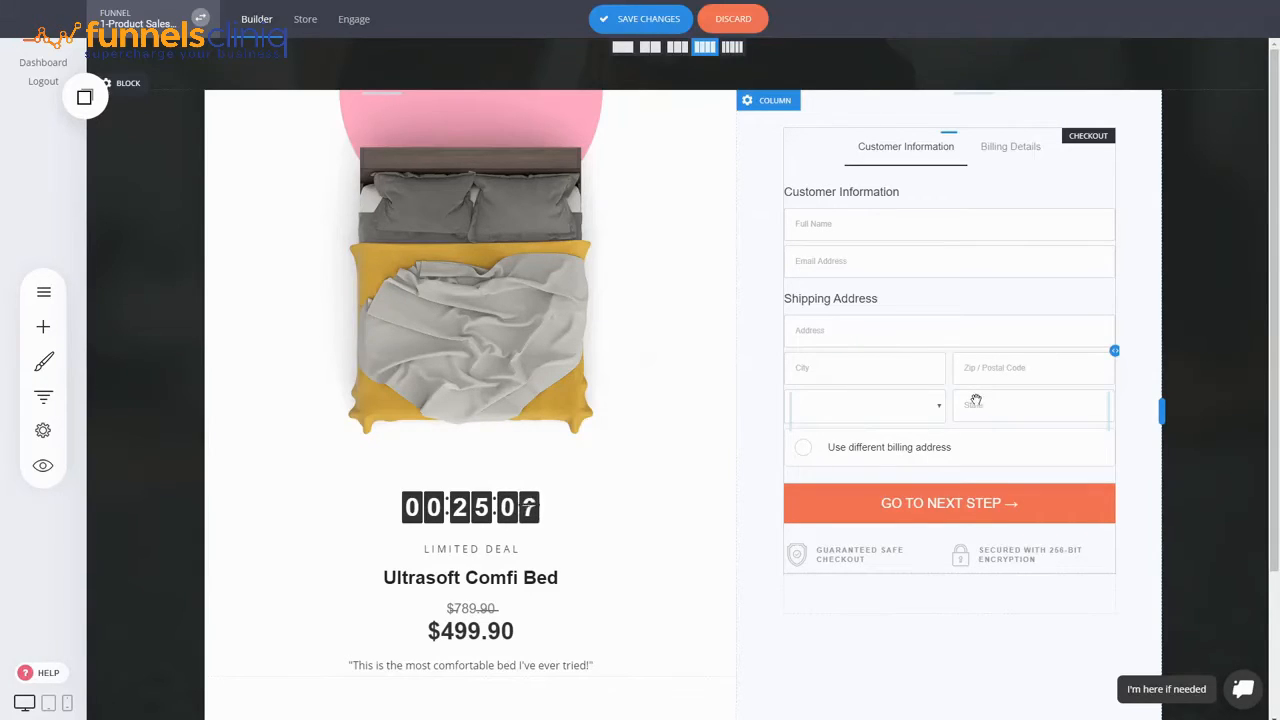
- Shrink the bed image's height and select the countdown timer to reposition it
{"action": "left_click", "coordinate": [873, 312]}
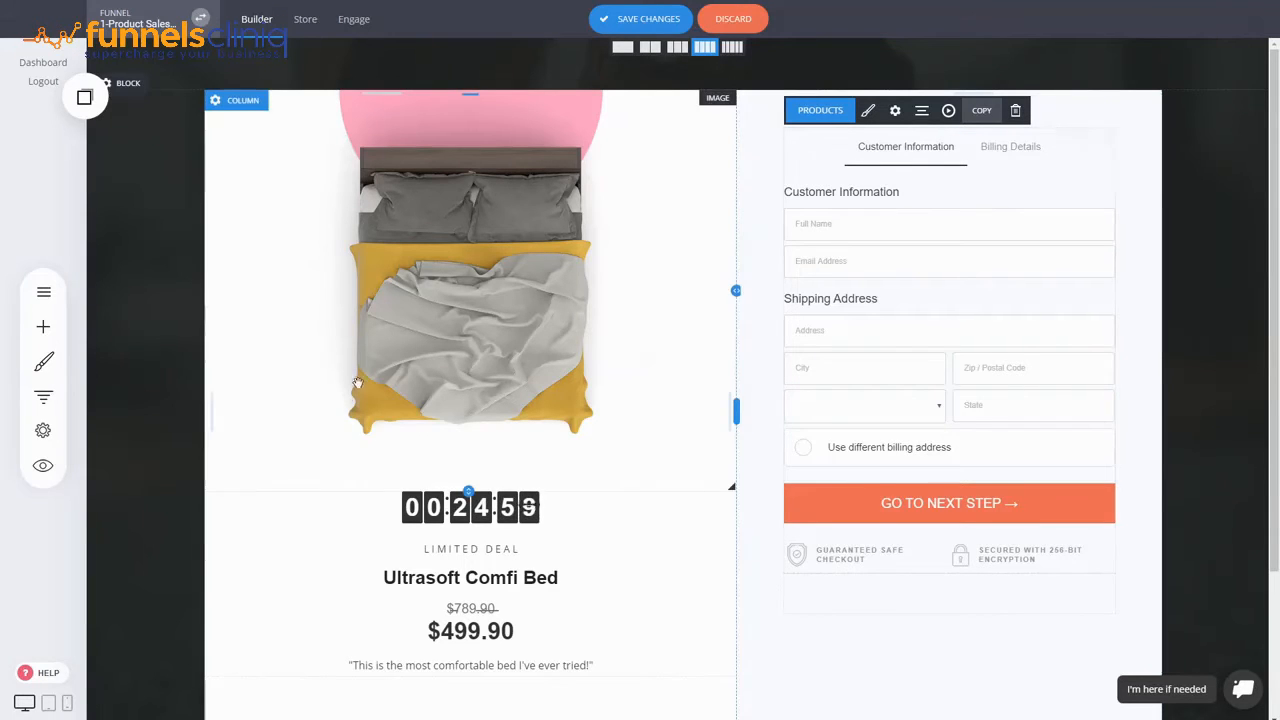
{"action": "left_click_drag", "start_coordinate": [466, 485], "coordinate": [437, 559]}
{"action": "left_click", "coordinate": [535, 488]}
- Change the price to $399.00 with $499.00 struck through, and save the page
{"action": "left_click", "coordinate": [478, 570]}
{"action": "type", "text": "399"}
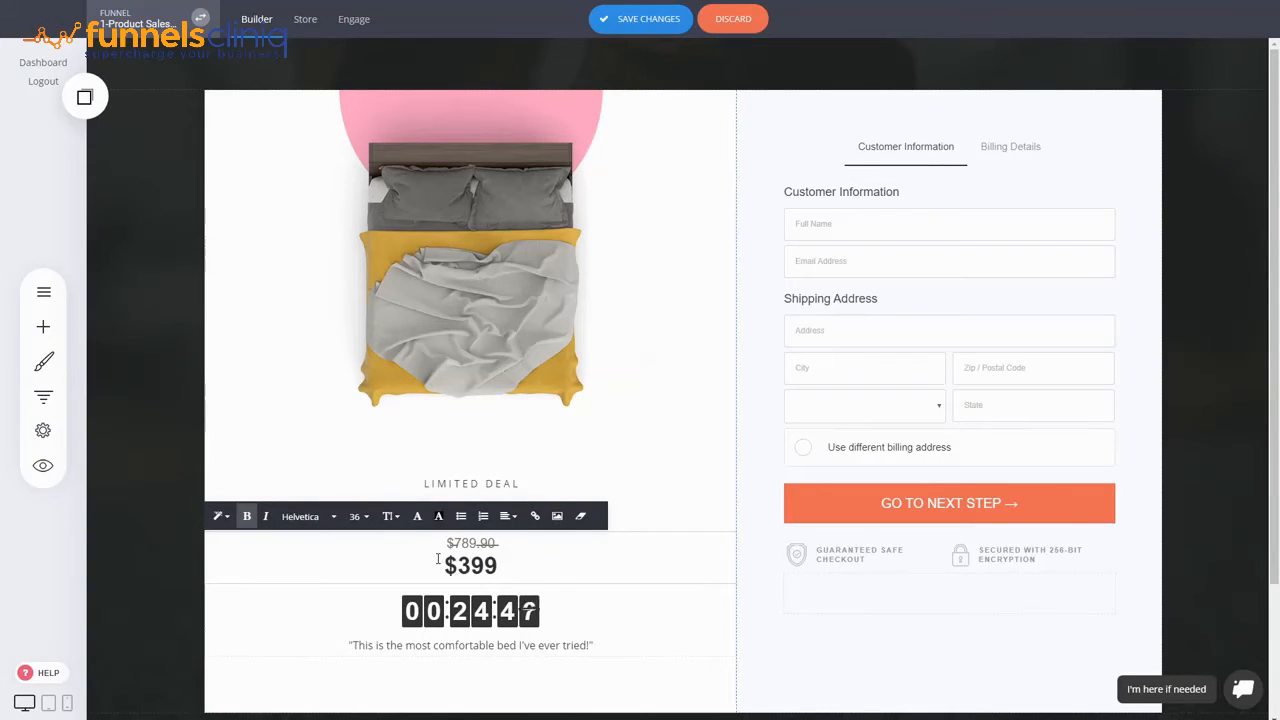
{"action": "type", "text": ".00"}
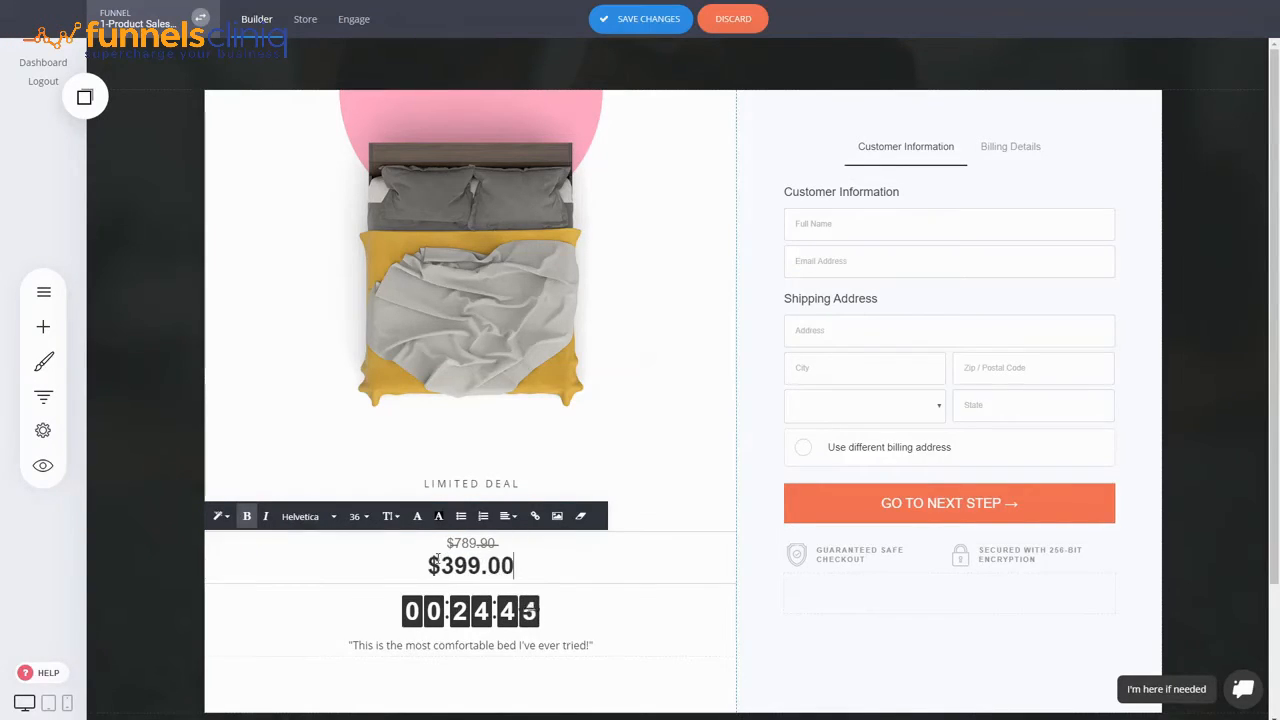
{"action": "left_click_drag", "start_coordinate": [500, 543], "coordinate": [448, 543]}
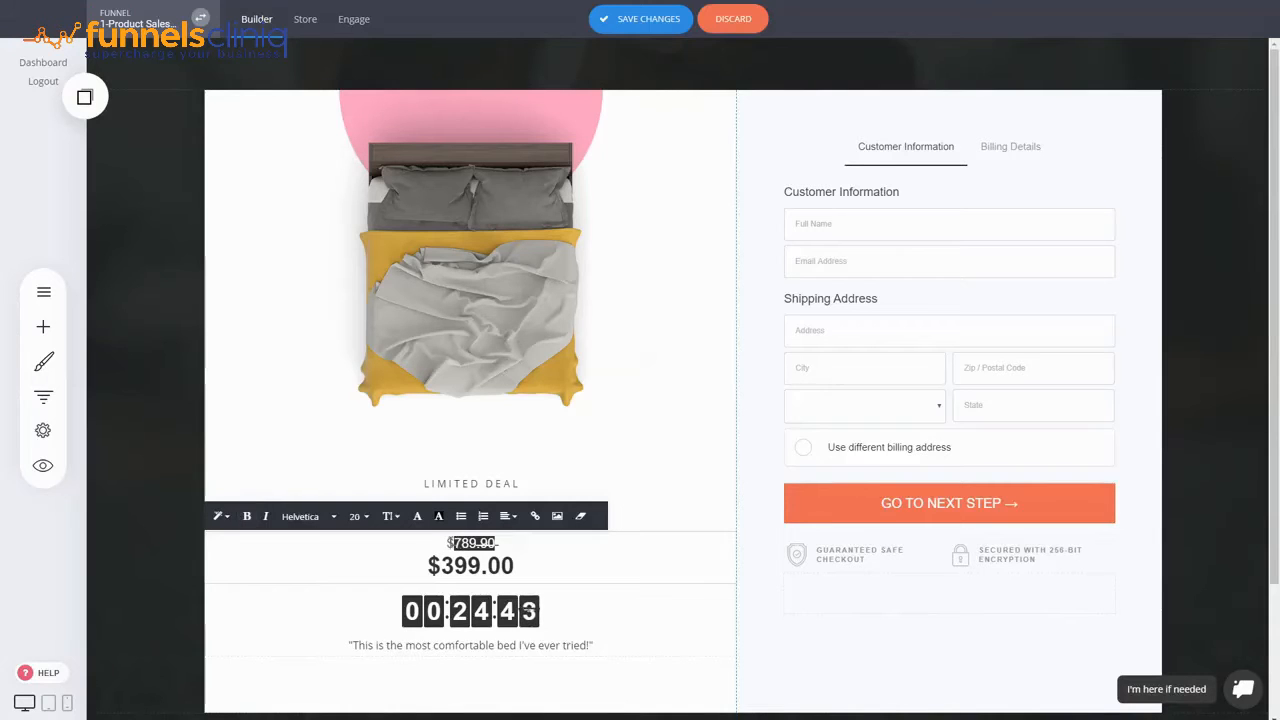
{"action": "type", "text": "$499.00"}
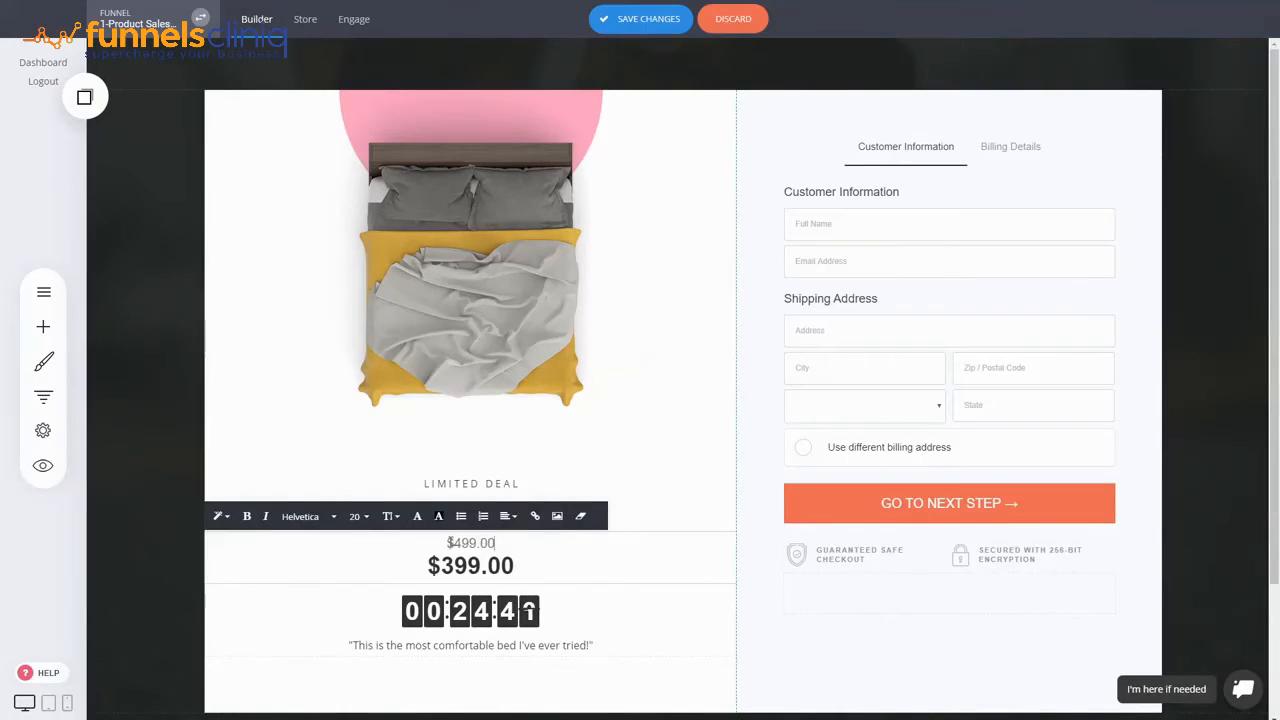
{"action": "left_click", "coordinate": [1200, 378]}
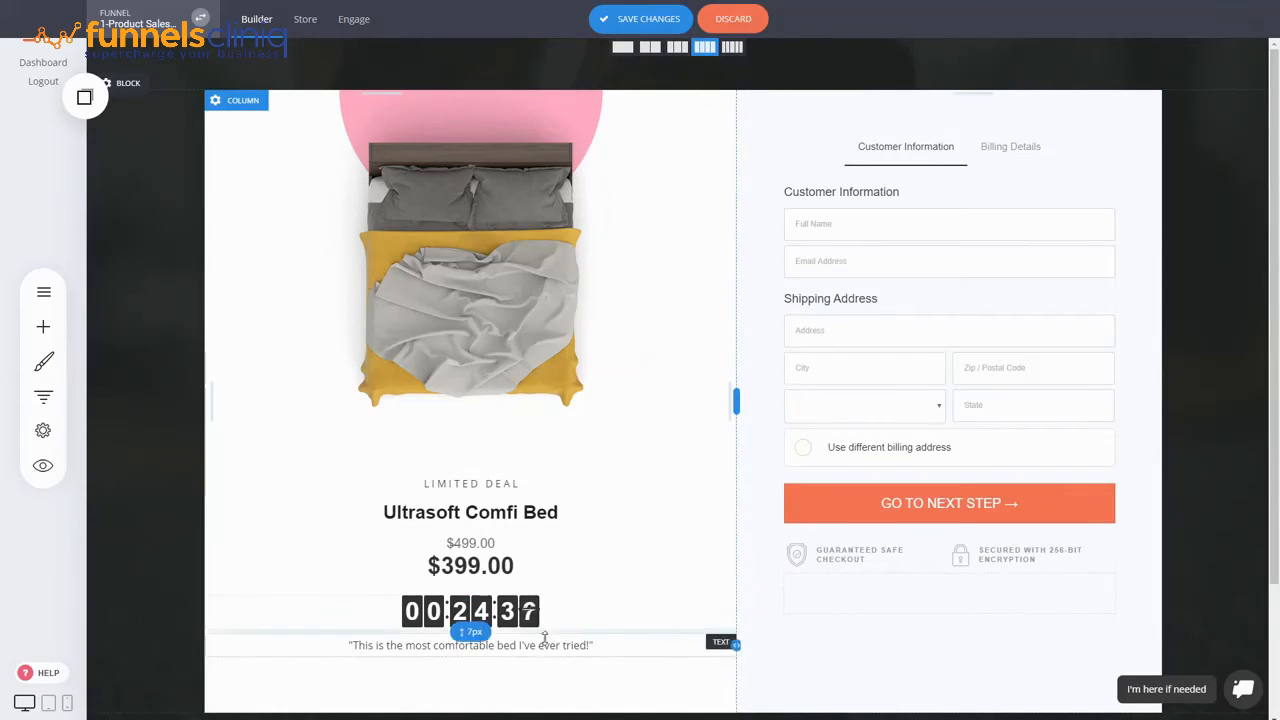
{"action": "scroll", "coordinate": [891, 574], "scroll_direction": "down", "scroll_amount": 3}
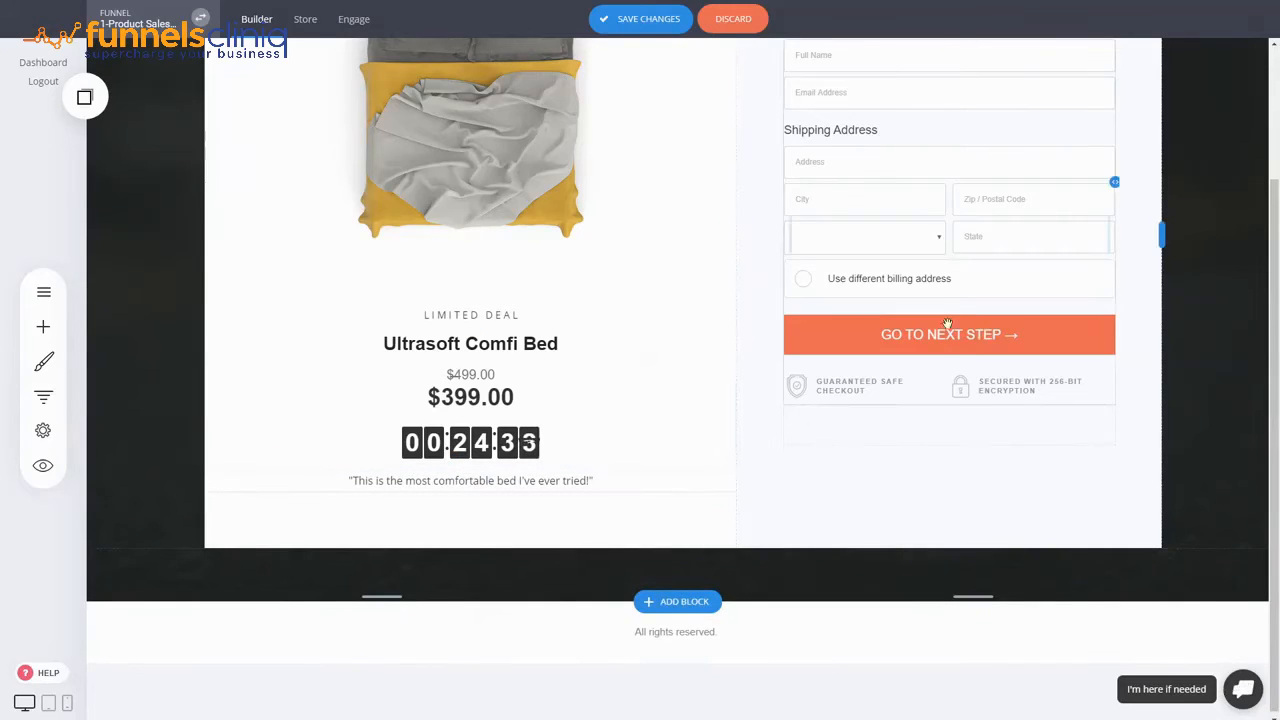
{"action": "left_click", "coordinate": [674, 17]}
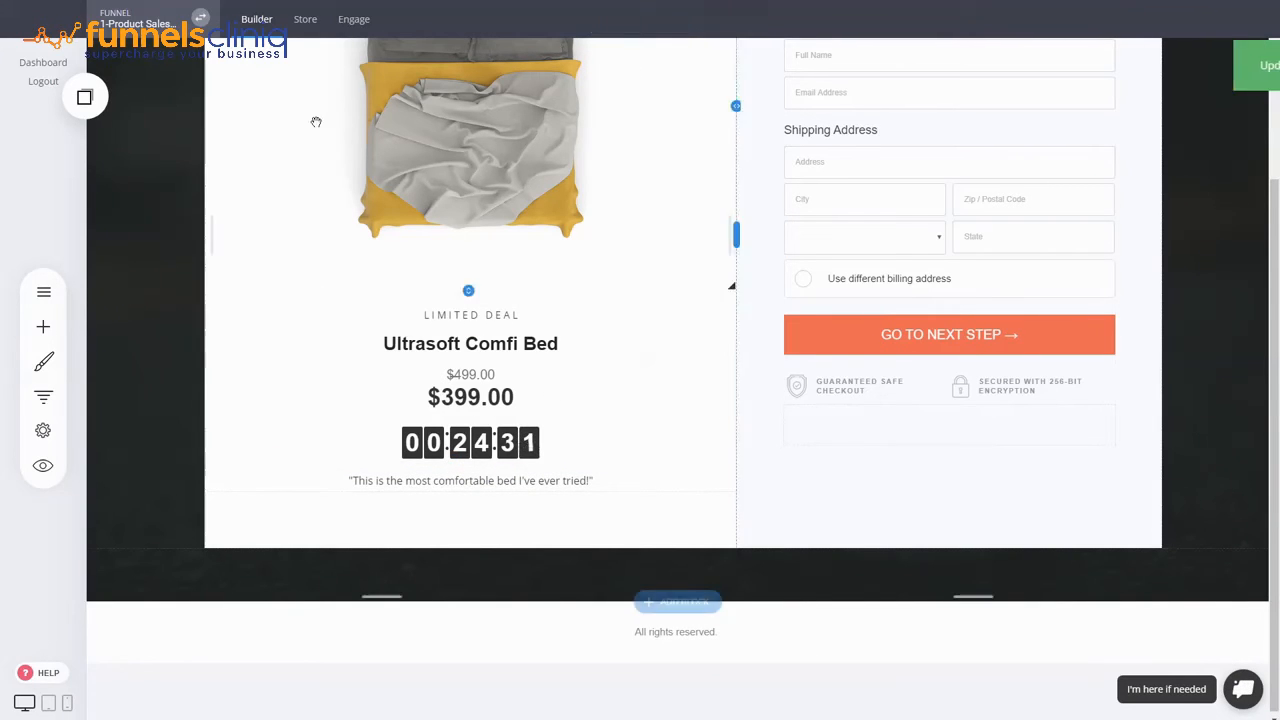
- Open the funnel's step overview and start adding a new page step
{"action": "left_click", "coordinate": [46, 396]}
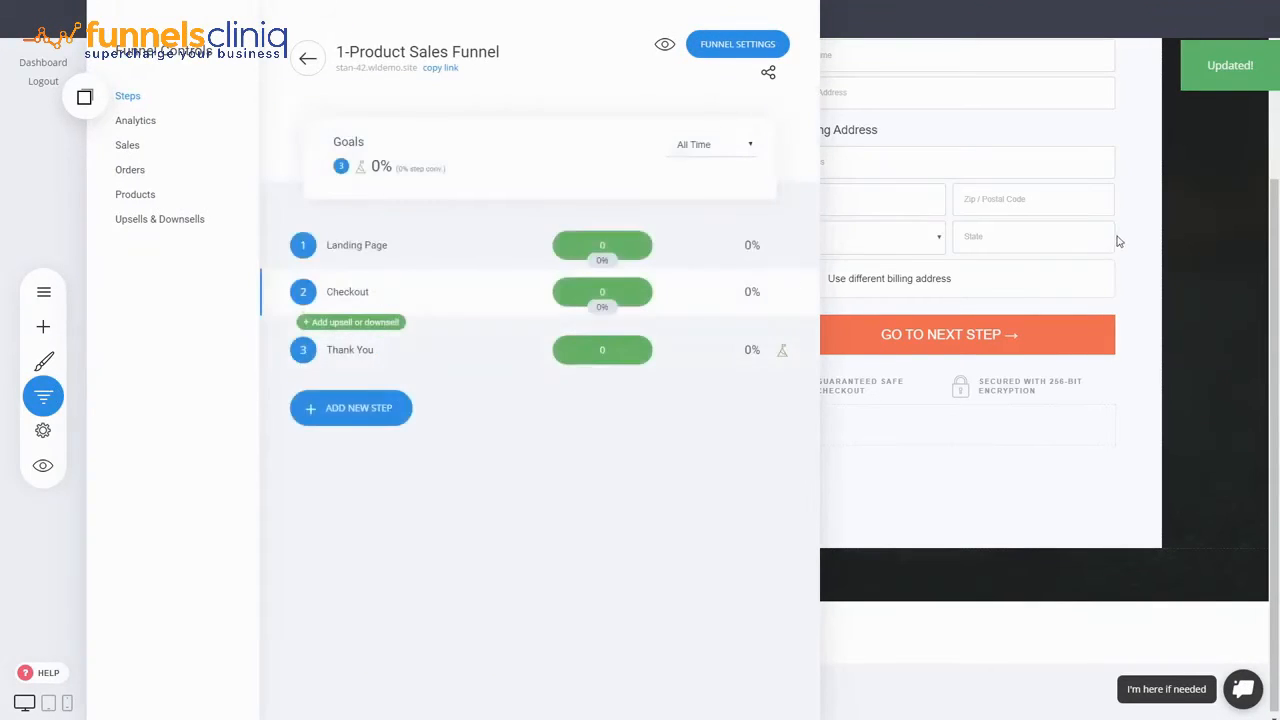
{"action": "left_click", "coordinate": [332, 410]}
{"action": "left_click", "coordinate": [494, 395]}
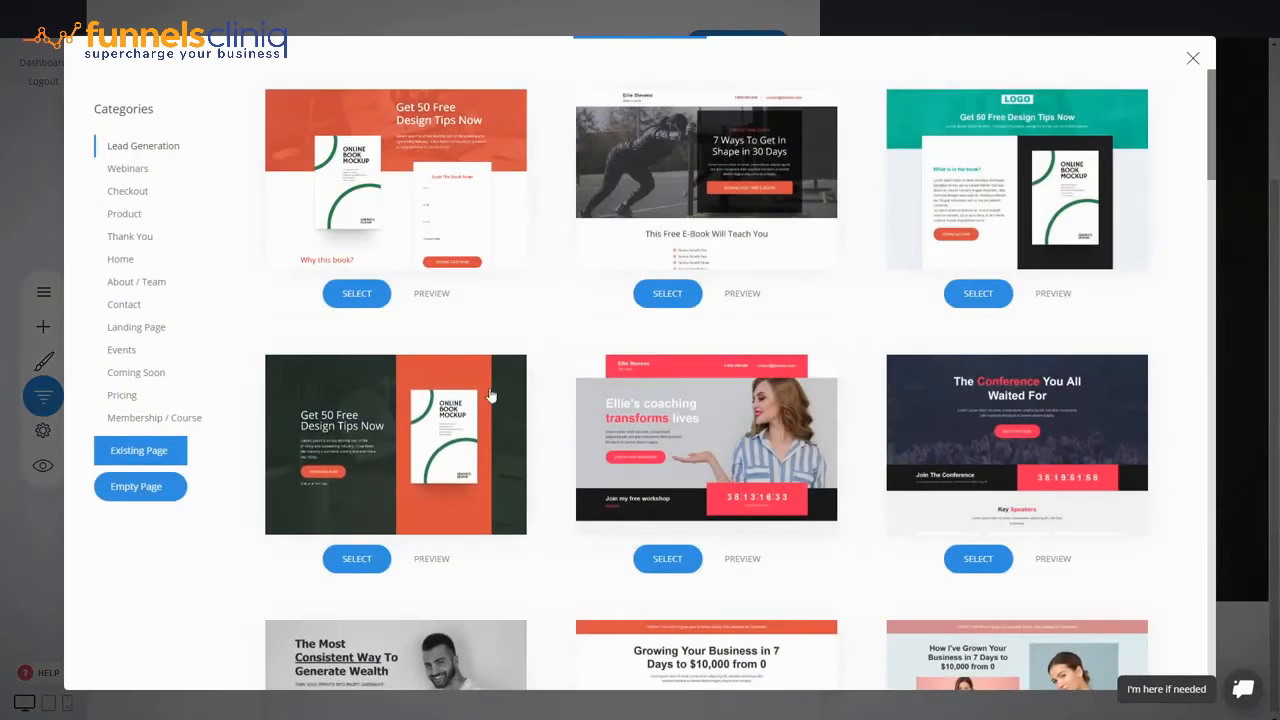
- Browse the Checkout page templates, then close the gallery without choosing one
{"action": "left_click", "coordinate": [142, 192]}
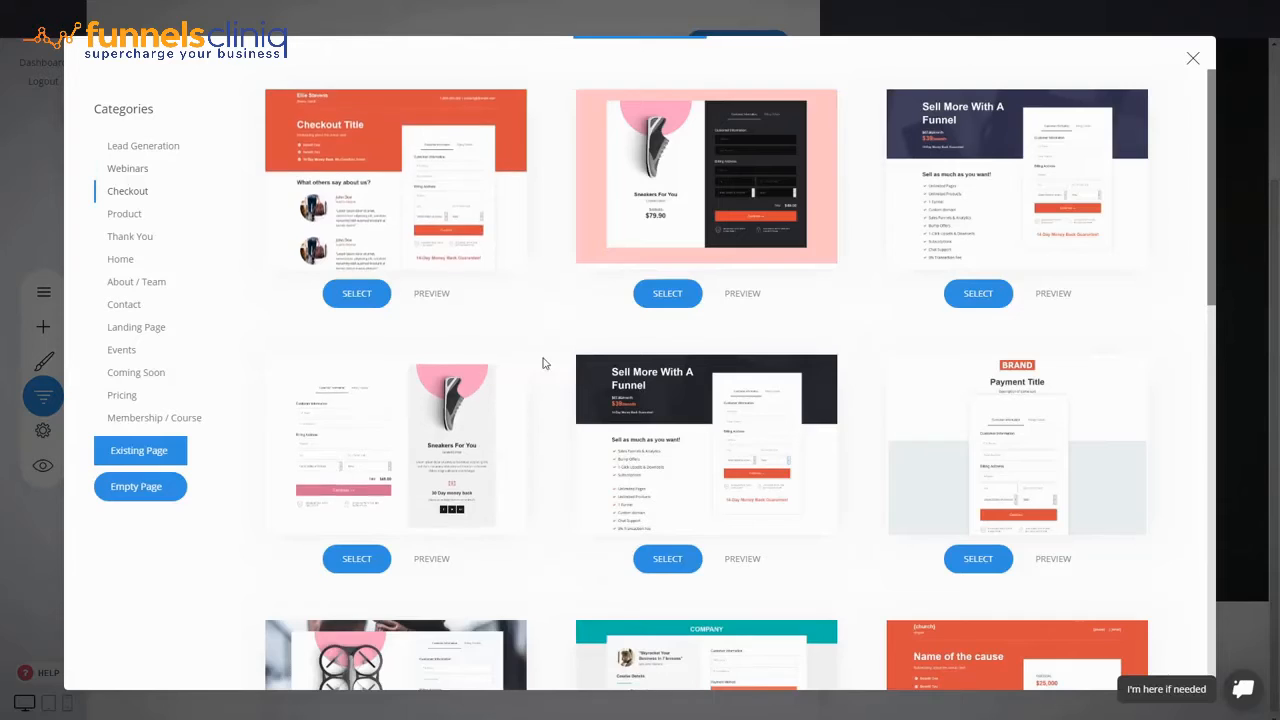
{"action": "scroll", "coordinate": [494, 296], "scroll_direction": "down", "scroll_amount": 3}
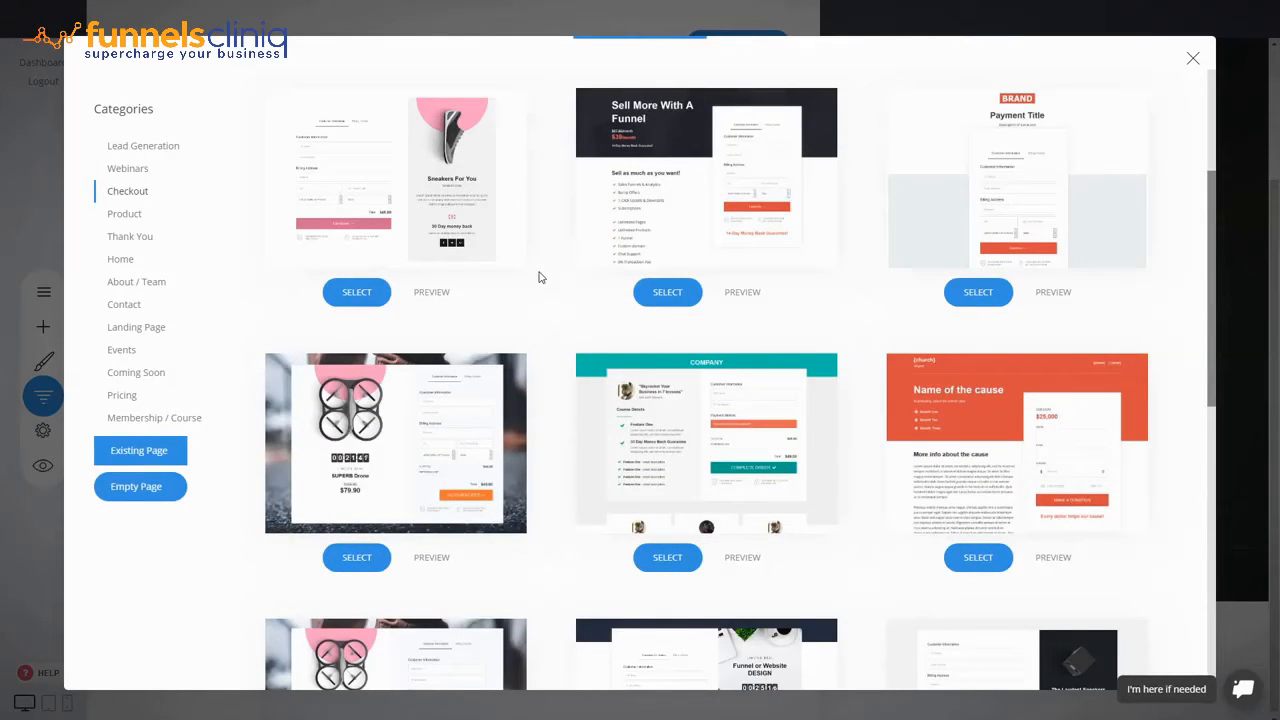
{"action": "scroll", "coordinate": [557, 362], "scroll_direction": "down", "scroll_amount": 7}
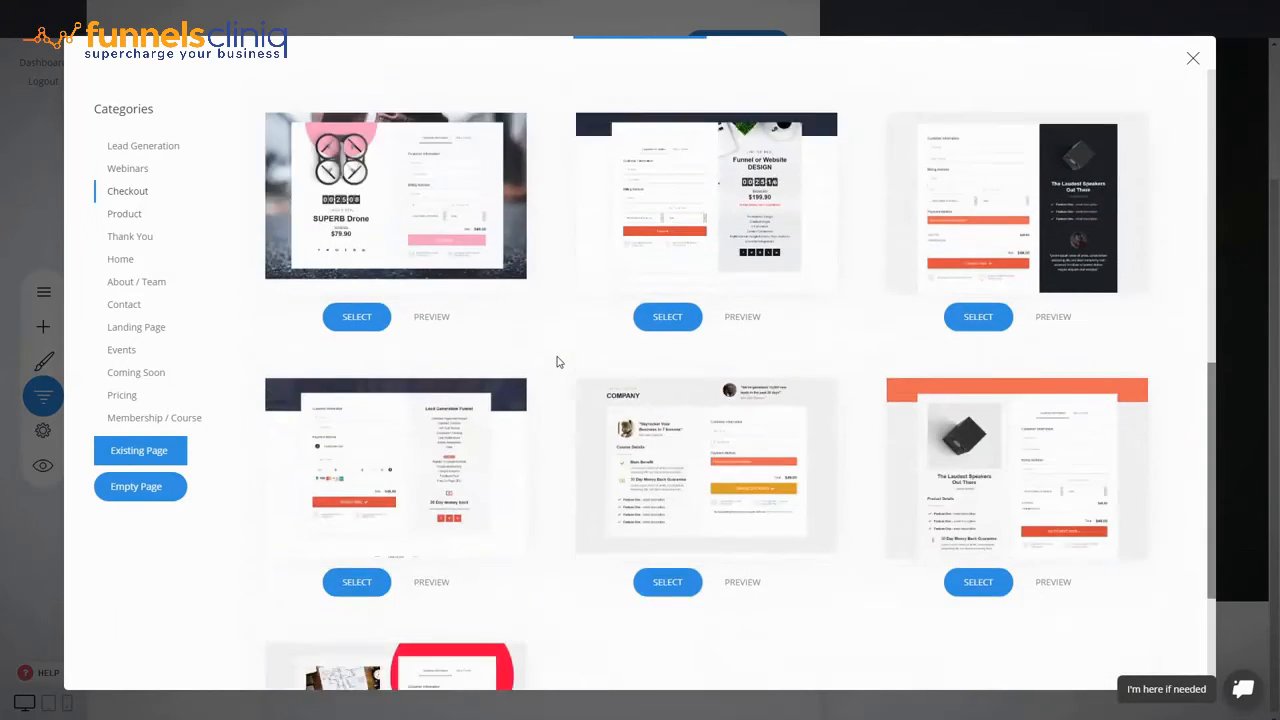
{"action": "scroll", "coordinate": [557, 362], "scroll_direction": "up", "scroll_amount": 8}
{"action": "scroll", "coordinate": [557, 362], "scroll_direction": "up", "scroll_amount": 3}
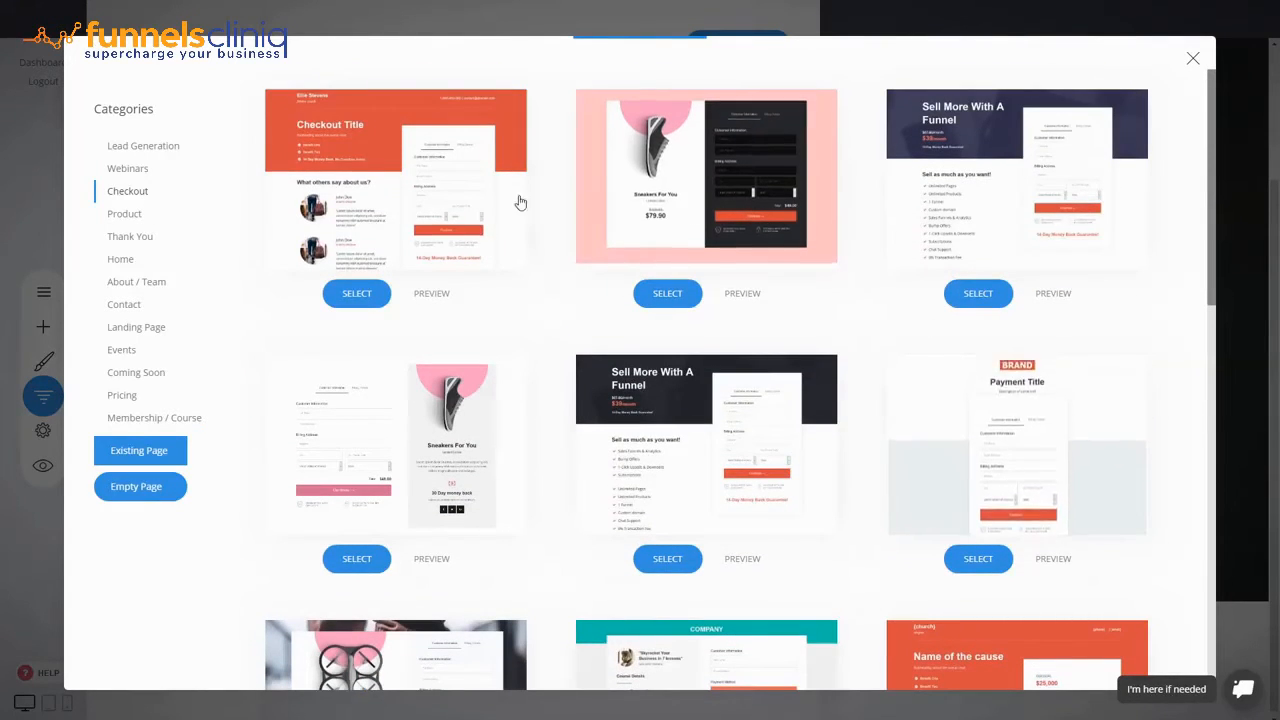
{"action": "scroll", "coordinate": [745, 495], "scroll_direction": "down", "scroll_amount": 3}
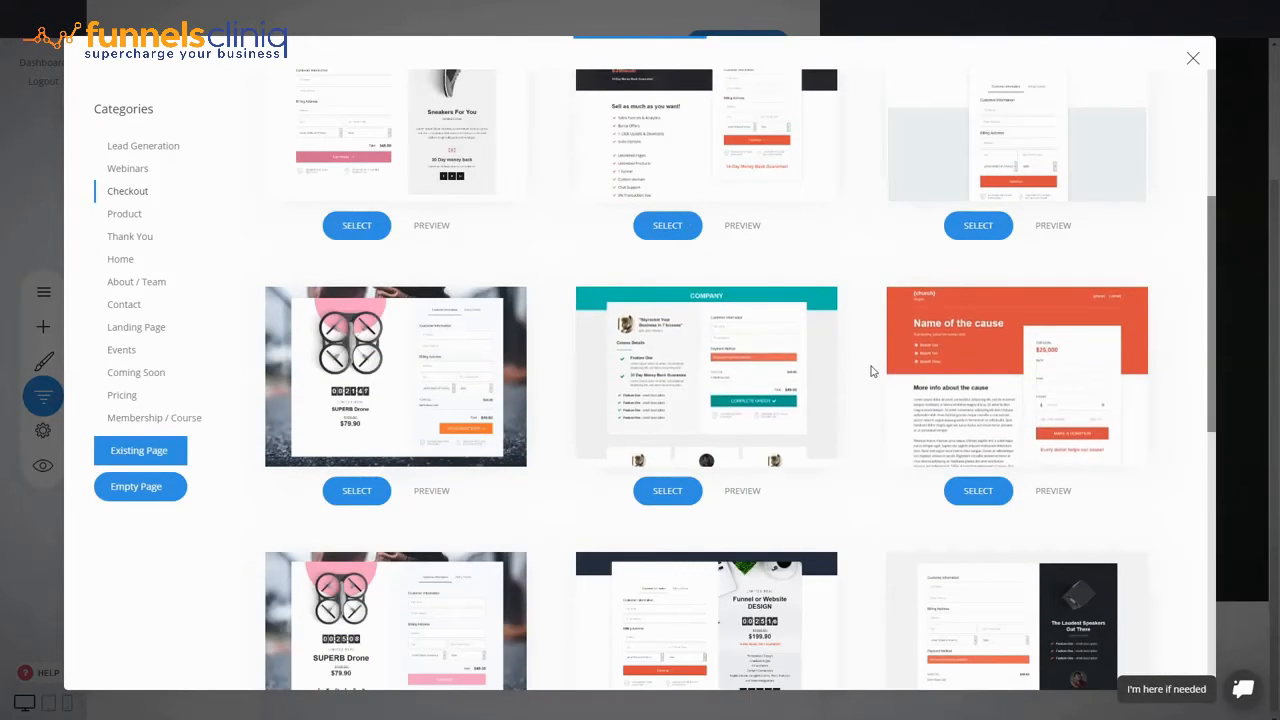
{"action": "scroll", "coordinate": [871, 370], "scroll_direction": "down", "scroll_amount": 6}
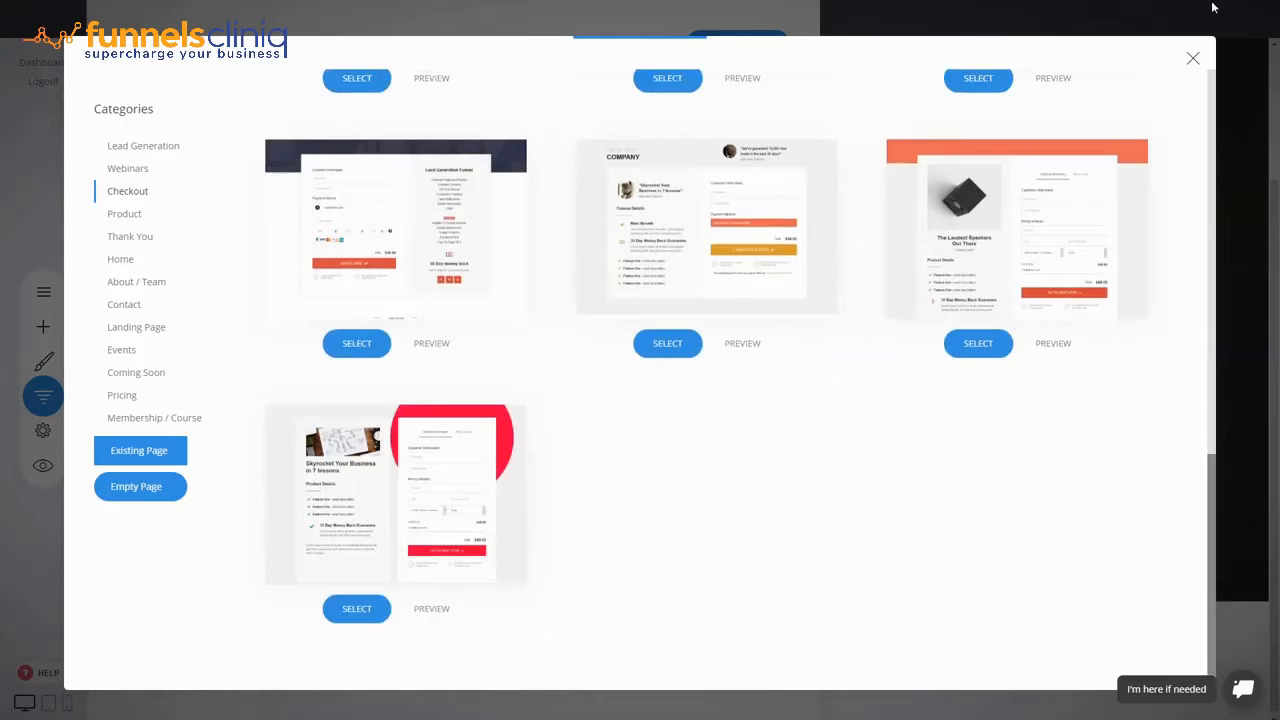
{"action": "left_click", "coordinate": [1190, 61]}
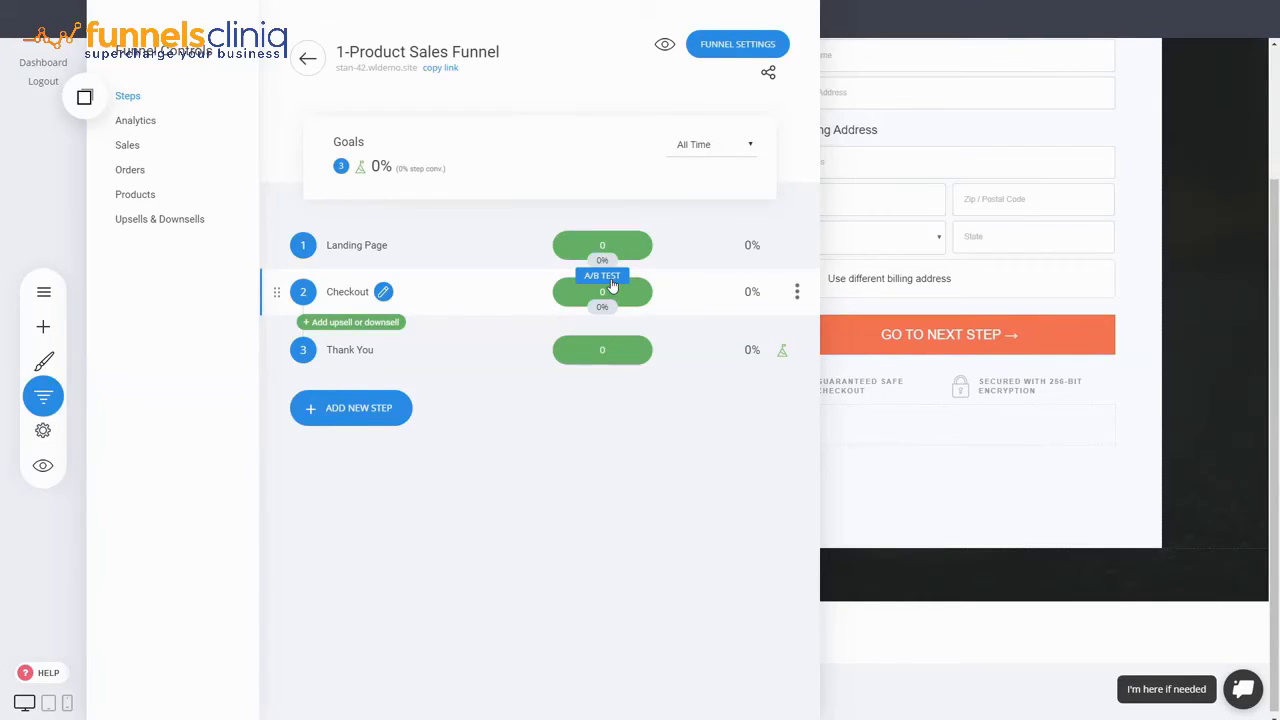
- Close the step overview and reduce the spacing above LIMITED DEAL
{"action": "left_click", "coordinate": [913, 264]}
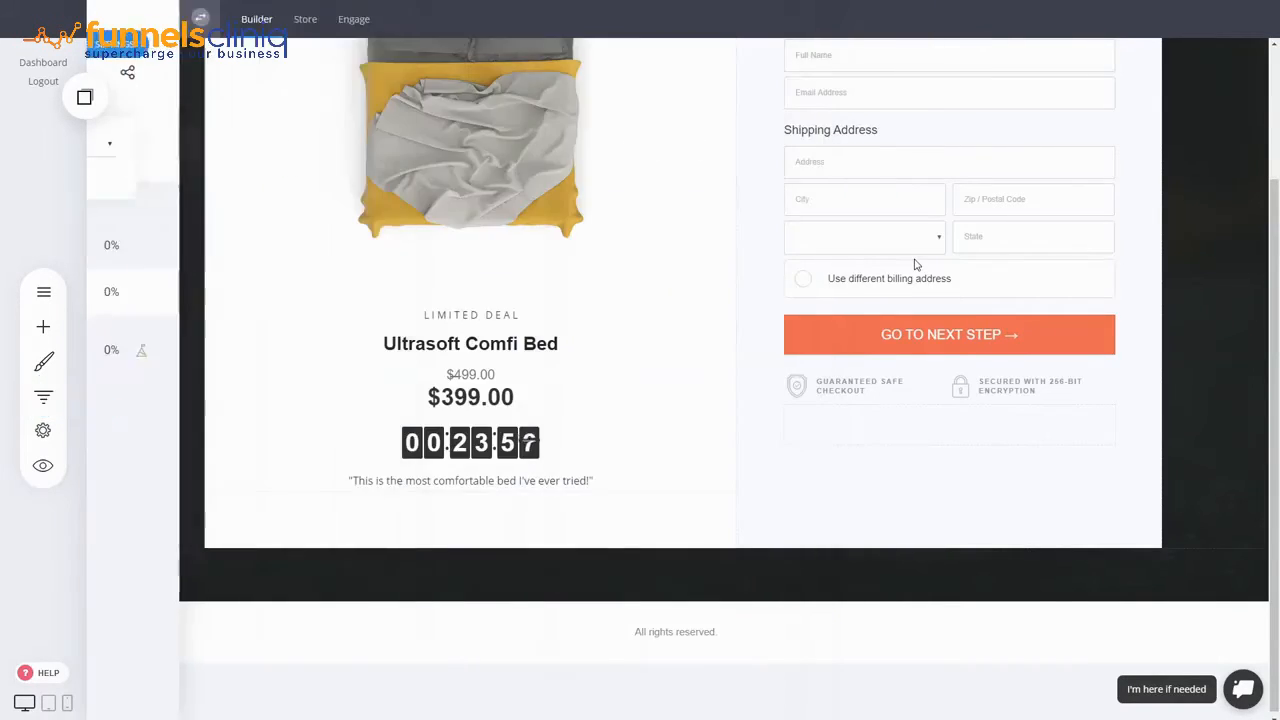
{"action": "scroll", "coordinate": [857, 397], "scroll_direction": "up", "scroll_amount": 1}
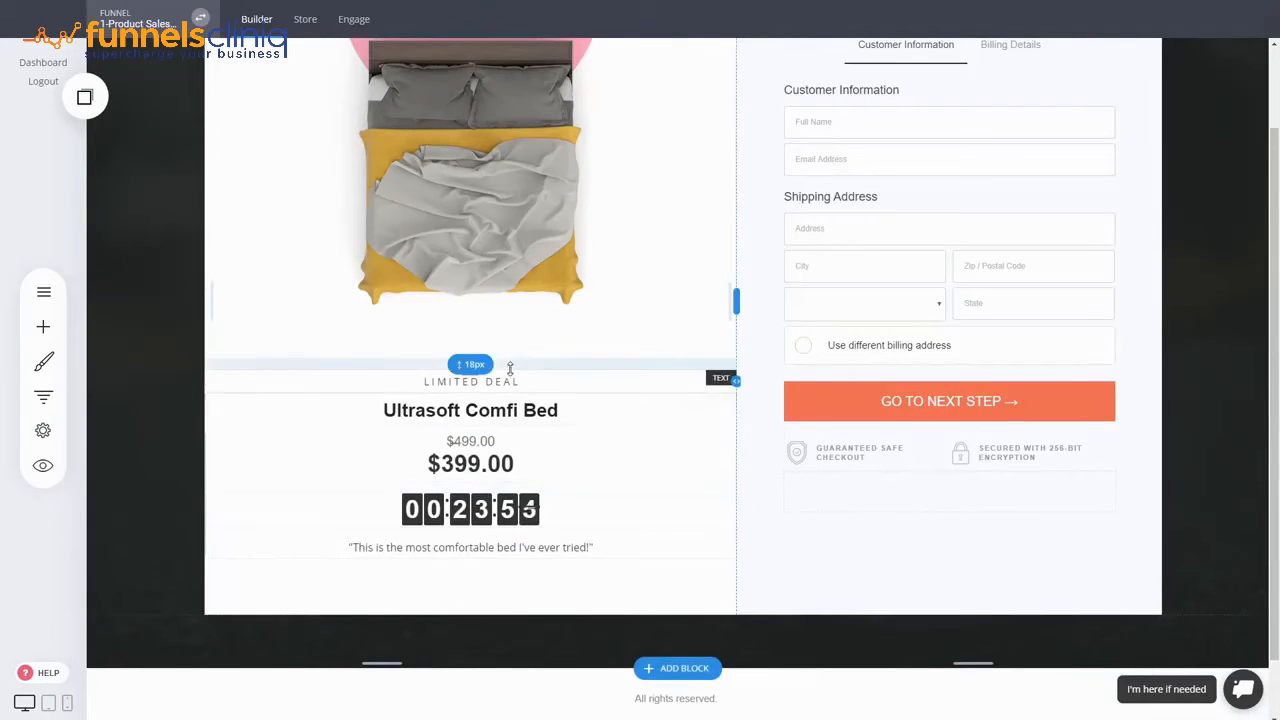
{"action": "left_click_drag", "start_coordinate": [510, 368], "coordinate": [516, 352]}
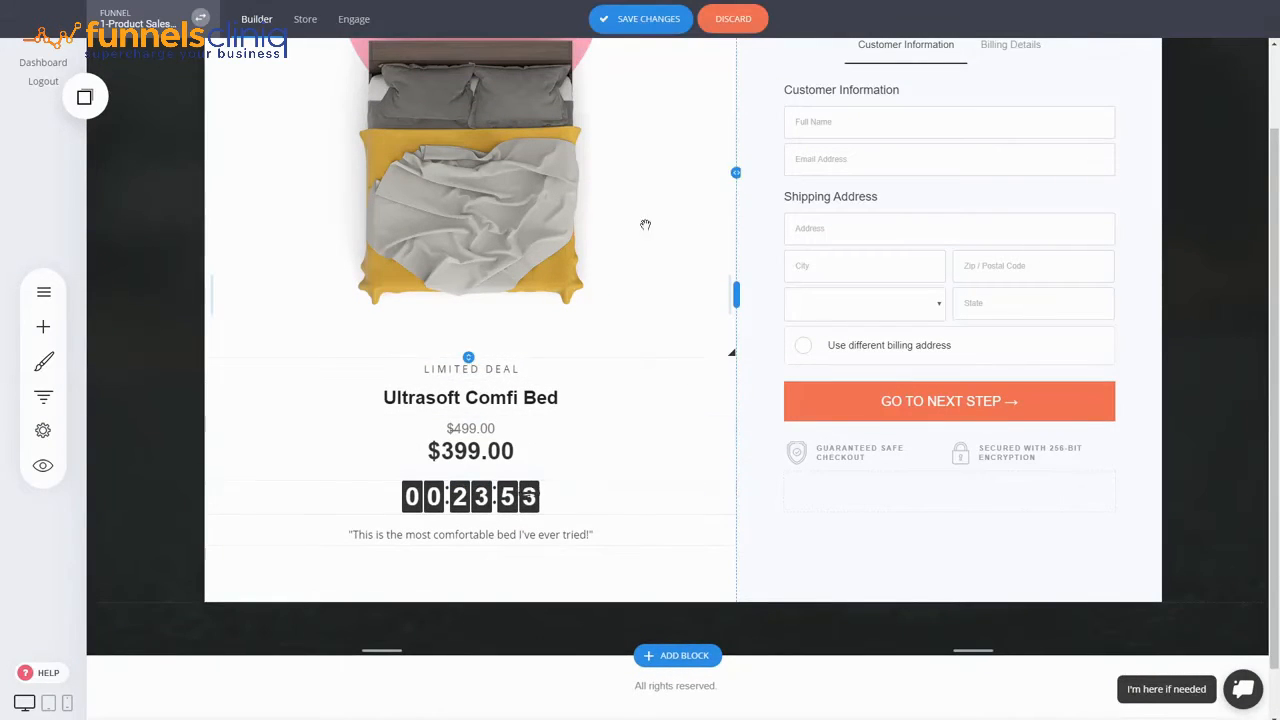
{"action": "scroll", "coordinate": [940, 323], "scroll_direction": "up", "scroll_amount": 1}
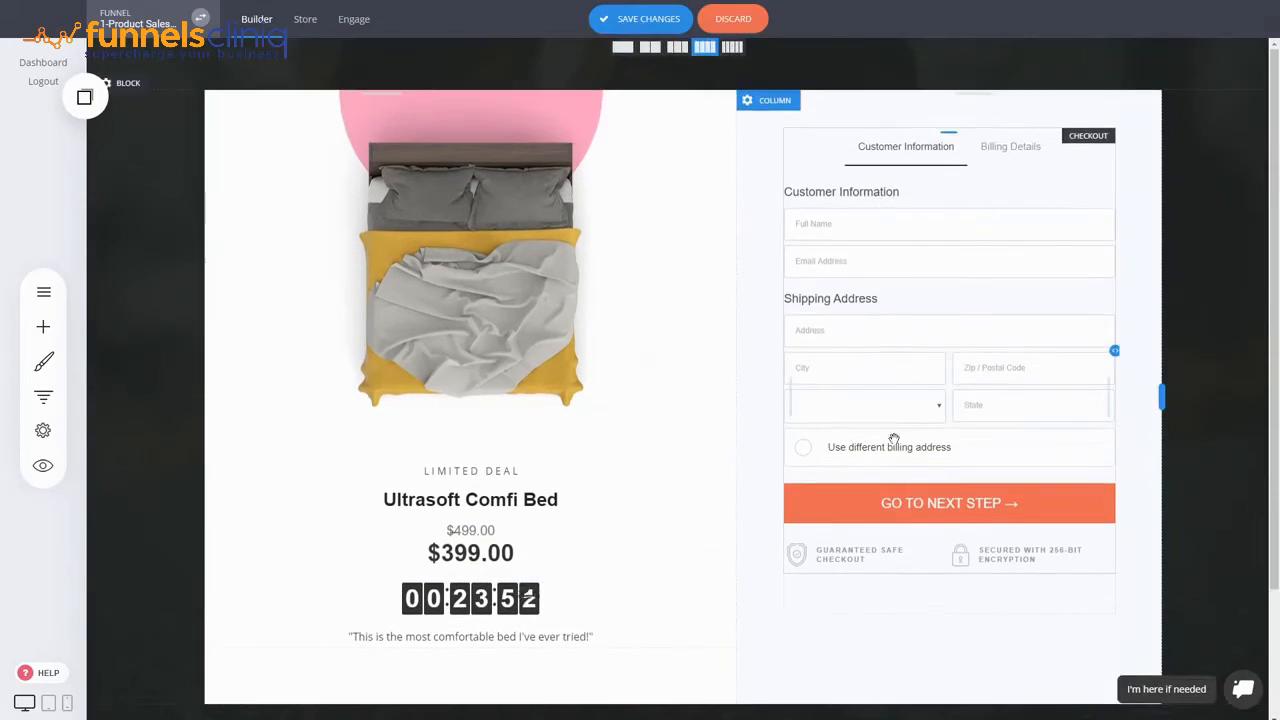
- Switch the checkout form to 1-Step Checkout, save the page, and go to the Store area
{"action": "left_click", "coordinate": [937, 316]}
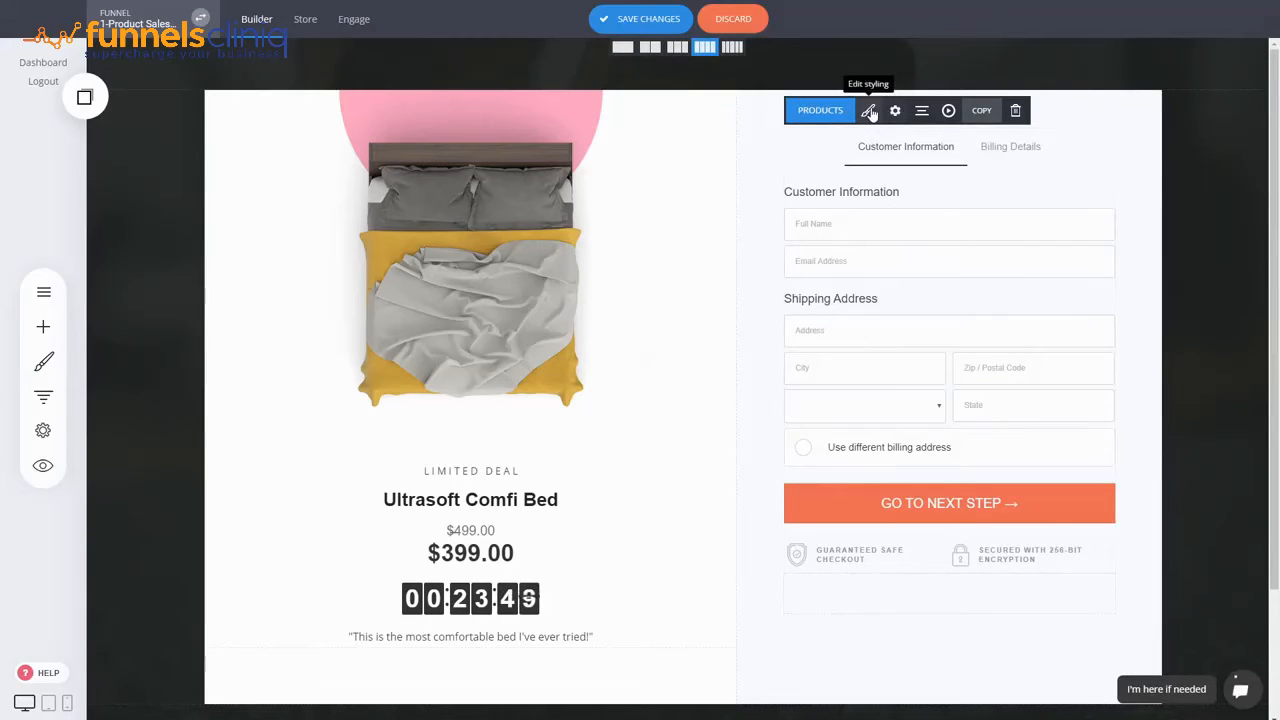
{"action": "left_click", "coordinate": [868, 112]}
{"action": "left_click", "coordinate": [539, 204]}
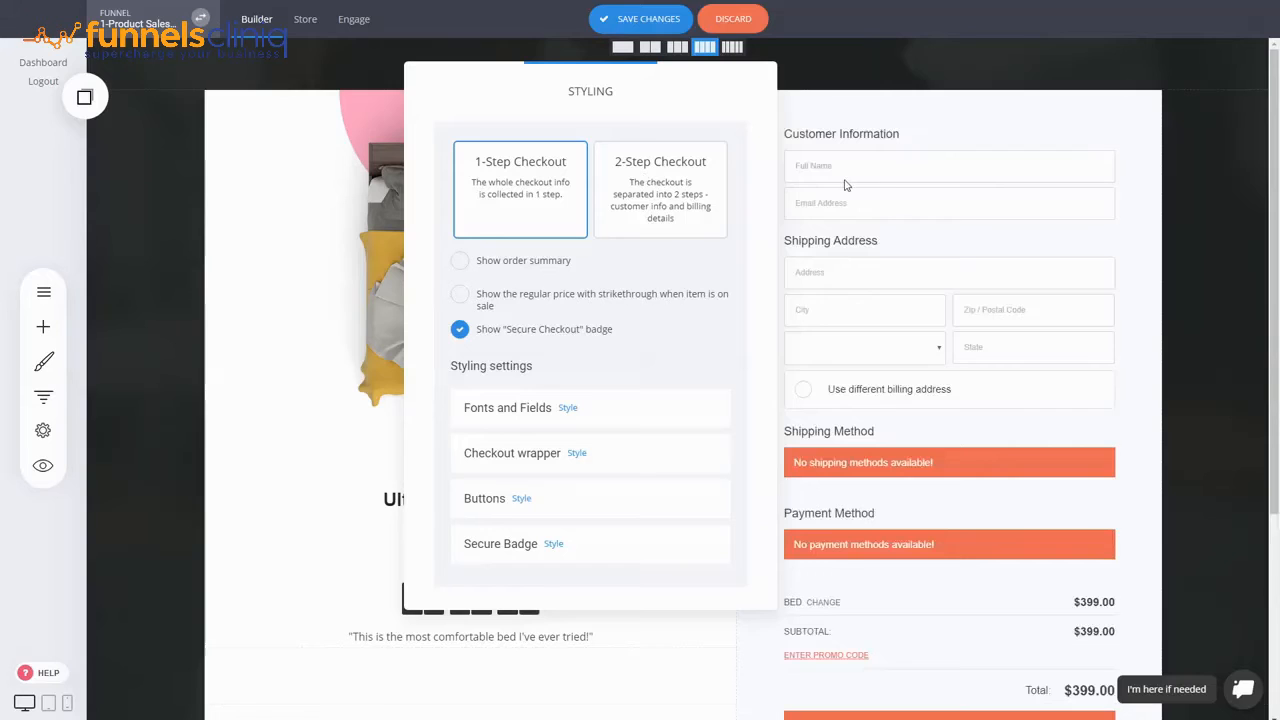
{"action": "left_click", "coordinate": [1086, 234]}
{"action": "scroll", "coordinate": [957, 449], "scroll_direction": "down", "scroll_amount": 2}
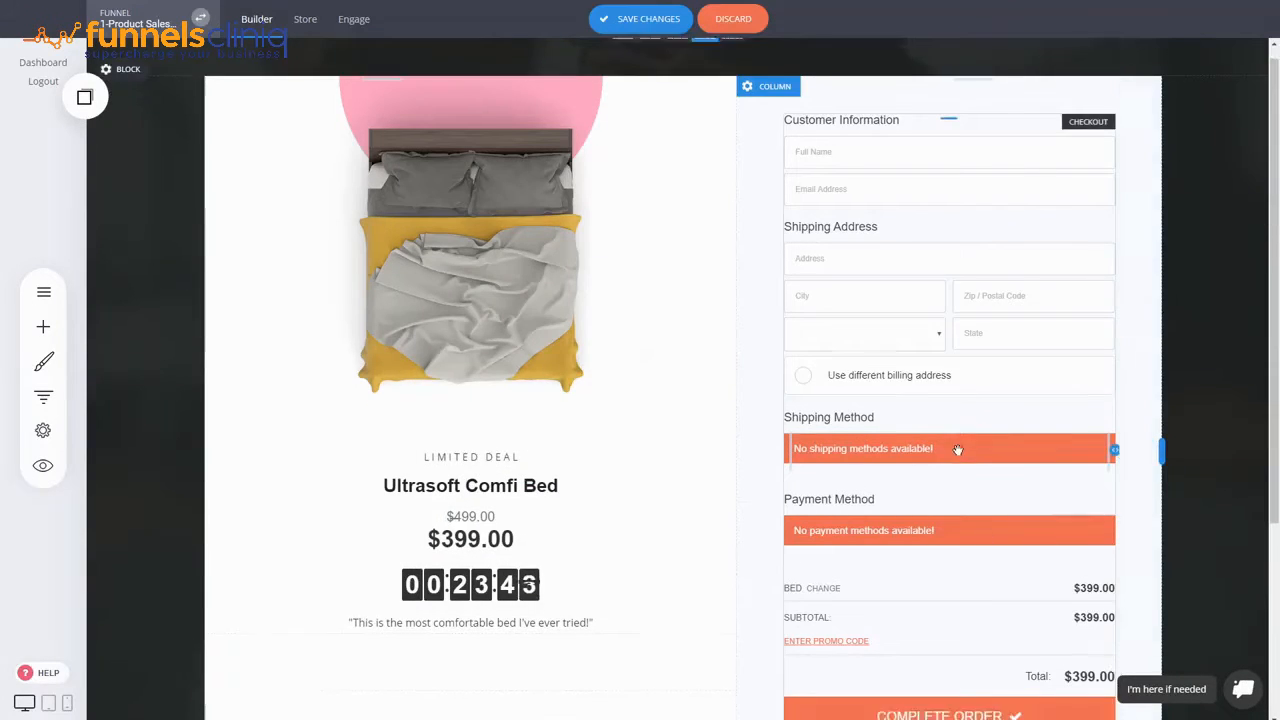
{"action": "scroll", "coordinate": [957, 449], "scroll_direction": "up", "scroll_amount": 2}
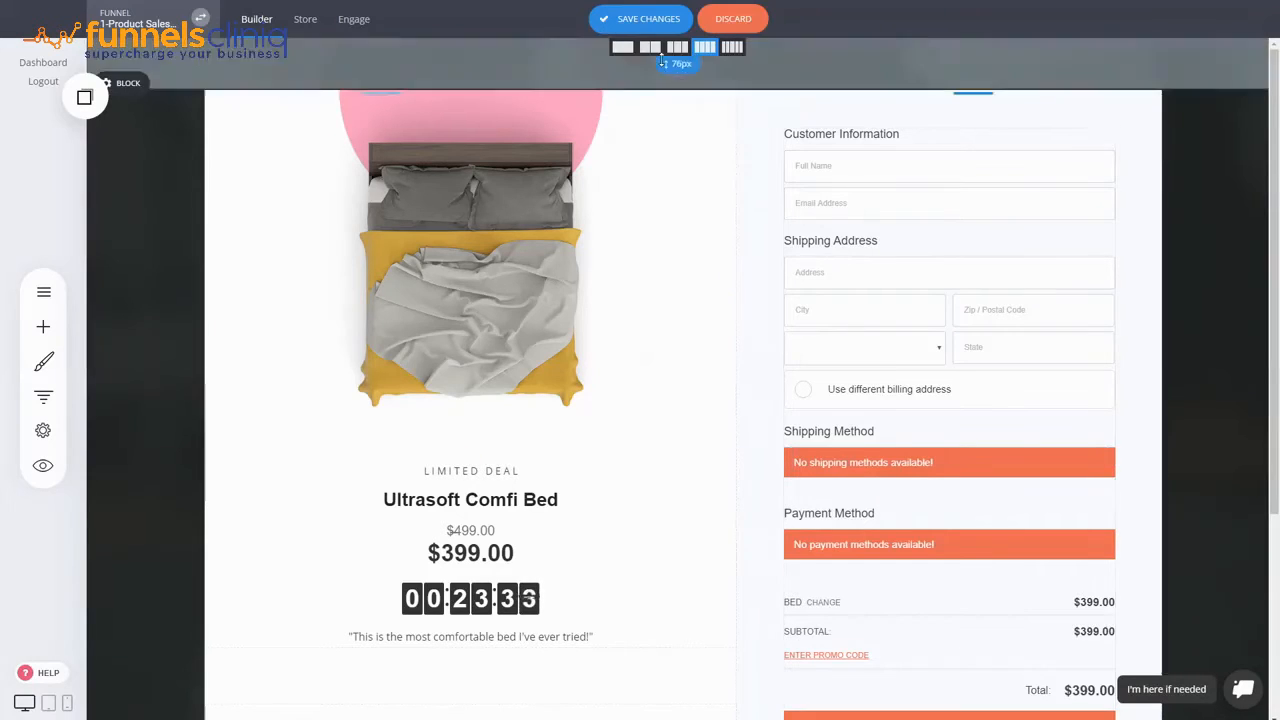
{"action": "left_click", "coordinate": [648, 20]}
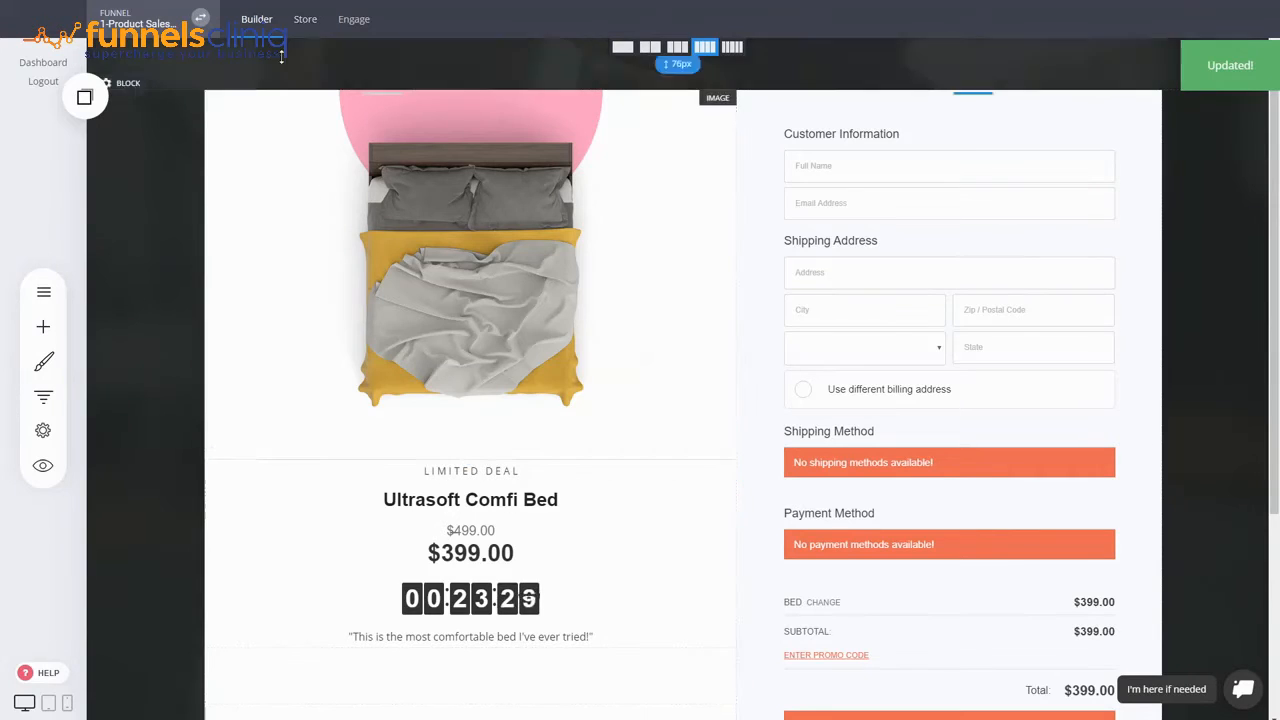
{"action": "left_click", "coordinate": [304, 21]}
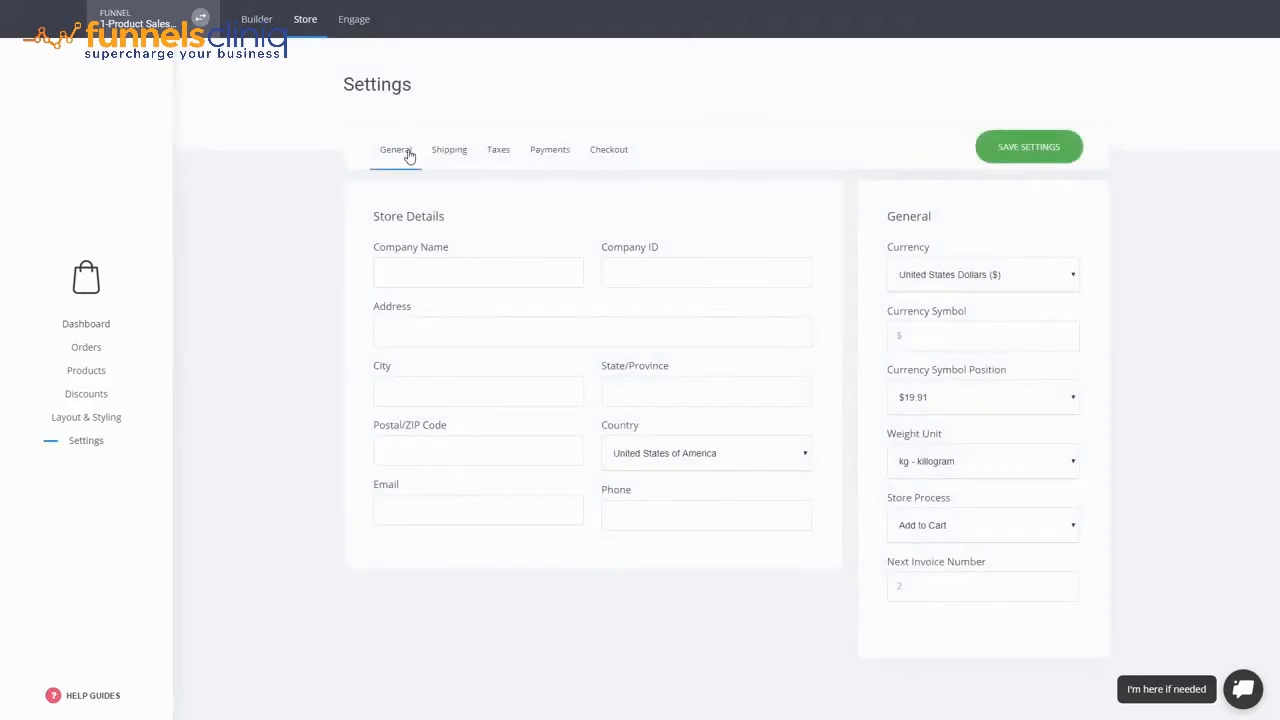
- Add a Global shipping option named Shipping costing $10.00 for orders from $0.00
{"action": "left_click", "coordinate": [459, 152]}
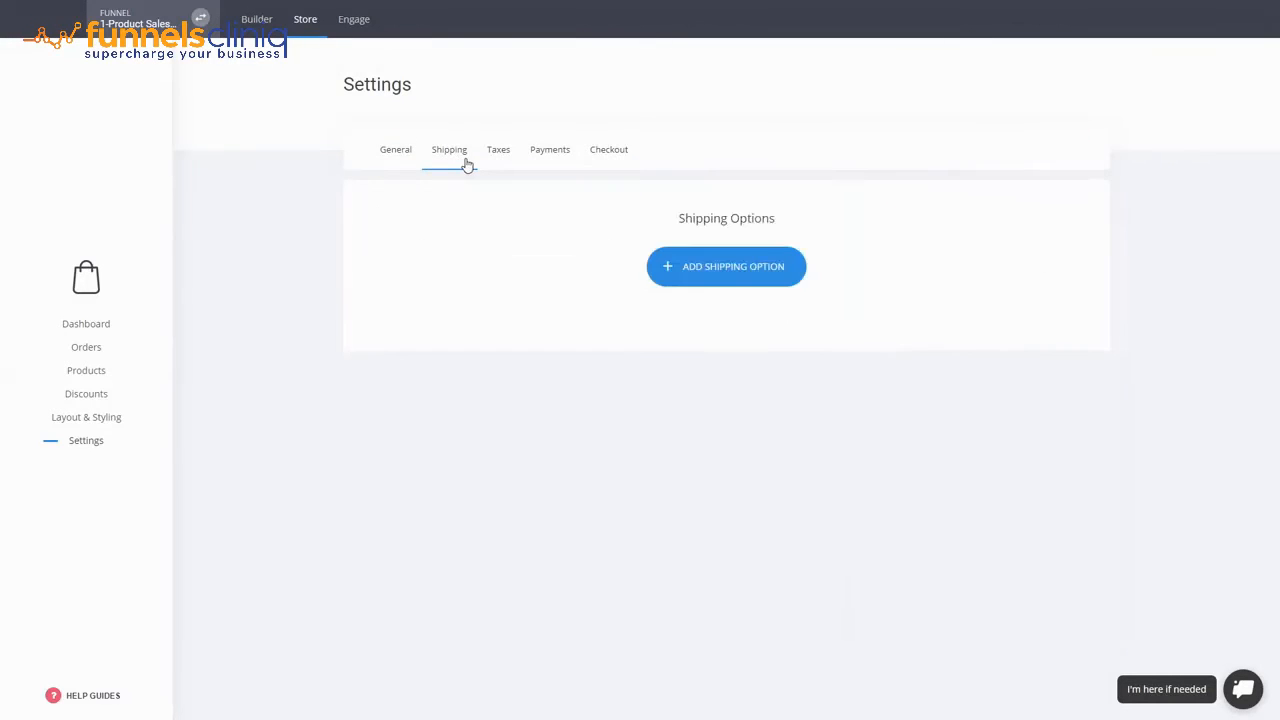
{"action": "left_click", "coordinate": [705, 273]}
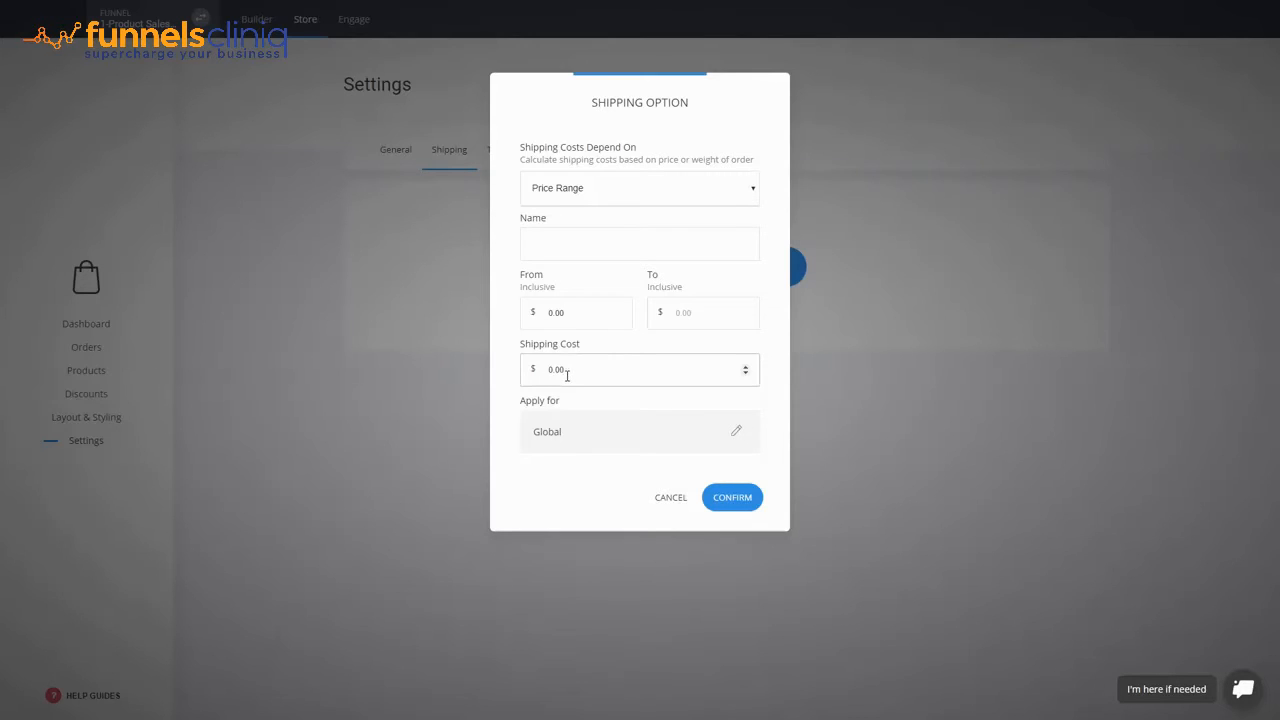
{"action": "left_click_drag", "start_coordinate": [567, 375], "coordinate": [529, 360]}
{"action": "type", "text": "10"}
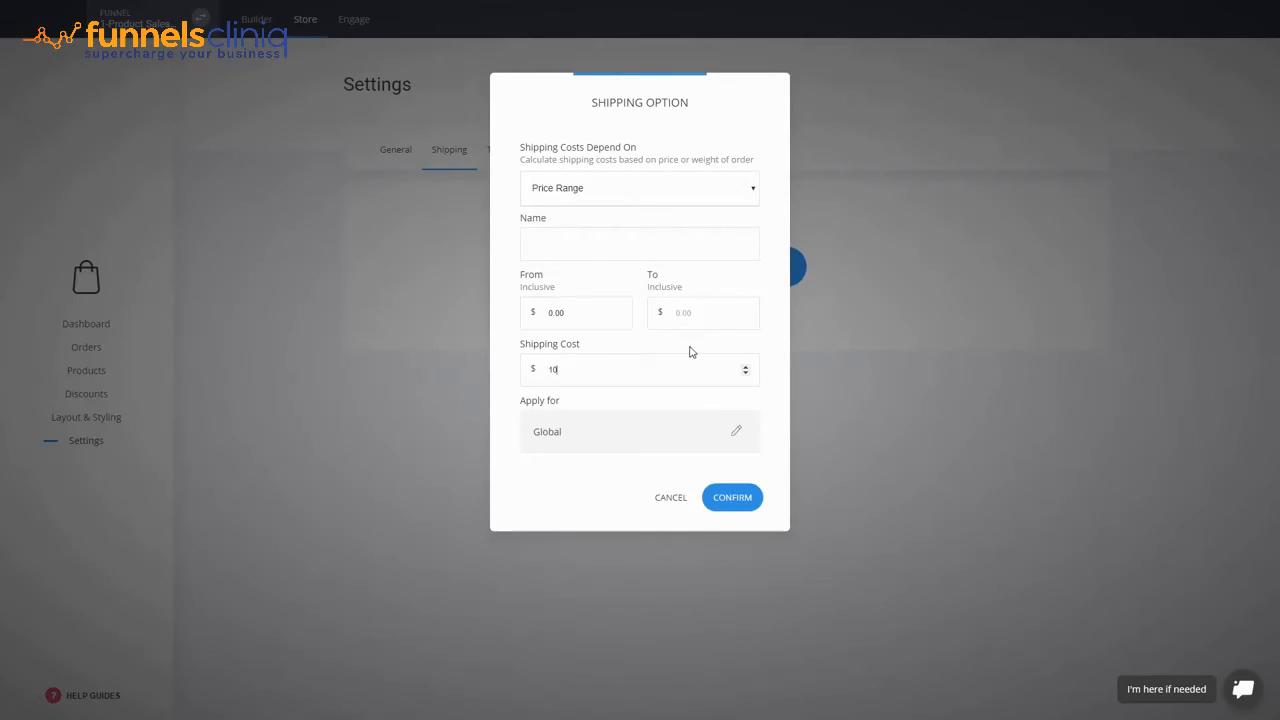
{"action": "left_click", "coordinate": [736, 434]}
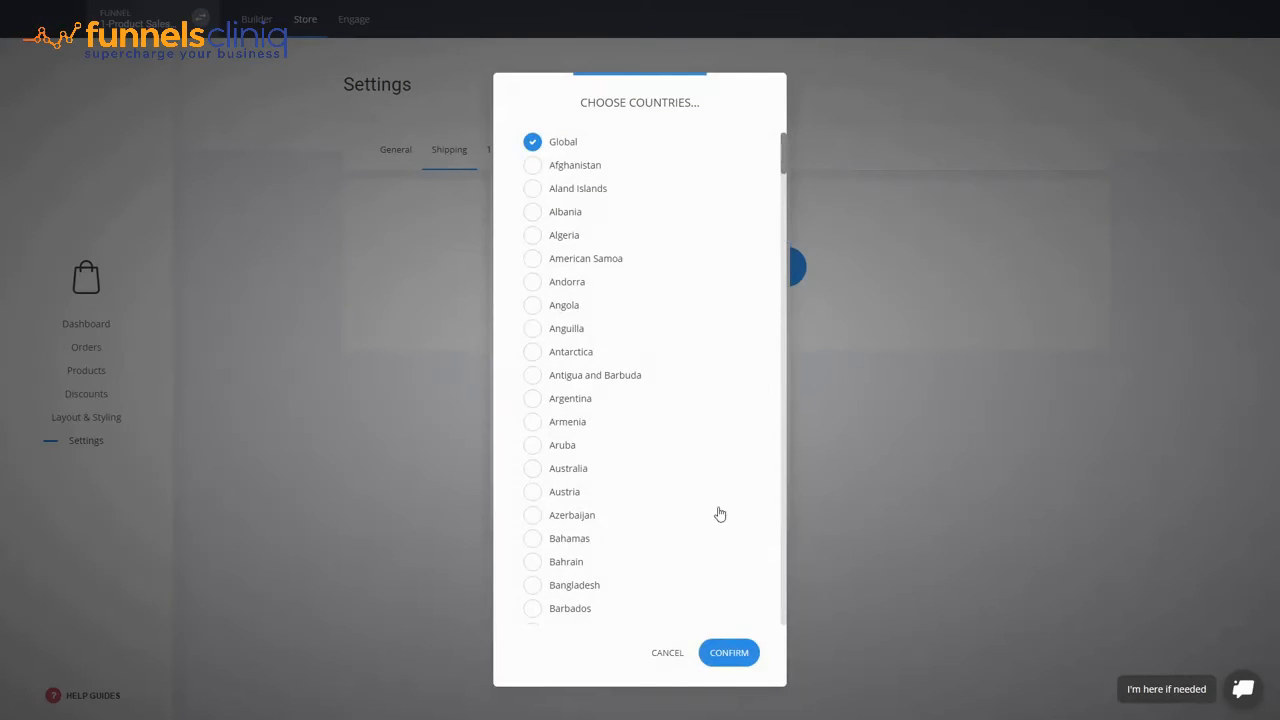
{"action": "left_click", "coordinate": [667, 653]}
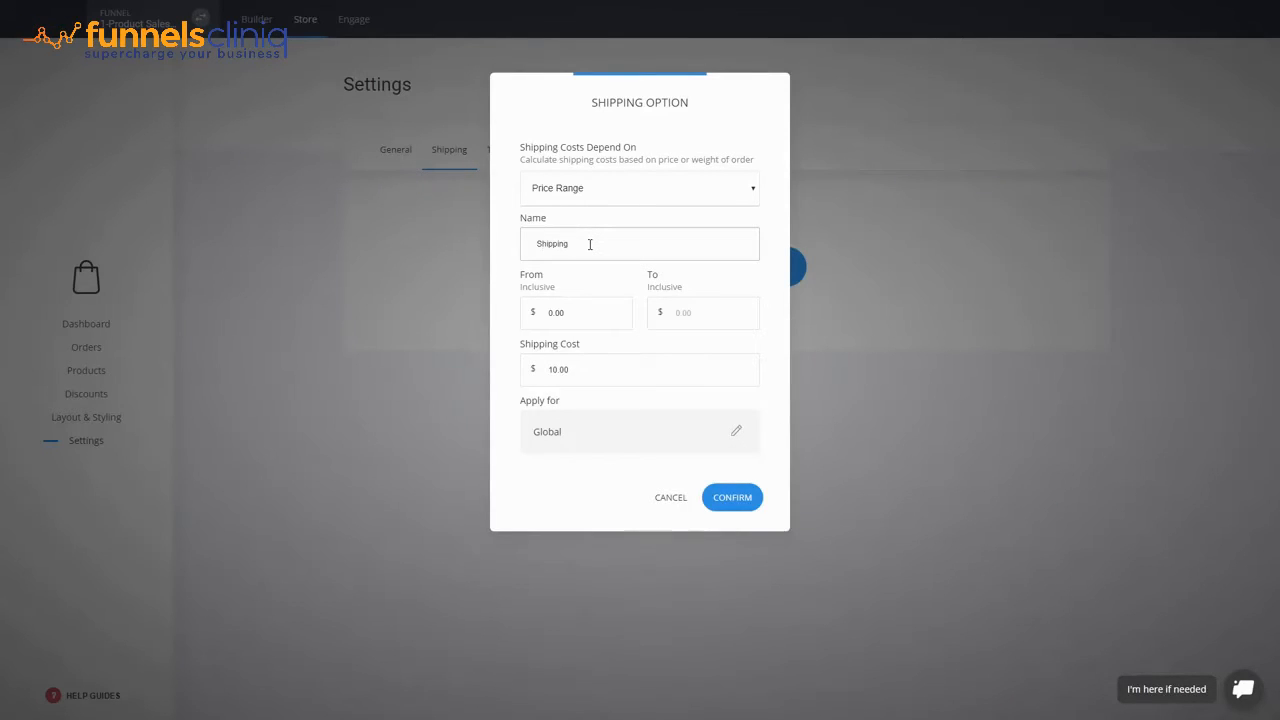
{"action": "left_click", "coordinate": [740, 505]}
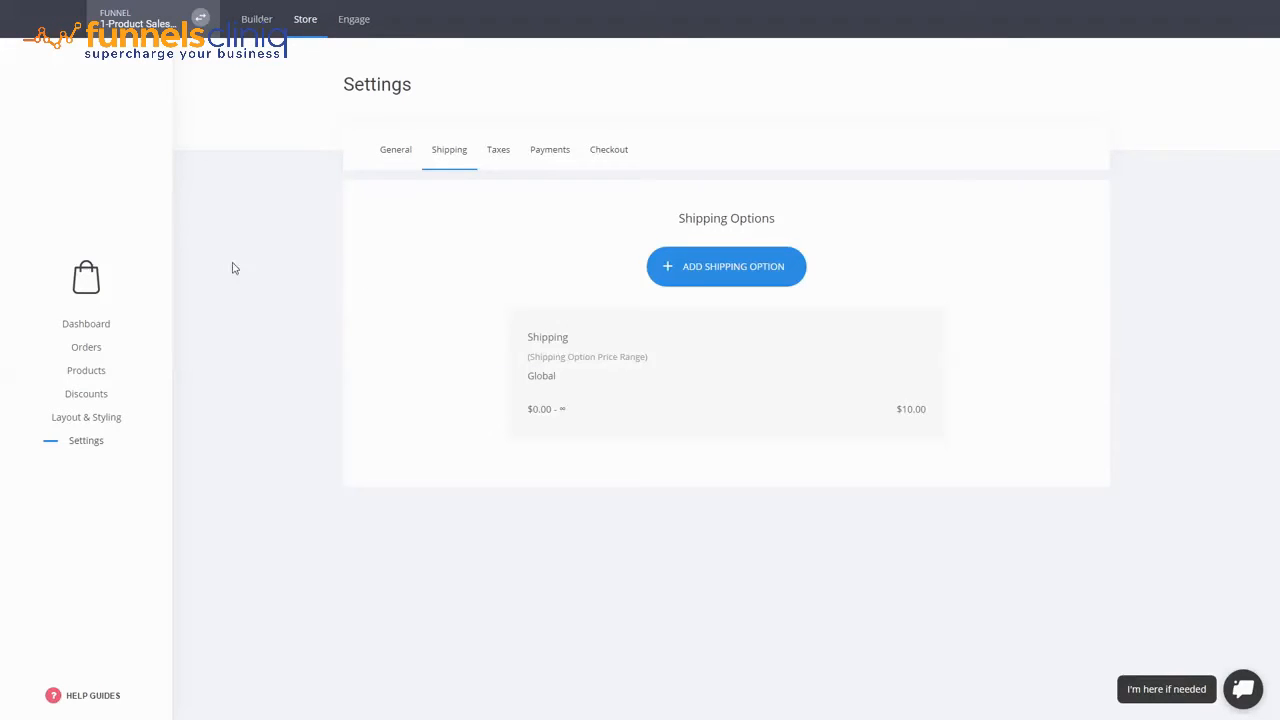
- Connect Stripe as the store's payment method with test keys, then return to the builder
{"action": "left_click", "coordinate": [566, 153]}
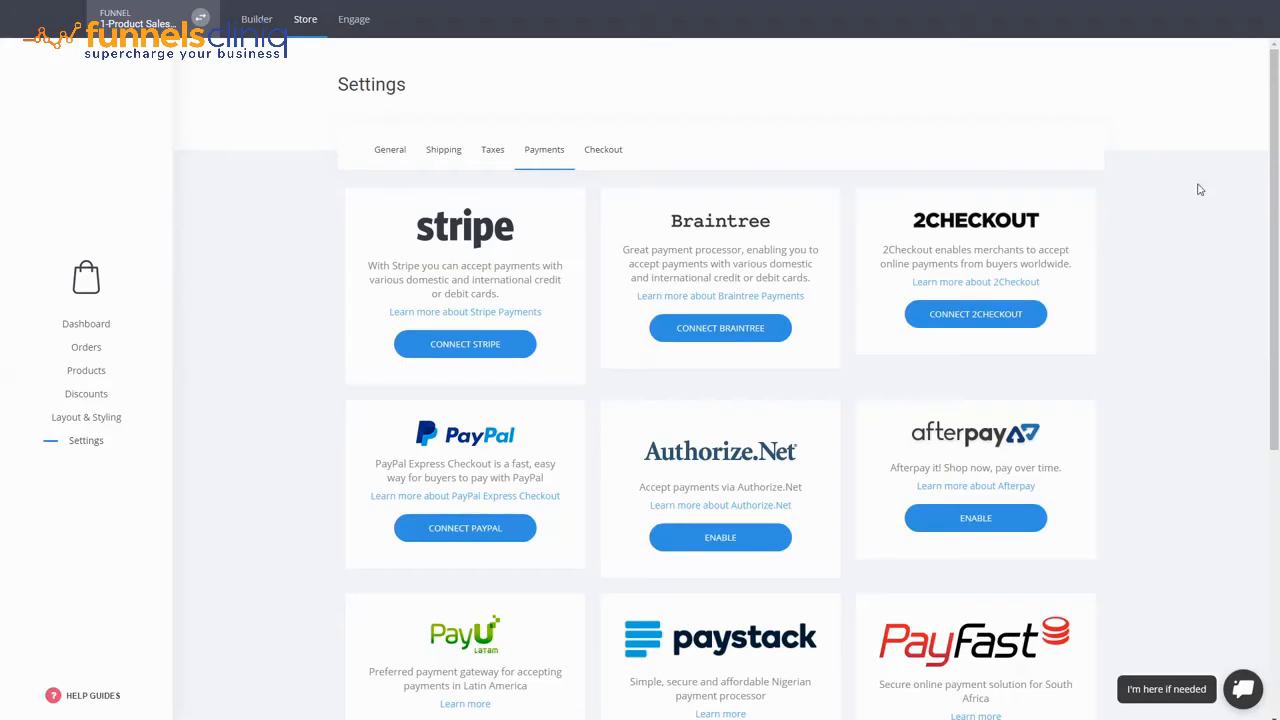
{"action": "left_click_drag", "start_coordinate": [1265, 158], "coordinate": [1277, 440]}
{"action": "scroll", "coordinate": [1137, 357], "scroll_direction": "up", "scroll_amount": 5}
{"action": "scroll", "coordinate": [935, 470], "scroll_direction": "down", "scroll_amount": 5}
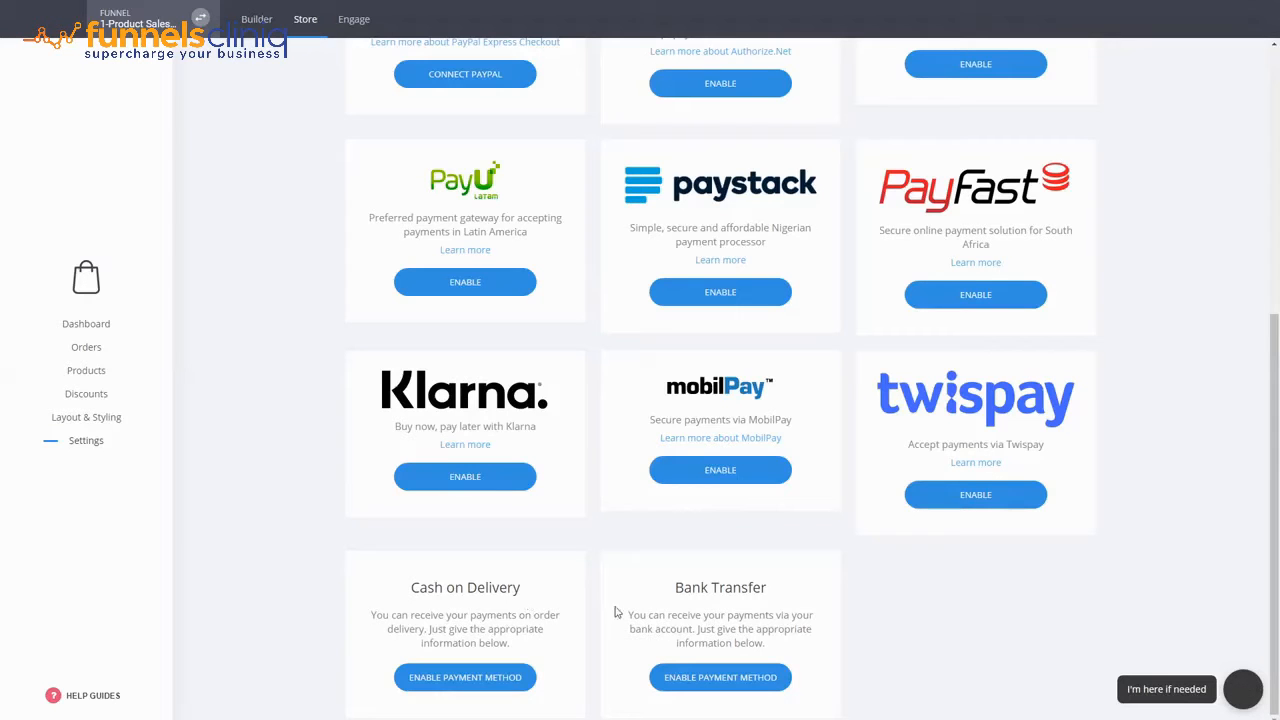
{"action": "scroll", "coordinate": [910, 587], "scroll_direction": "up", "scroll_amount": 4}
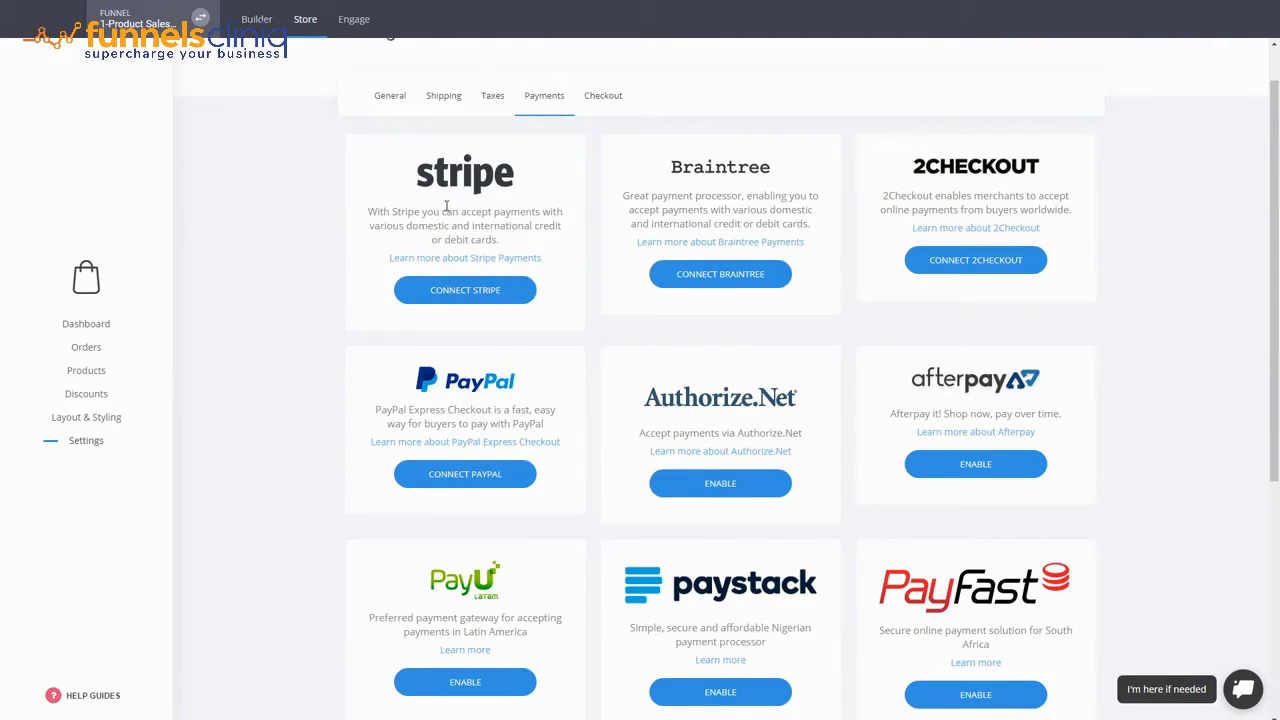
{"action": "left_click", "coordinate": [463, 290]}
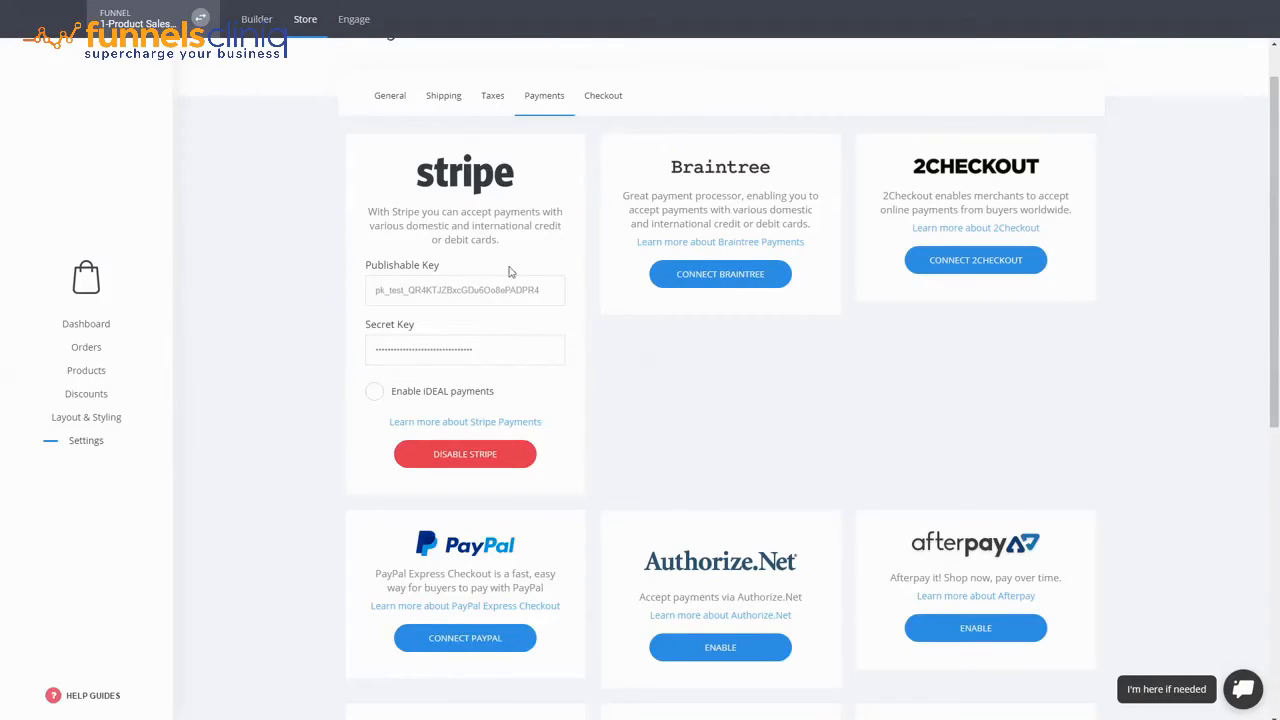
{"action": "left_click", "coordinate": [256, 20]}
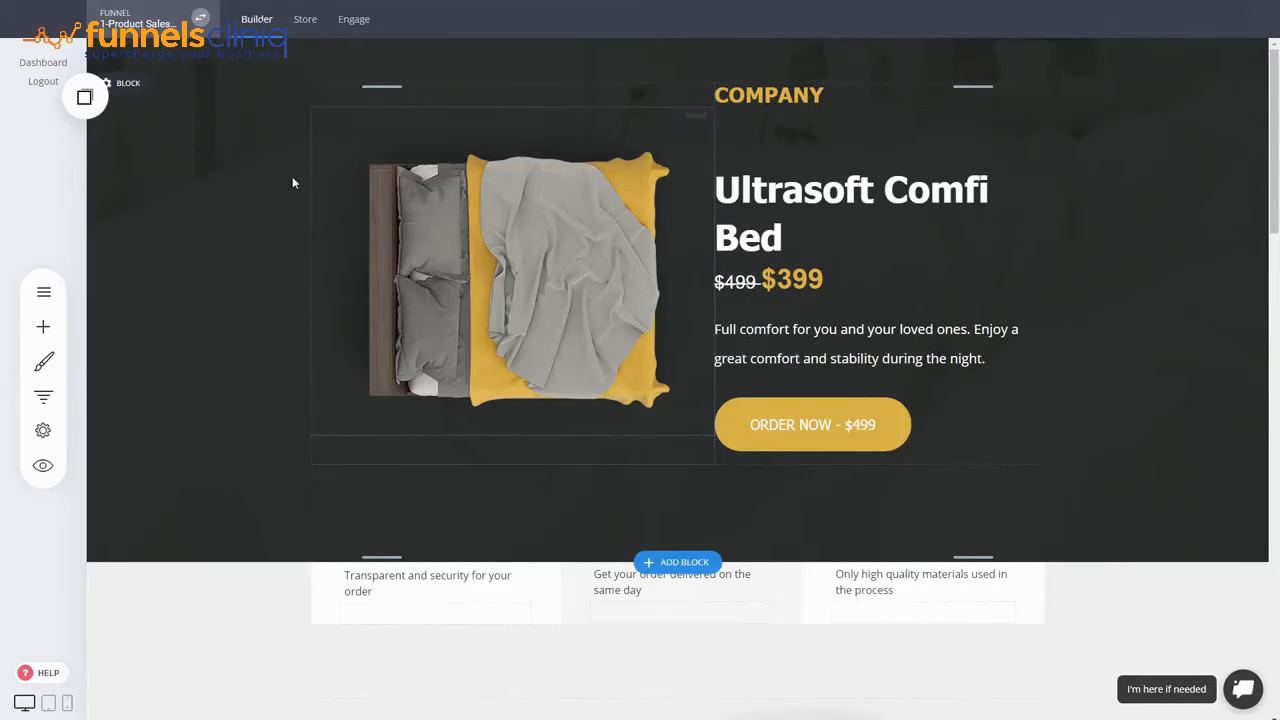
- Open the Checkout step page from the funnel's step list and look it over
{"action": "left_click", "coordinate": [41, 400]}
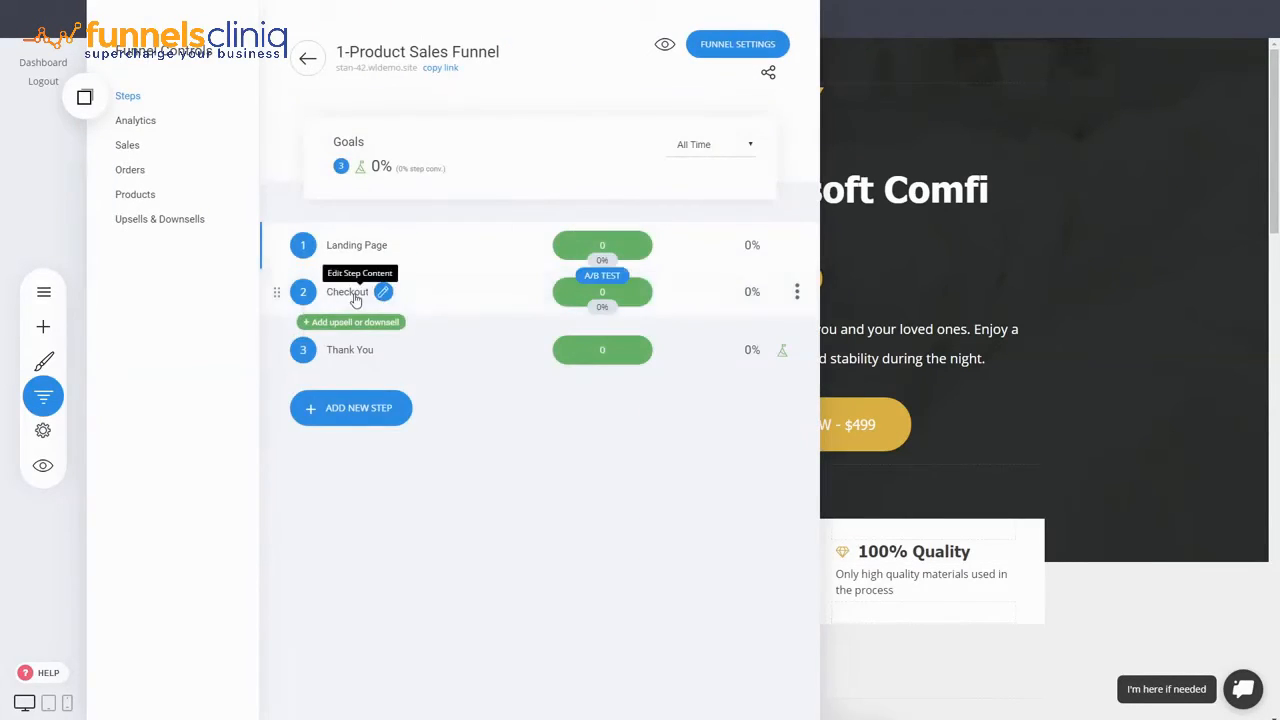
{"action": "left_click", "coordinate": [352, 293]}
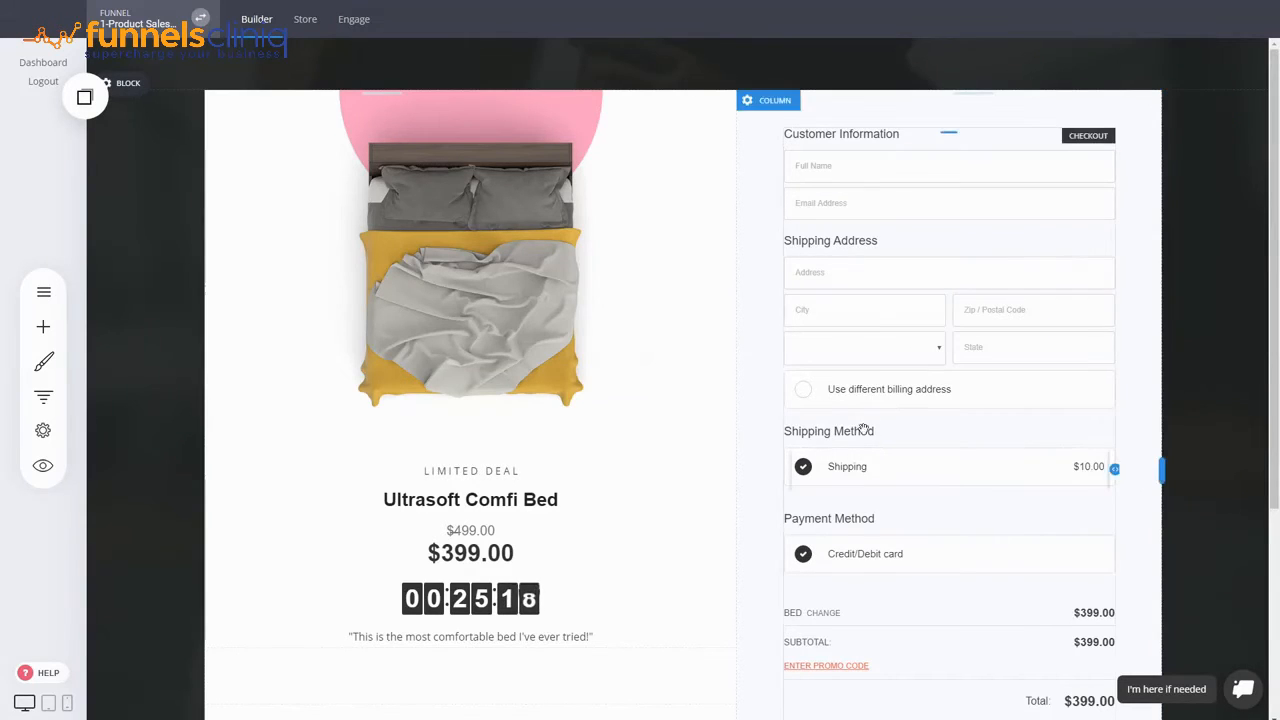
{"action": "scroll", "coordinate": [898, 292], "scroll_direction": "down", "scroll_amount": 2}
{"action": "scroll", "coordinate": [946, 291], "scroll_direction": "up", "scroll_amount": 2}
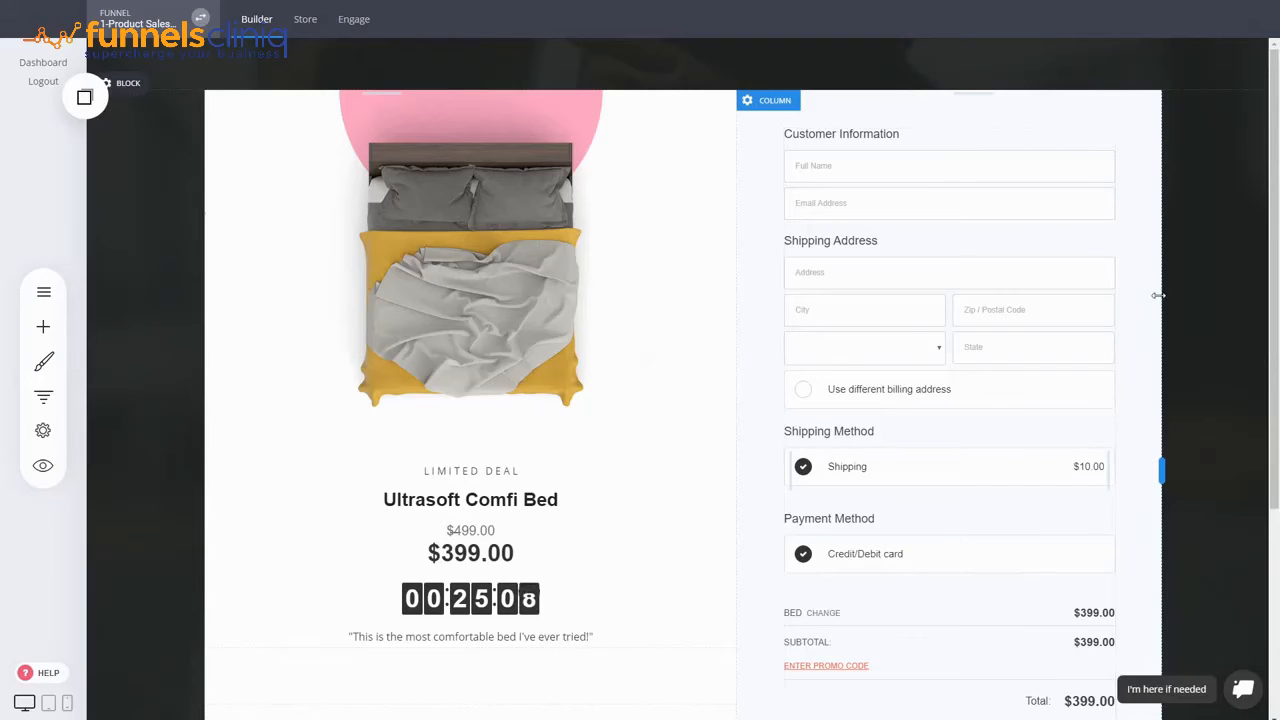
{"action": "scroll", "coordinate": [1060, 274], "scroll_direction": "down", "scroll_amount": 2}
{"action": "scroll", "coordinate": [1060, 274], "scroll_direction": "up", "scroll_amount": 2}
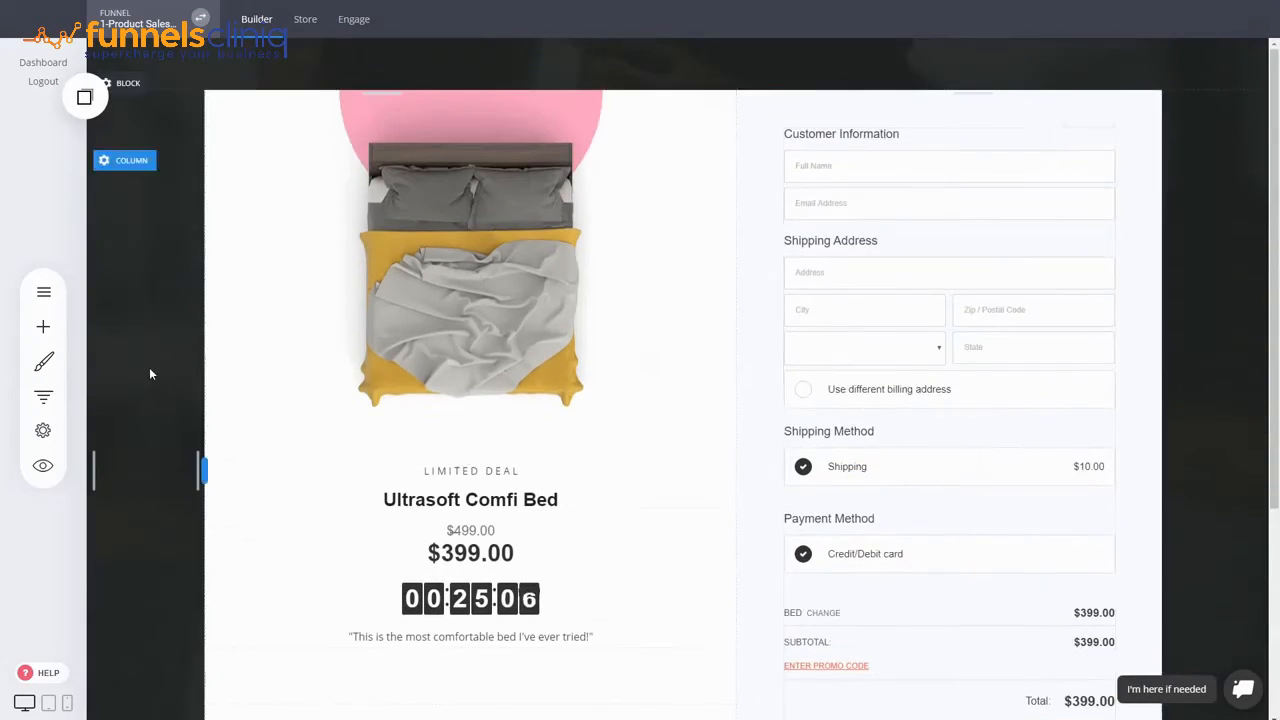
- Open the Thank You step page, then show the funnel's step list again
{"action": "left_click", "coordinate": [58, 397]}
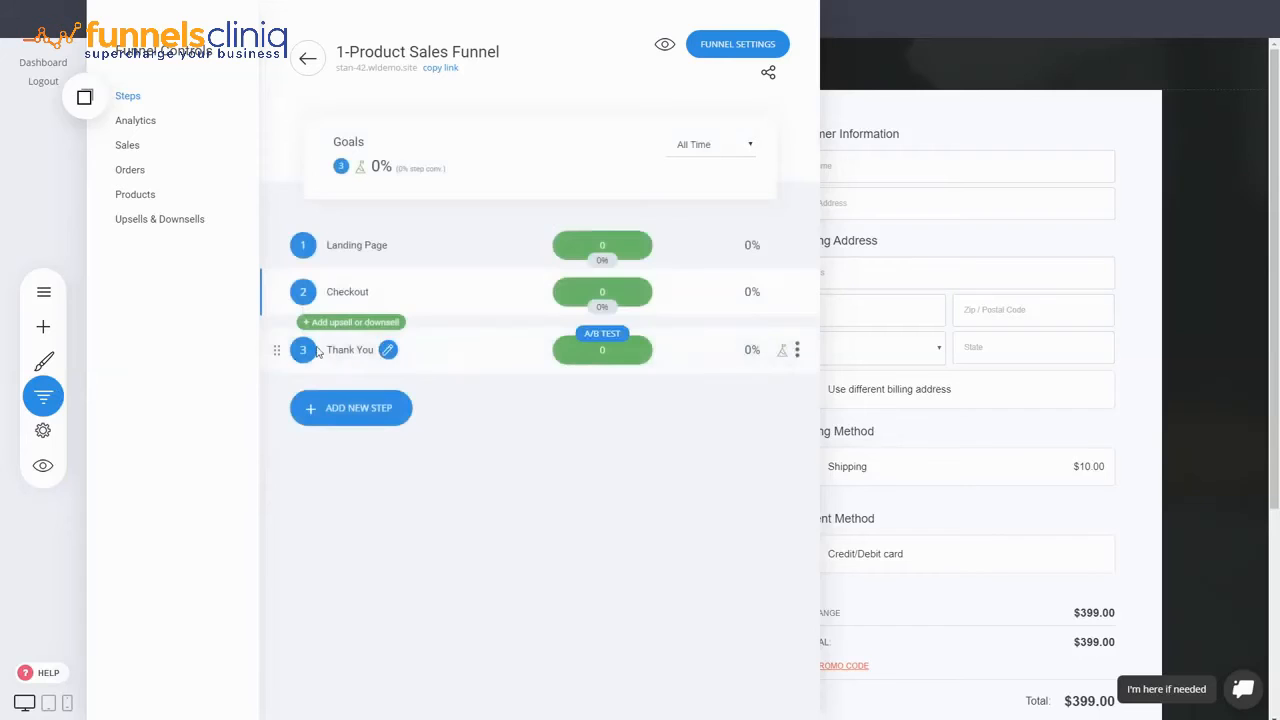
{"action": "left_click", "coordinate": [346, 351]}
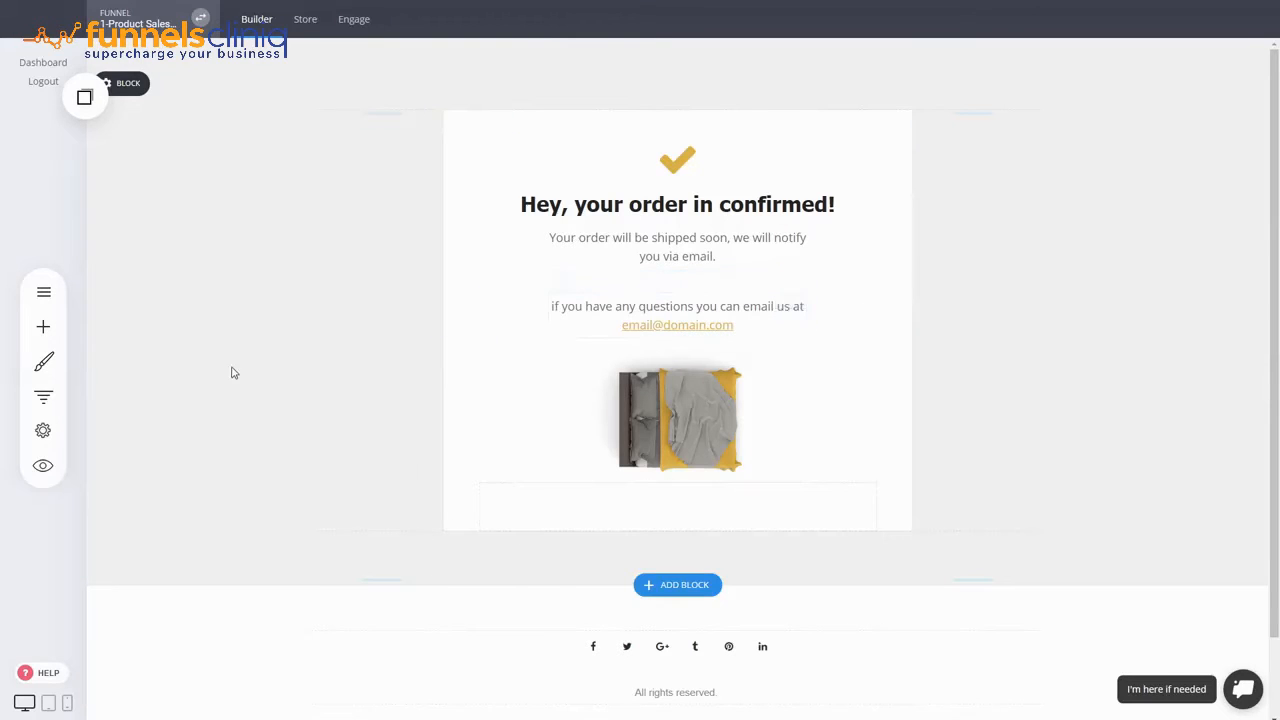
{"action": "left_click", "coordinate": [38, 395]}
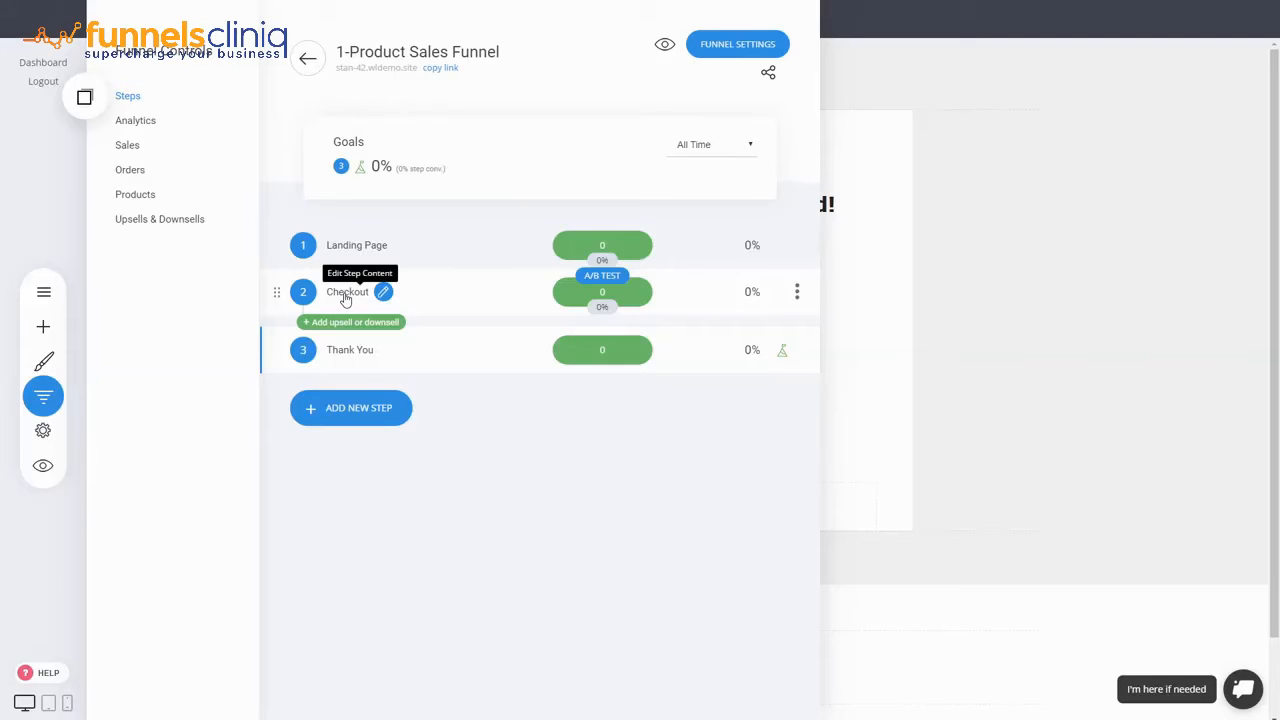
- Reopen the Checkout page and scroll its order form showing $10.00 Shipping and card payment
{"action": "left_click", "coordinate": [345, 295]}
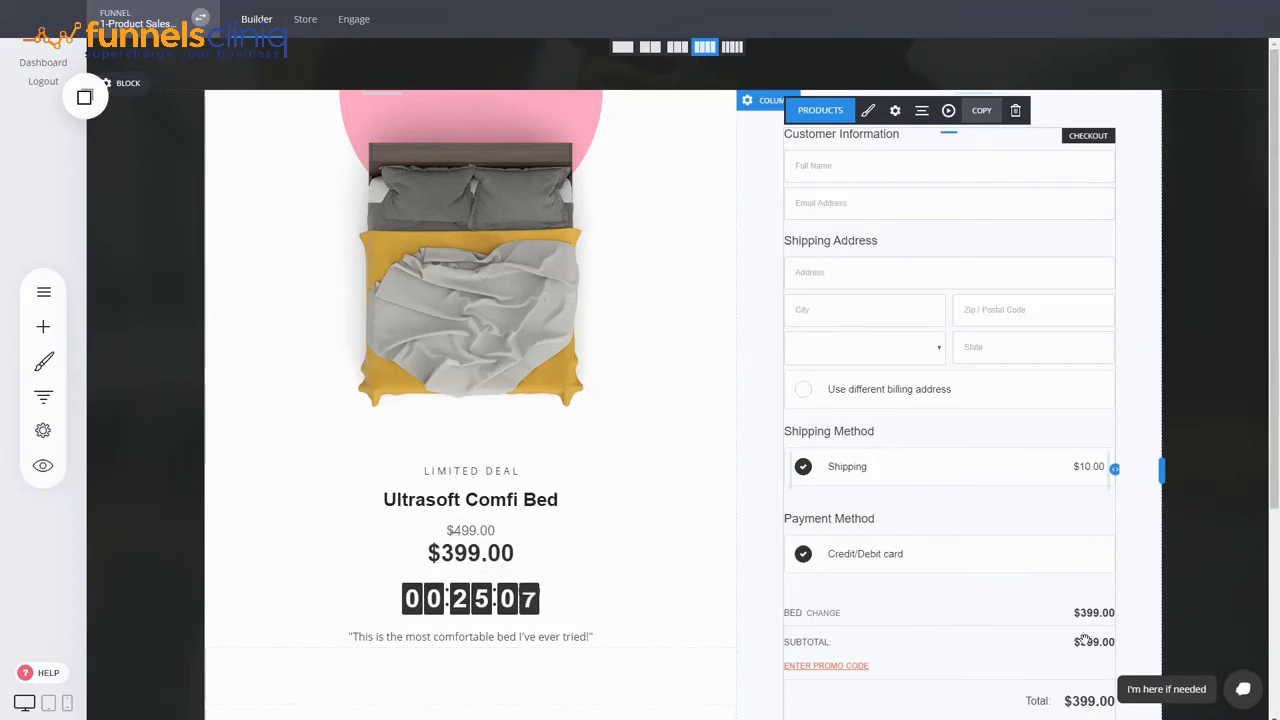
{"action": "scroll", "coordinate": [982, 365], "scroll_direction": "down", "scroll_amount": 1}
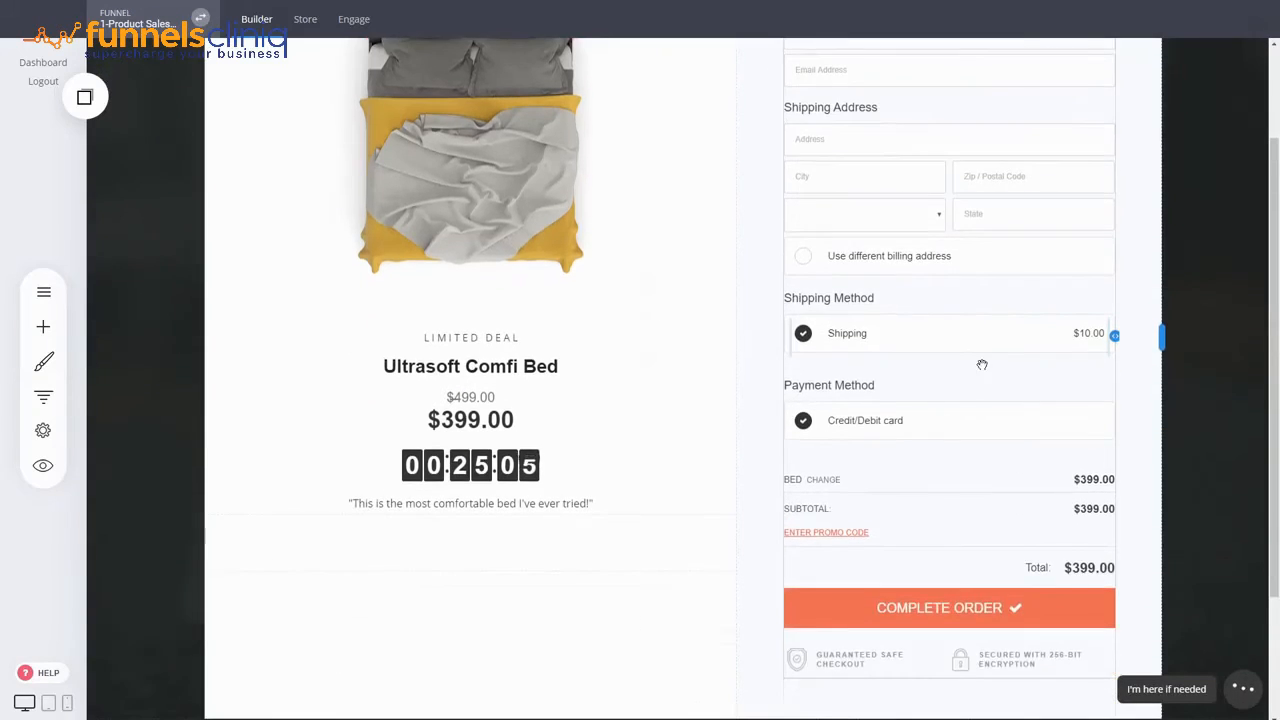
{"action": "scroll", "coordinate": [982, 365], "scroll_direction": "up", "scroll_amount": 1}
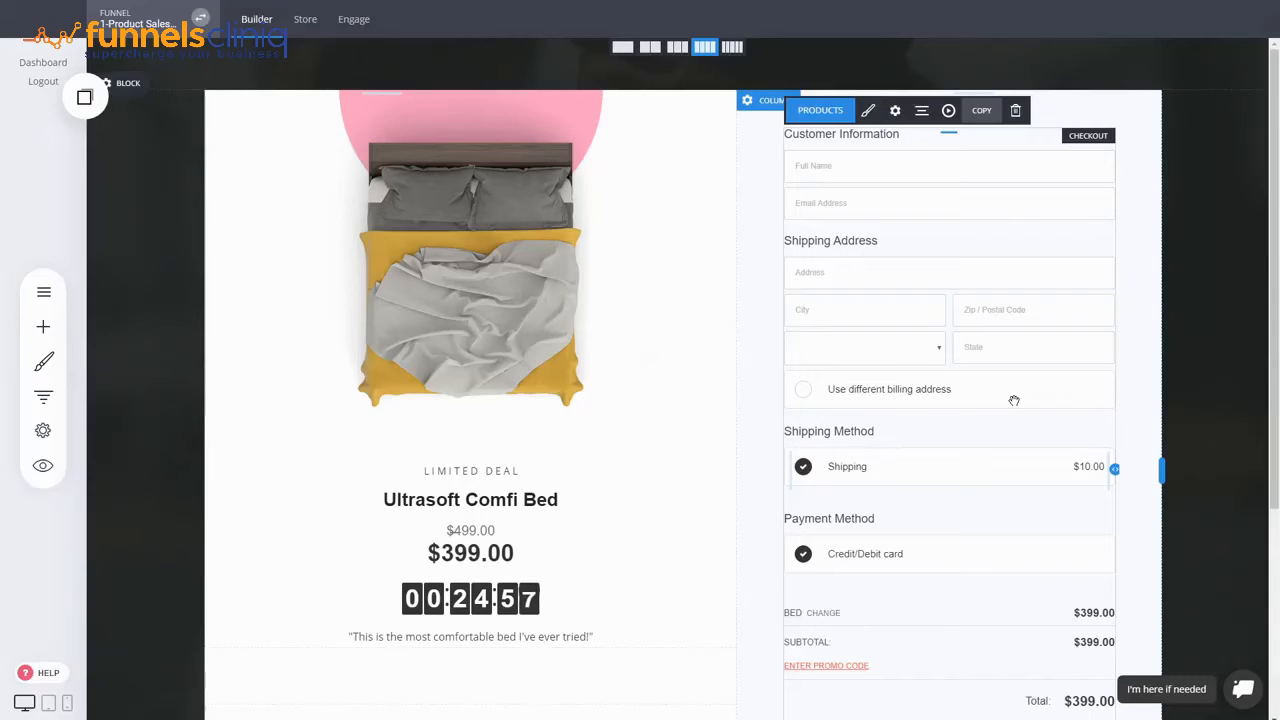
- Create a new order bump on the checkout offering S. Restaurant Theme
{"action": "left_click", "coordinate": [829, 110]}
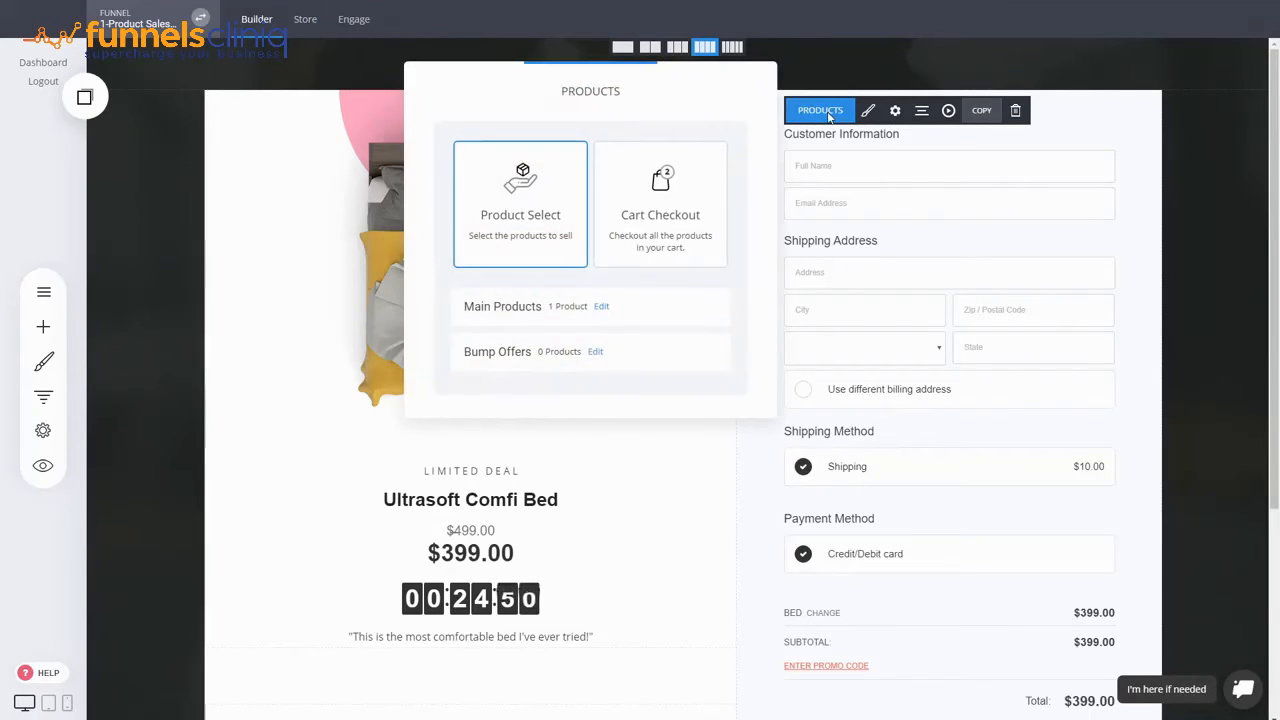
{"action": "left_click", "coordinate": [597, 352]}
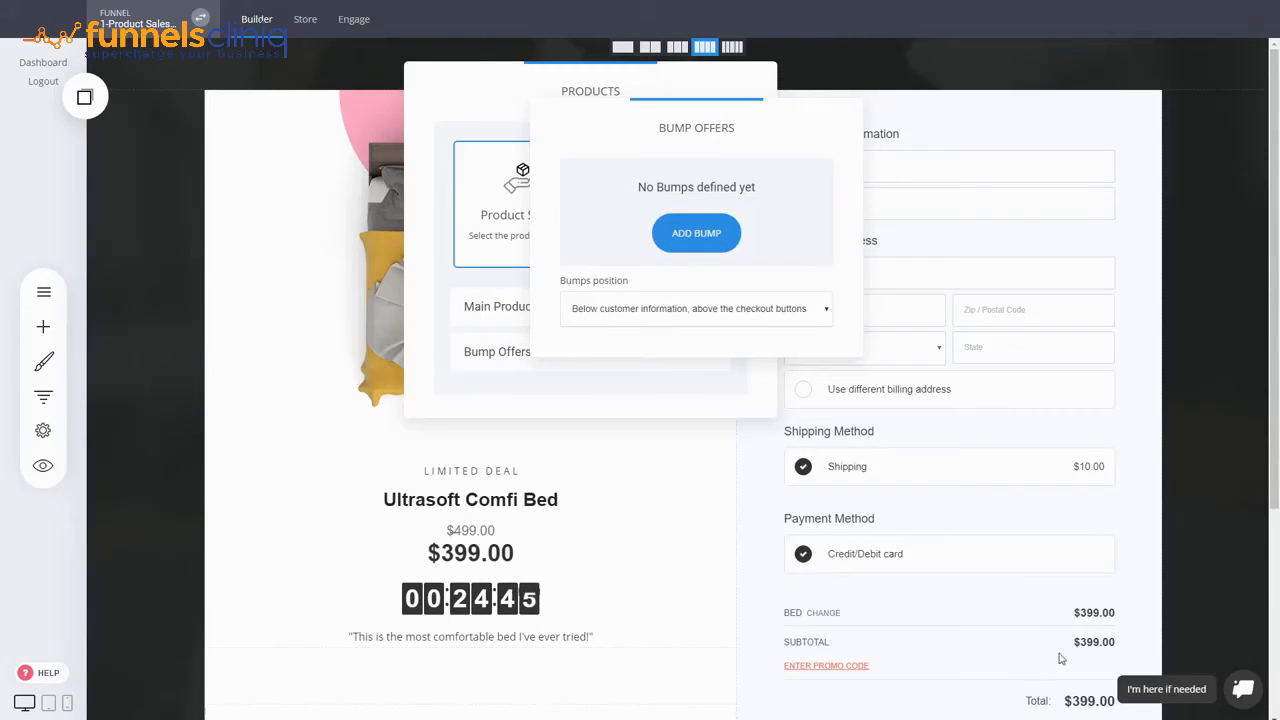
{"action": "left_click", "coordinate": [726, 241]}
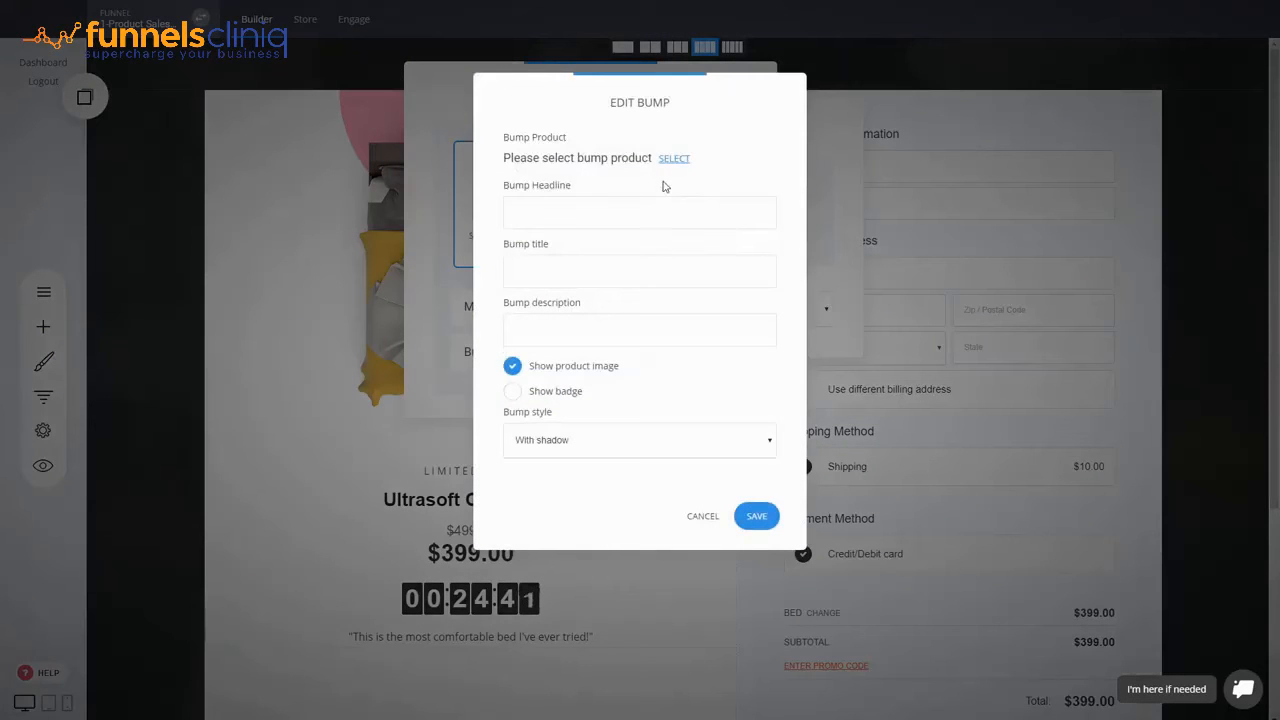
{"action": "left_click", "coordinate": [682, 162]}
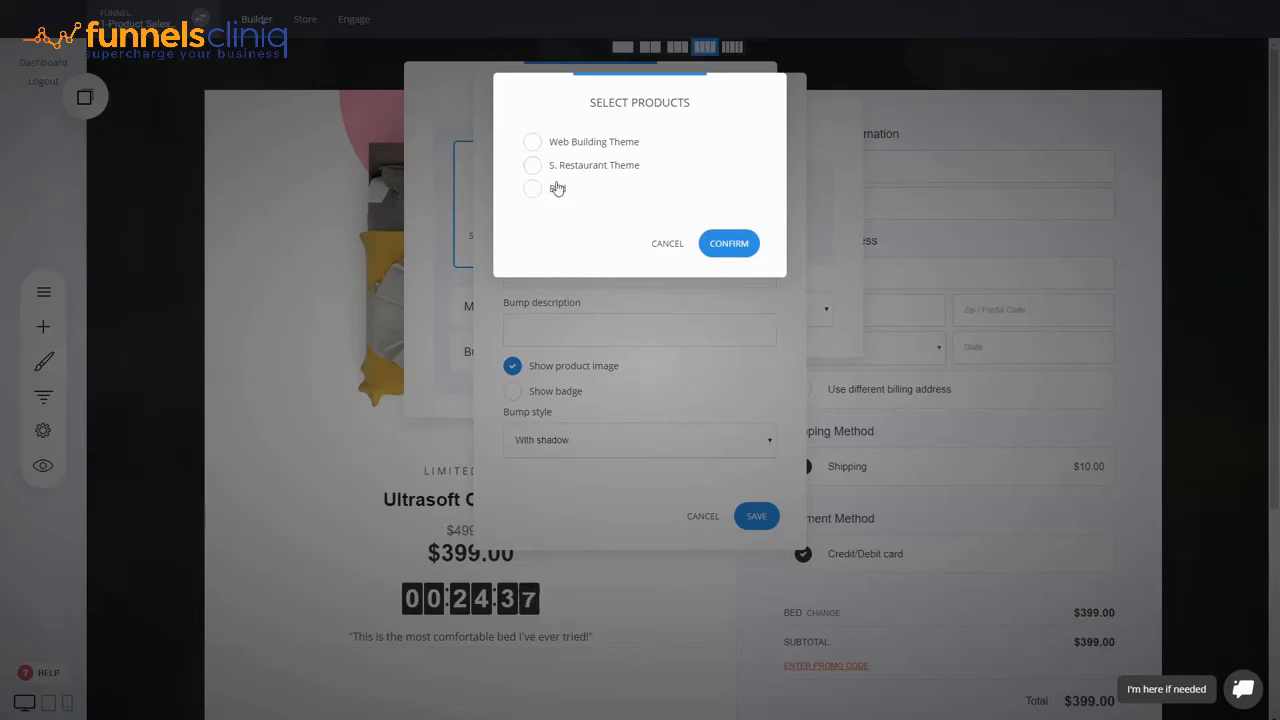
{"action": "left_click", "coordinate": [577, 170]}
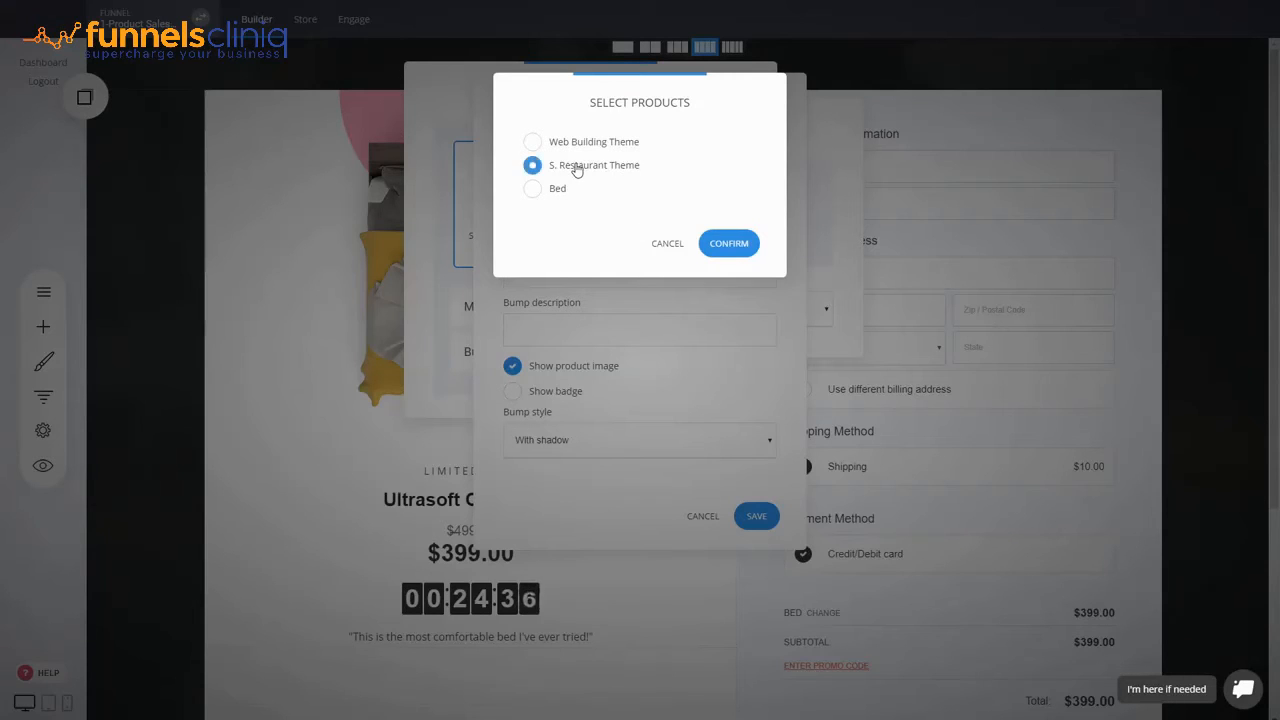
{"action": "left_click", "coordinate": [731, 248]}
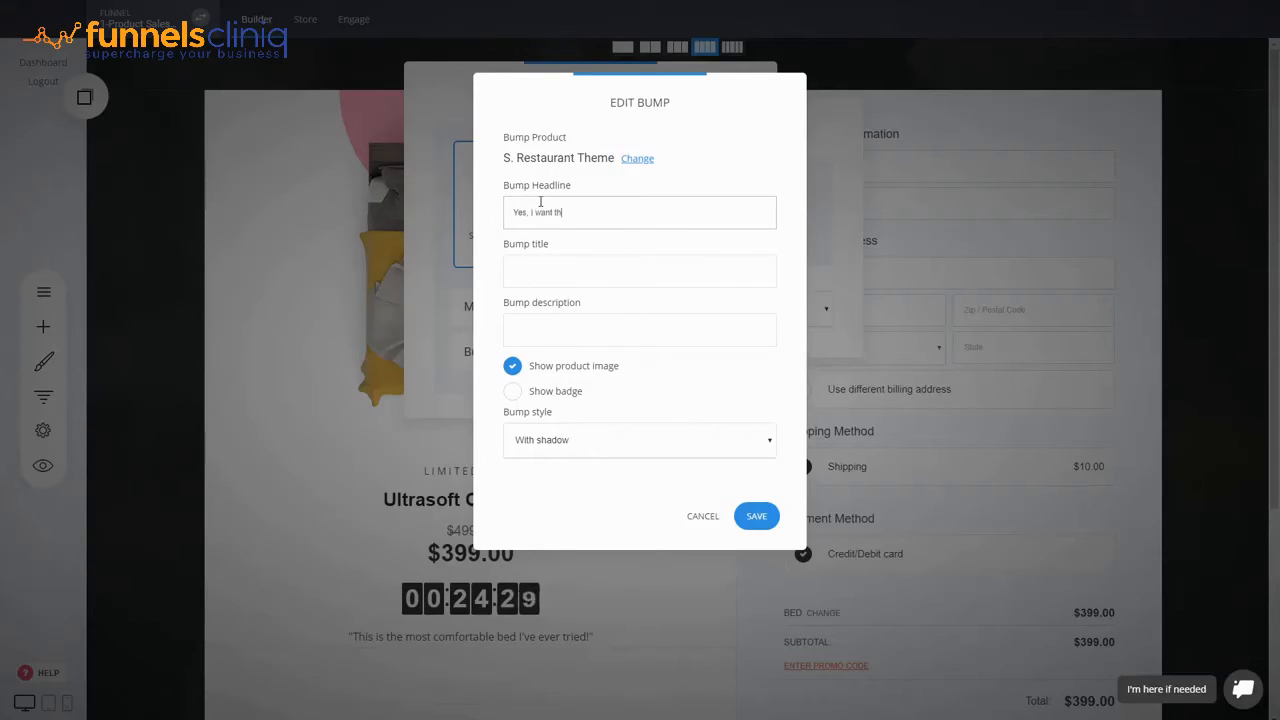
- Fill in the bump's title and description 'Desc', save it, and close the list
{"action": "left_click", "coordinate": [550, 265]}
{"action": "key", "text": "Tab"}
{"action": "type", "text": "Desc"}
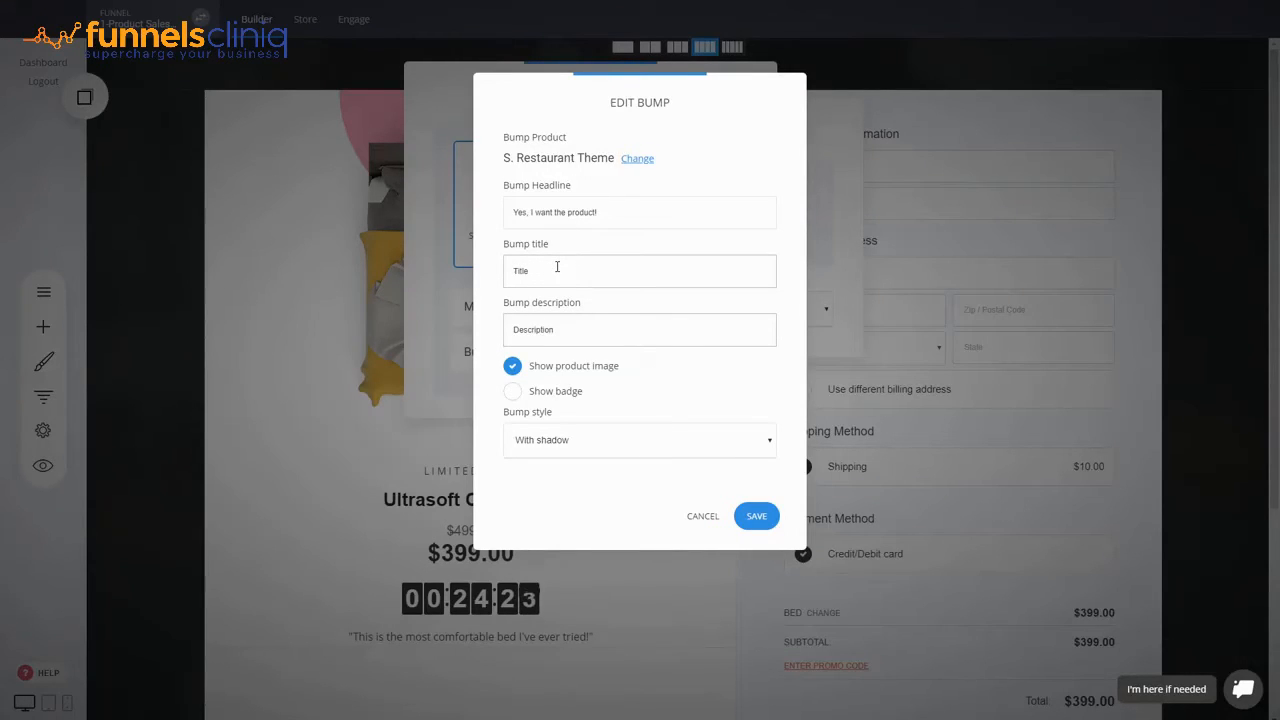
{"action": "left_click", "coordinate": [770, 518]}
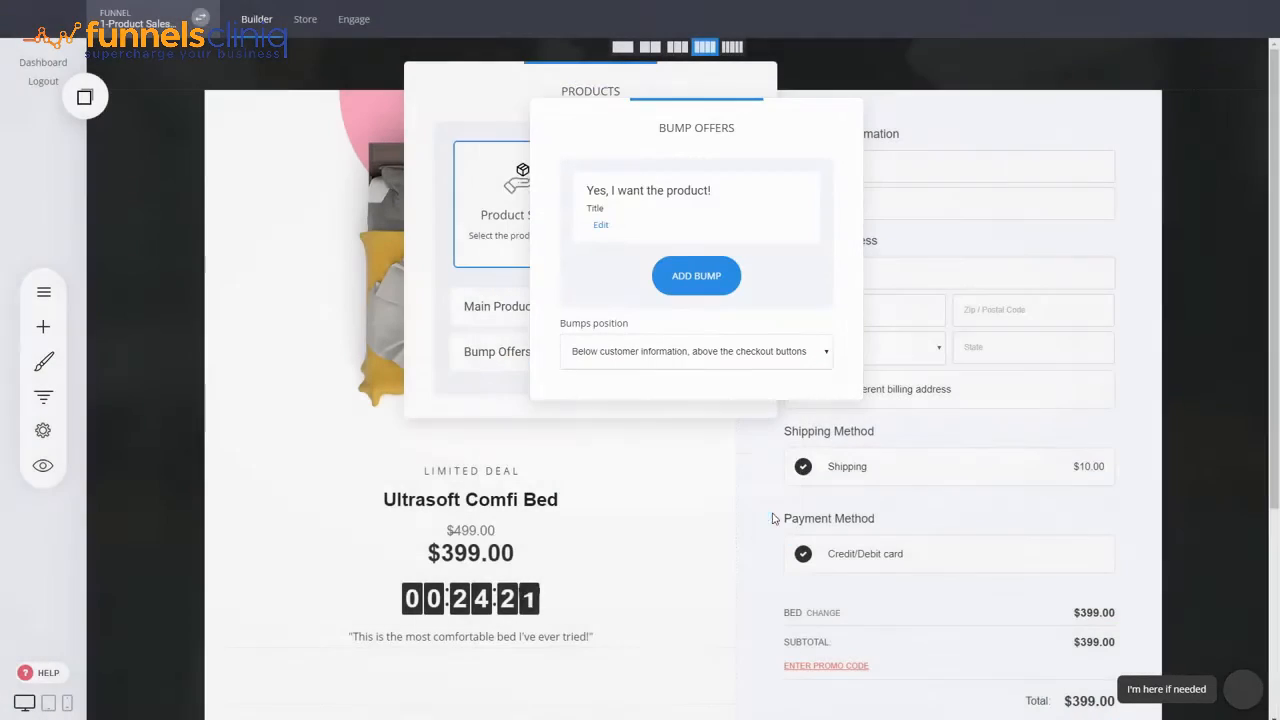
{"action": "left_click", "coordinate": [727, 425]}
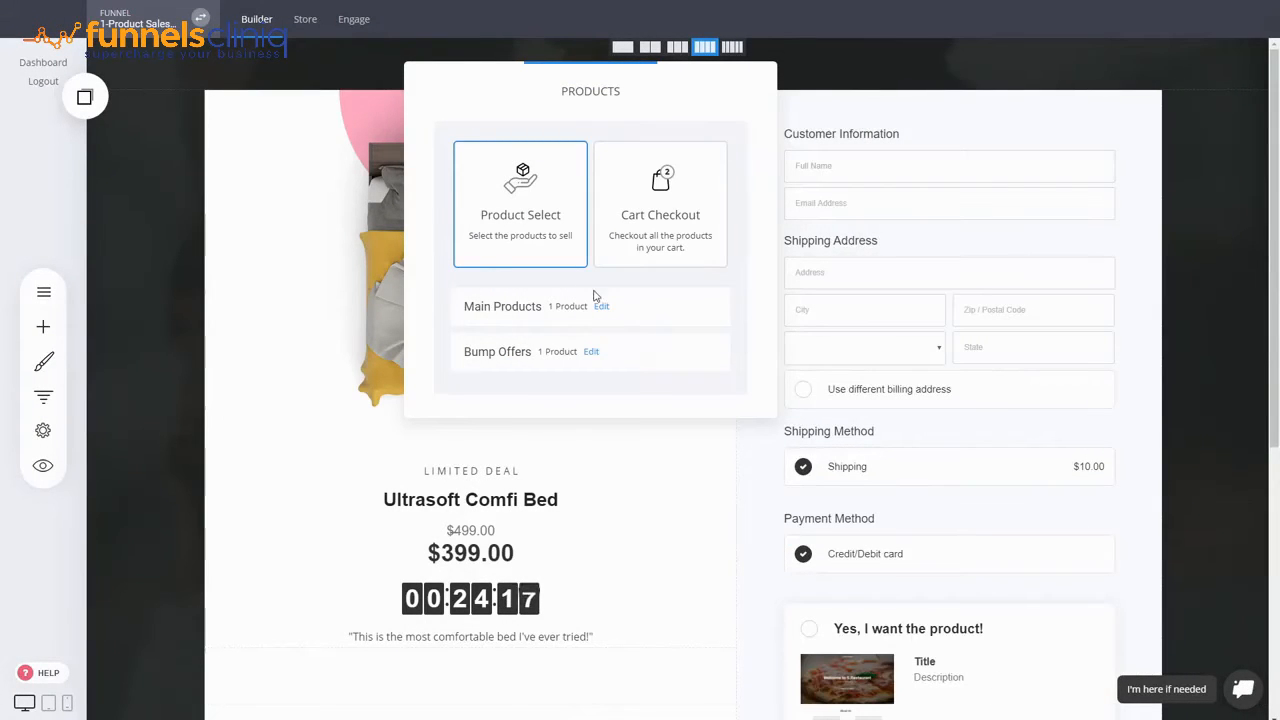
- Reopen the saved bump, toggle off its product image, then close the bump and product panels
{"action": "left_click", "coordinate": [591, 351]}
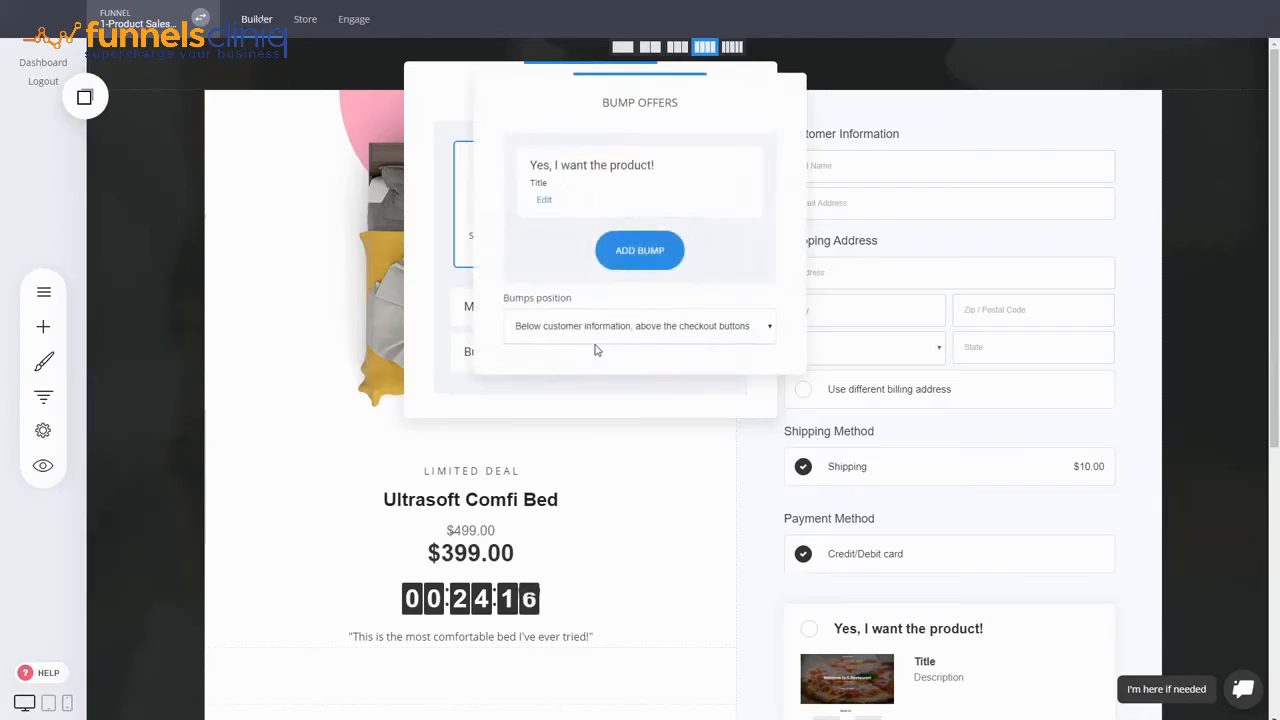
{"action": "left_click", "coordinate": [544, 201]}
{"action": "left_click", "coordinate": [565, 370]}
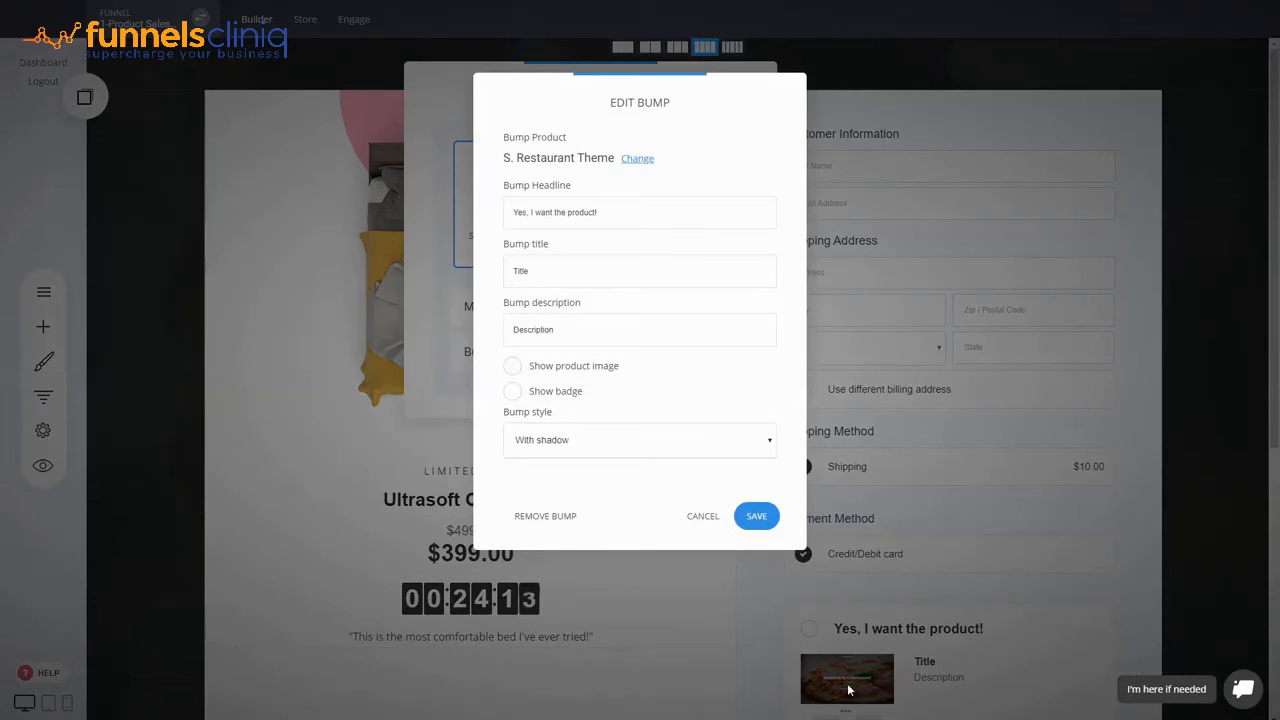
{"action": "left_click", "coordinate": [725, 515]}
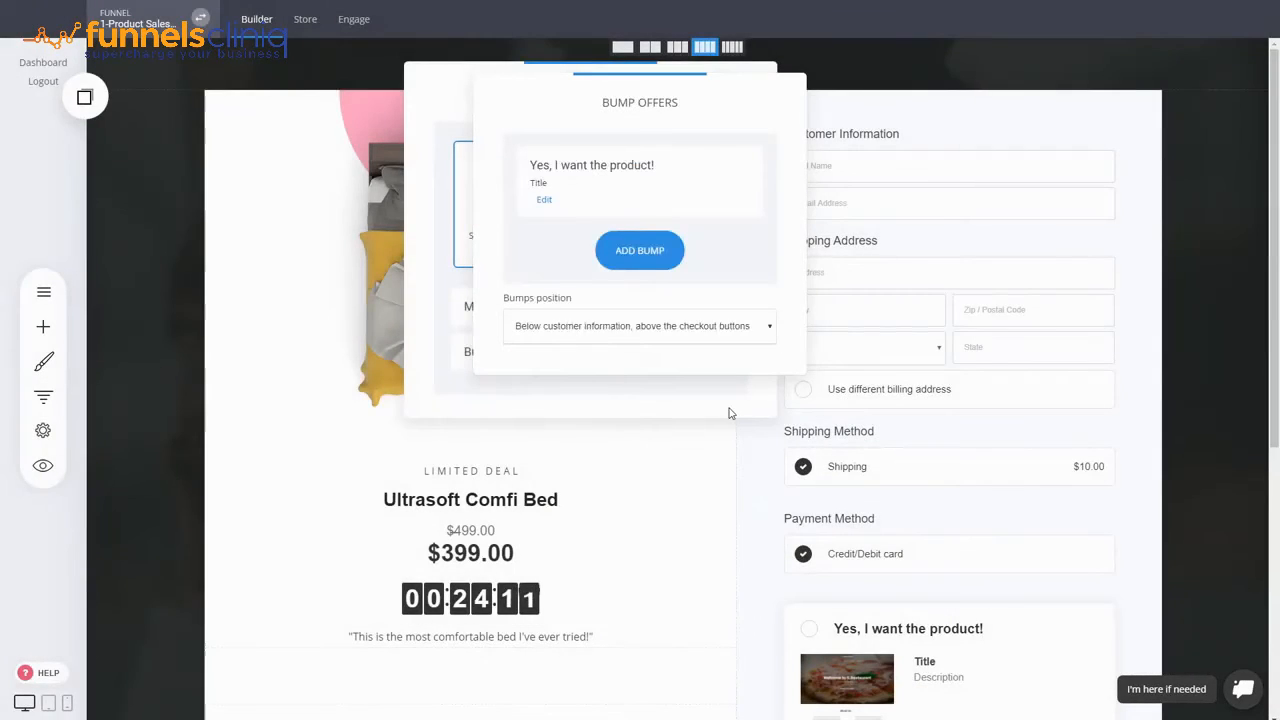
{"action": "left_click", "coordinate": [752, 414]}
{"action": "left_click", "coordinate": [963, 403]}
- Change the checkout's order bump style to 'With dashed border' and save the bump
{"action": "scroll", "coordinate": [990, 510], "scroll_direction": "down", "scroll_amount": 3}
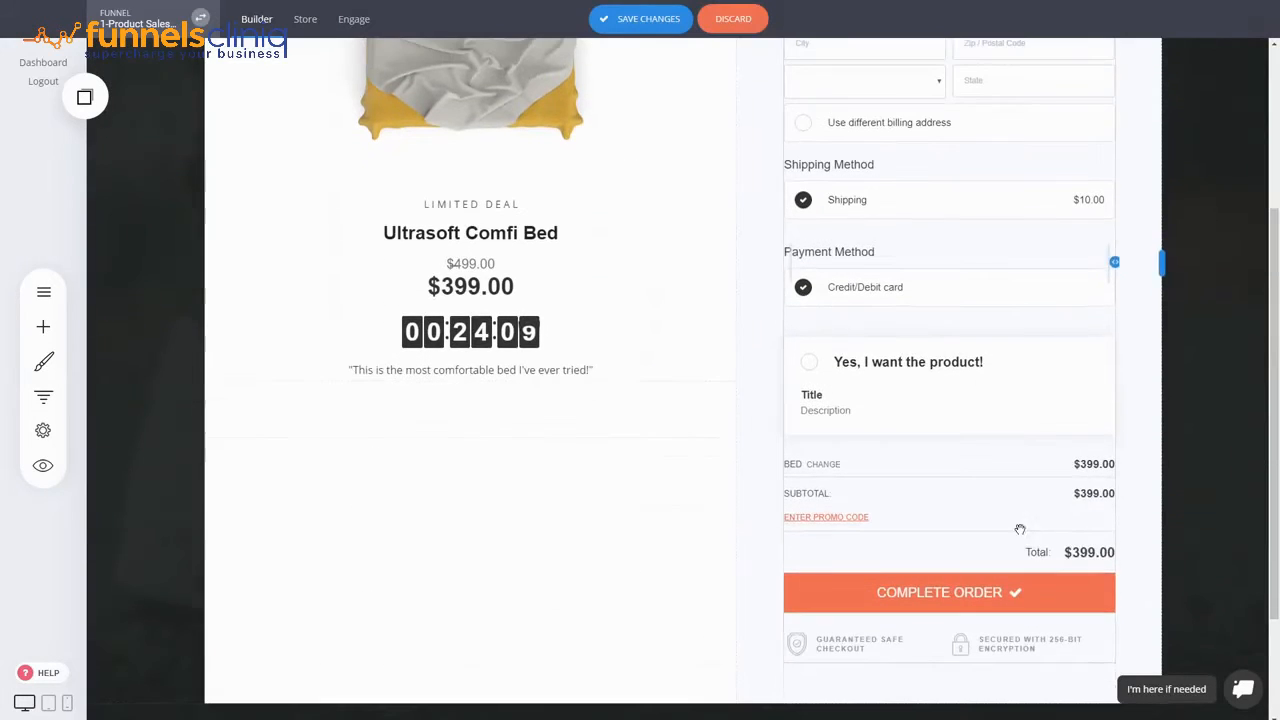
{"action": "scroll", "coordinate": [886, 357], "scroll_direction": "up", "scroll_amount": 3}
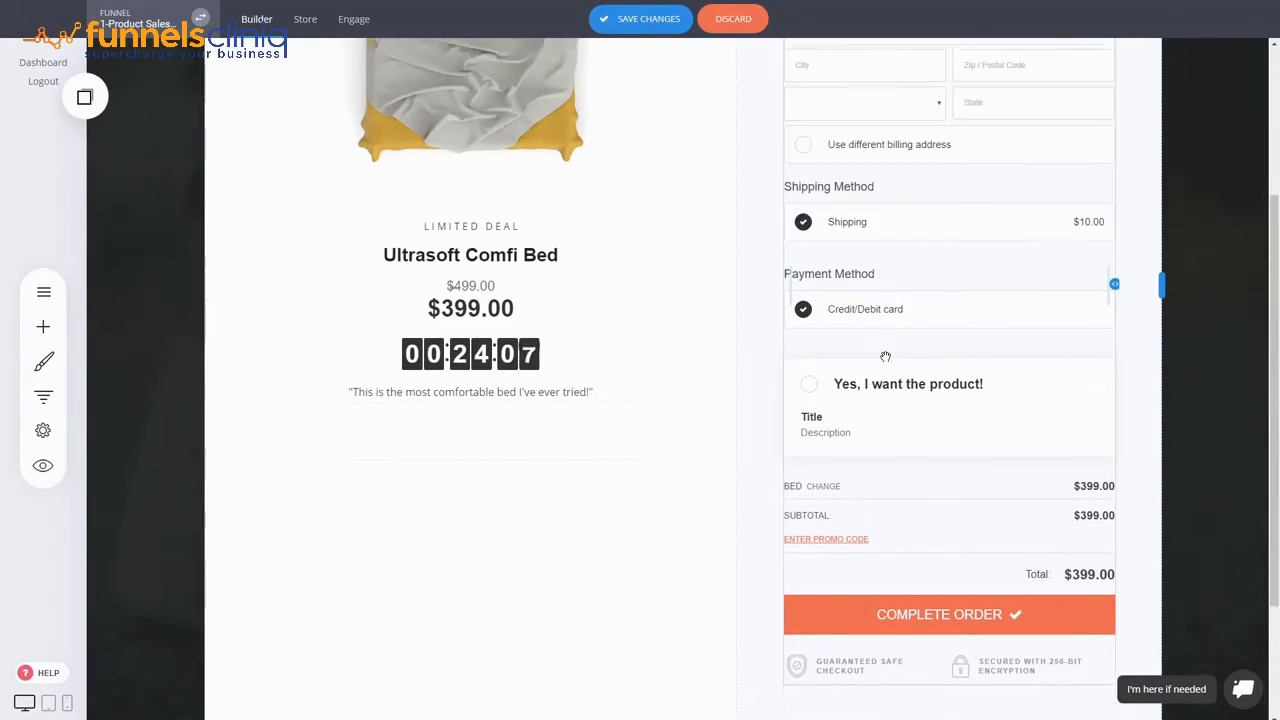
{"action": "scroll", "coordinate": [866, 110], "scroll_direction": "down", "scroll_amount": 1}
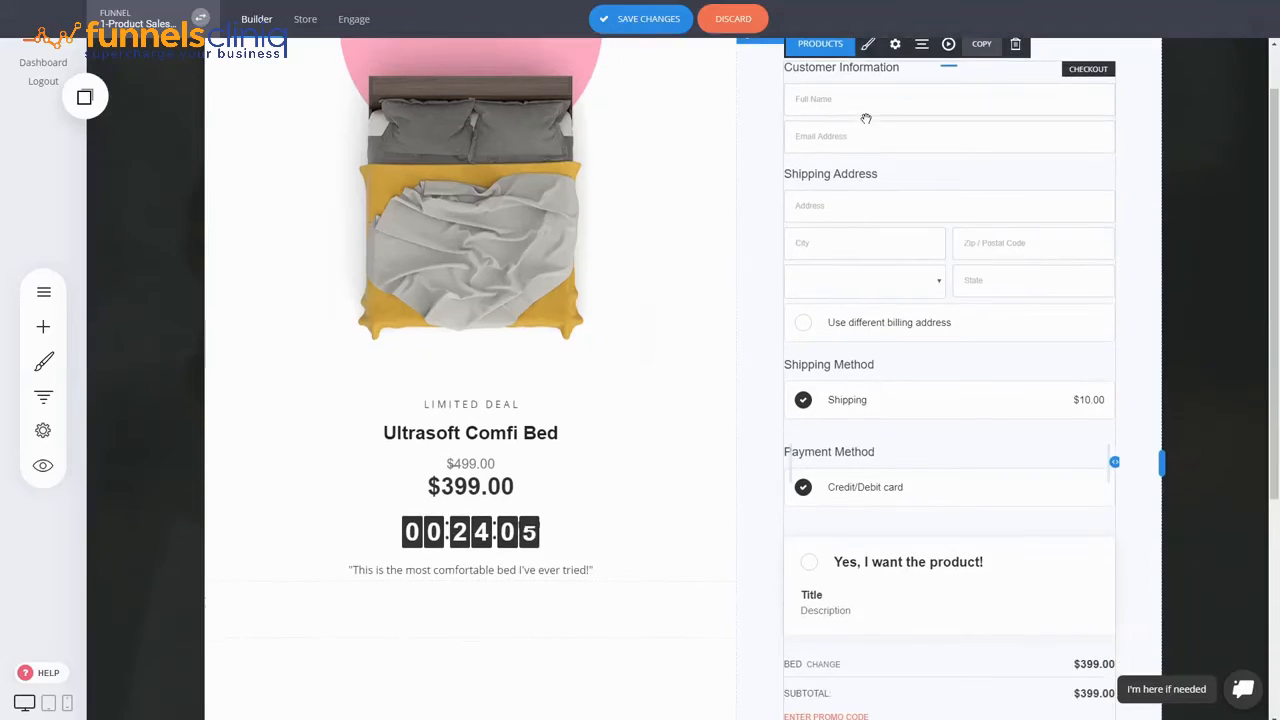
{"action": "left_click", "coordinate": [868, 47]}
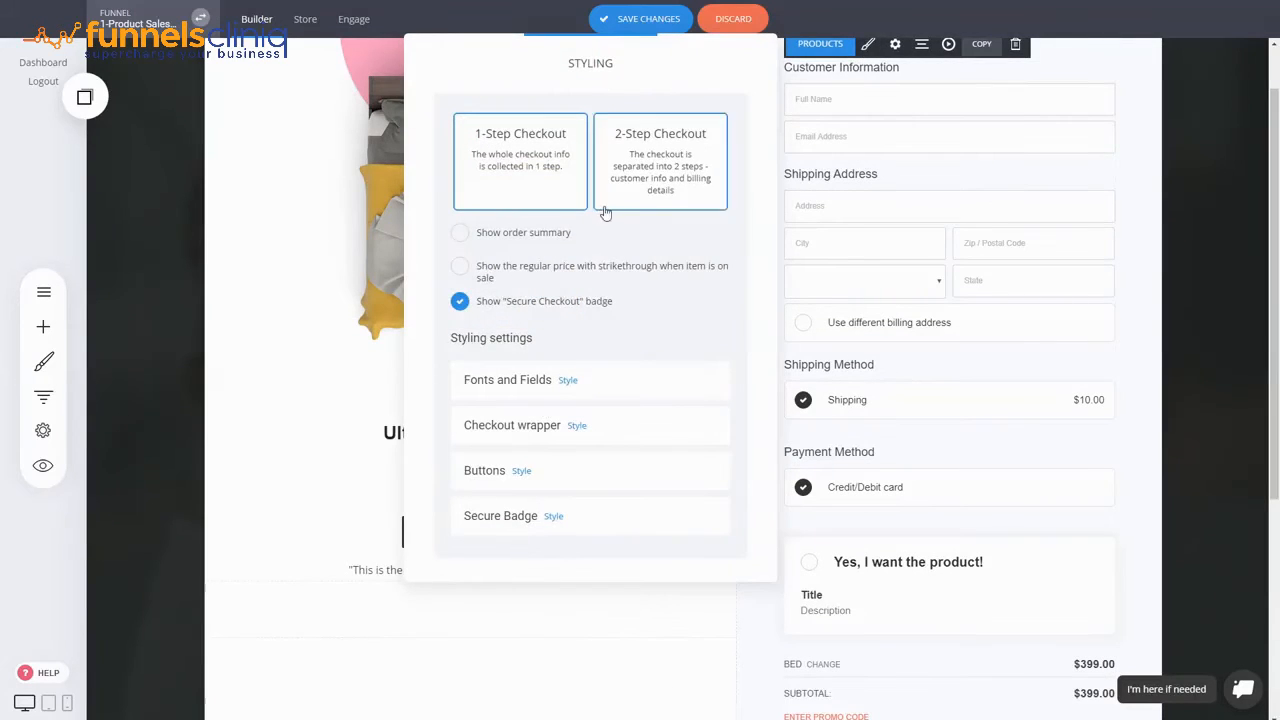
{"action": "left_click", "coordinate": [865, 96]}
{"action": "left_click", "coordinate": [820, 43]}
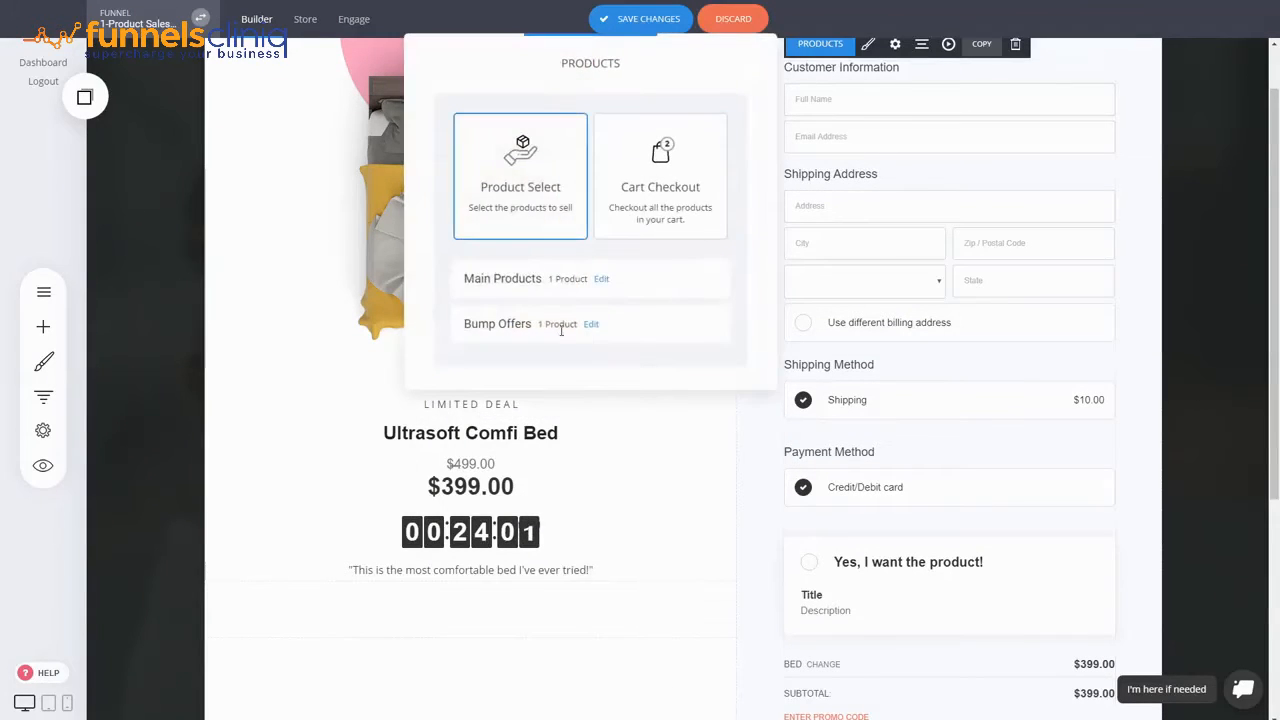
{"action": "left_click", "coordinate": [593, 325]}
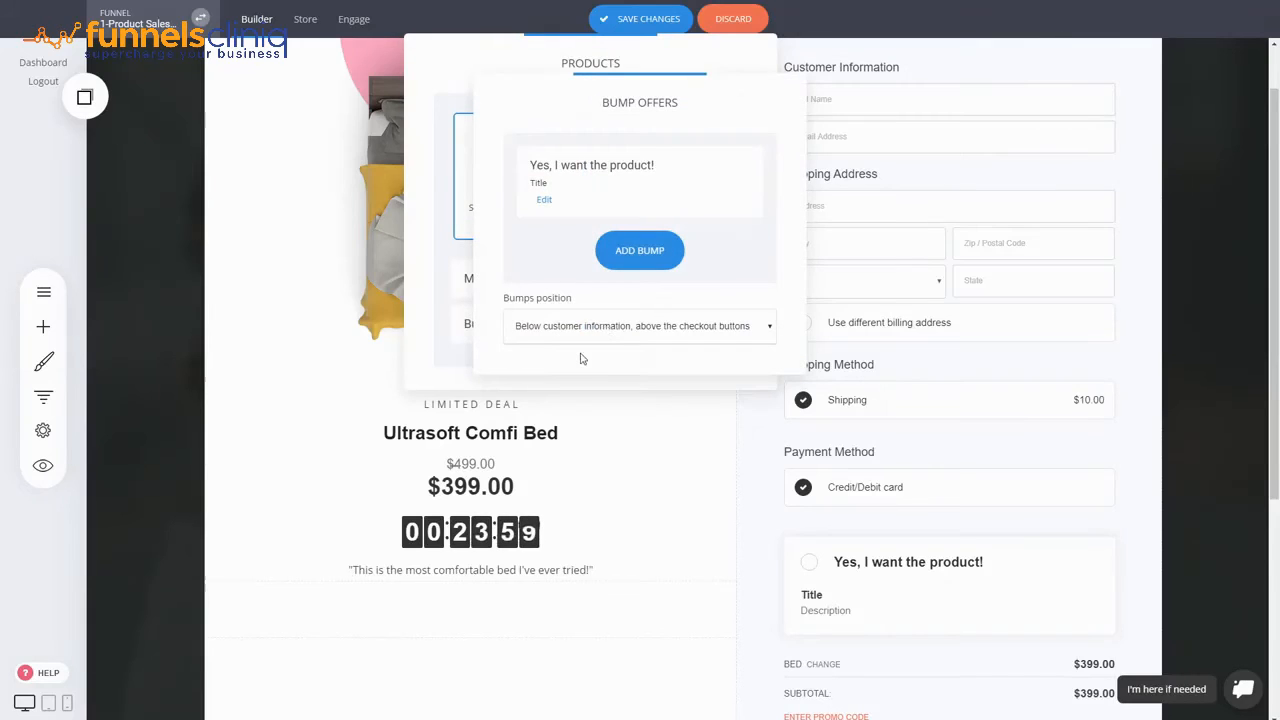
{"action": "left_click", "coordinate": [544, 199]}
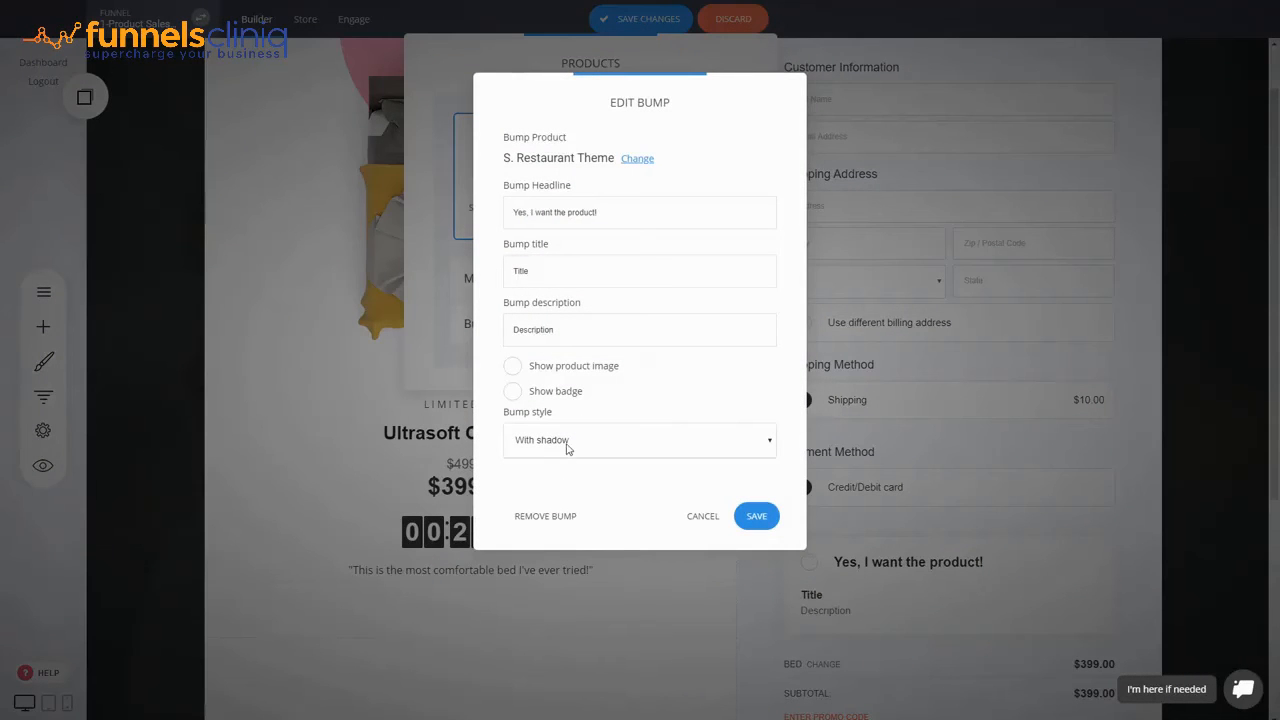
{"action": "left_click", "coordinate": [560, 484]}
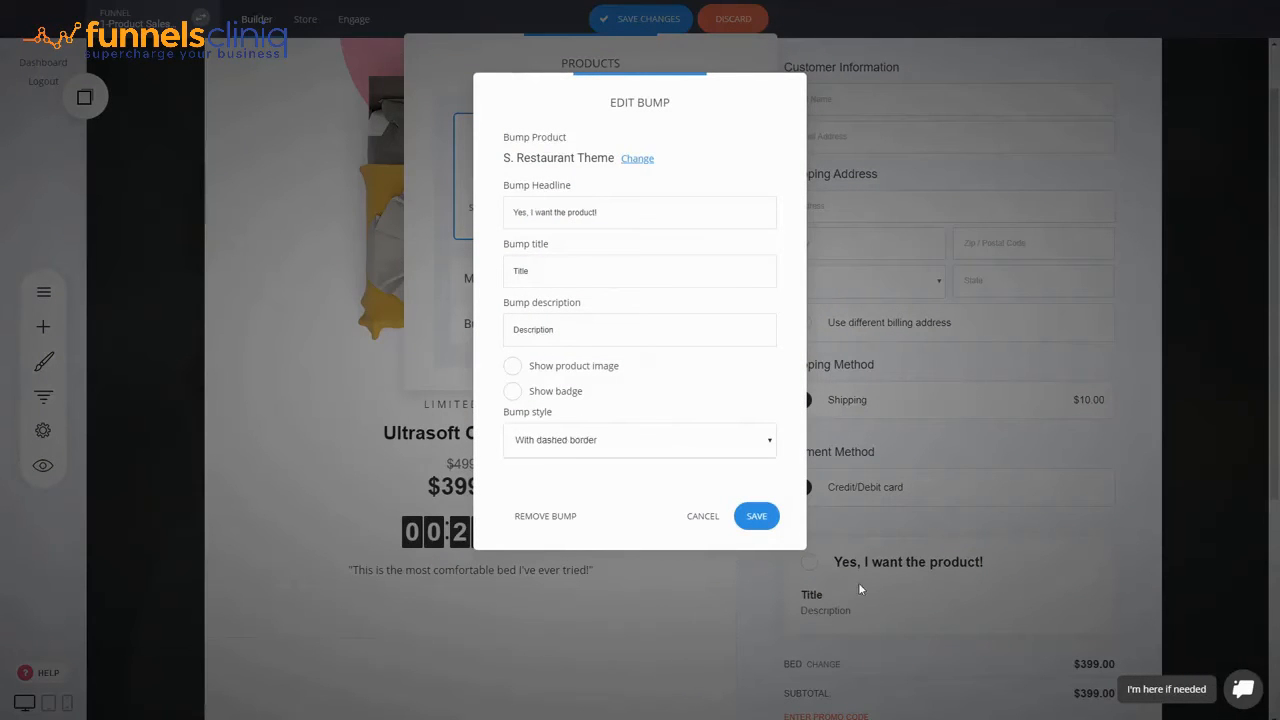
{"action": "left_click", "coordinate": [752, 518]}
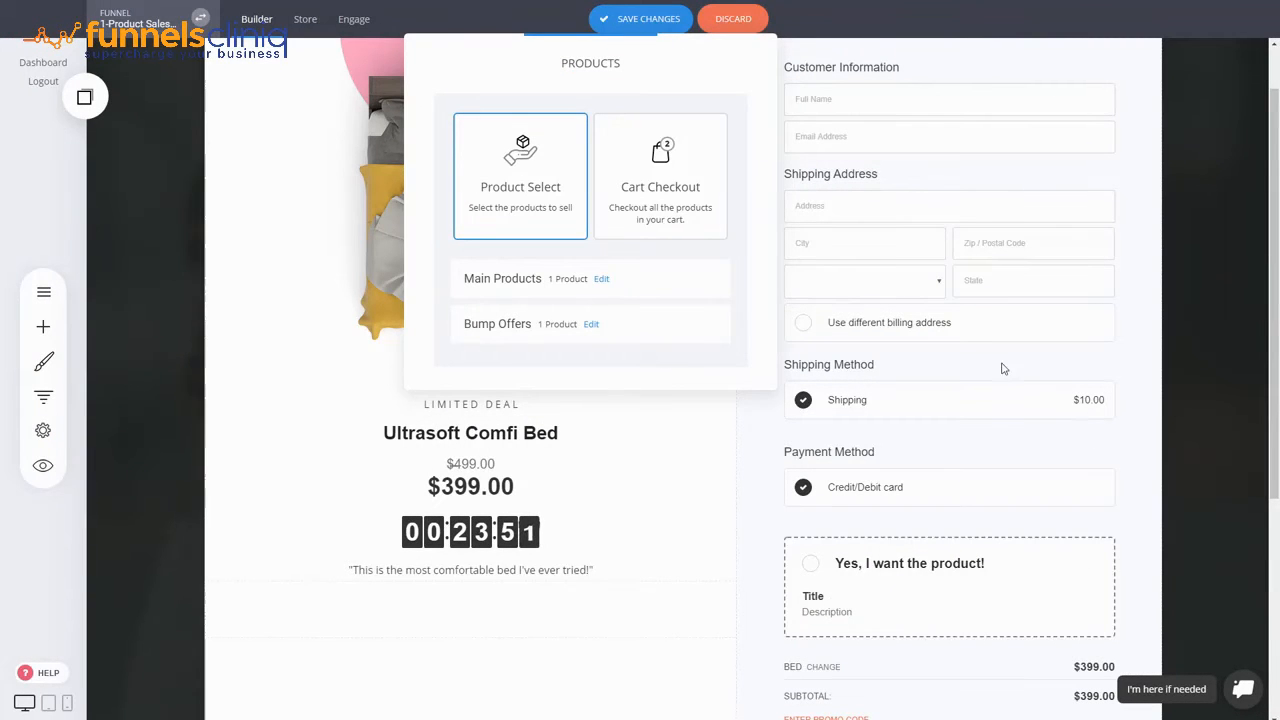
{"action": "left_click", "coordinate": [956, 448]}
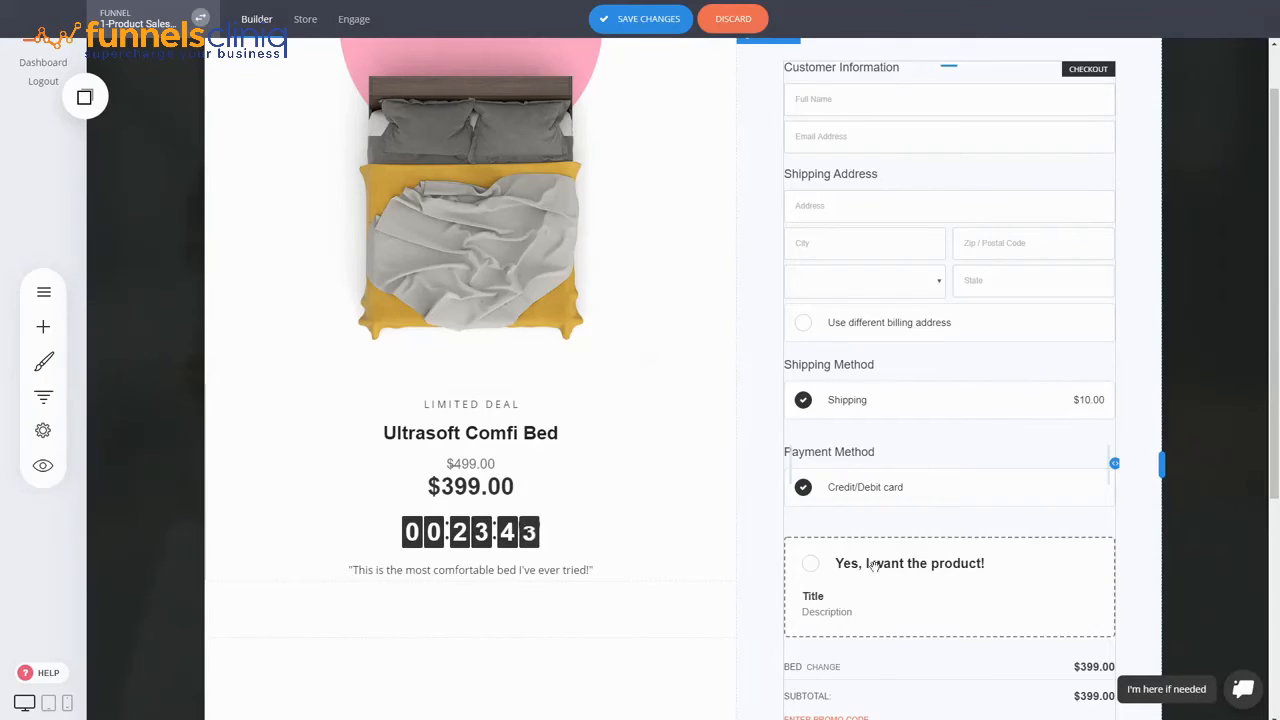
- Save the Checkout page changes
{"action": "key", "text": "ctrl+s"}
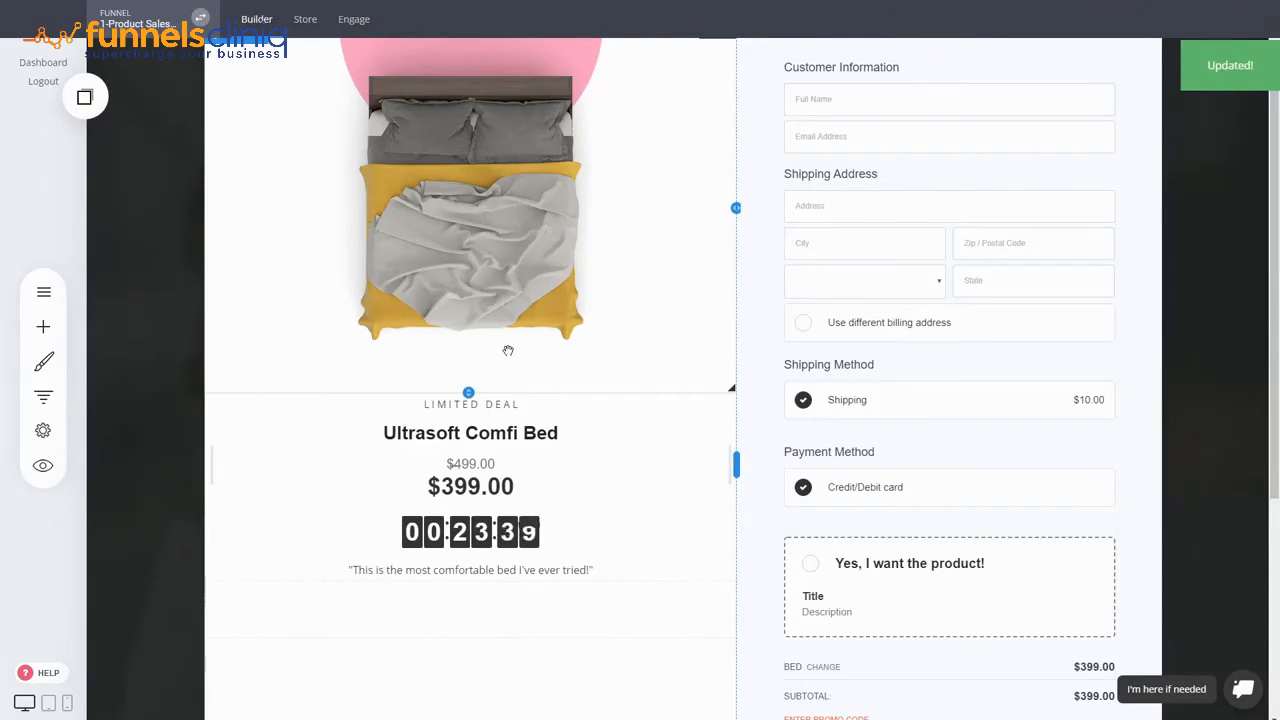
{"action": "left_click", "coordinate": [46, 399]}
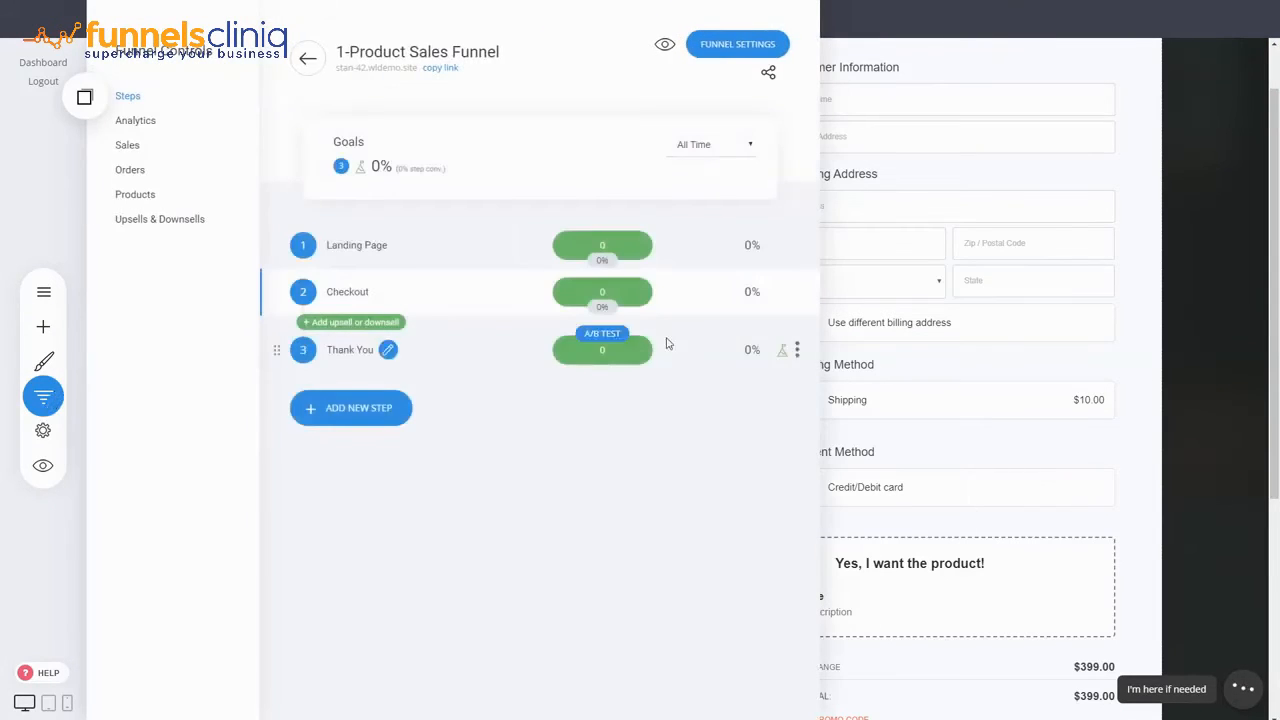
{"action": "left_click", "coordinate": [1014, 305]}
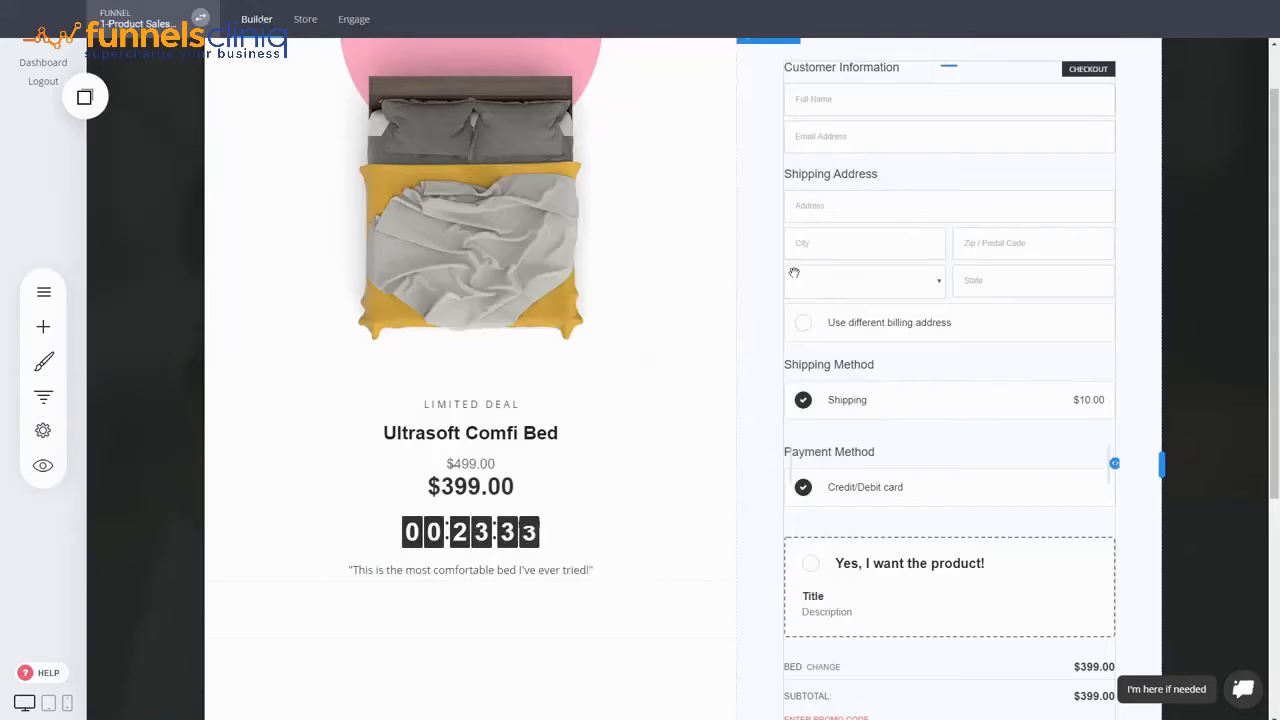
{"action": "scroll", "coordinate": [975, 440], "scroll_direction": "up", "scroll_amount": 1}
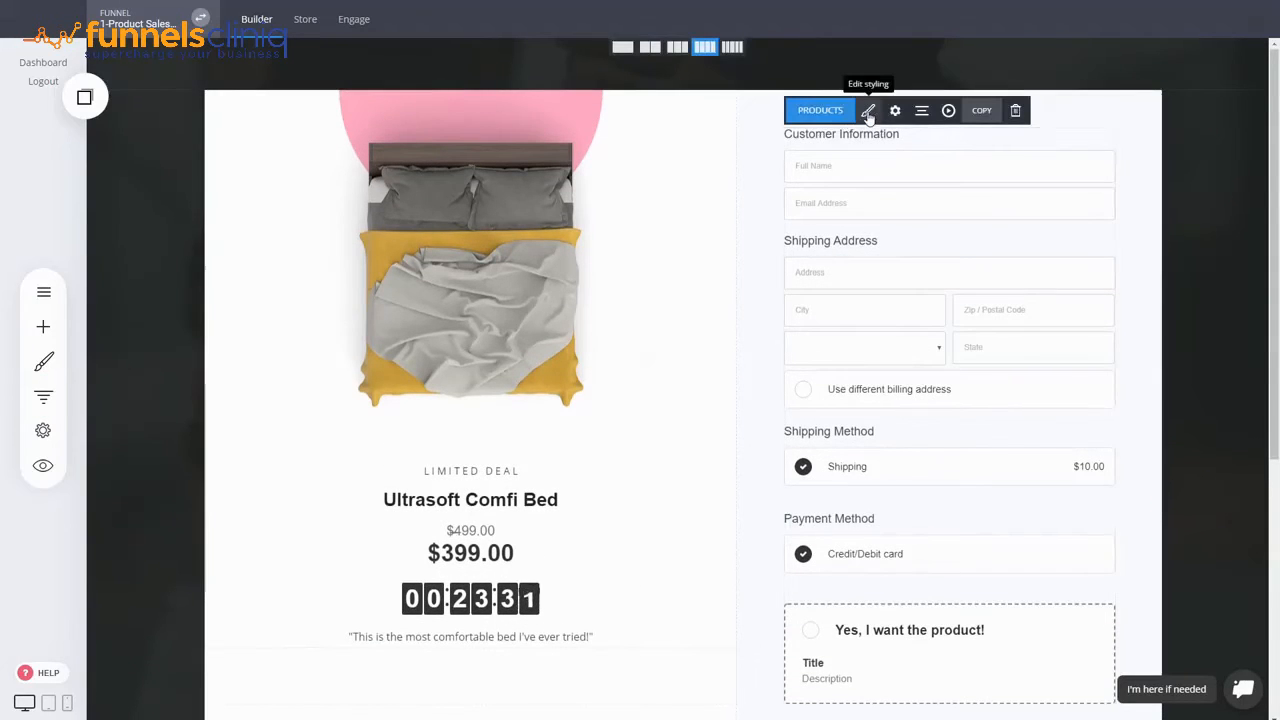
- Switch the checkout to the 2-Step Checkout layout and save the page
{"action": "left_click", "coordinate": [868, 112]}
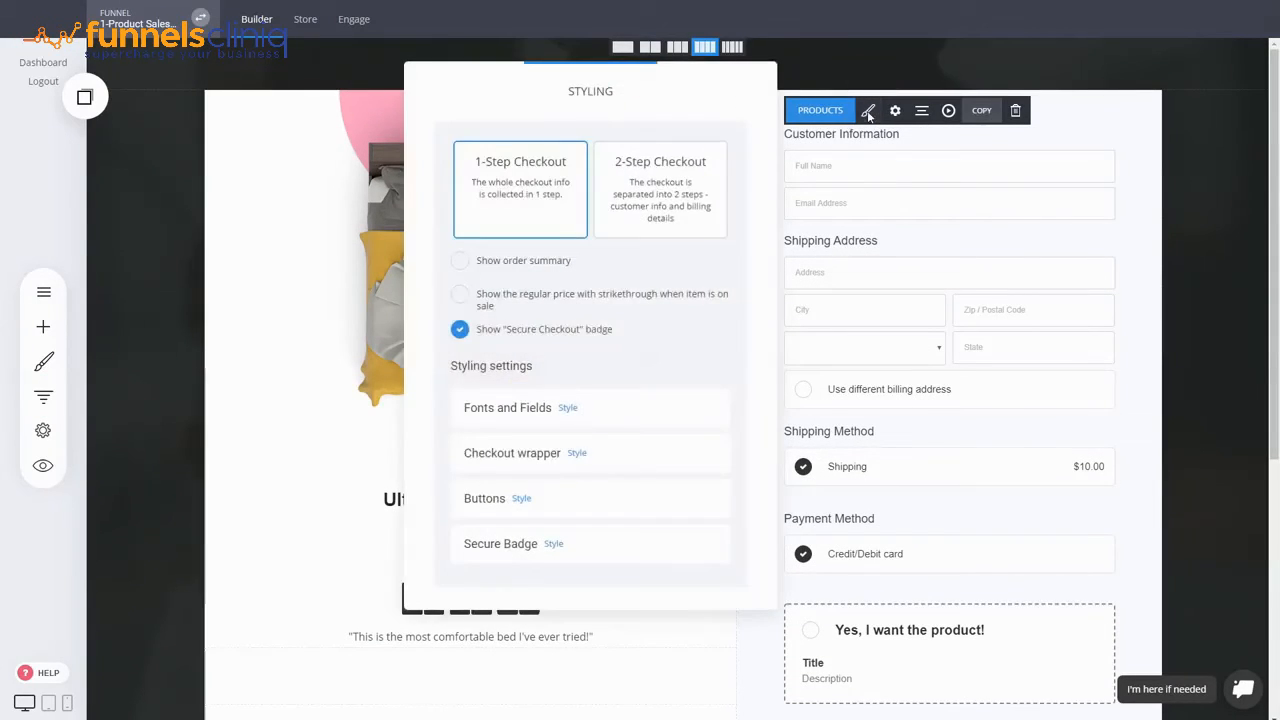
{"action": "left_click", "coordinate": [683, 197]}
{"action": "left_click", "coordinate": [951, 283]}
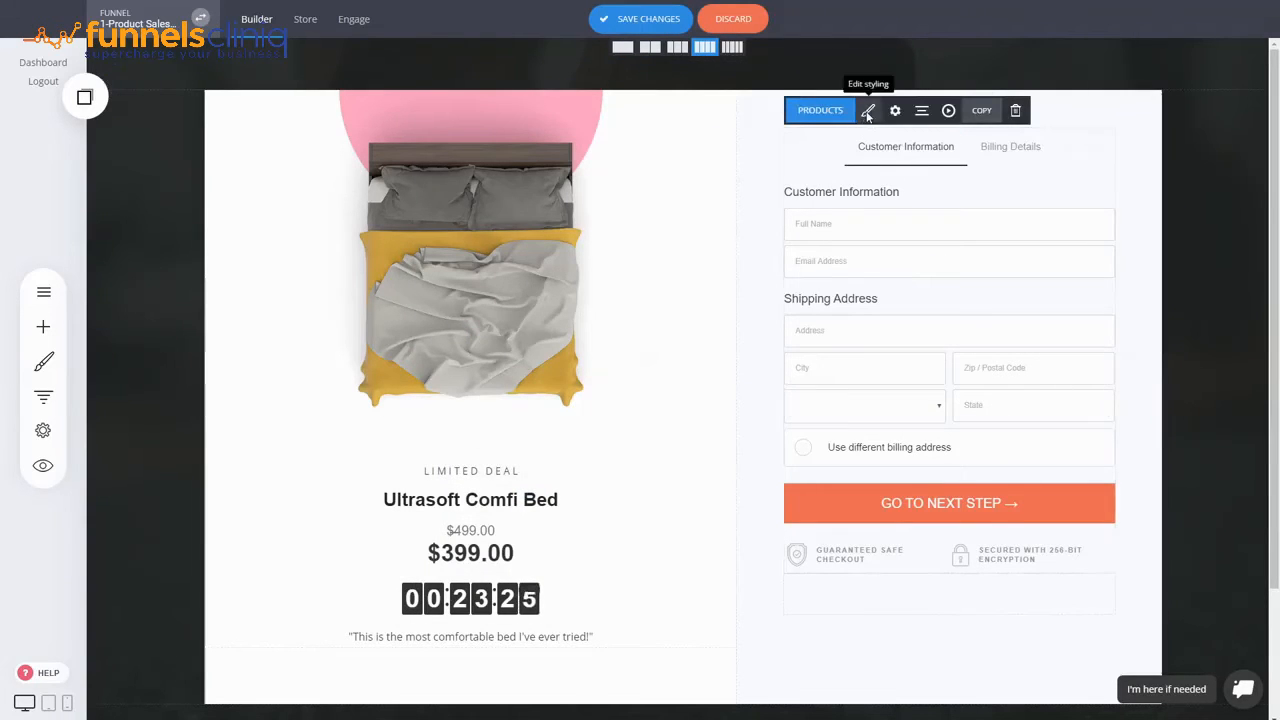
{"action": "left_click", "coordinate": [868, 112]}
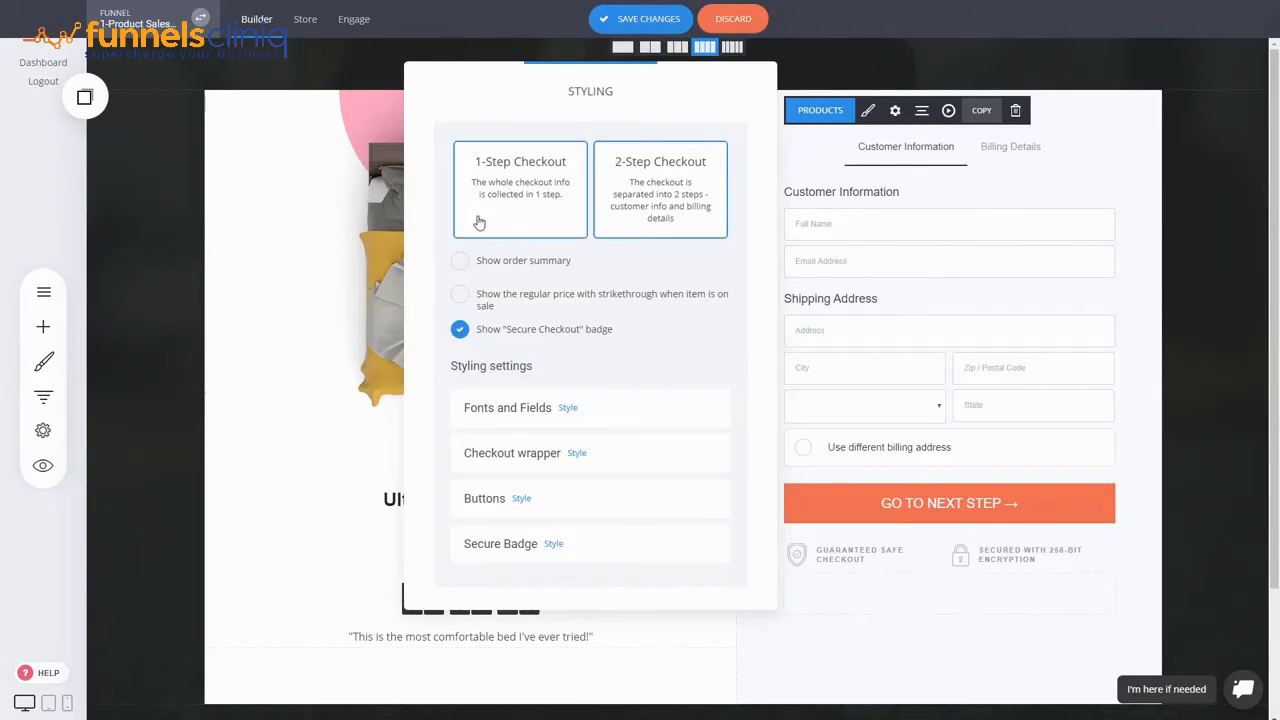
{"action": "left_click", "coordinate": [912, 294]}
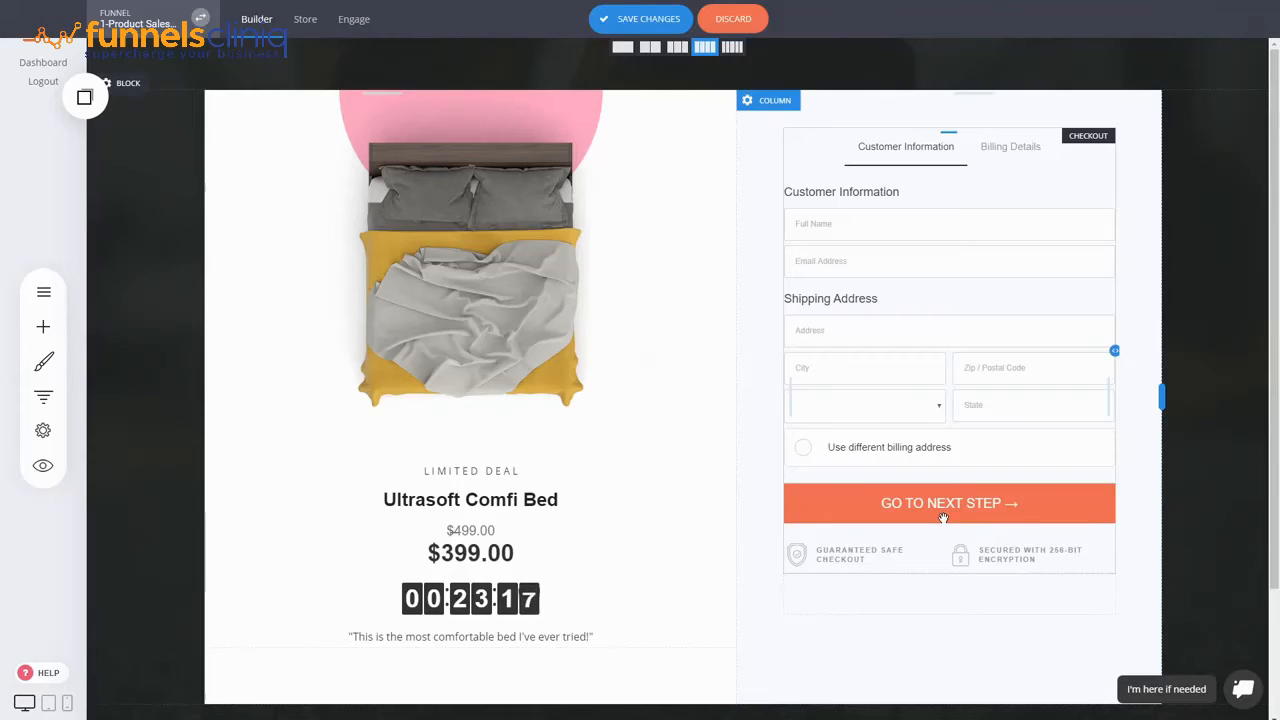
{"action": "key", "text": "ctrl+s"}
{"action": "left_click", "coordinate": [45, 396]}
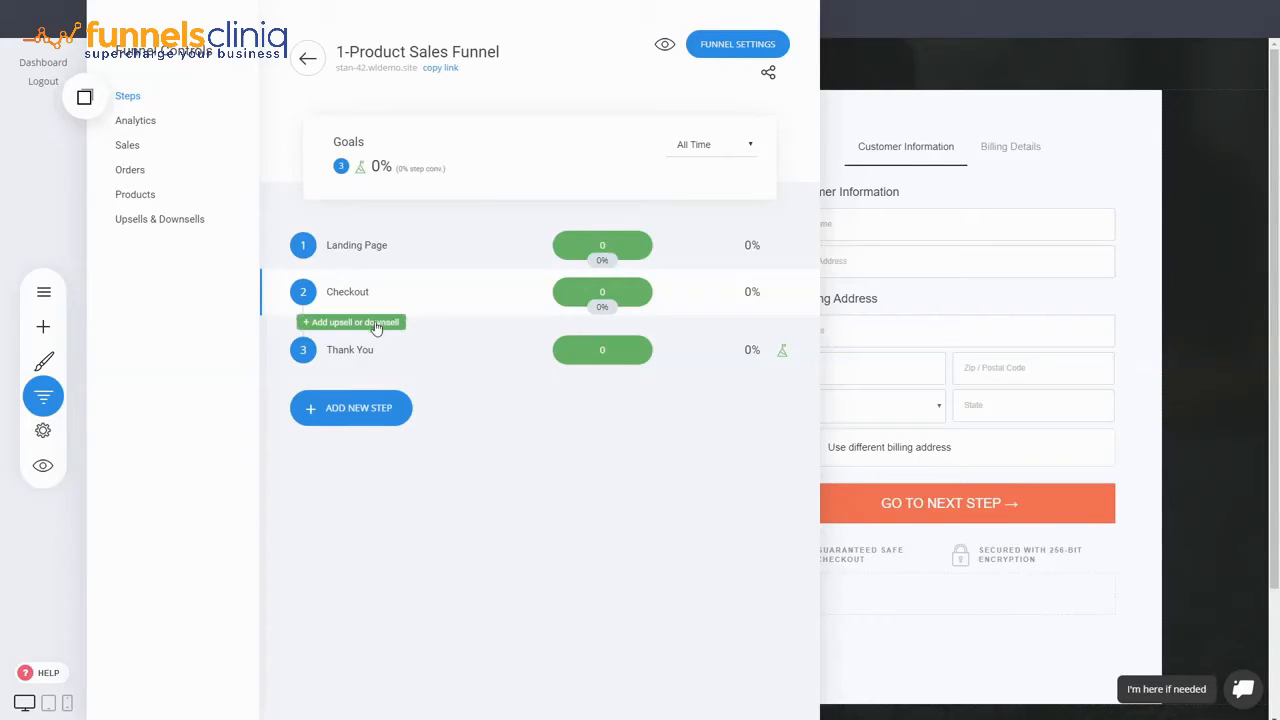
- Add a full-page upsell step after Checkout and browse the upsell templates
{"action": "left_click", "coordinate": [341, 326]}
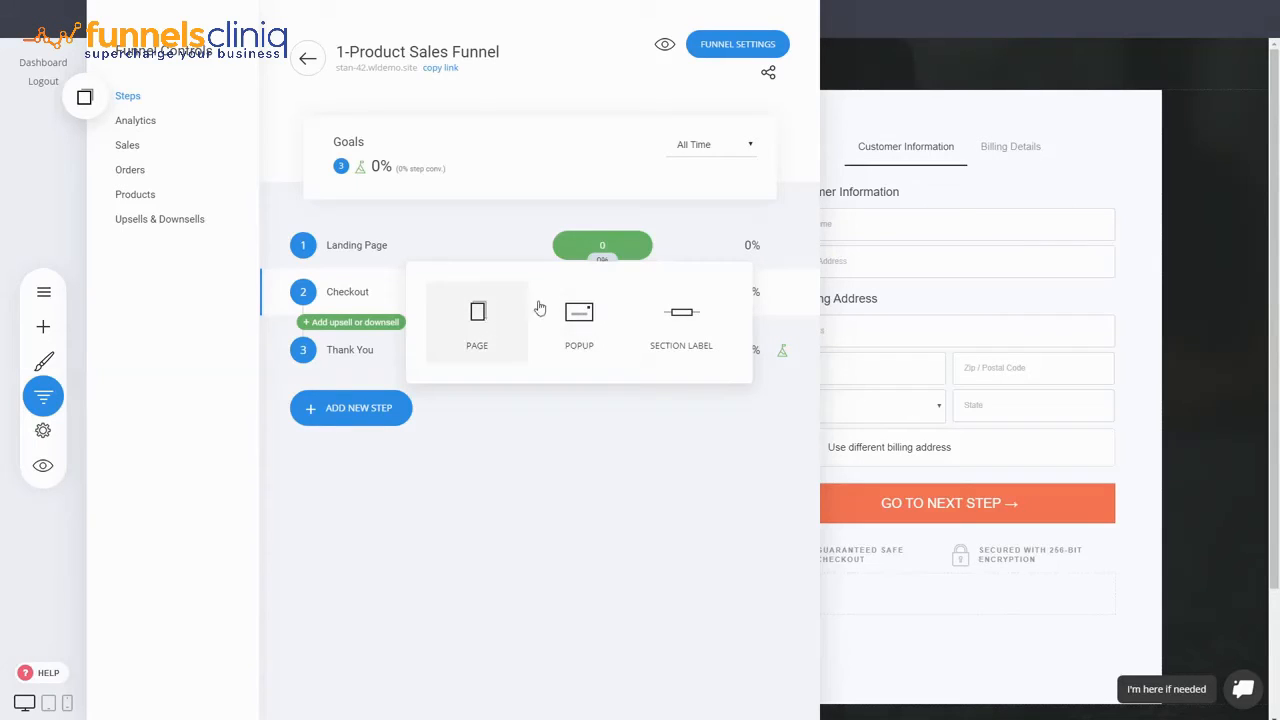
{"action": "left_click", "coordinate": [479, 318]}
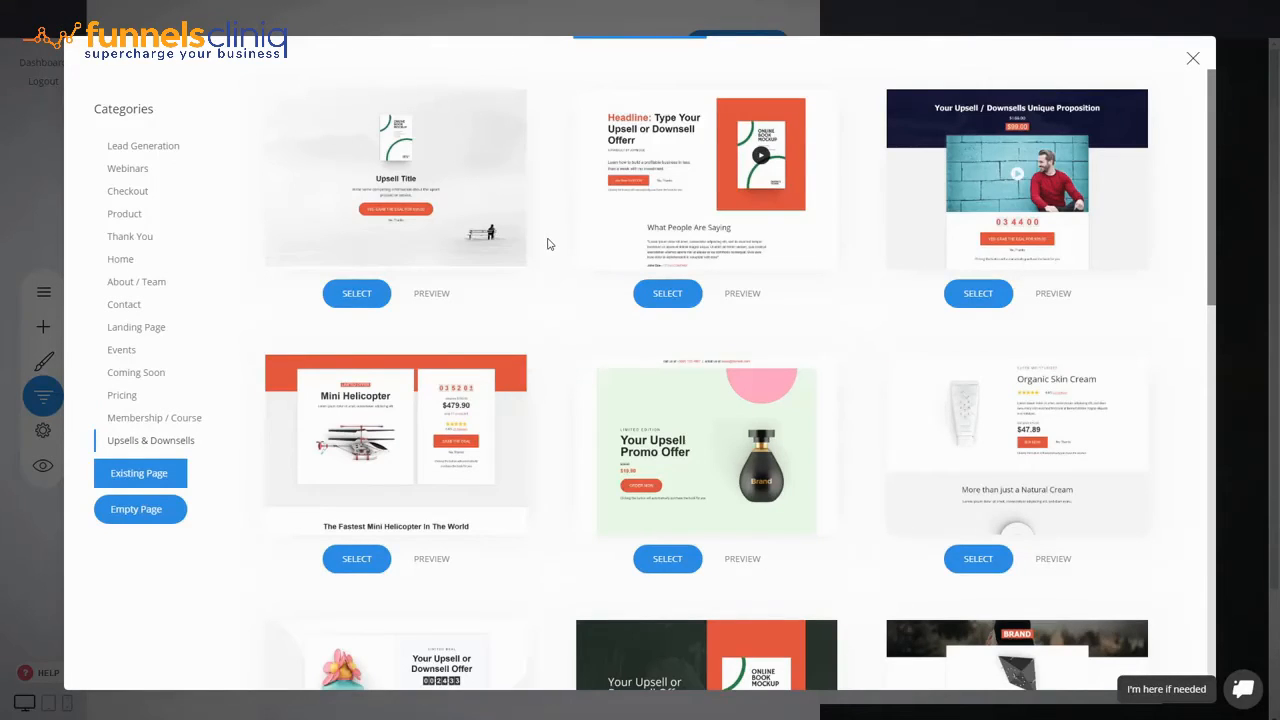
{"action": "scroll", "coordinate": [547, 243], "scroll_direction": "down", "scroll_amount": 3}
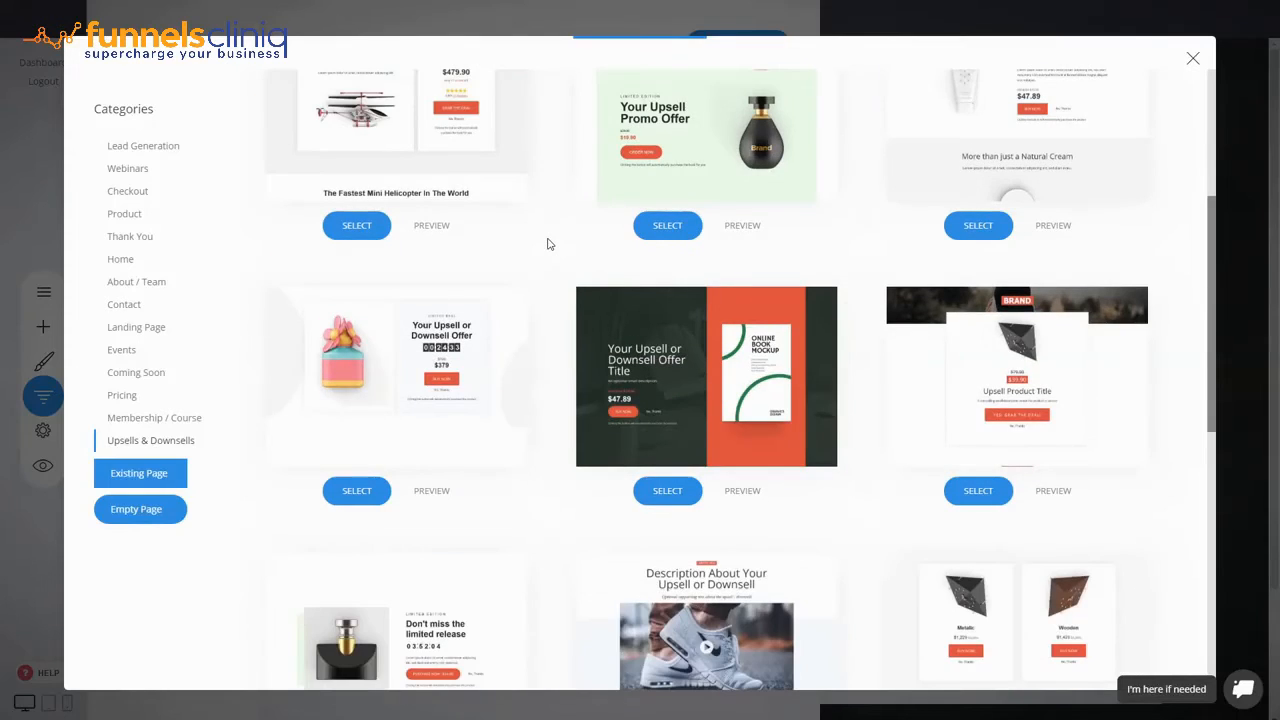
{"action": "scroll", "coordinate": [547, 243], "scroll_direction": "down", "scroll_amount": 3}
{"action": "scroll", "coordinate": [547, 243], "scroll_direction": "up", "scroll_amount": 6}
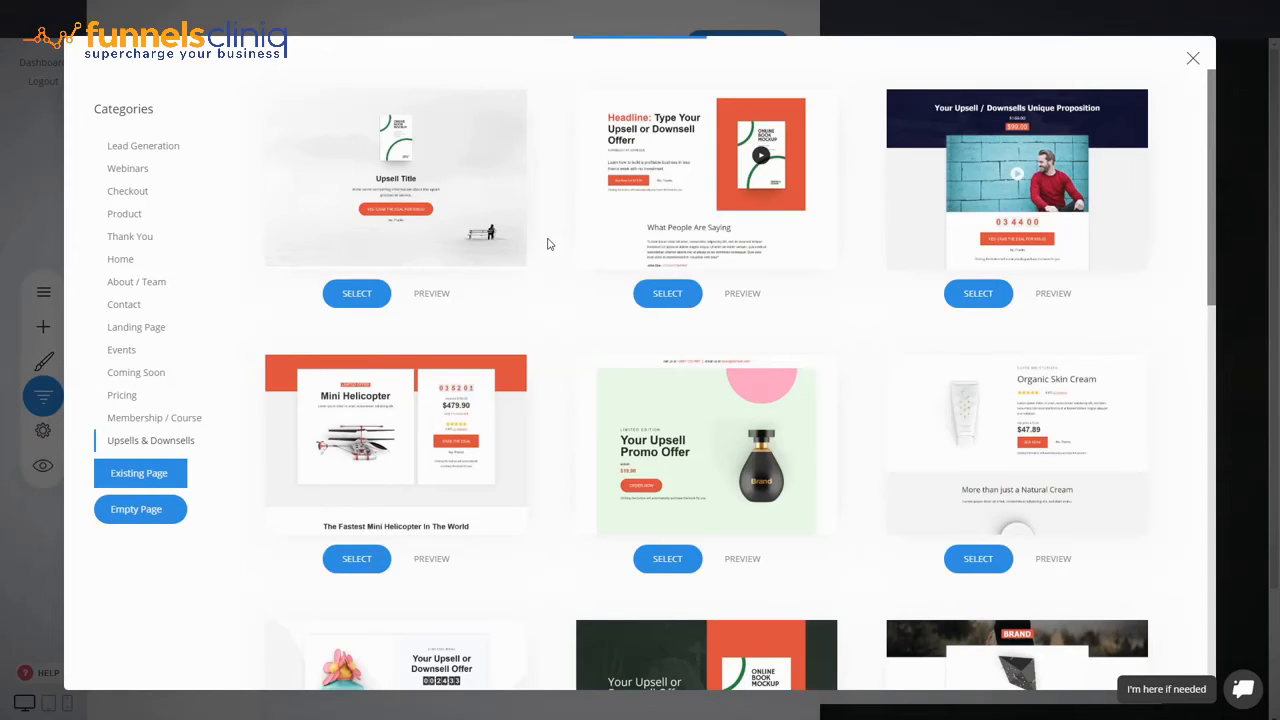
{"action": "scroll", "coordinate": [563, 250], "scroll_direction": "down", "scroll_amount": 6}
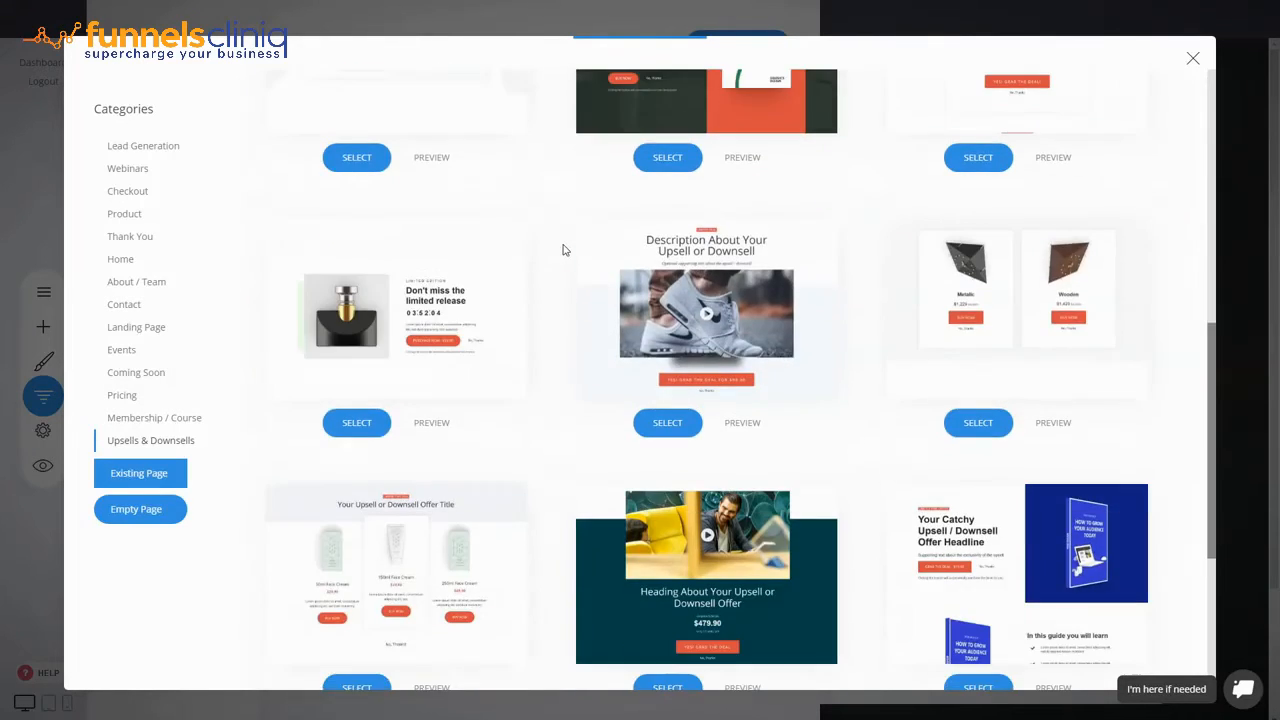
{"action": "scroll", "coordinate": [563, 250], "scroll_direction": "down", "scroll_amount": 3}
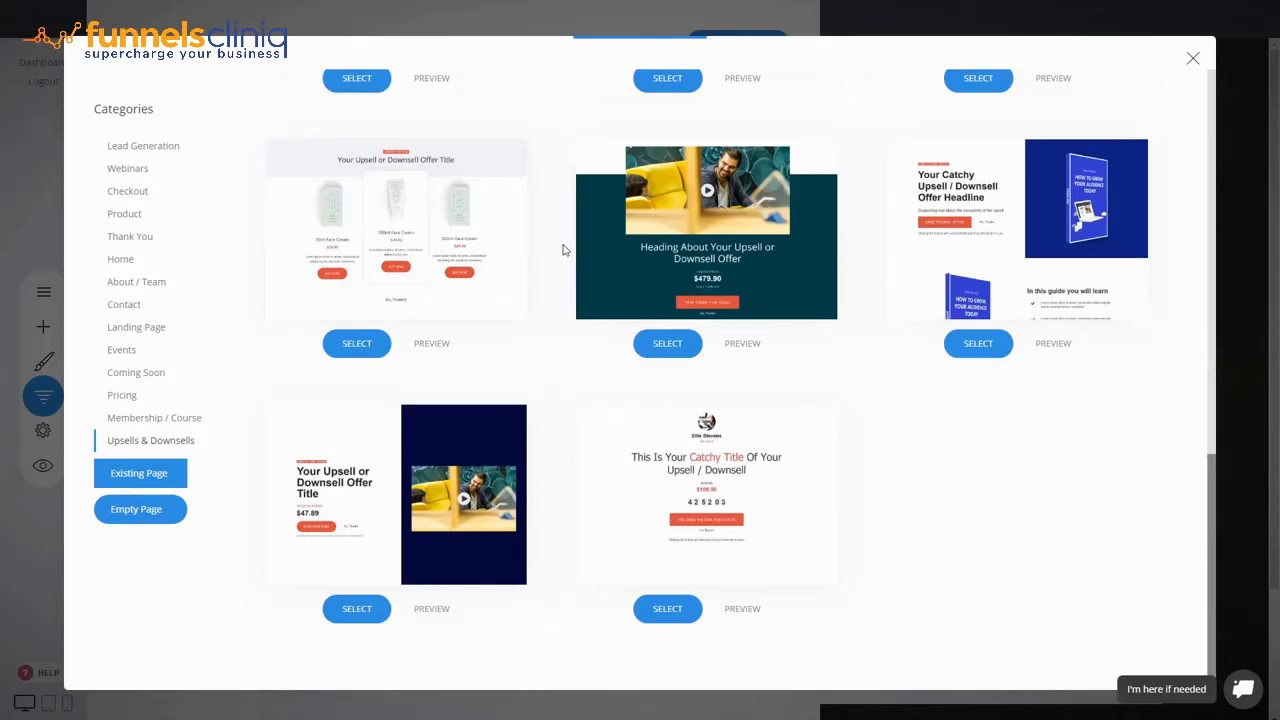
{"action": "scroll", "coordinate": [563, 250], "scroll_direction": "up", "scroll_amount": 5}
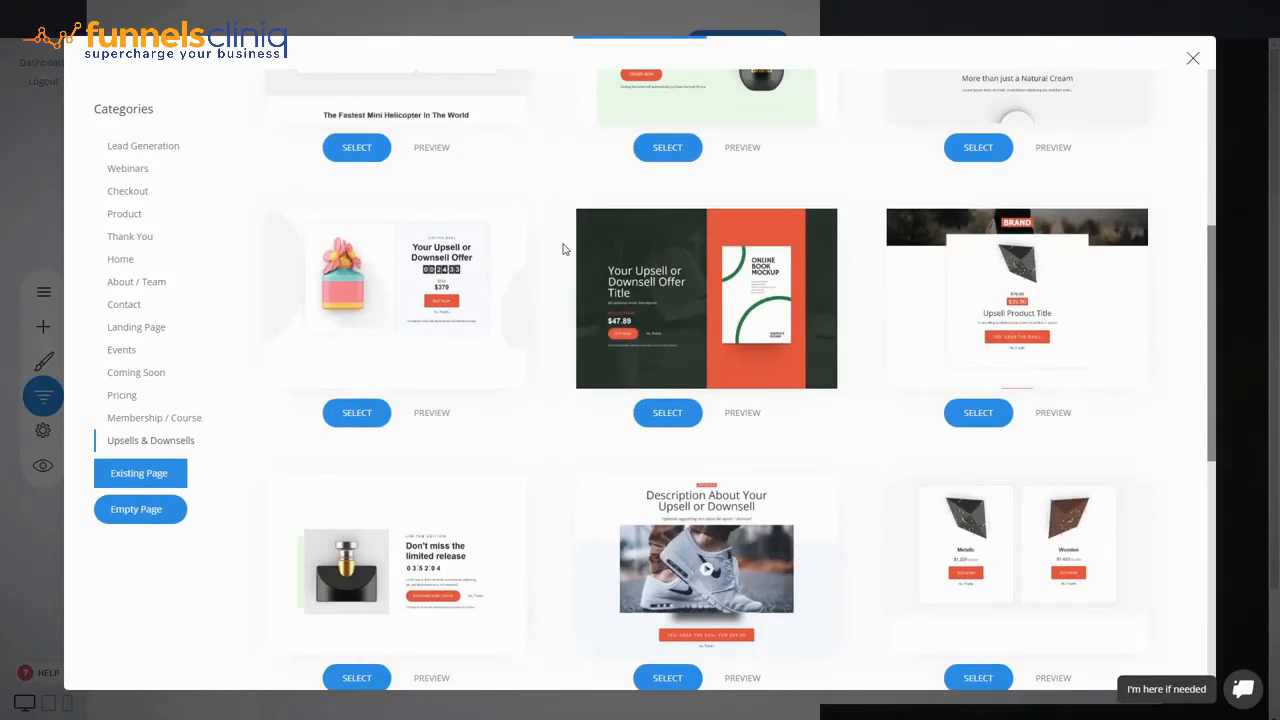
{"action": "scroll", "coordinate": [563, 250], "scroll_direction": "up", "scroll_amount": 2}
{"action": "scroll", "coordinate": [563, 250], "scroll_direction": "up", "scroll_amount": 1}
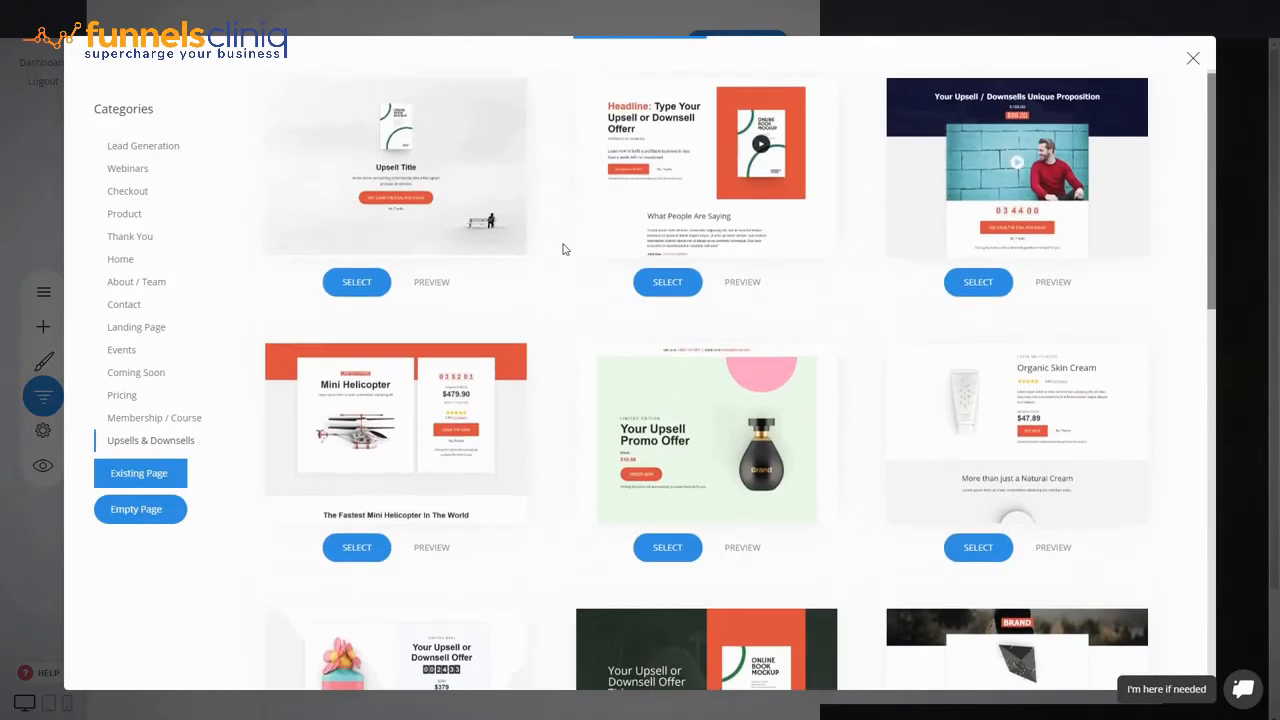
{"action": "scroll", "coordinate": [563, 250], "scroll_direction": "down", "scroll_amount": 2}
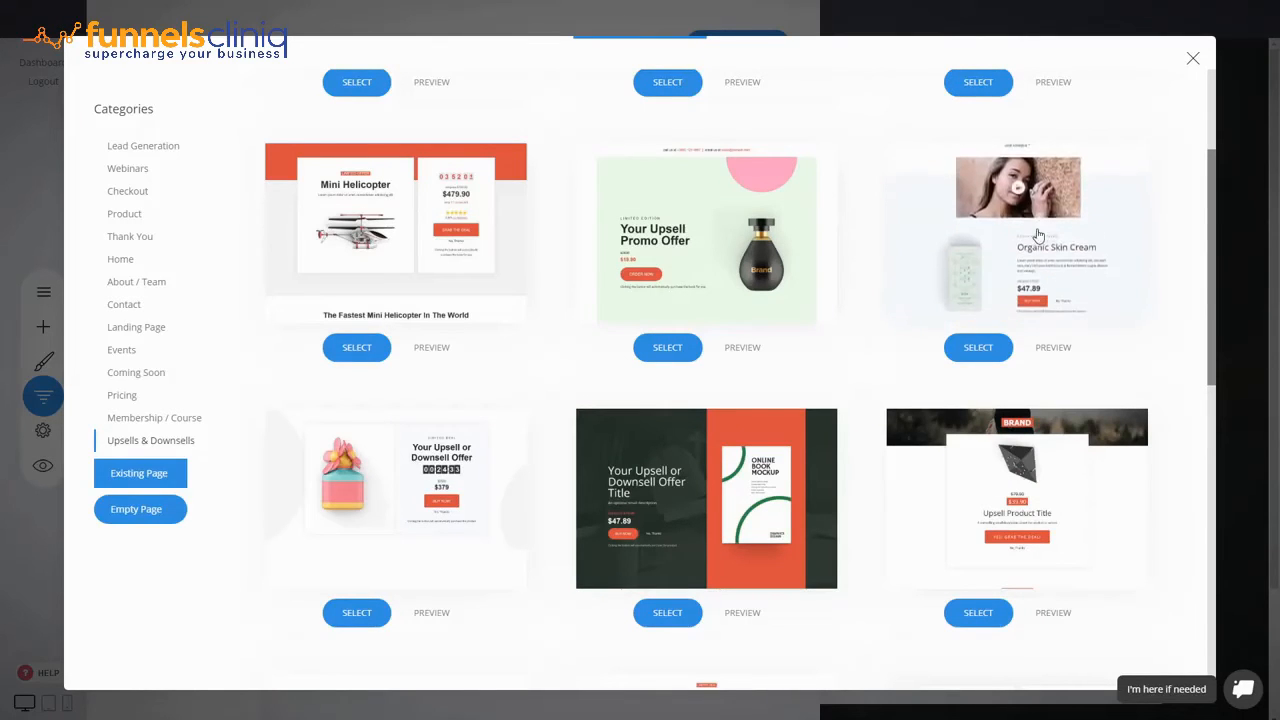
- Create the page from the Organic Skin Cream template, named 'Upsell'
{"action": "left_click", "coordinate": [1030, 235]}
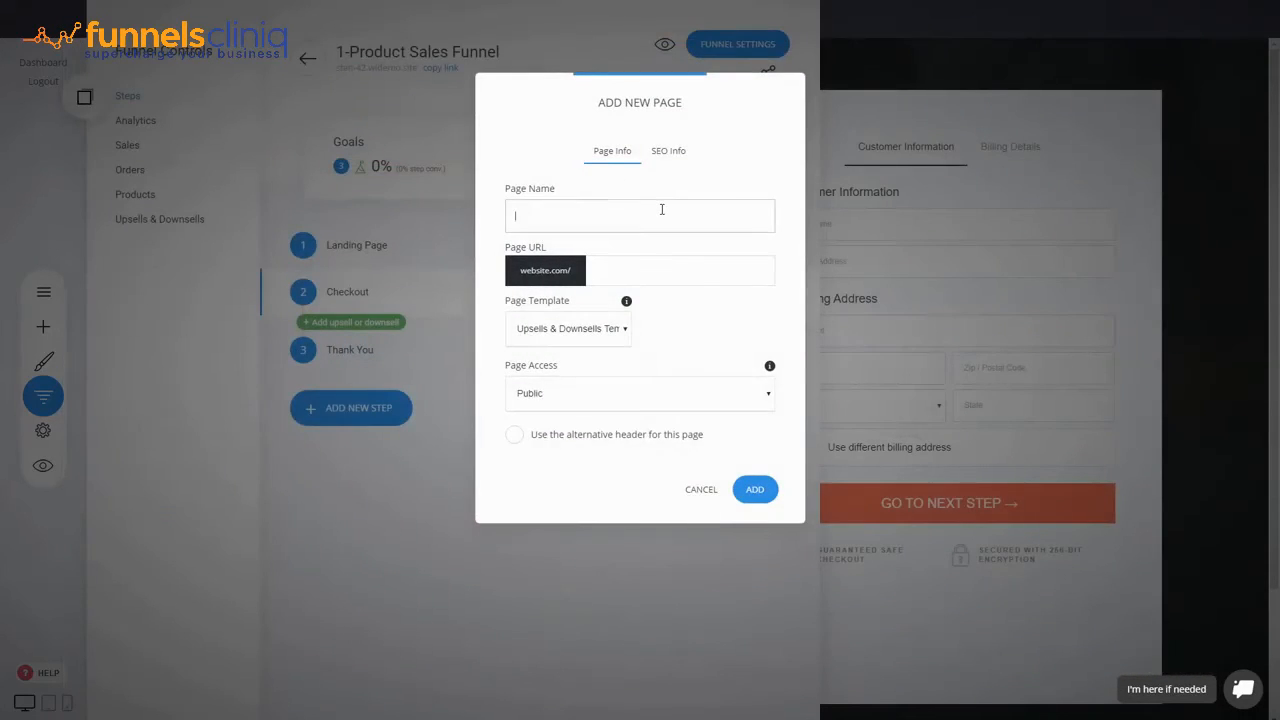
{"action": "type", "text": "Upsell"}
{"action": "left_click", "coordinate": [757, 490]}
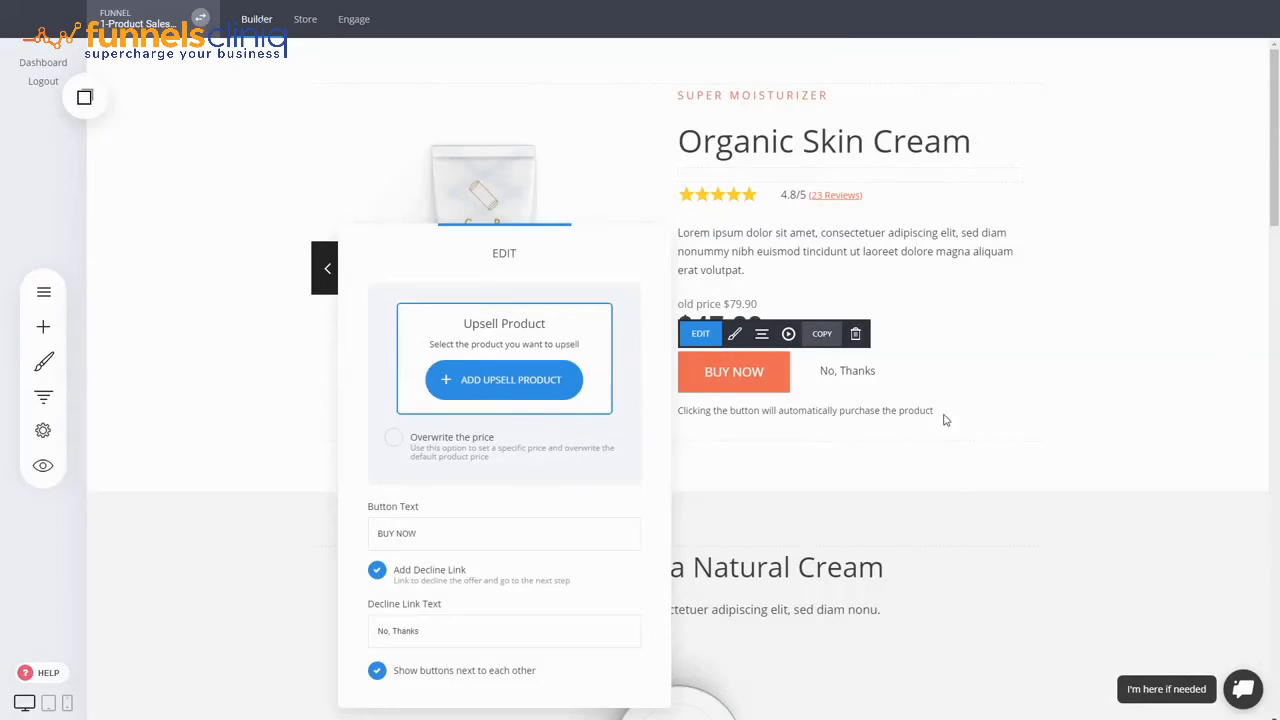
- Set Web Building Theme as the product the upsell offers
{"action": "left_click_drag", "start_coordinate": [536, 256], "coordinate": [383, 212]}
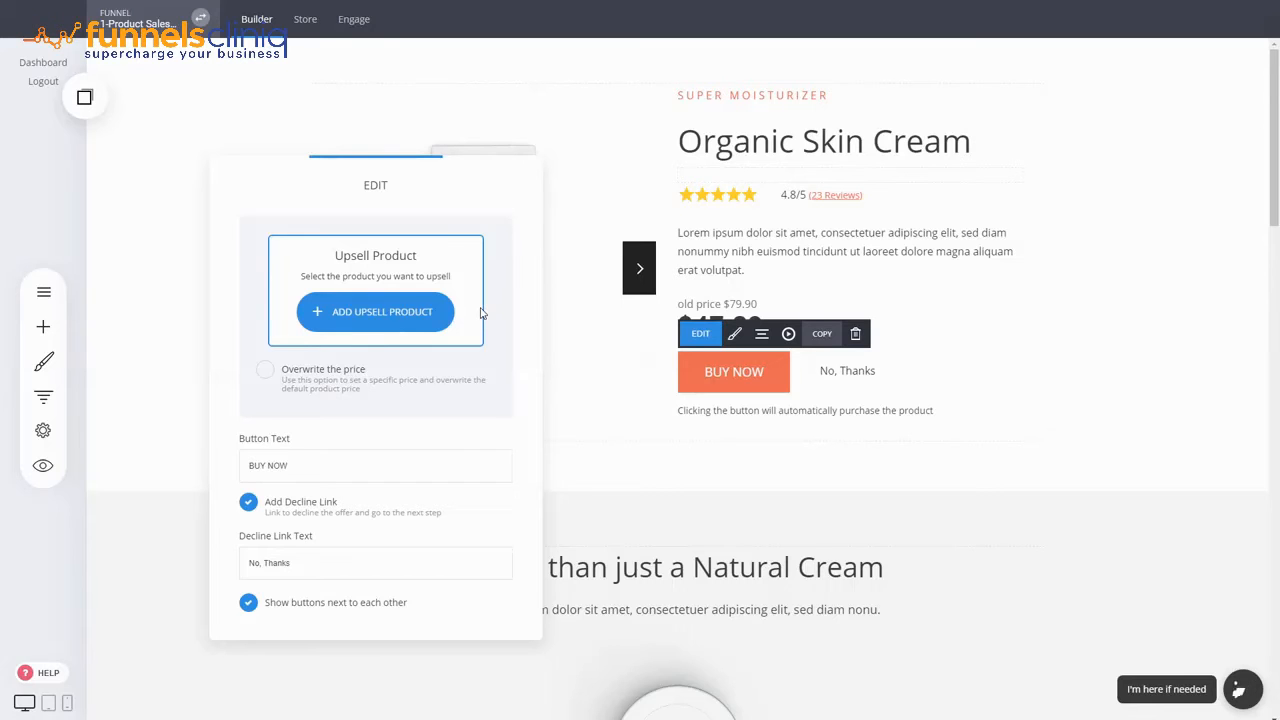
{"action": "left_click", "coordinate": [371, 311]}
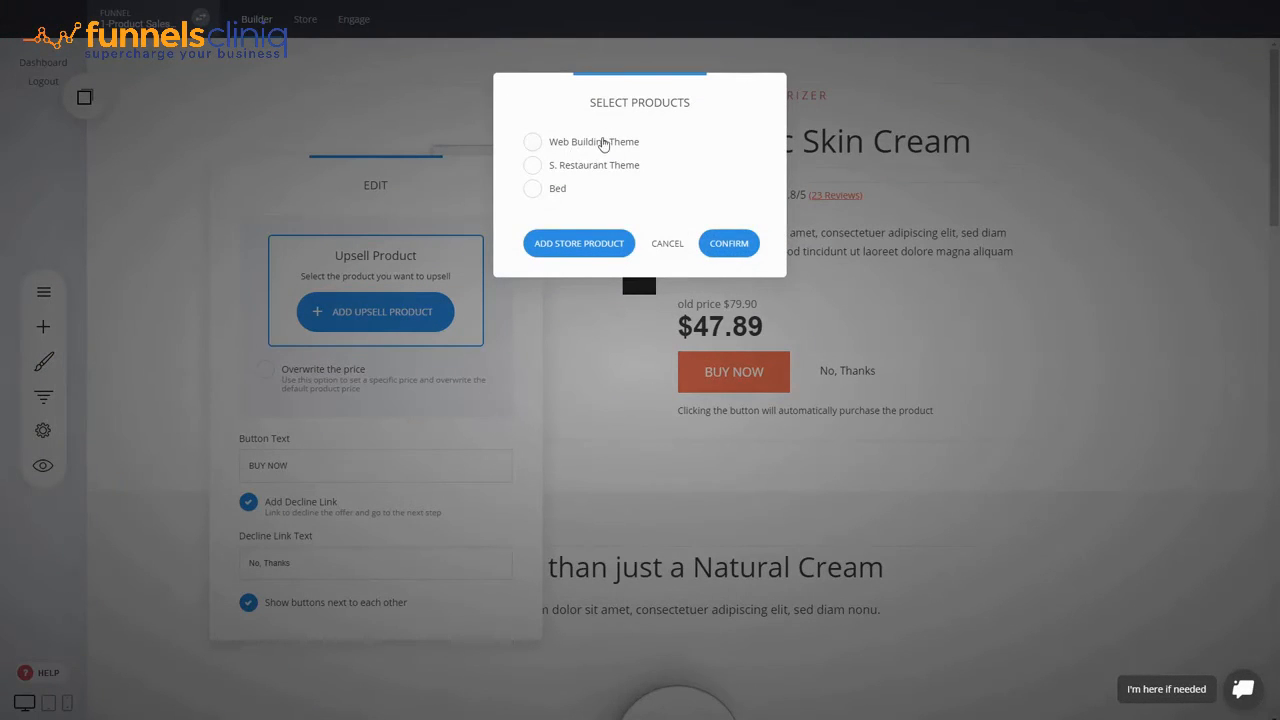
{"action": "left_click", "coordinate": [603, 146]}
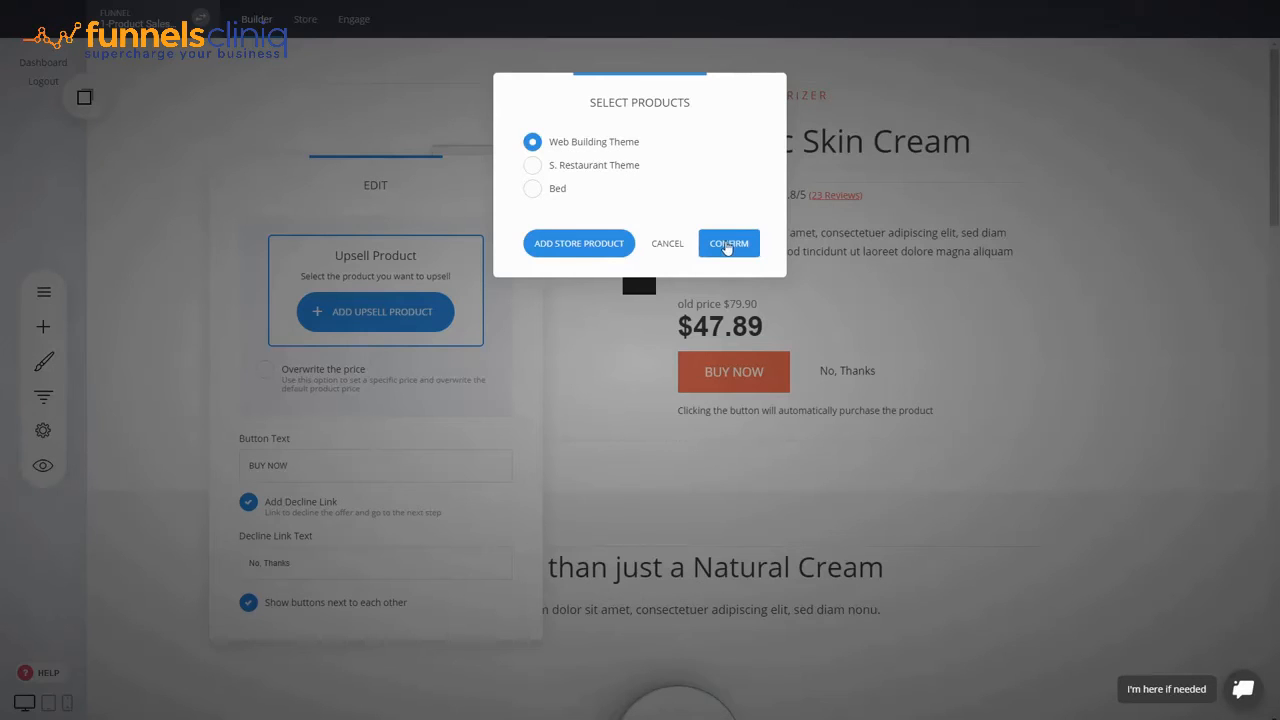
{"action": "left_click", "coordinate": [728, 243]}
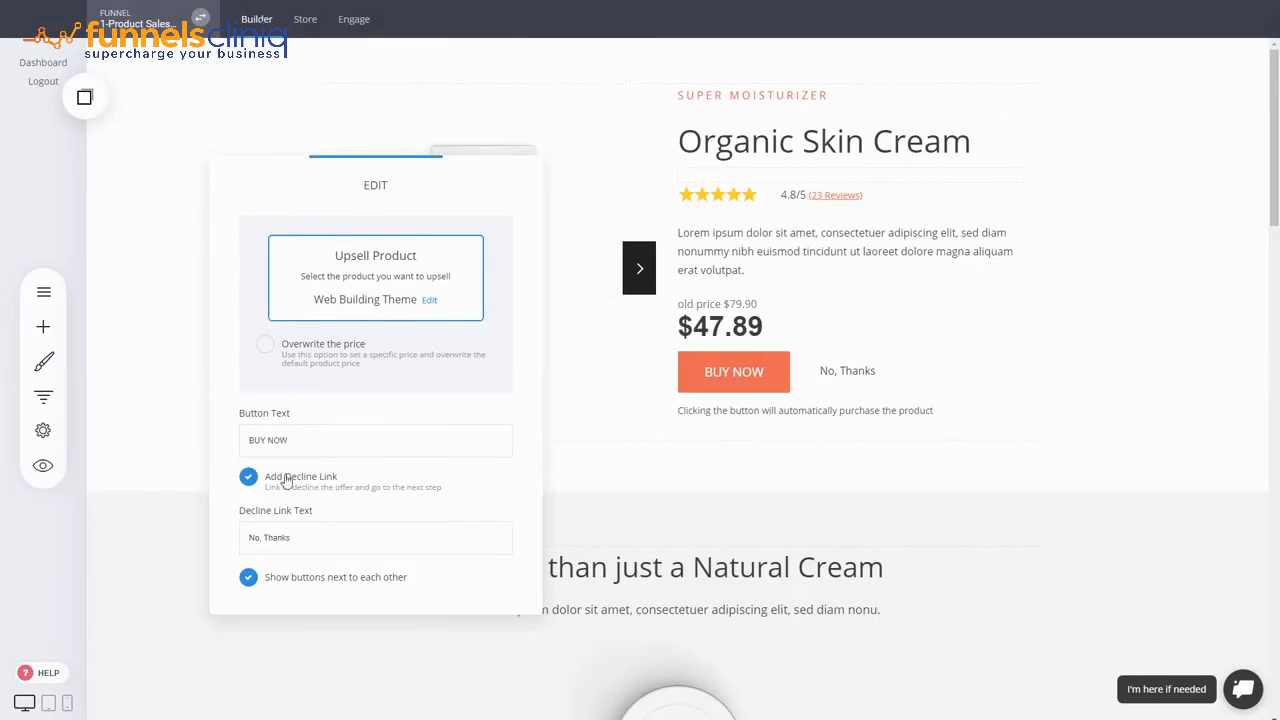
- Overwrite the upsell price with 49.90 and close the button settings
{"action": "left_click", "coordinate": [332, 352]}
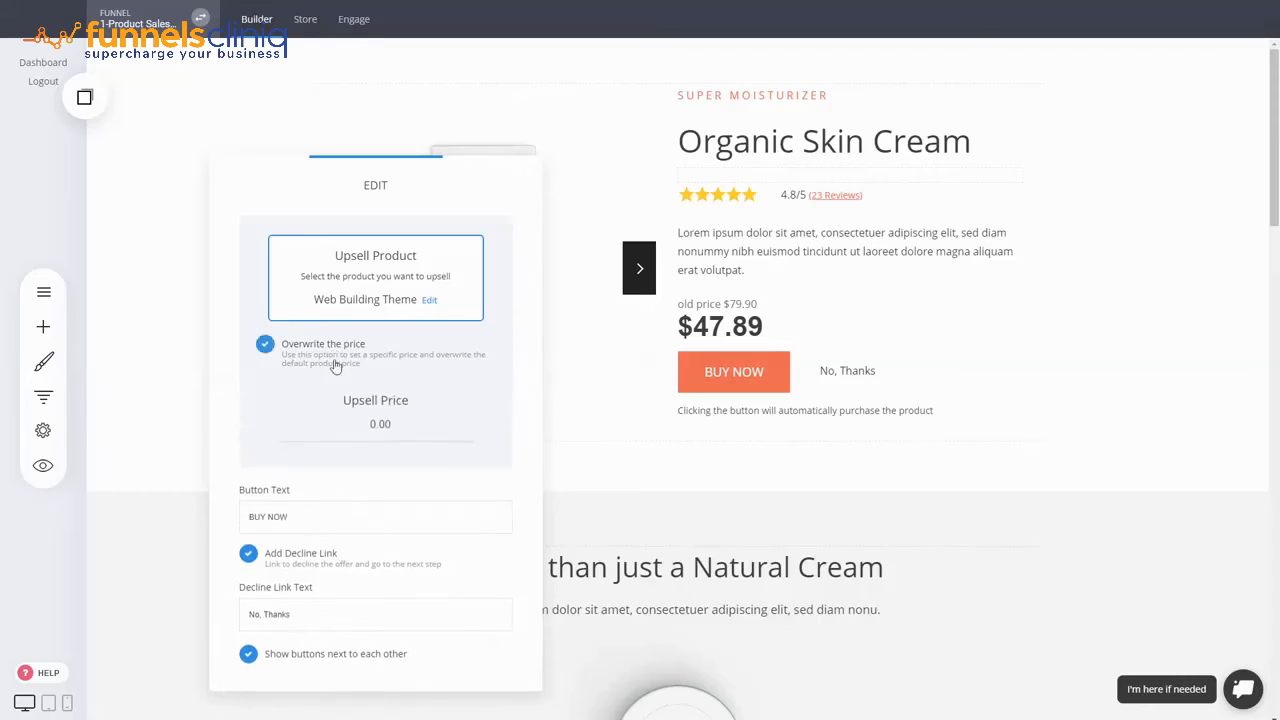
{"action": "left_click_drag", "start_coordinate": [406, 423], "coordinate": [239, 424]}
{"action": "type", "text": "49.90"}
{"action": "left_click", "coordinate": [520, 413]}
{"action": "left_click", "coordinate": [626, 410]}
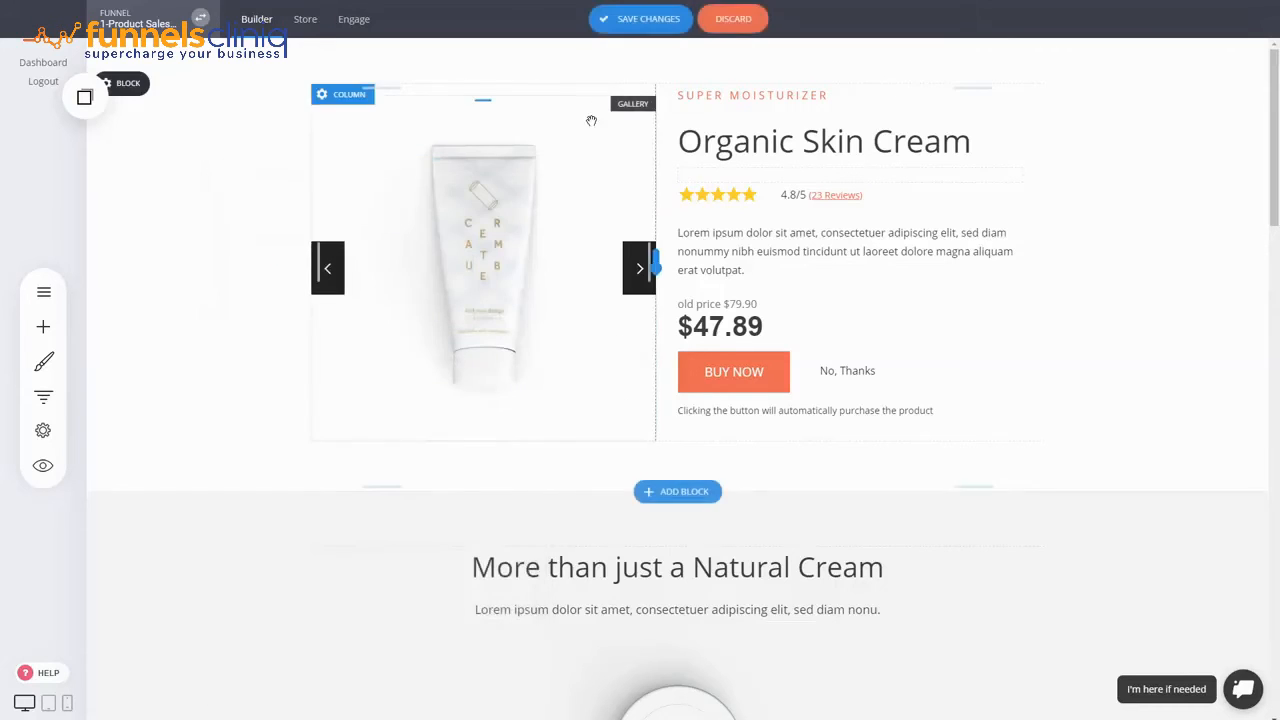
{"action": "left_click", "coordinate": [54, 403]}
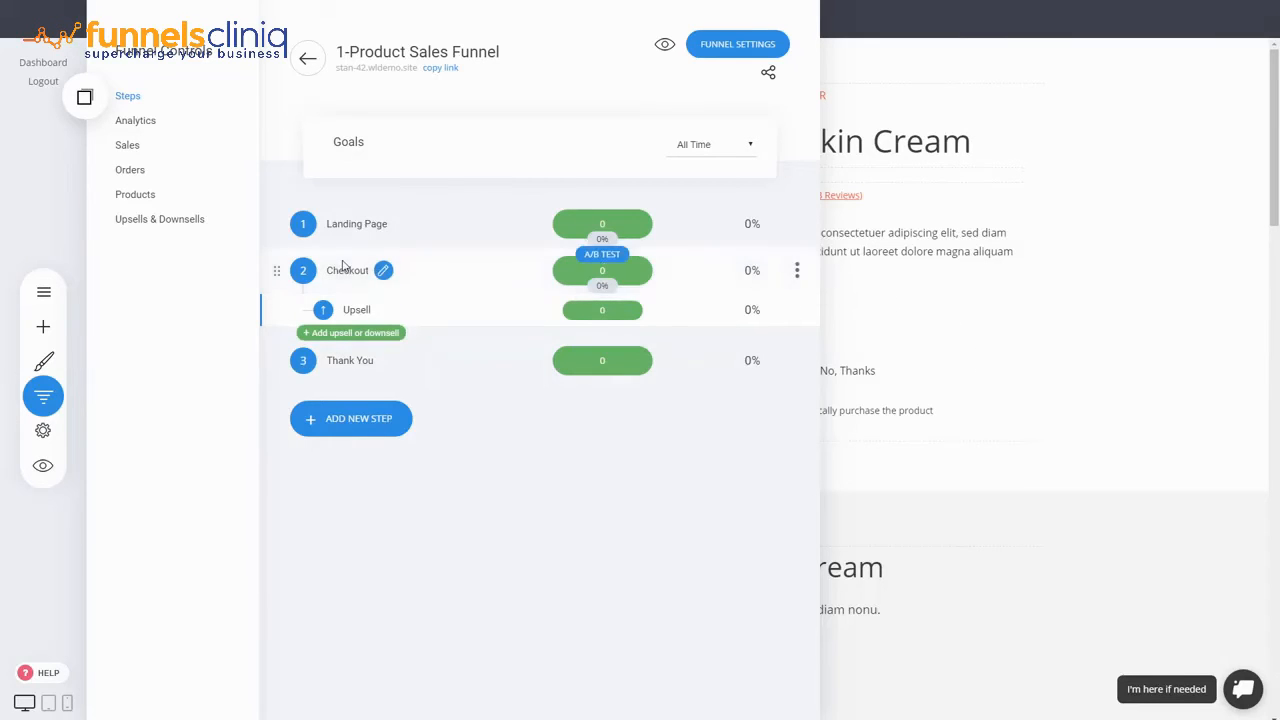
{"action": "left_click", "coordinate": [993, 274]}
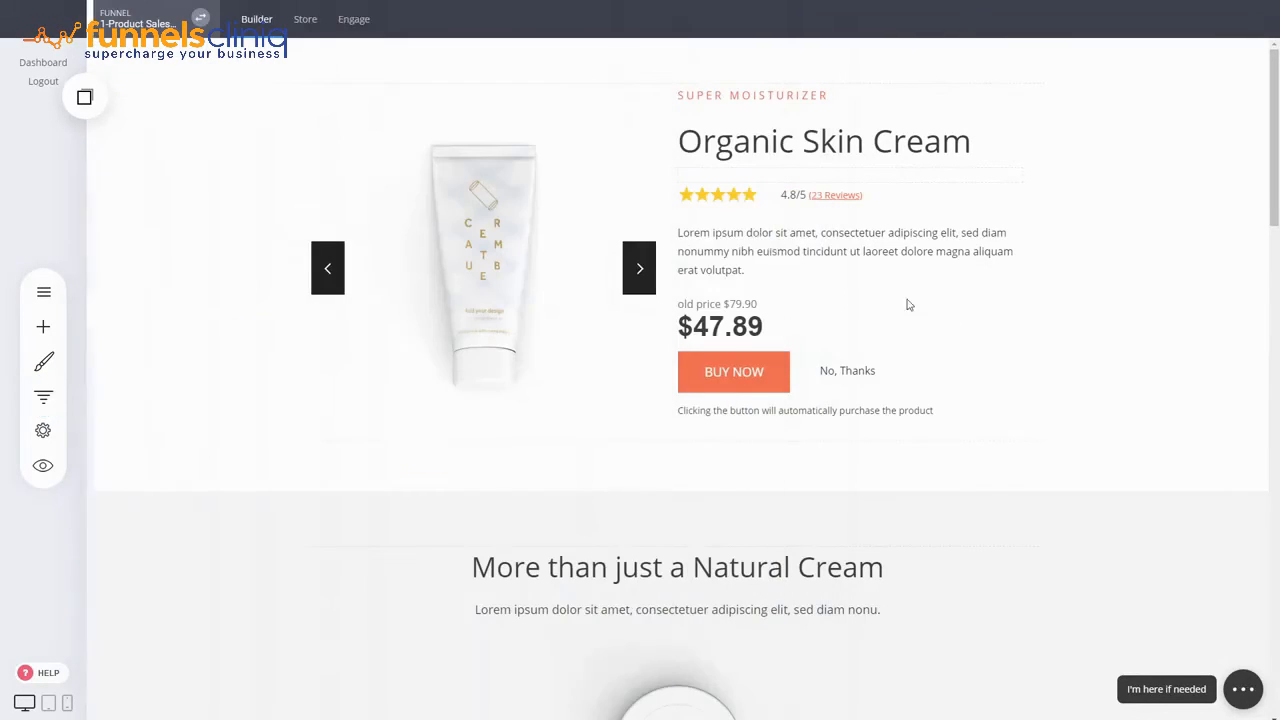
{"action": "left_click", "coordinate": [715, 381]}
{"action": "left_click", "coordinate": [700, 333]}
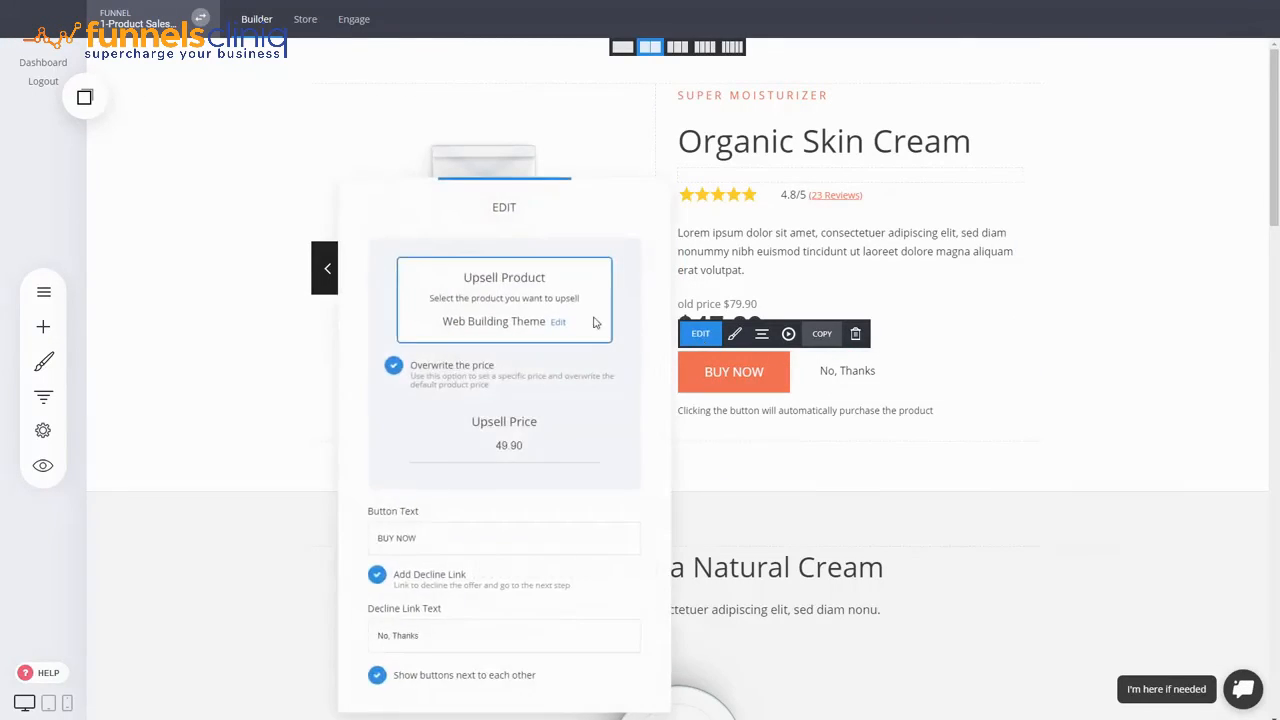
{"action": "left_click", "coordinate": [1021, 351]}
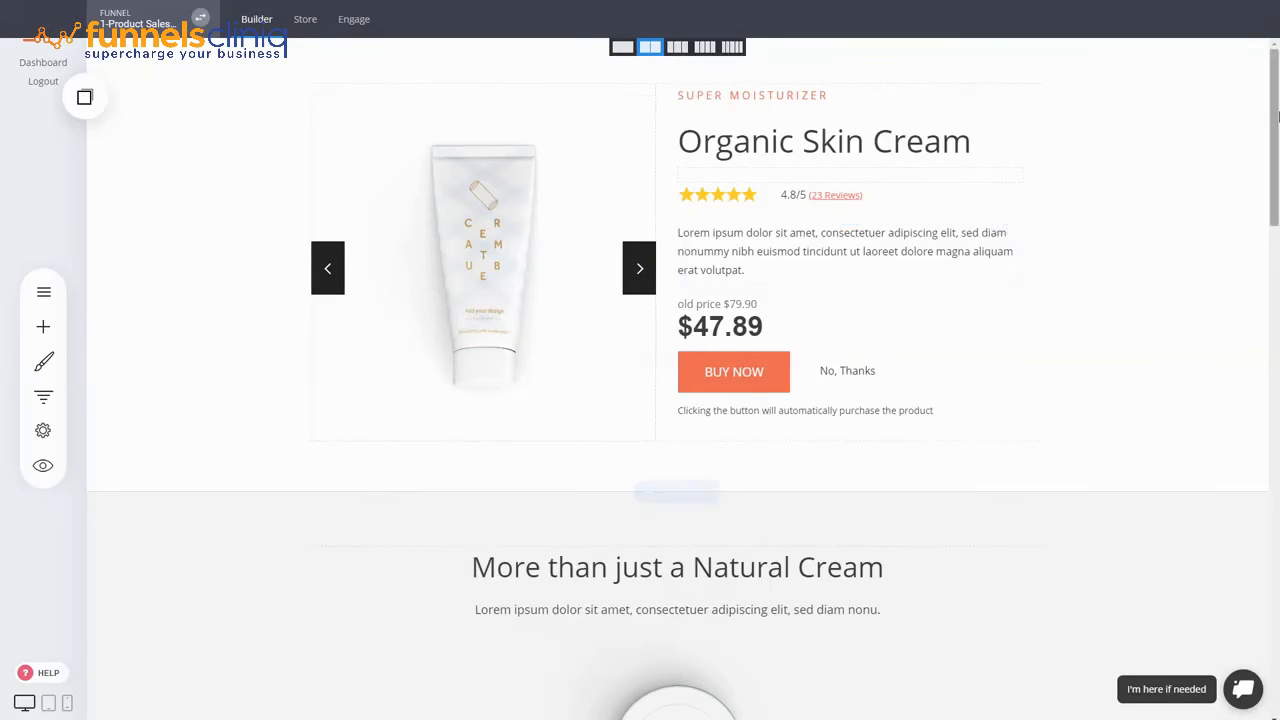
{"action": "left_click_drag", "start_coordinate": [1275, 120], "coordinate": [1257, 694]}
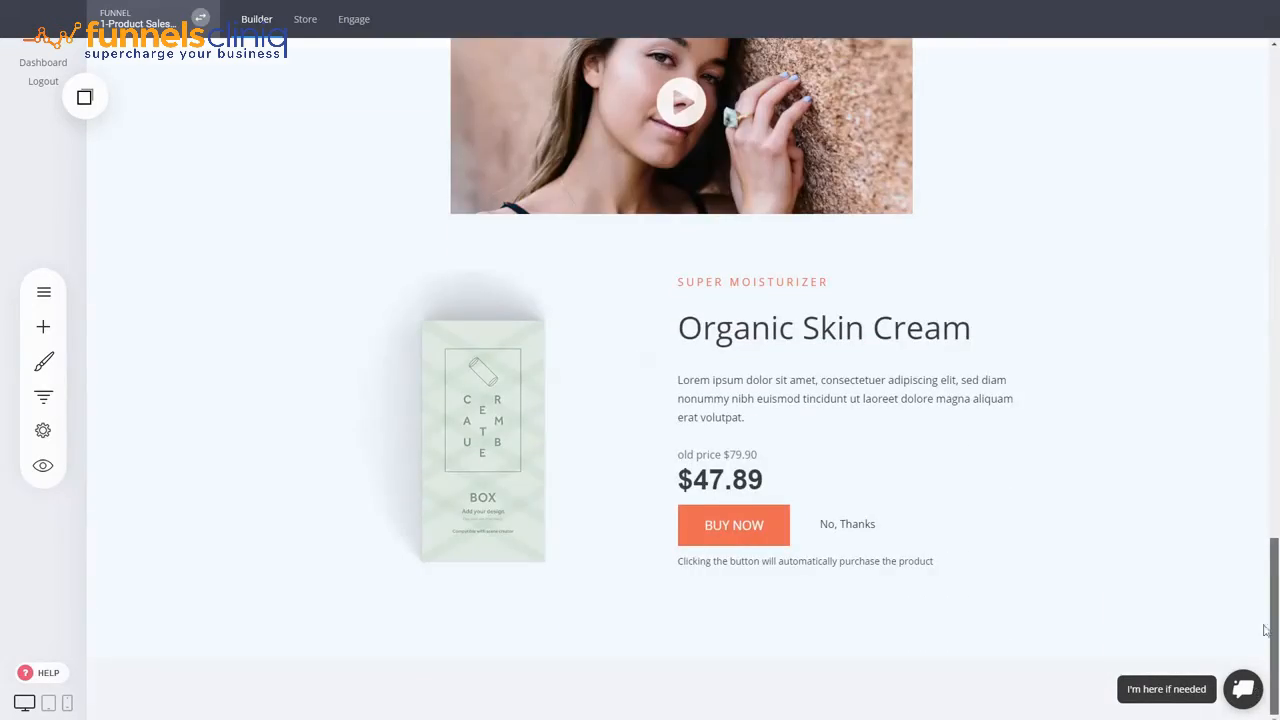
{"action": "left_click_drag", "start_coordinate": [1275, 630], "coordinate": [1275, 138]}
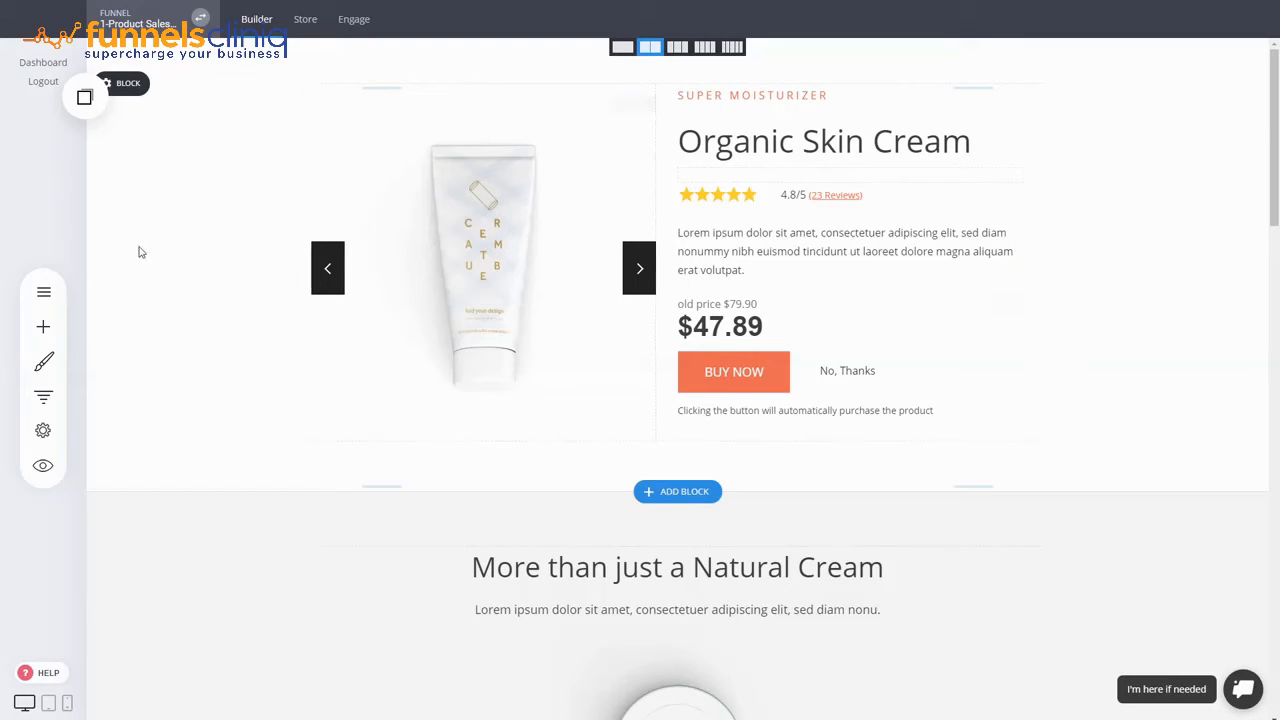
- Open the Landing Page step from the funnel's step list
{"action": "left_click", "coordinate": [43, 396]}
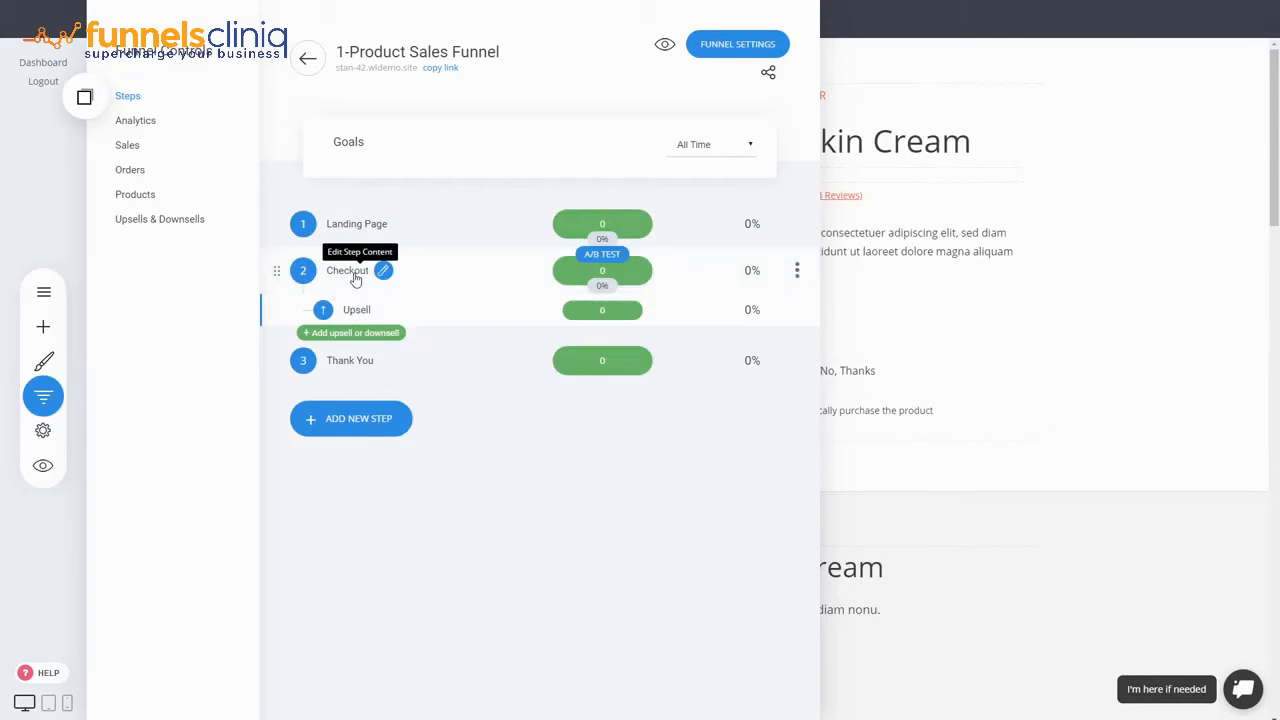
{"action": "left_click", "coordinate": [363, 234]}
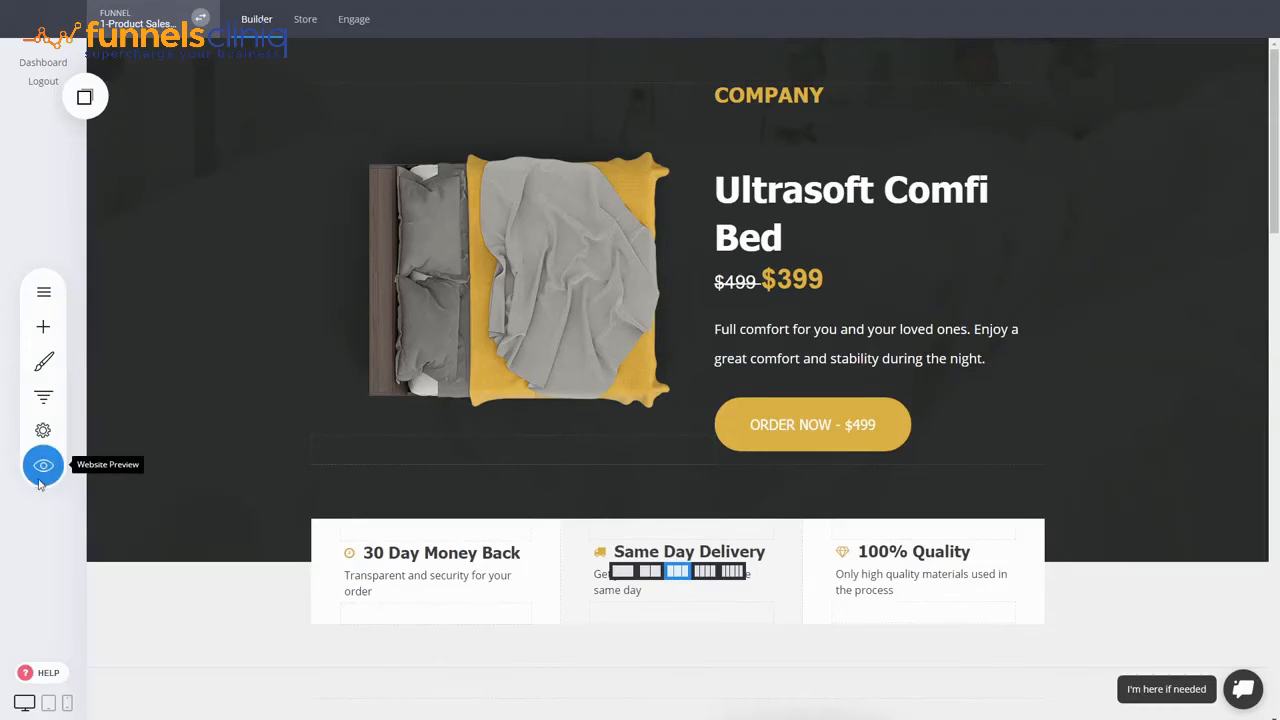
- Preview the landing page and scroll through its hero, benefits and testimonials
{"action": "left_click", "coordinate": [43, 463]}
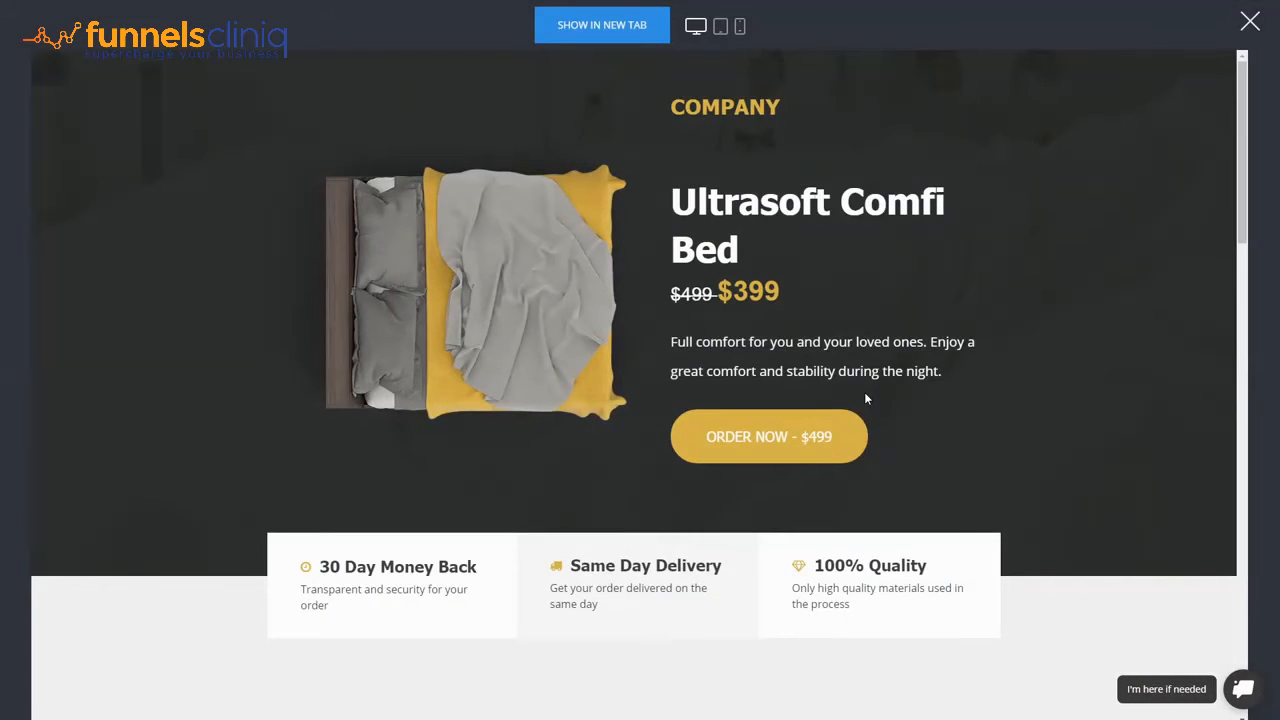
{"action": "scroll", "coordinate": [866, 397], "scroll_direction": "down", "scroll_amount": 5}
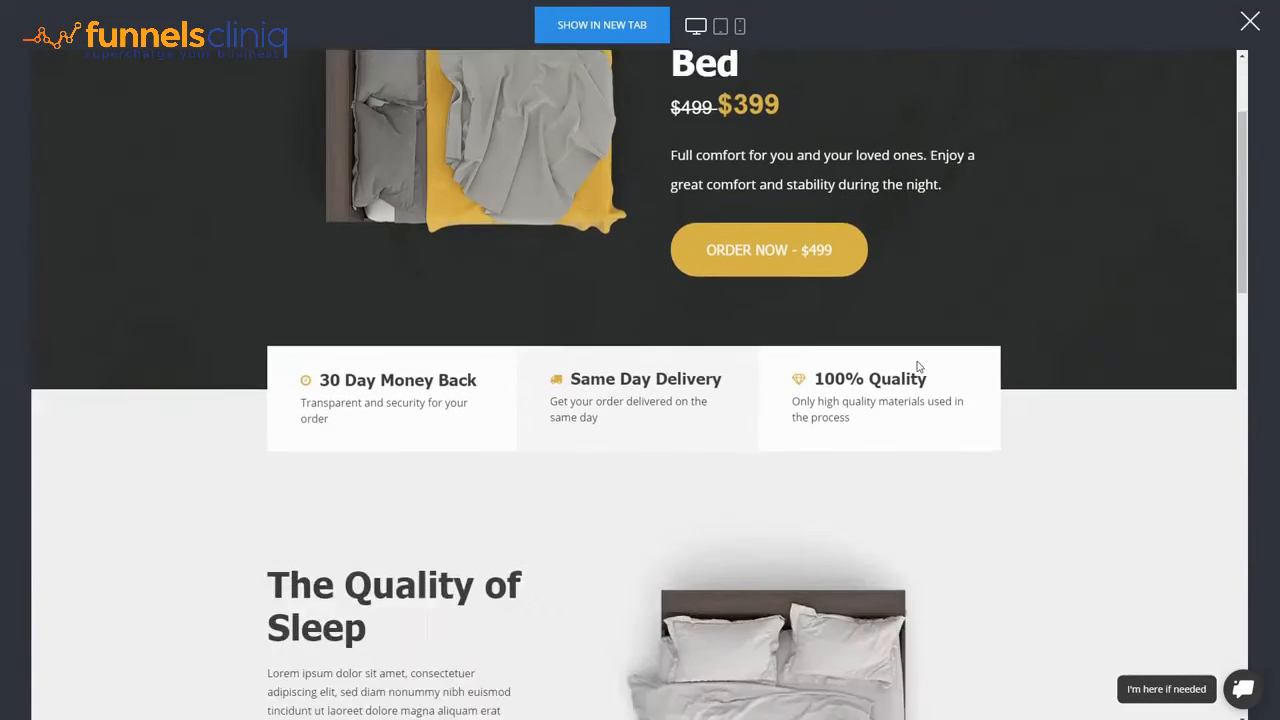
{"action": "scroll", "coordinate": [1007, 367], "scroll_direction": "down", "scroll_amount": 10}
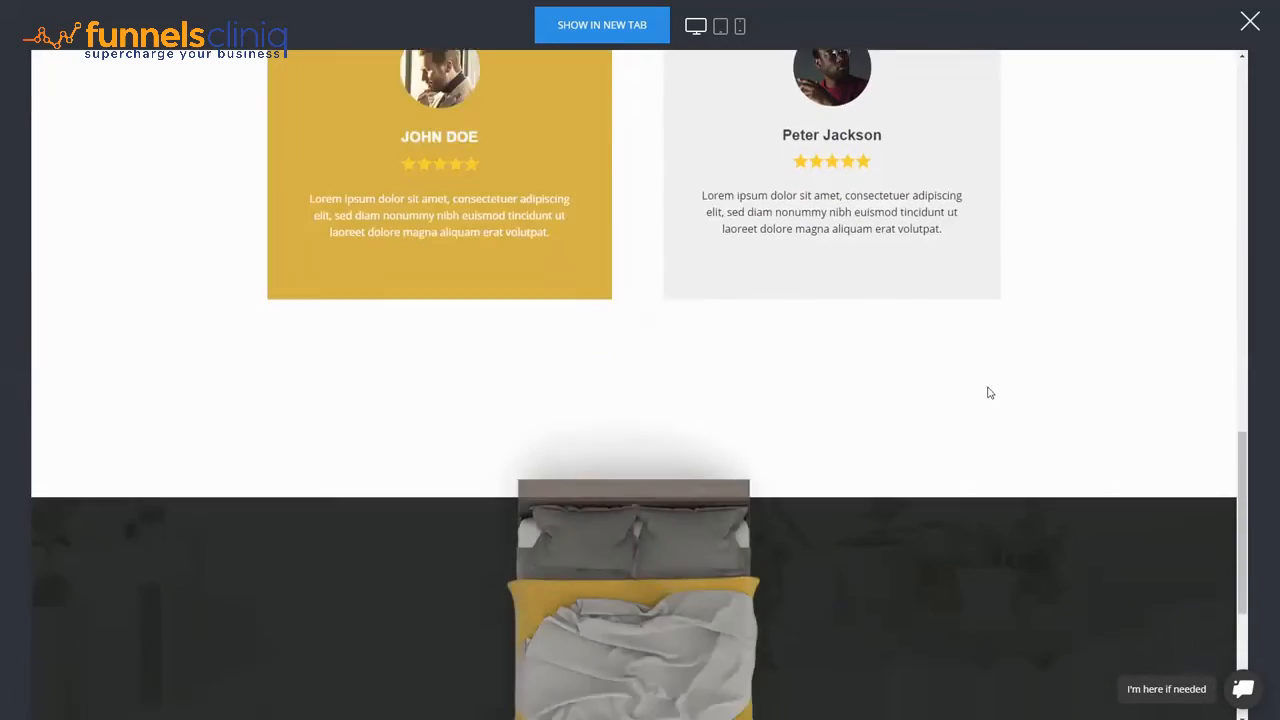
{"action": "scroll", "coordinate": [1220, 227], "scroll_direction": "up", "scroll_amount": 10}
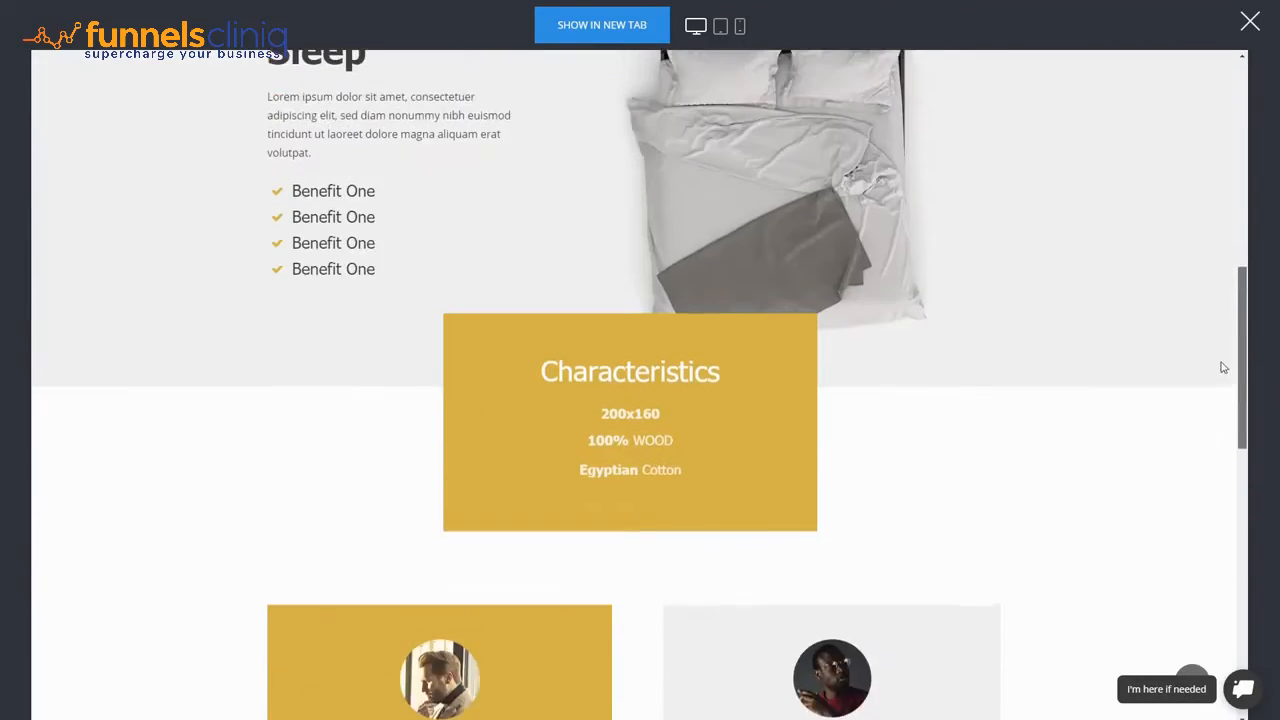
{"action": "scroll", "coordinate": [1220, 227], "scroll_direction": "up", "scroll_amount": 3}
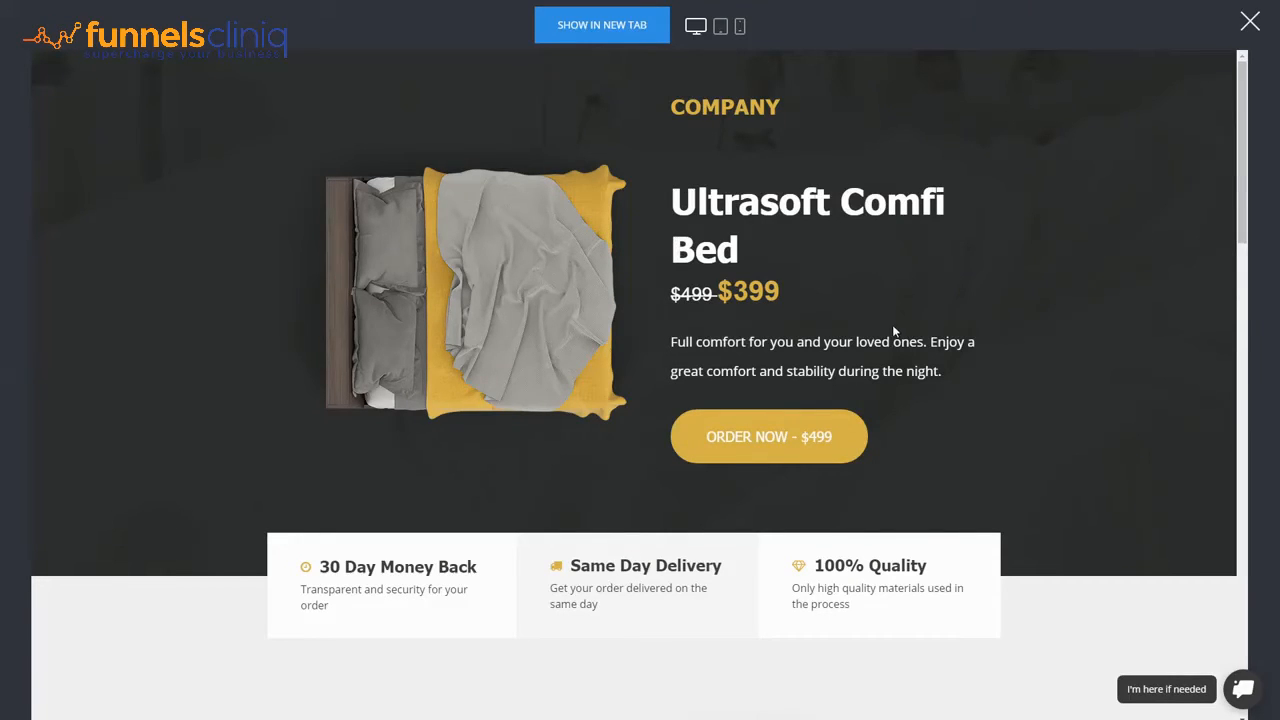
{"action": "scroll", "coordinate": [520, 395], "scroll_direction": "down", "scroll_amount": 6}
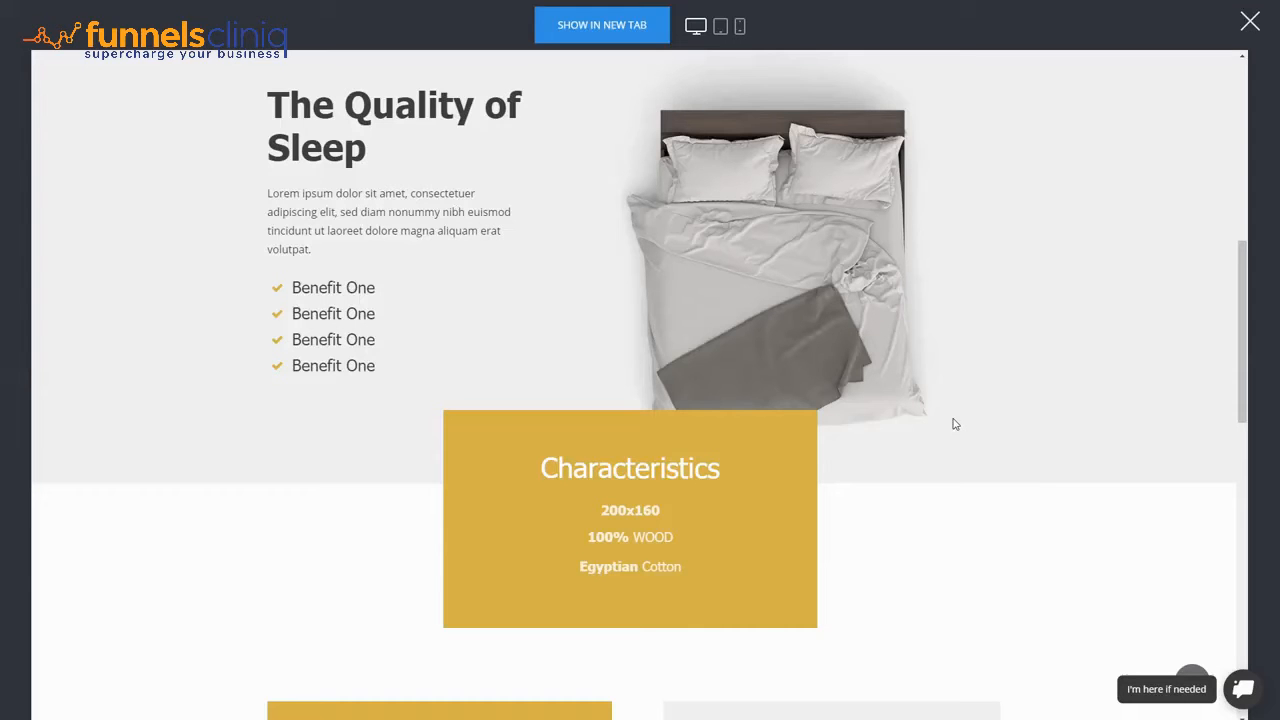
{"action": "scroll", "coordinate": [944, 428], "scroll_direction": "up", "scroll_amount": 3}
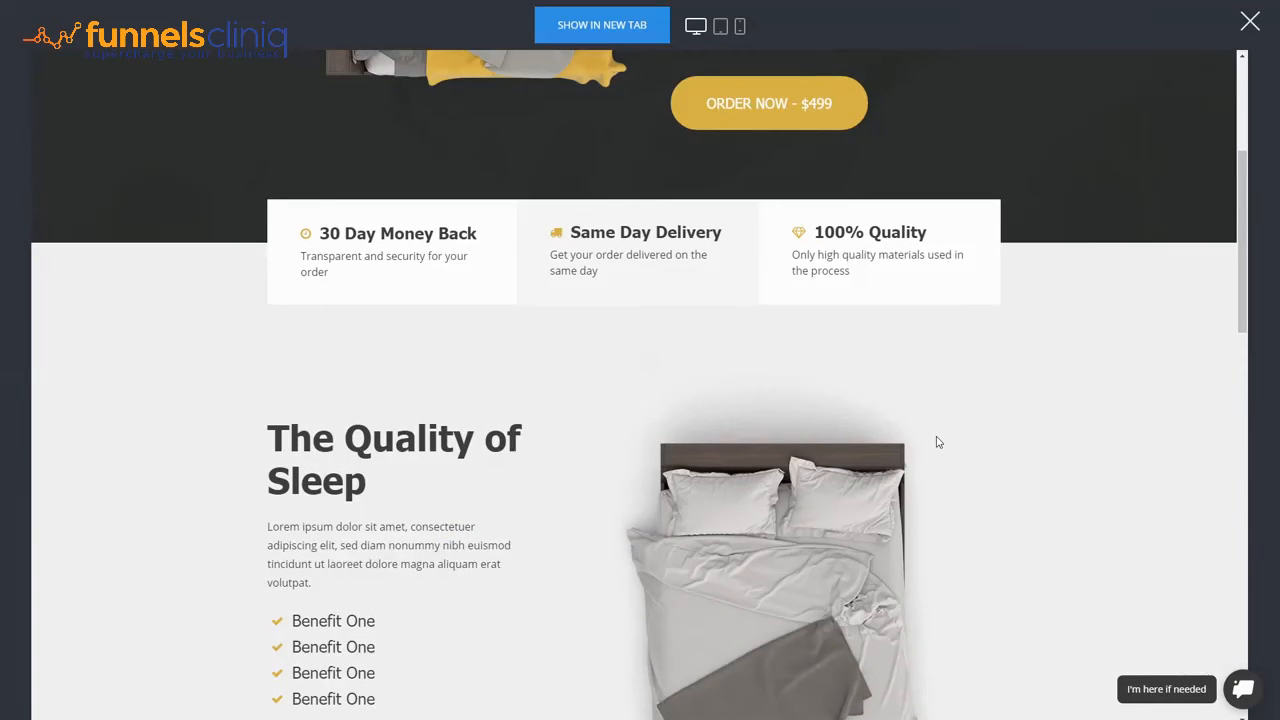
{"action": "scroll", "coordinate": [937, 441], "scroll_direction": "up", "scroll_amount": 3}
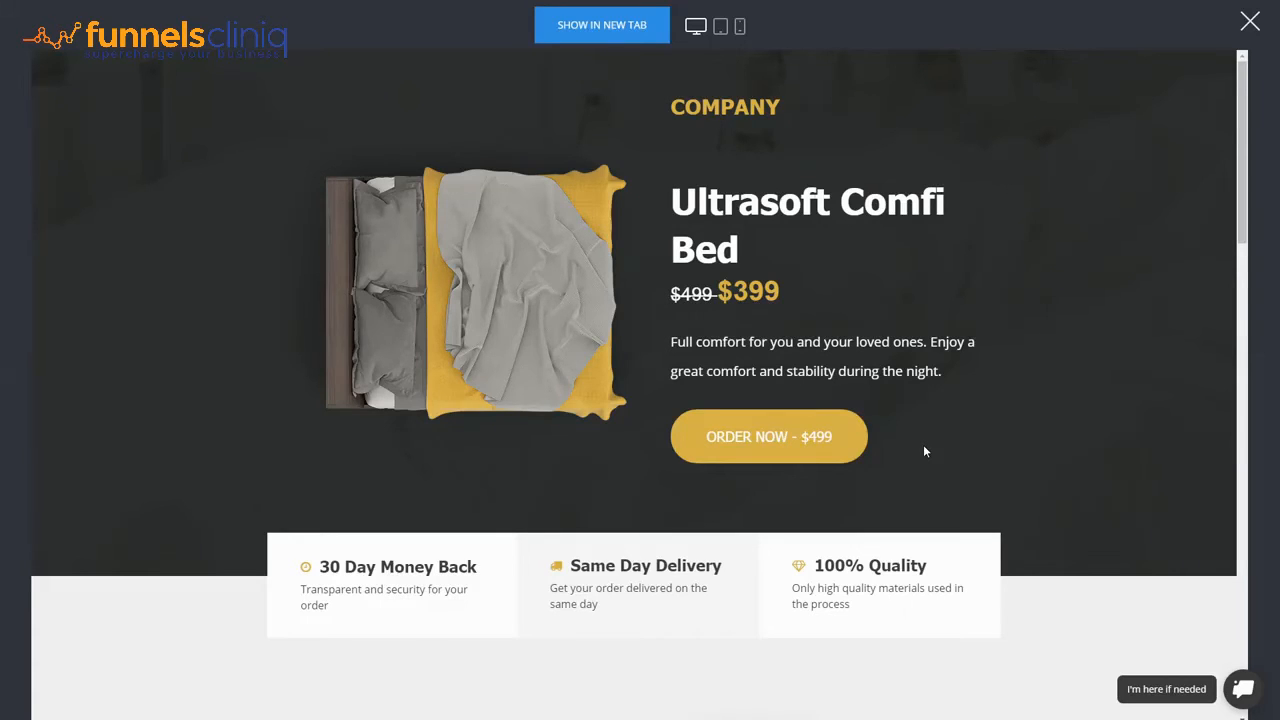
{"action": "scroll", "coordinate": [923, 449], "scroll_direction": "down", "scroll_amount": 4}
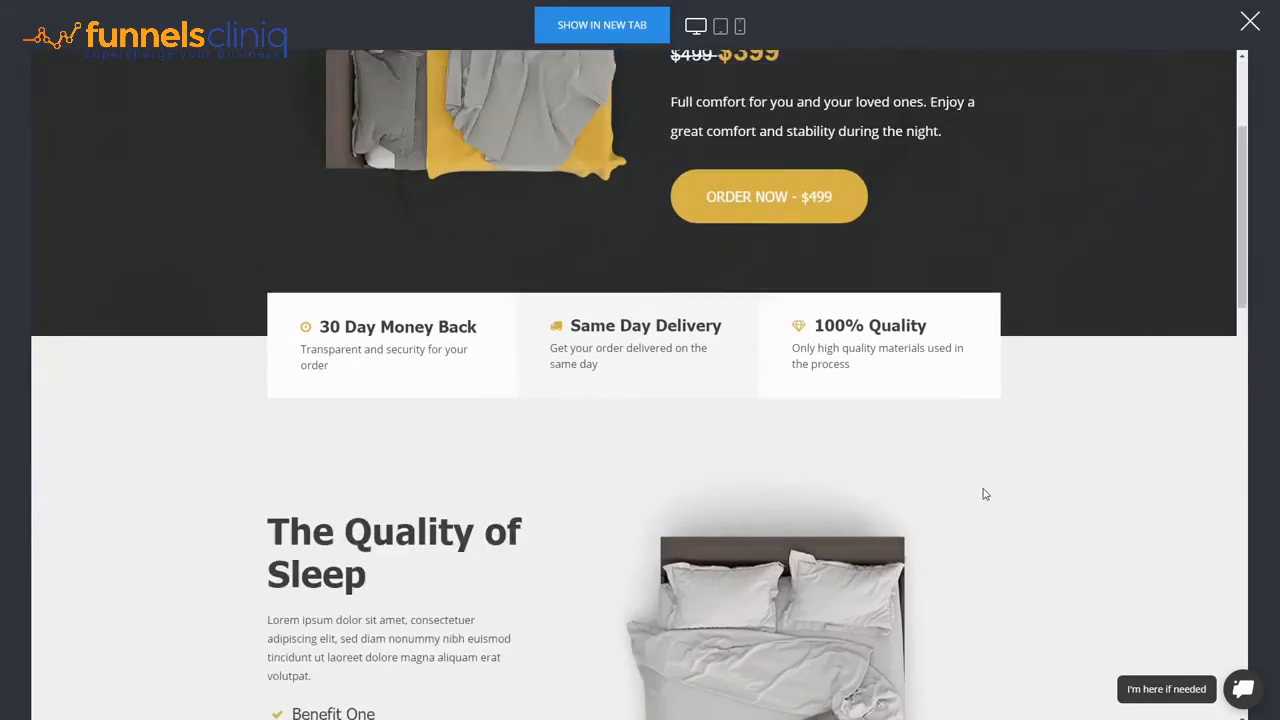
{"action": "scroll", "coordinate": [983, 483], "scroll_direction": "up", "scroll_amount": 4}
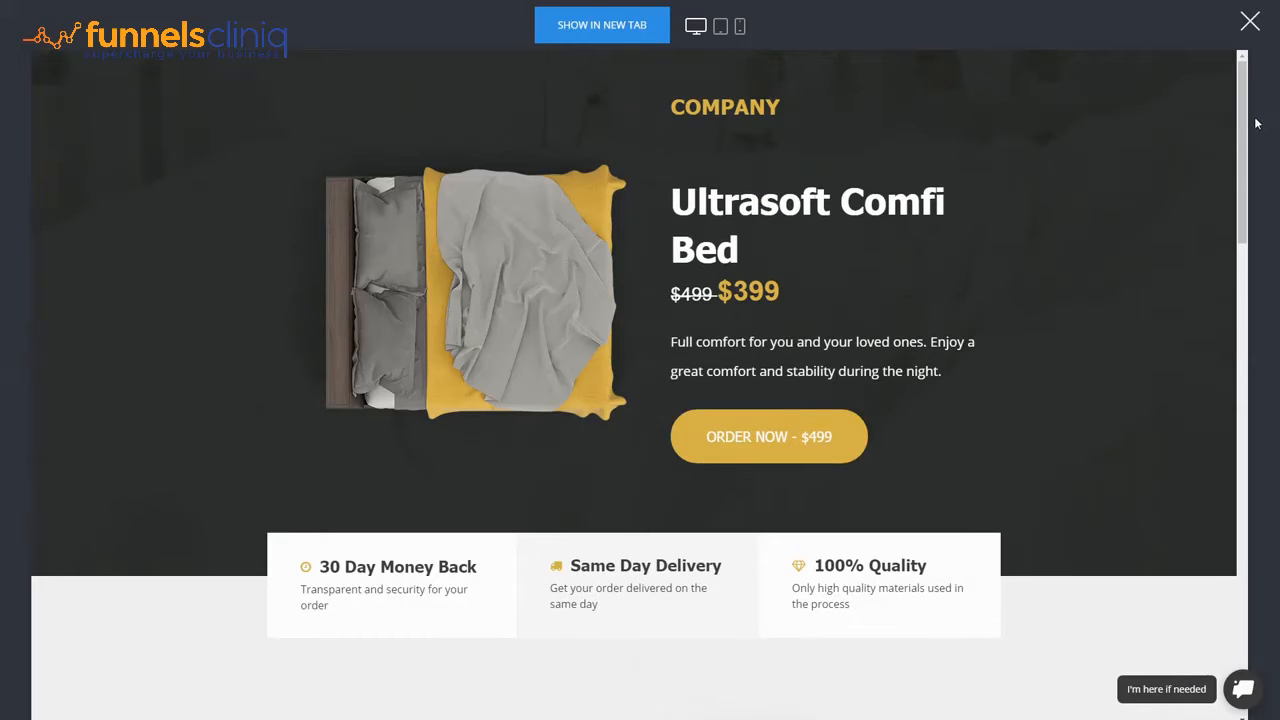
{"action": "scroll", "coordinate": [1203, 320], "scroll_direction": "down", "scroll_amount": 15}
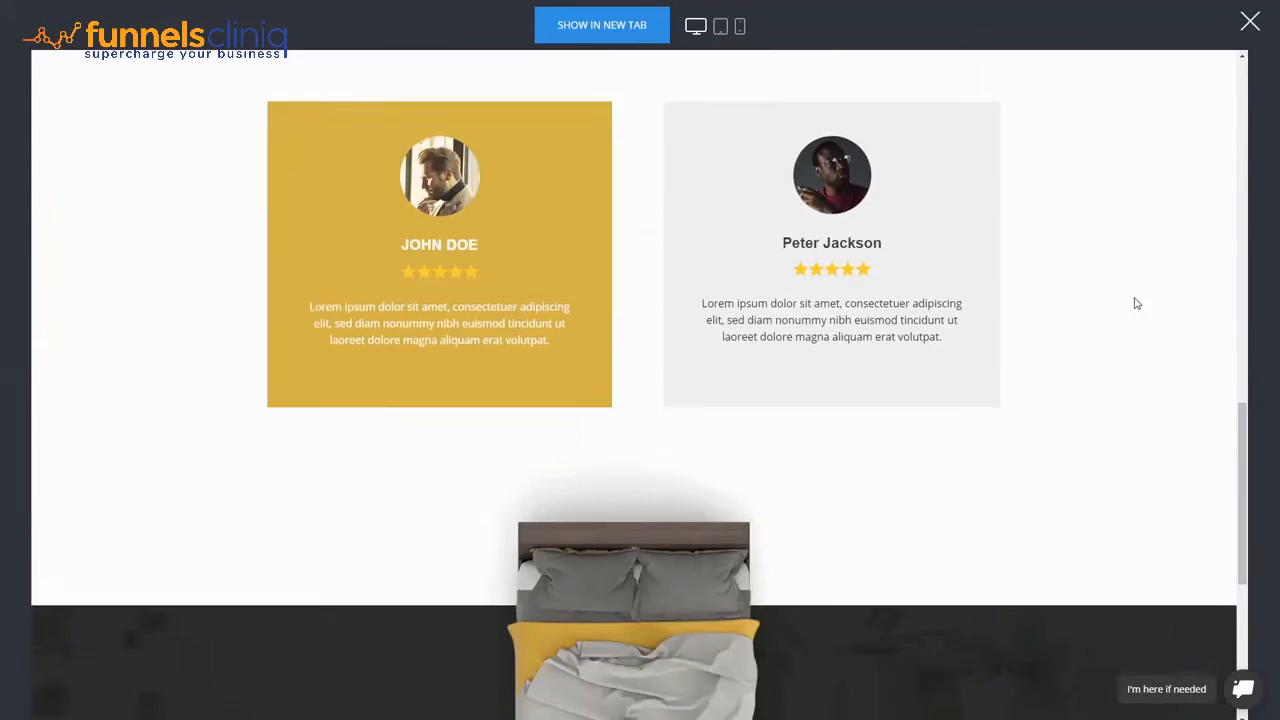
{"action": "scroll", "coordinate": [975, 364], "scroll_direction": "up", "scroll_amount": 4}
{"action": "scroll", "coordinate": [976, 354], "scroll_direction": "up", "scroll_amount": 4}
{"action": "scroll", "coordinate": [976, 354], "scroll_direction": "up", "scroll_amount": 10}
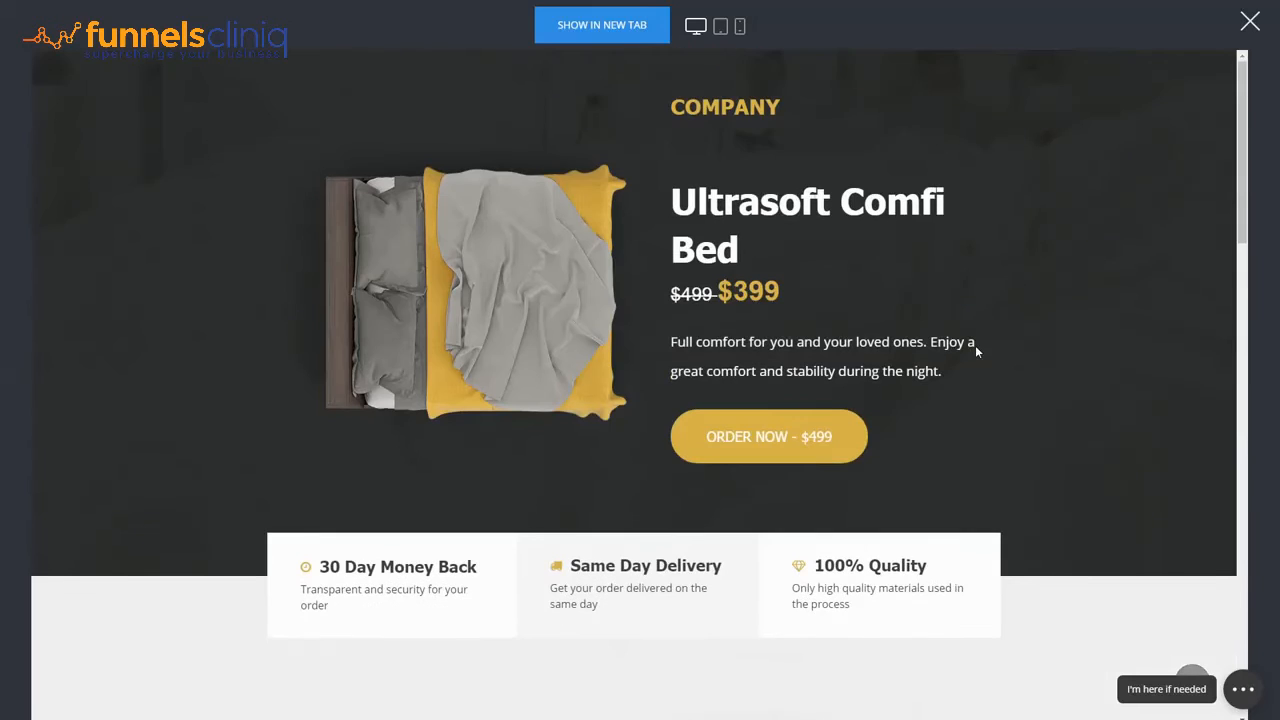
- Order the bed from the preview and enter a test name and e-mail
{"action": "left_click", "coordinate": [793, 445]}
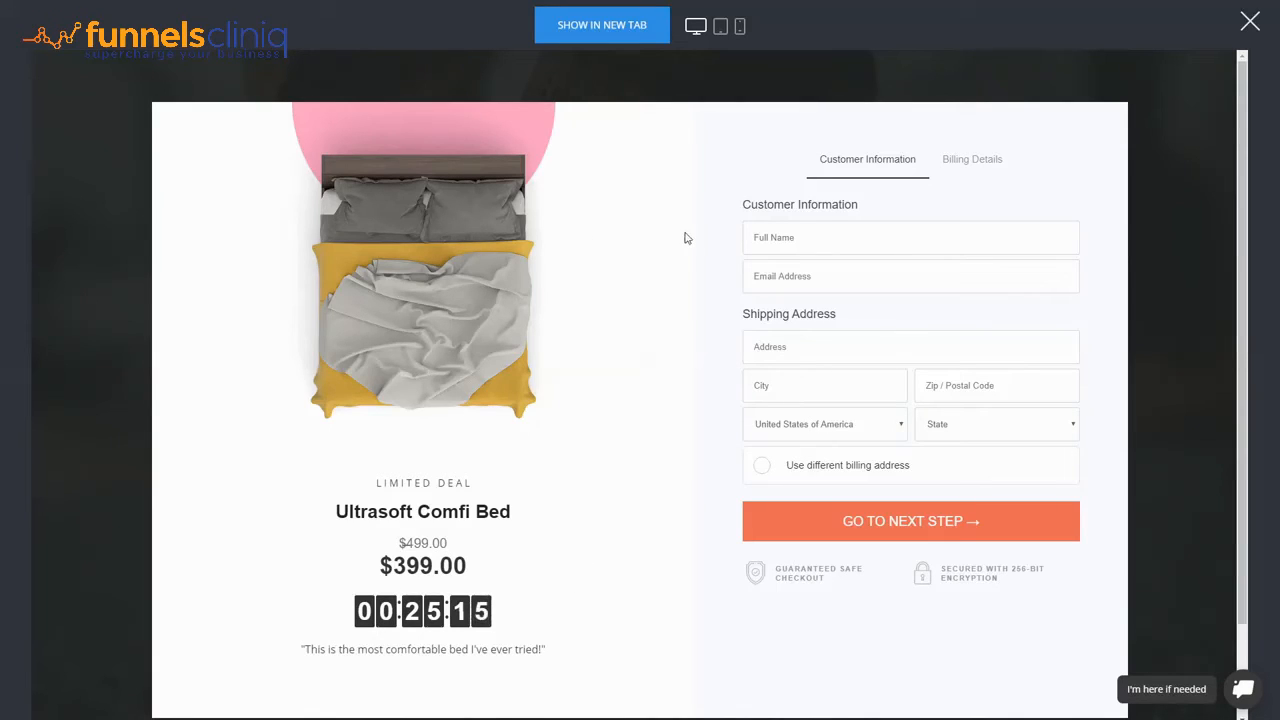
{"action": "left_click", "coordinate": [812, 230]}
{"action": "type", "text": "323232"}
{"action": "left_click_drag", "start_coordinate": [790, 242], "coordinate": [592, 227]}
{"action": "type", "text": "dsa"}
{"action": "type", "text": "Name"}
{"action": "type", "text": "email"}
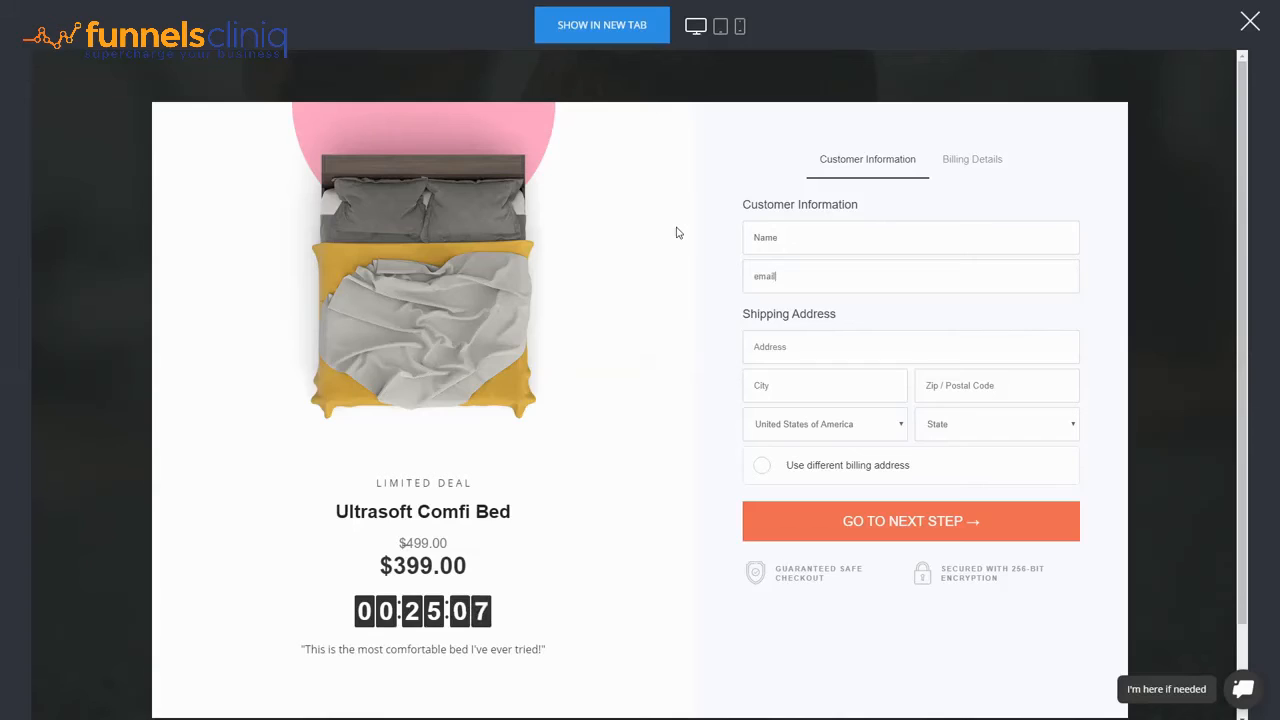
{"action": "type", "text": "@domain.com"}
{"action": "type", "text": "dsadas"}
- Enter the test shipping city and zip and choose Arkansas as the state
{"action": "left_click", "coordinate": [806, 384]}
{"action": "type", "text": "dsadas"}
{"action": "type", "text": "323232"}
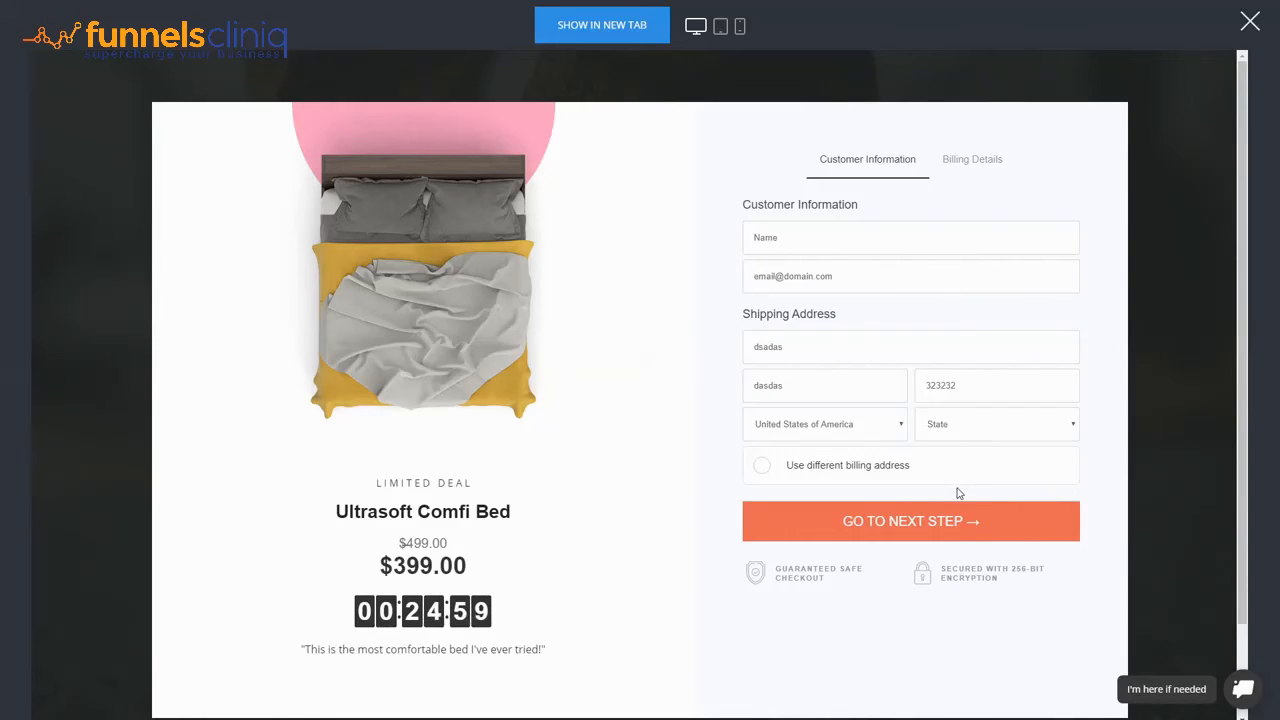
{"action": "left_click", "coordinate": [957, 489]}
{"action": "triple_click", "coordinate": [822, 577]}
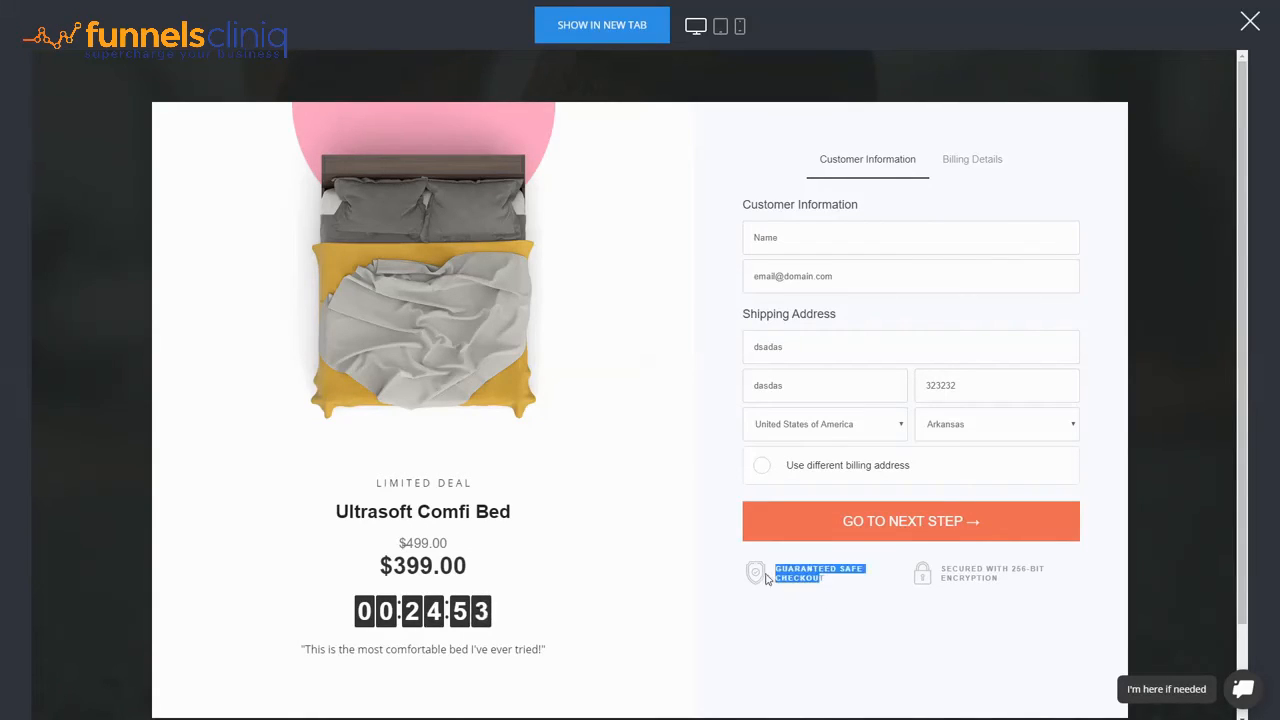
{"action": "left_click", "coordinate": [839, 589]}
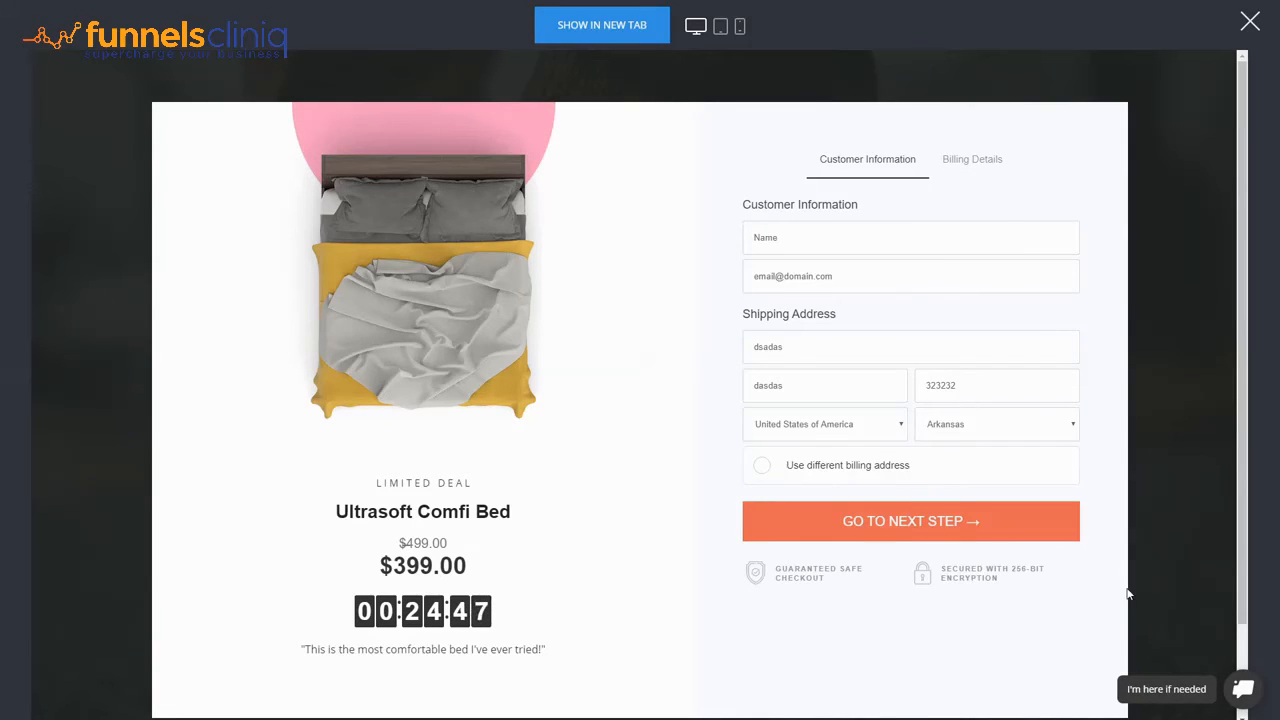
- Continue to billing details and enter the test card number, expiry and CVC
{"action": "left_click", "coordinate": [975, 524]}
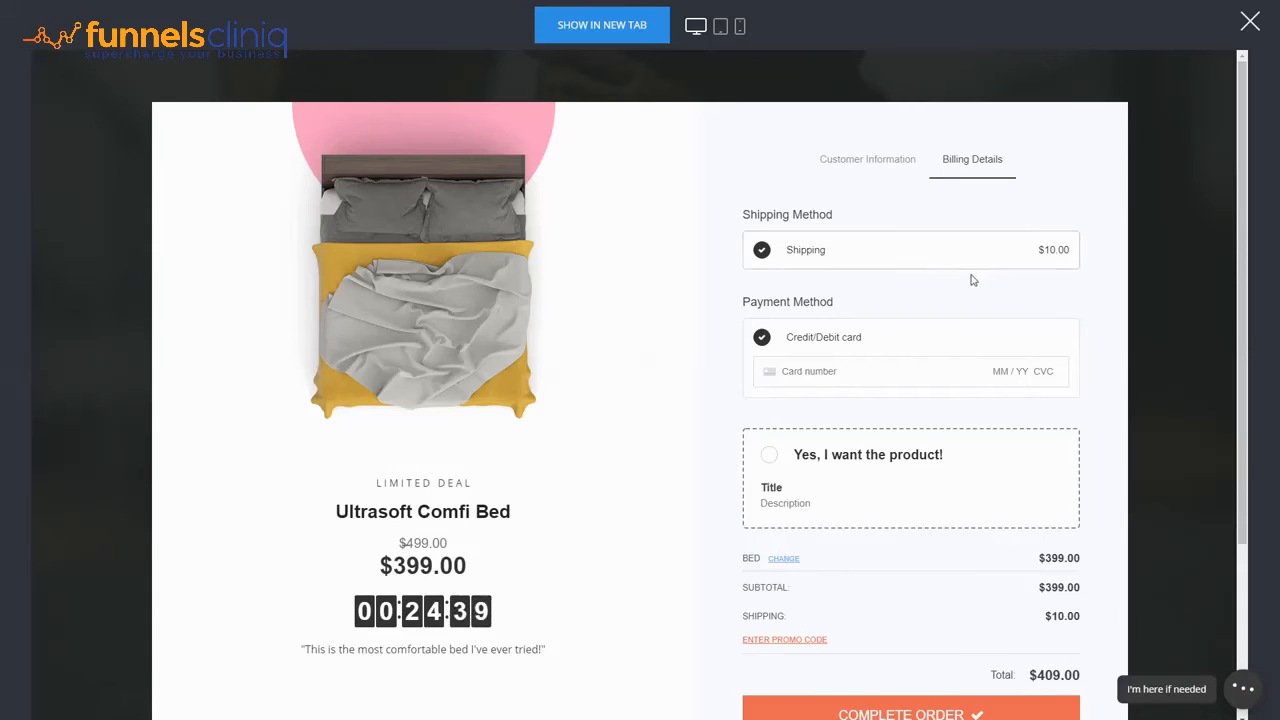
{"action": "left_click", "coordinate": [820, 371]}
{"action": "type", "text": "42"}
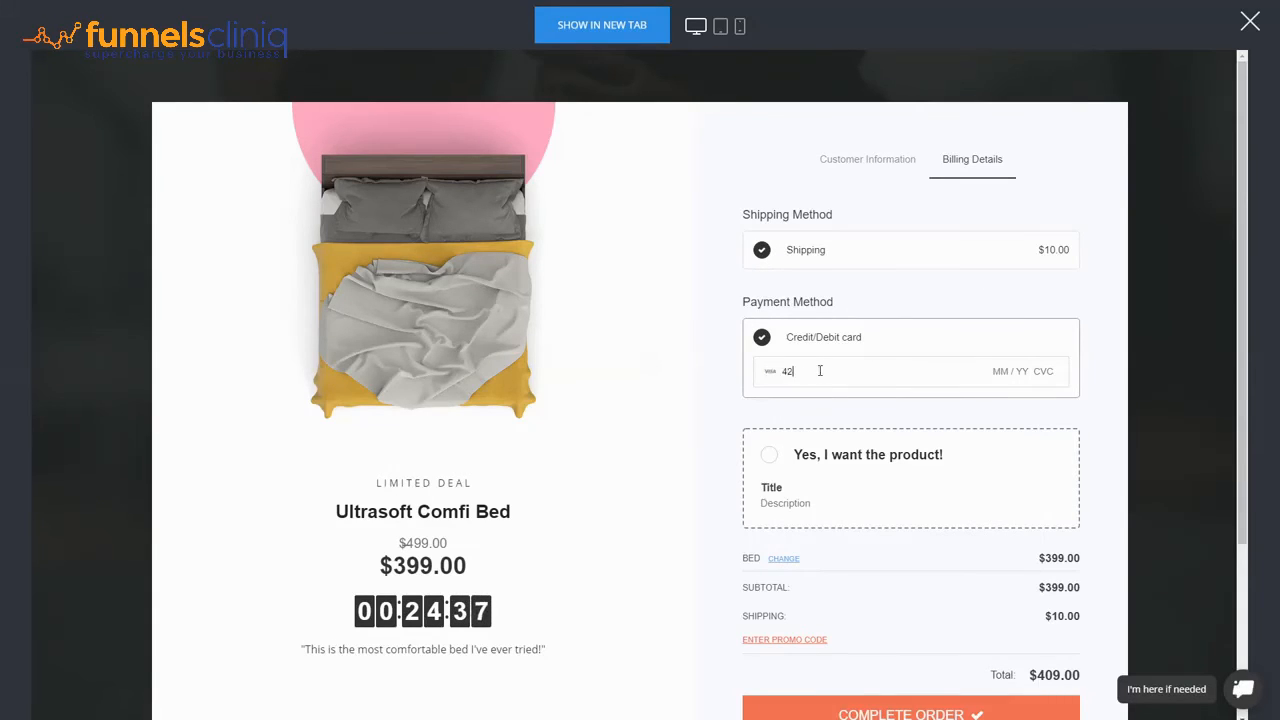
{"action": "type", "text": "42 4242 4242 4242 04 / 24 "}
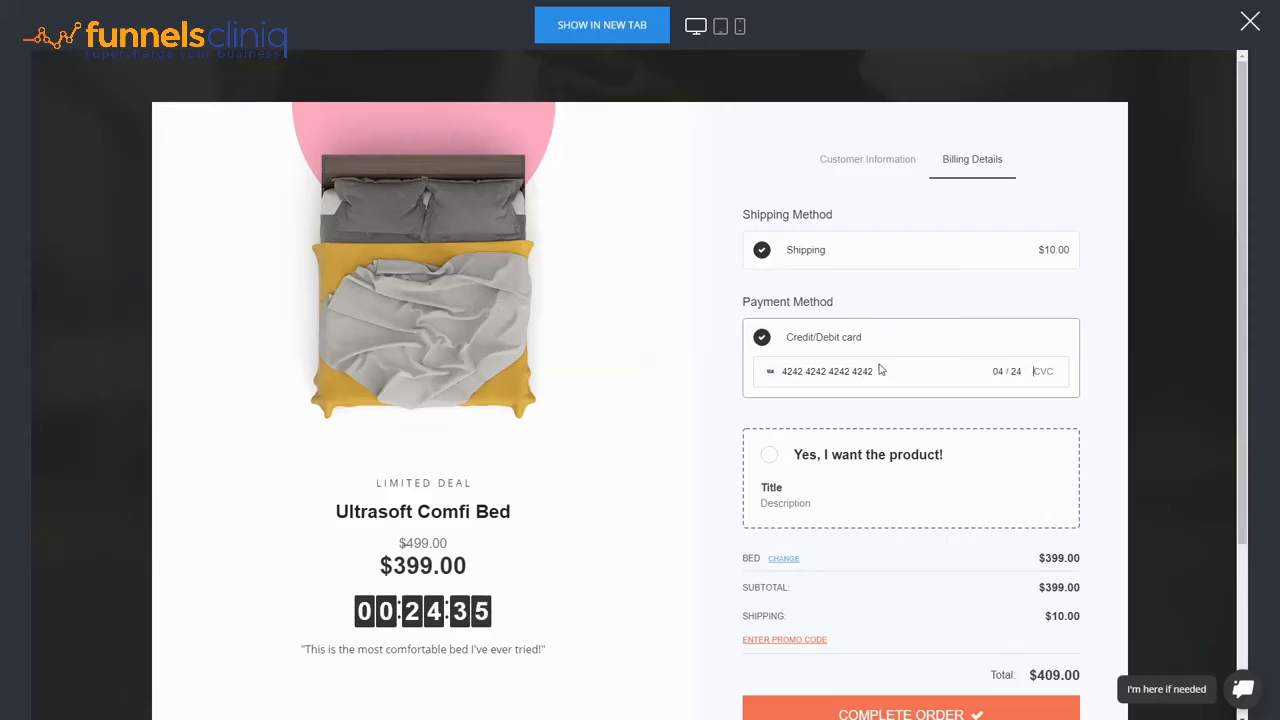
{"action": "type", "text": "242"}
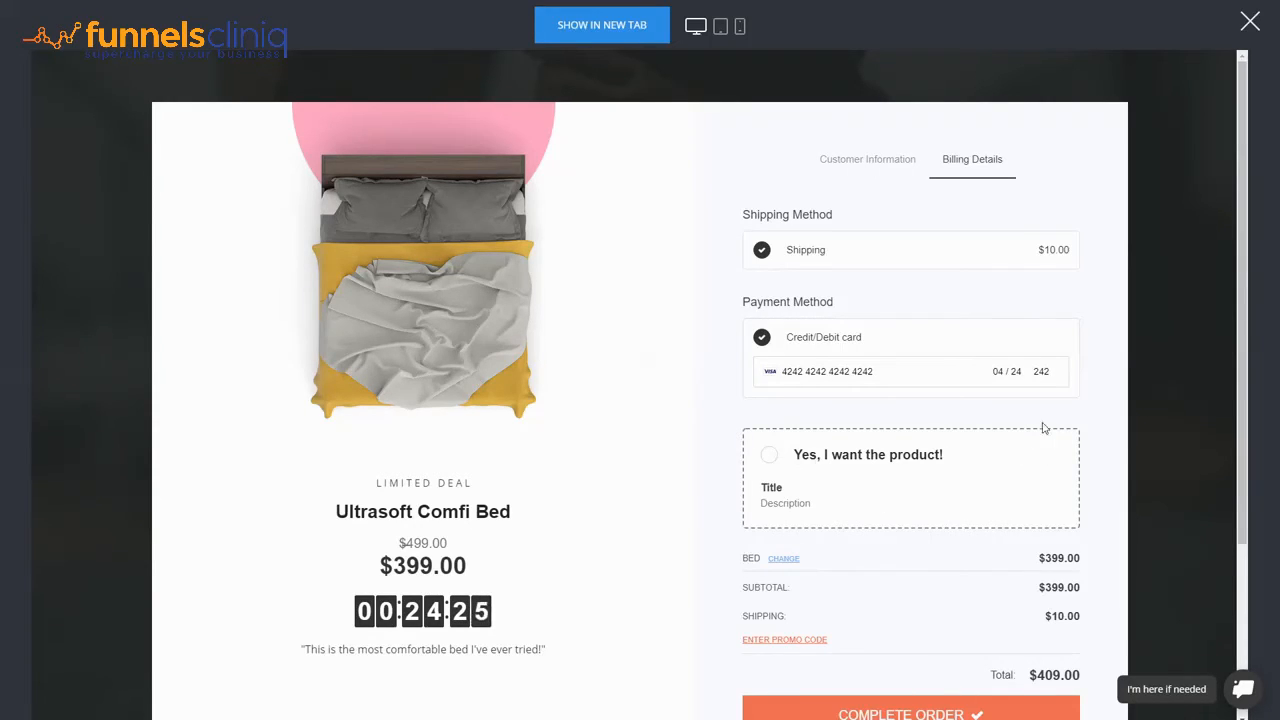
{"action": "scroll", "coordinate": [1043, 428], "scroll_direction": "down", "scroll_amount": 1}
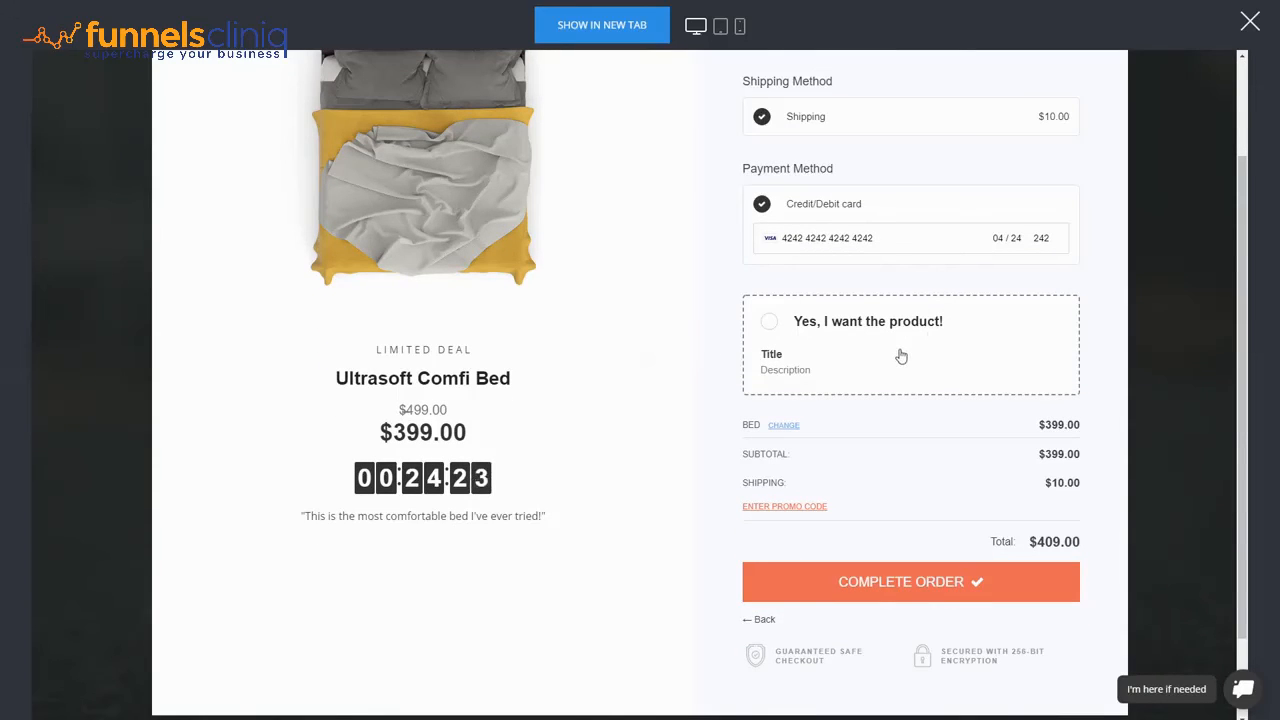
{"action": "scroll", "coordinate": [840, 366], "scroll_direction": "up", "scroll_amount": 1}
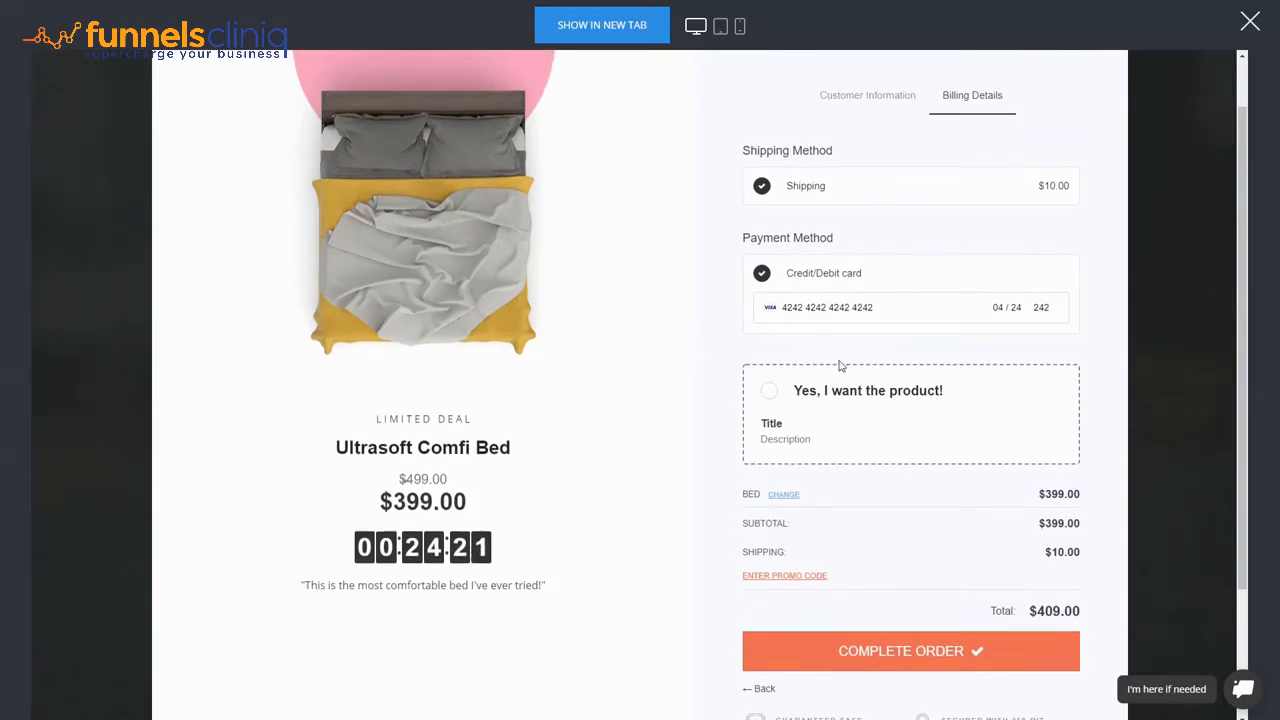
{"action": "scroll", "coordinate": [840, 366], "scroll_direction": "up", "scroll_amount": 1}
- Tick the 'Yes, I want the product!' bump so the total is $448.90
{"action": "left_click", "coordinate": [891, 466]}
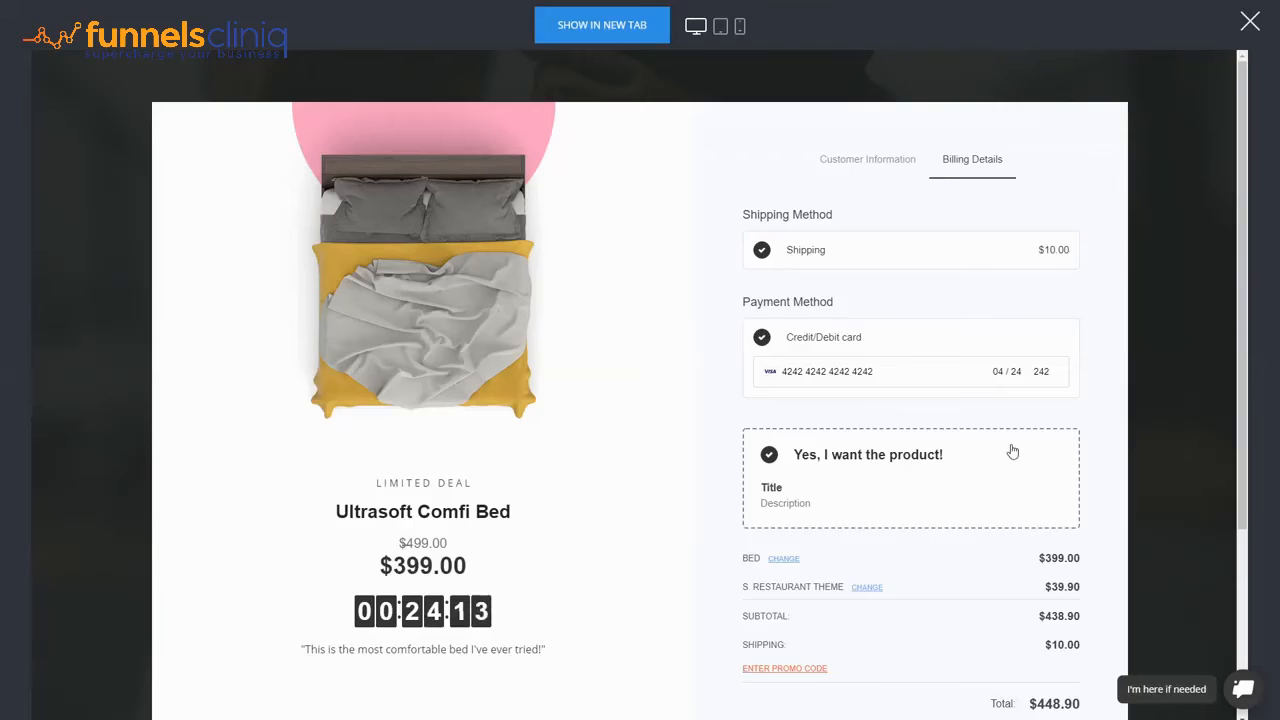
{"action": "left_click", "coordinate": [872, 465]}
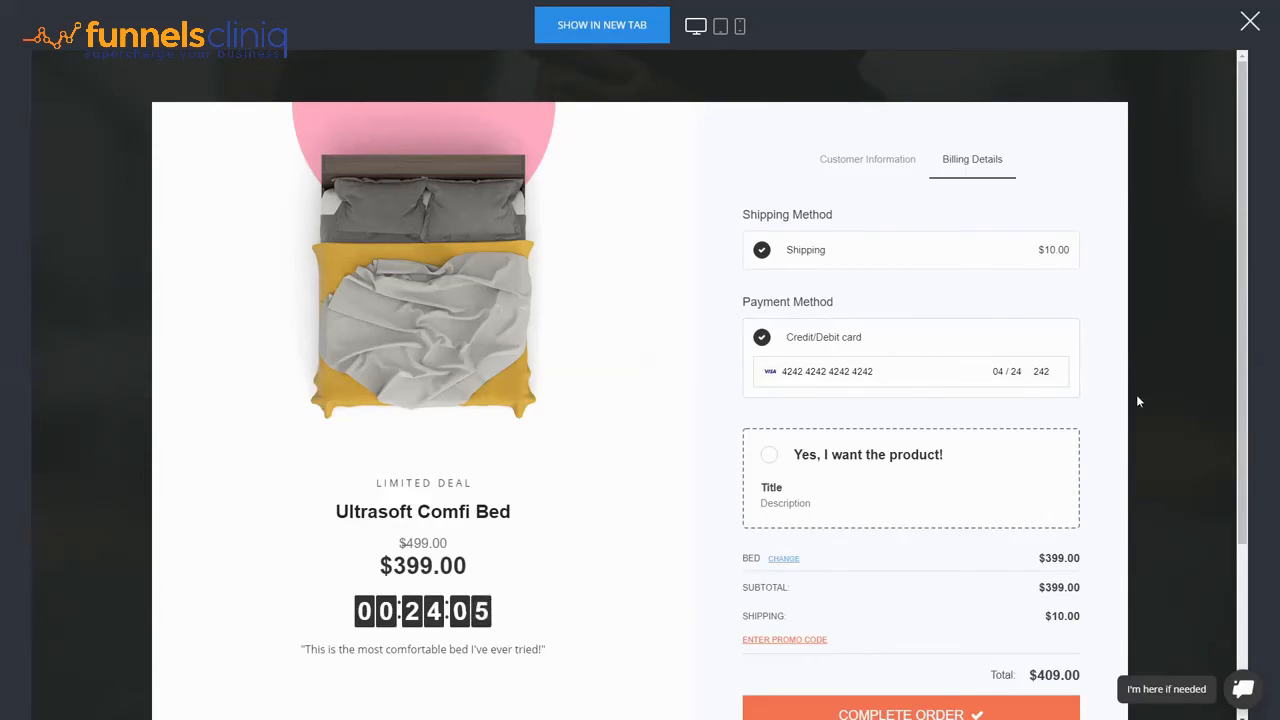
{"action": "scroll", "coordinate": [1137, 400], "scroll_direction": "down", "scroll_amount": 2}
{"action": "left_click", "coordinate": [821, 337]}
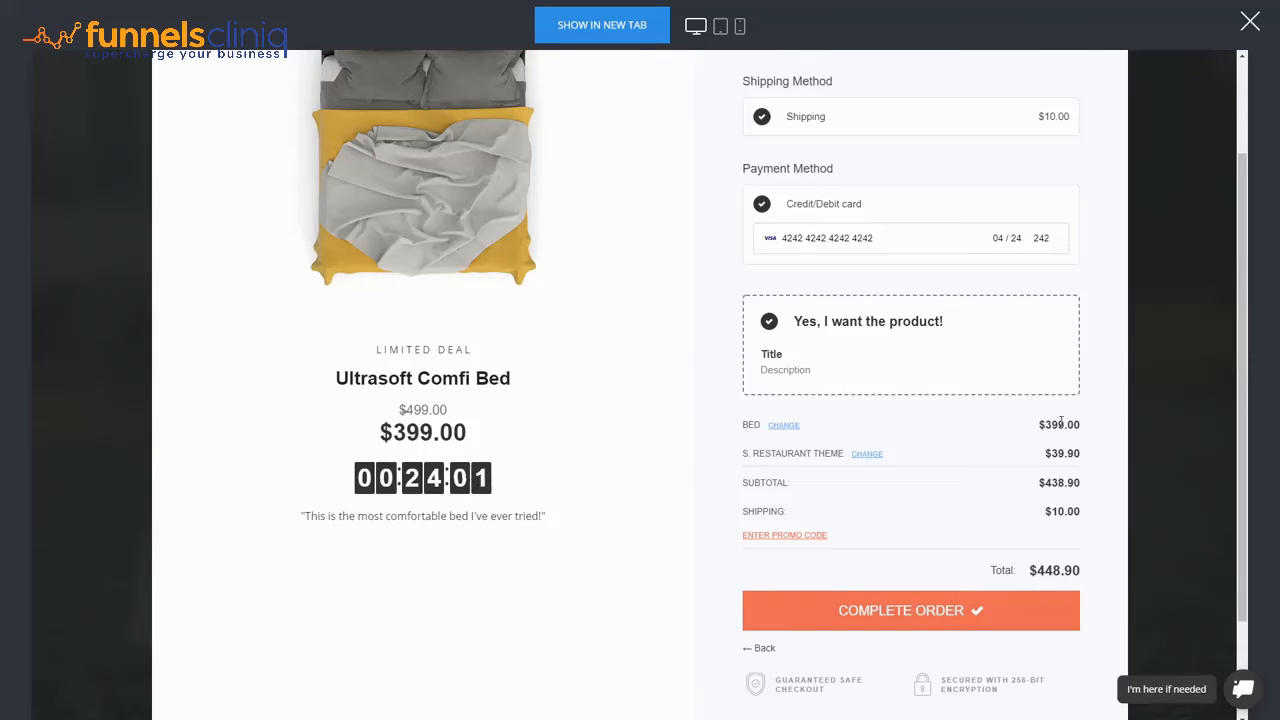
{"action": "left_click", "coordinate": [771, 537]}
{"action": "left_click", "coordinate": [771, 537]}
- Complete the test order and browse the Organic Skin Cream upsell page's images
{"action": "left_click", "coordinate": [919, 621]}
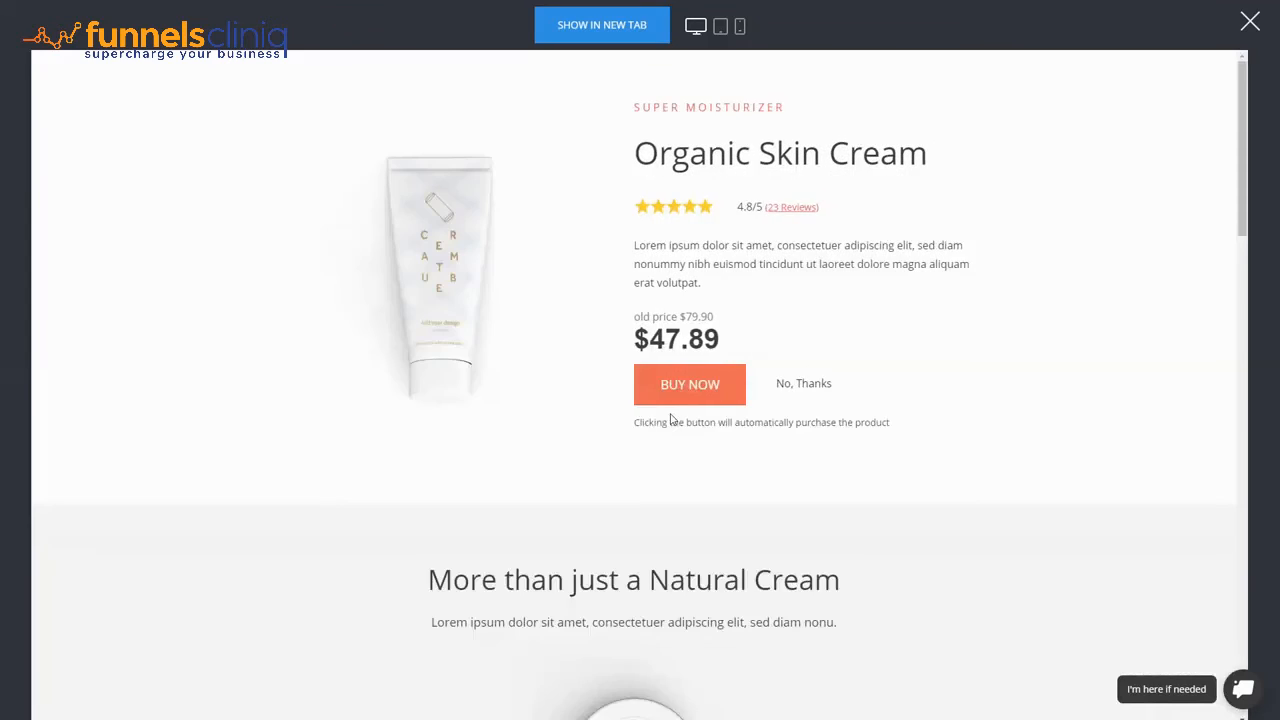
{"action": "mouse_move", "coordinate": [520, 394]}
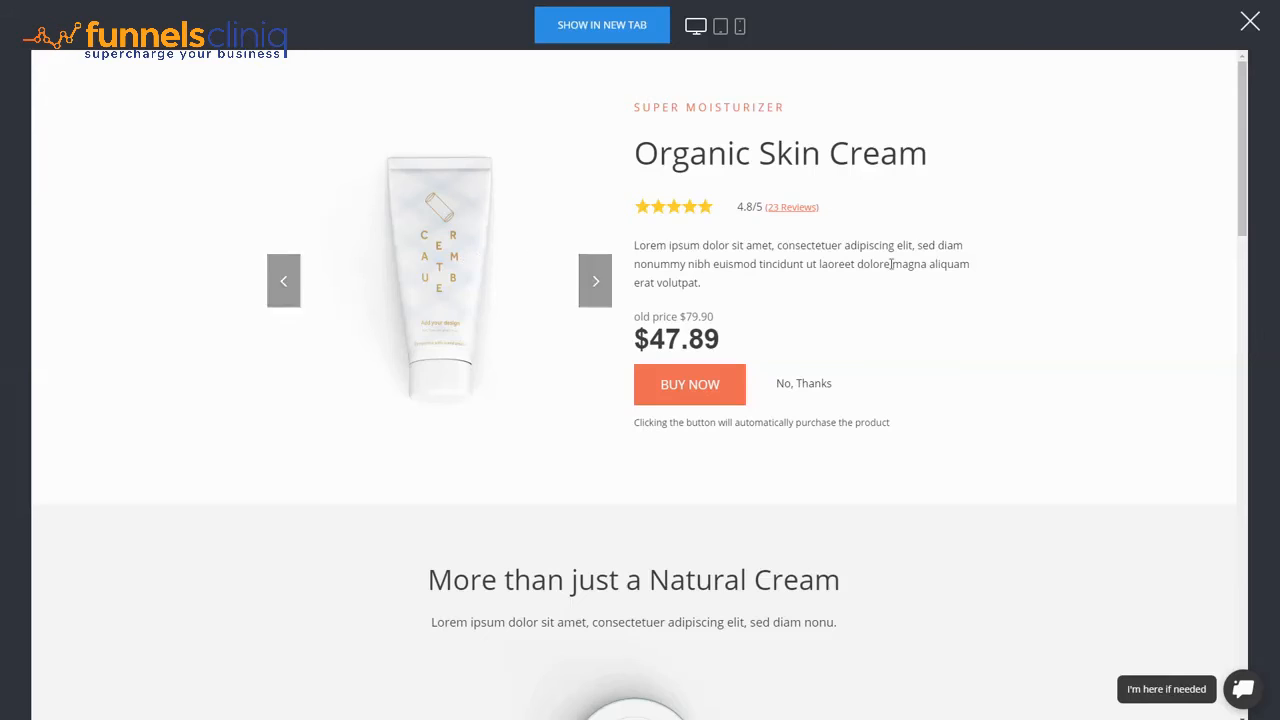
{"action": "left_click", "coordinate": [597, 278]}
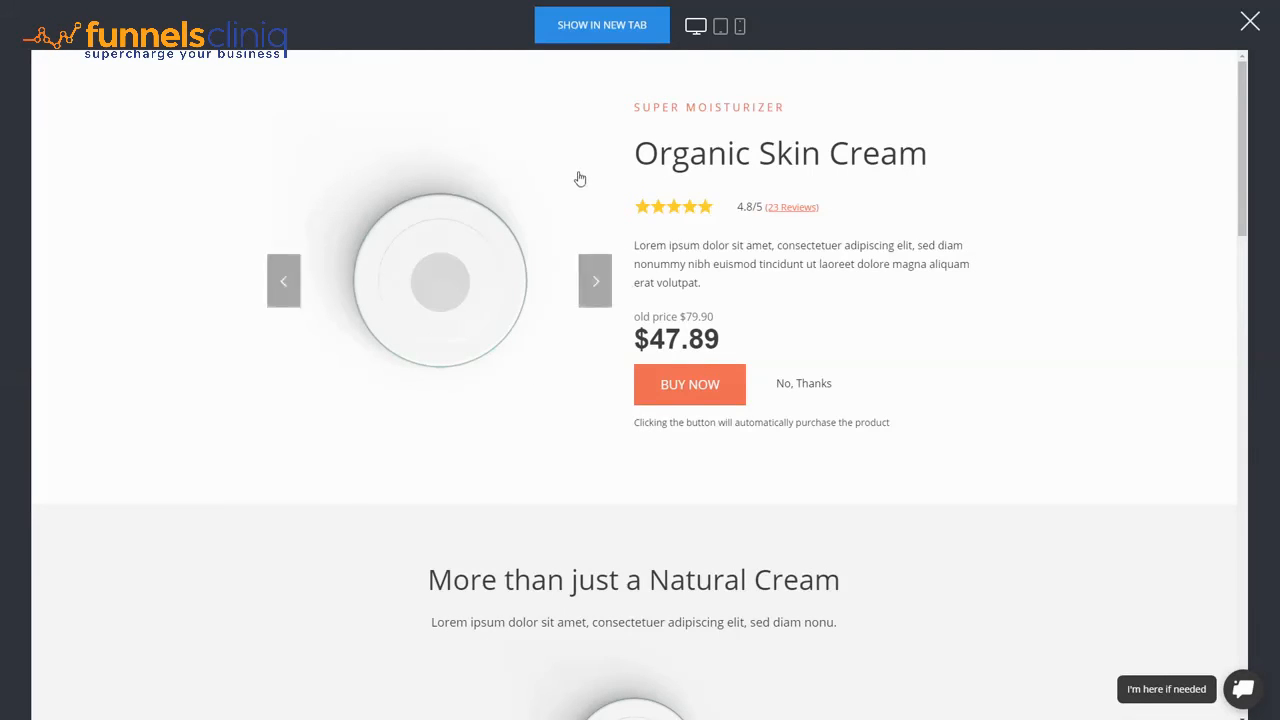
{"action": "scroll", "coordinate": [1000, 376], "scroll_direction": "down", "scroll_amount": 7}
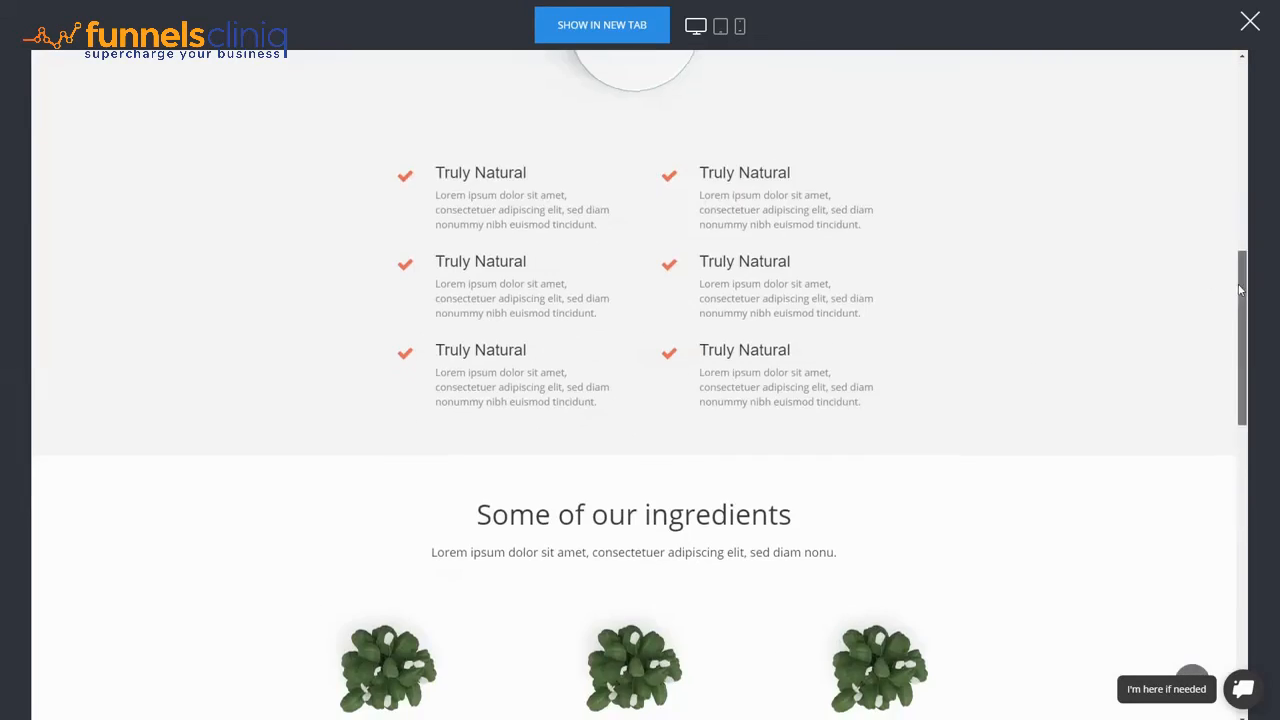
{"action": "left_click_drag", "start_coordinate": [1239, 290], "coordinate": [1203, 46]}
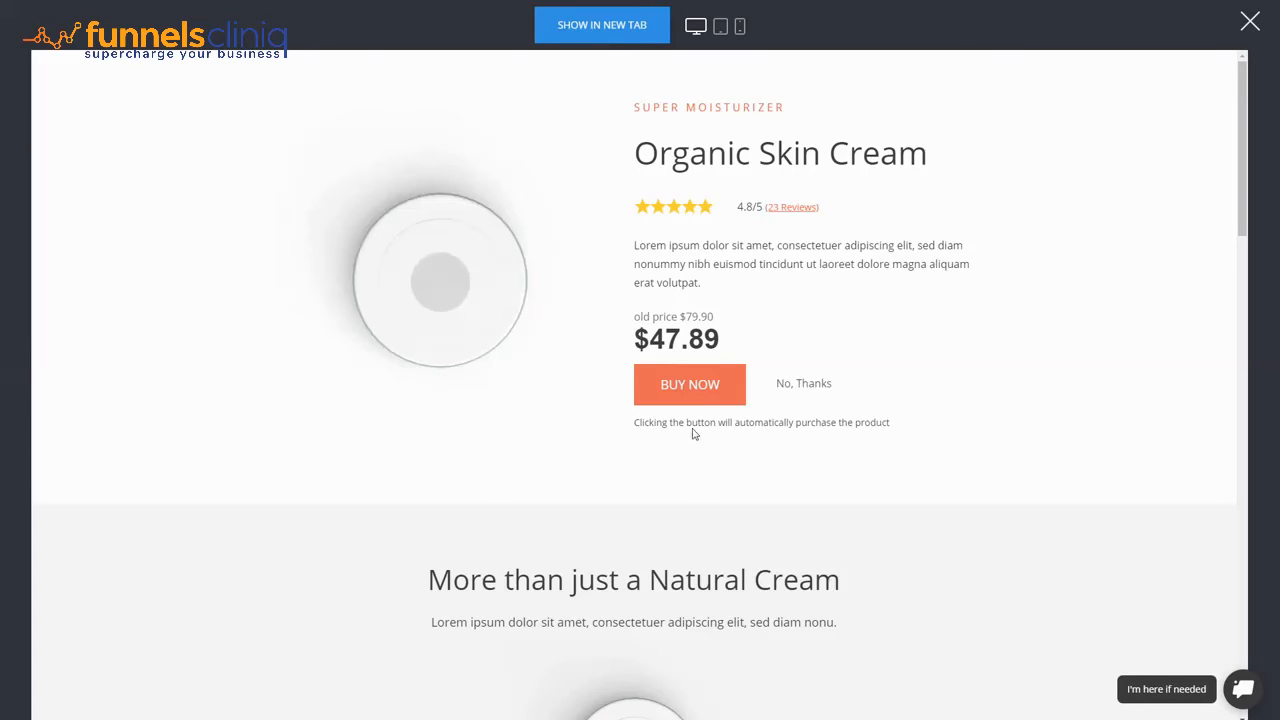
- Accept the upsell with BUY NOW to reach the thank-you page
{"action": "left_click", "coordinate": [700, 390]}
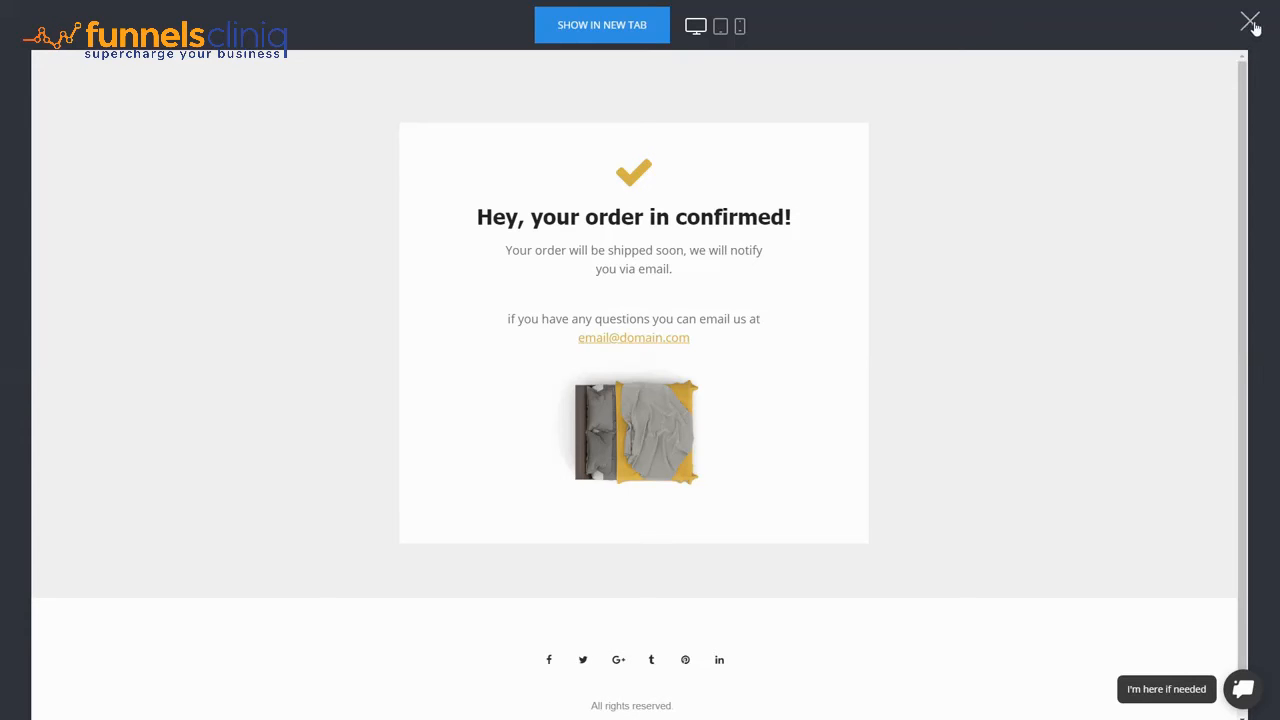
- Exit the preview and show the funnel steps overview with Checkout $448.90 and Upsell $49.90
{"action": "left_click", "coordinate": [1250, 22]}
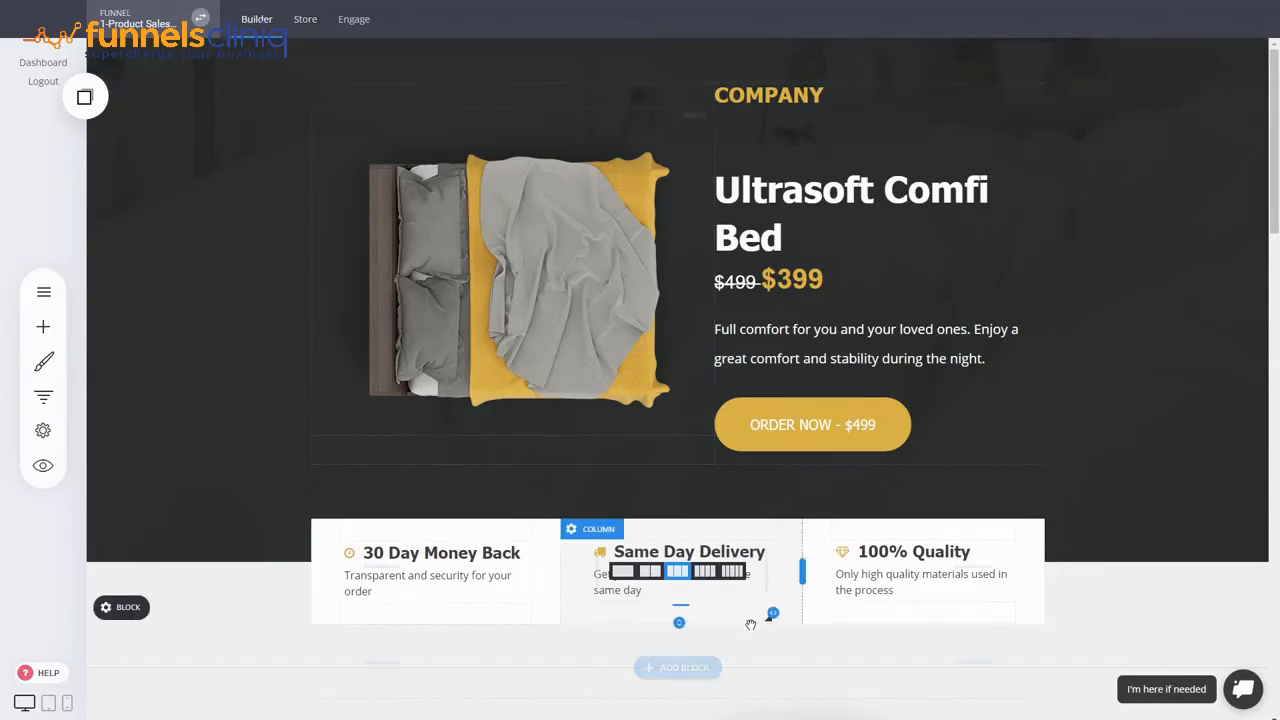
{"action": "scroll", "coordinate": [466, 470], "scroll_direction": "down", "scroll_amount": 1}
{"action": "scroll", "coordinate": [1000, 550], "scroll_direction": "up", "scroll_amount": 1}
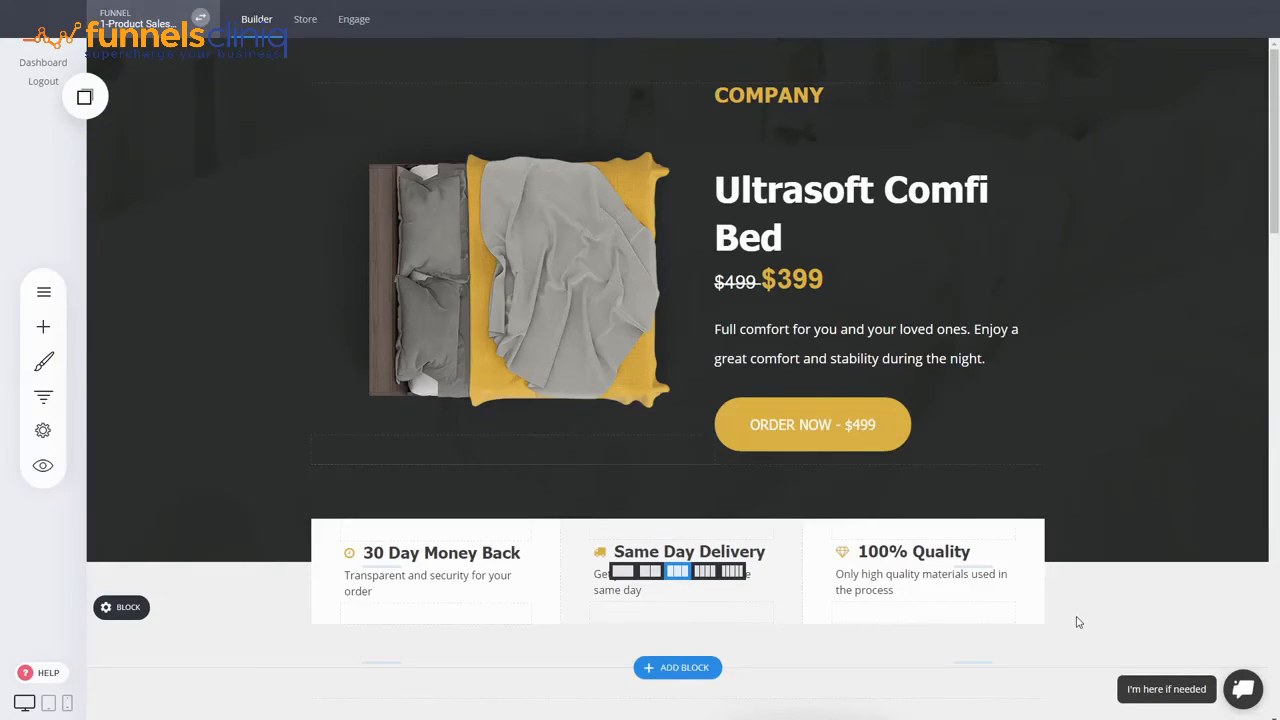
{"action": "left_click", "coordinate": [43, 400]}
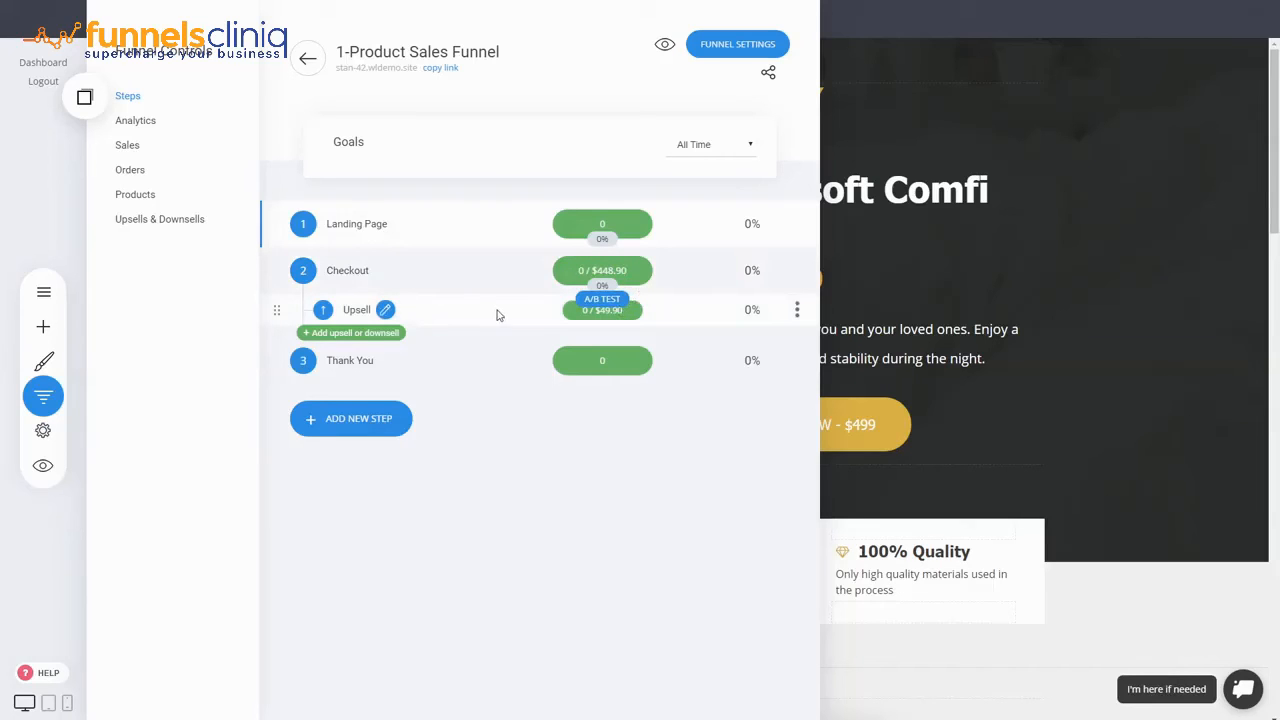
- Check the $498.80 sales total, the single paid order, and each product's sales totals
{"action": "left_click", "coordinate": [128, 150]}
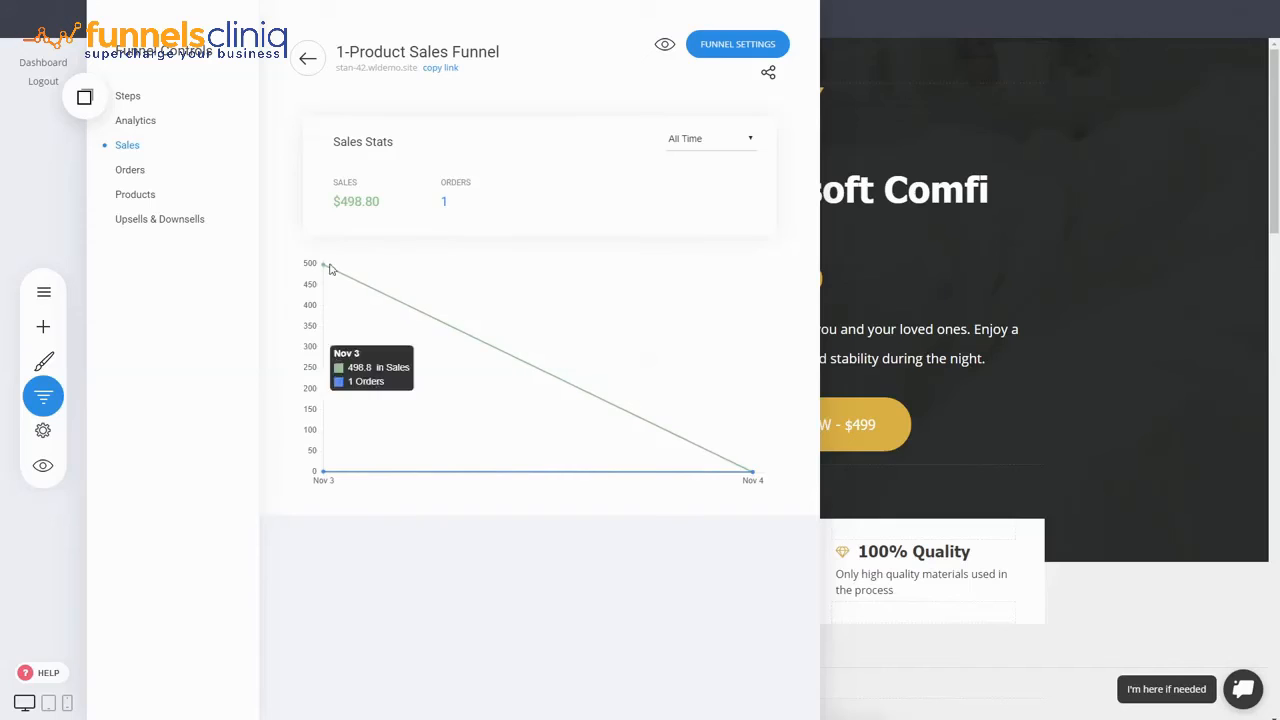
{"action": "left_click_drag", "start_coordinate": [388, 203], "coordinate": [340, 202]}
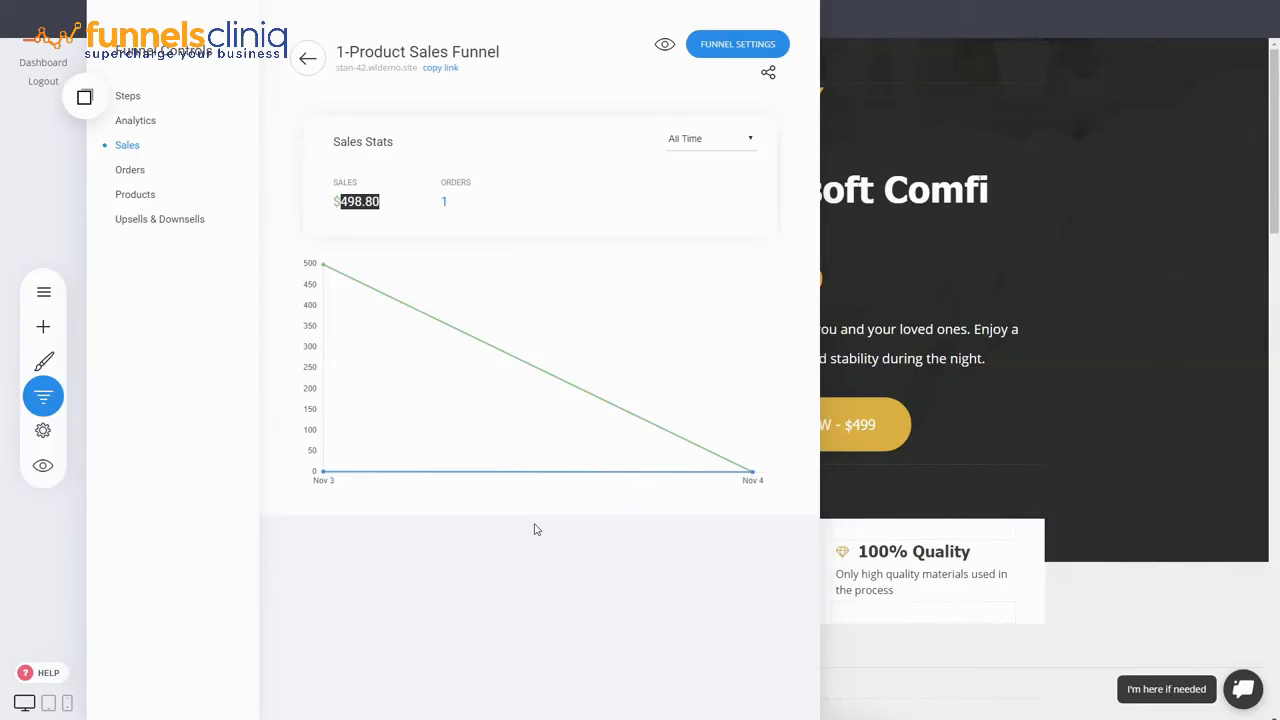
{"action": "left_click", "coordinate": [347, 203]}
{"action": "left_click_drag", "start_coordinate": [362, 202], "coordinate": [344, 197]}
{"action": "left_click", "coordinate": [377, 202]}
{"action": "left_click", "coordinate": [135, 170]}
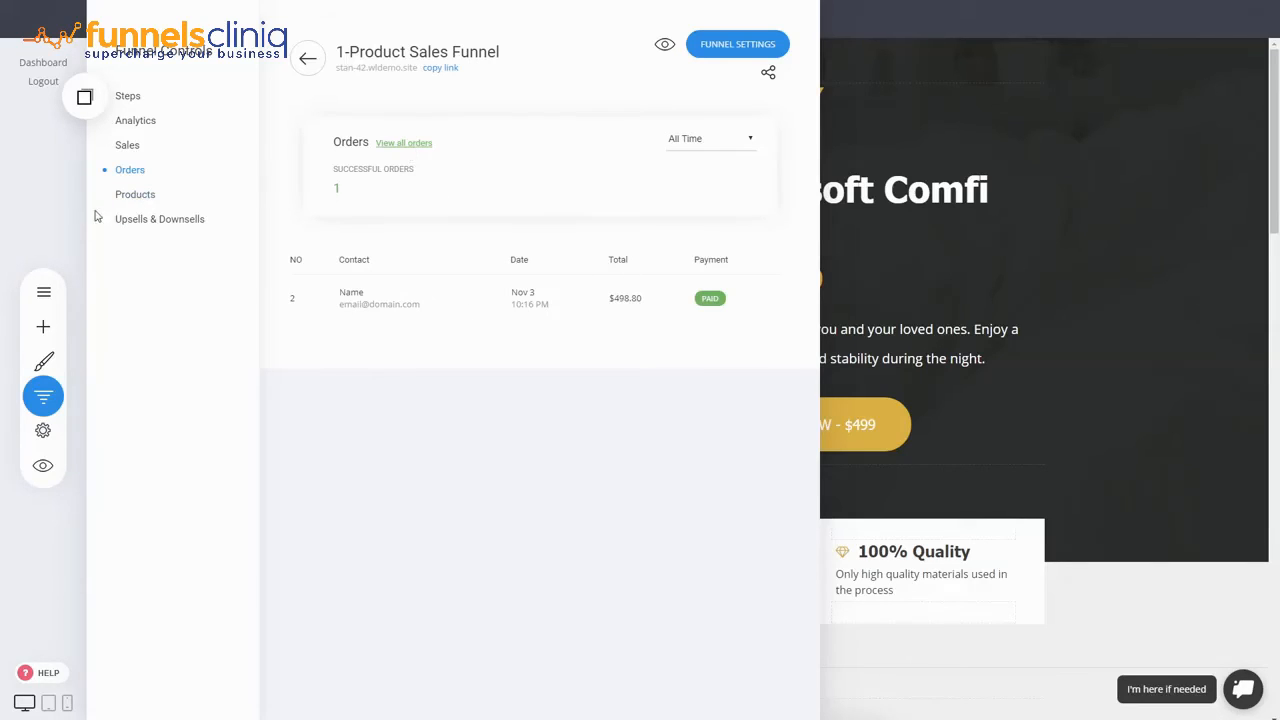
{"action": "left_click", "coordinate": [137, 196]}
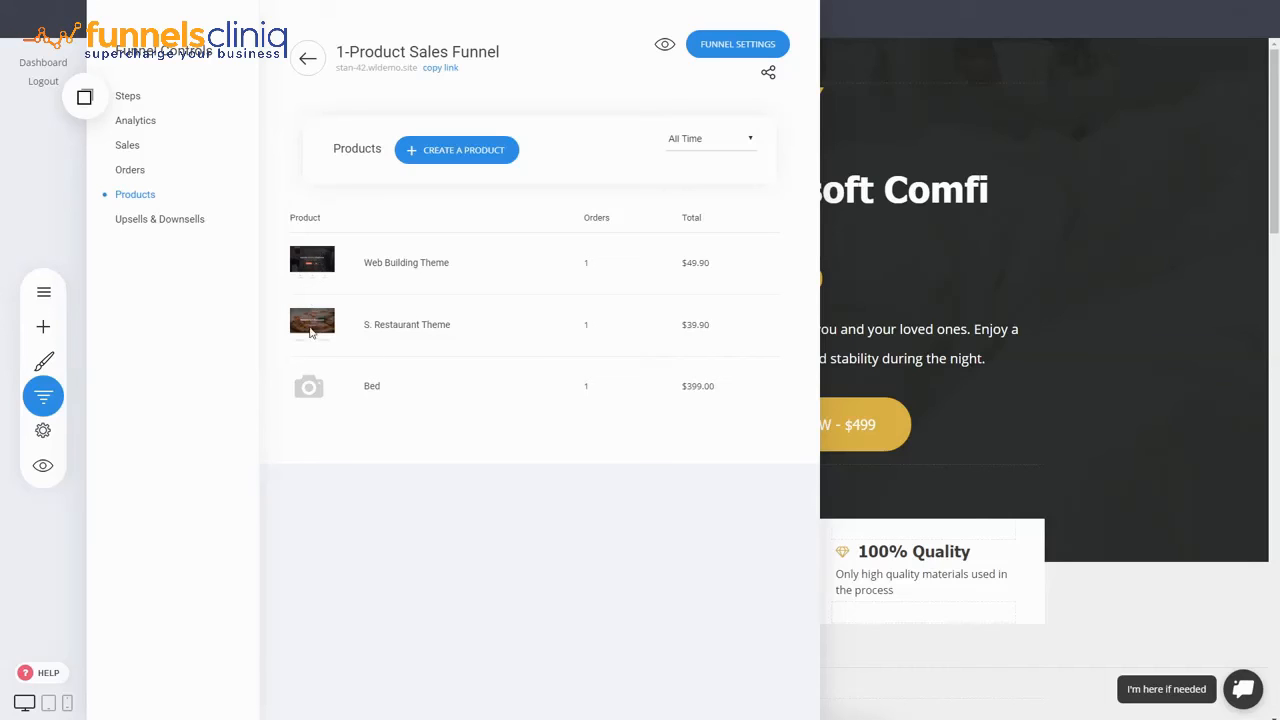
- Look over the upsell and bump product results, then return to the Ultrasoft Comfi Bed landing page
{"action": "left_click", "coordinate": [159, 219]}
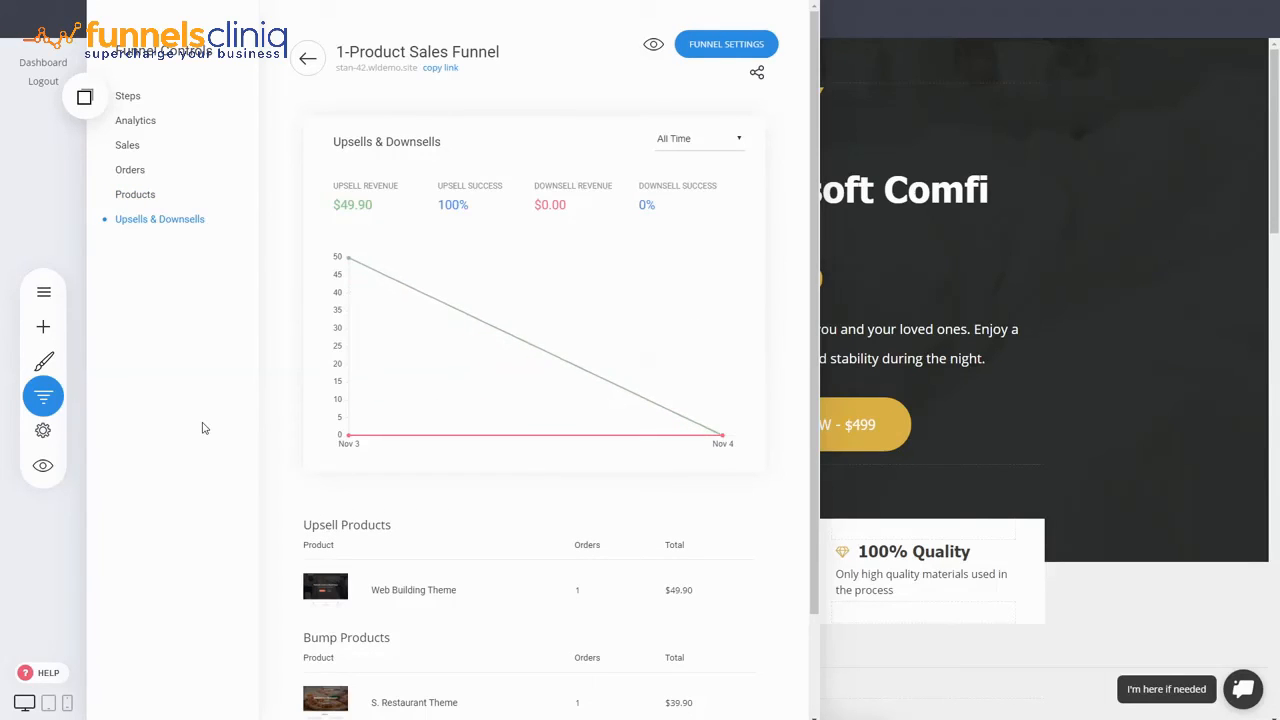
{"action": "scroll", "coordinate": [480, 430], "scroll_direction": "down", "scroll_amount": 2}
{"action": "scroll", "coordinate": [686, 431], "scroll_direction": "up", "scroll_amount": 2}
{"action": "scroll", "coordinate": [493, 541], "scroll_direction": "down", "scroll_amount": 2}
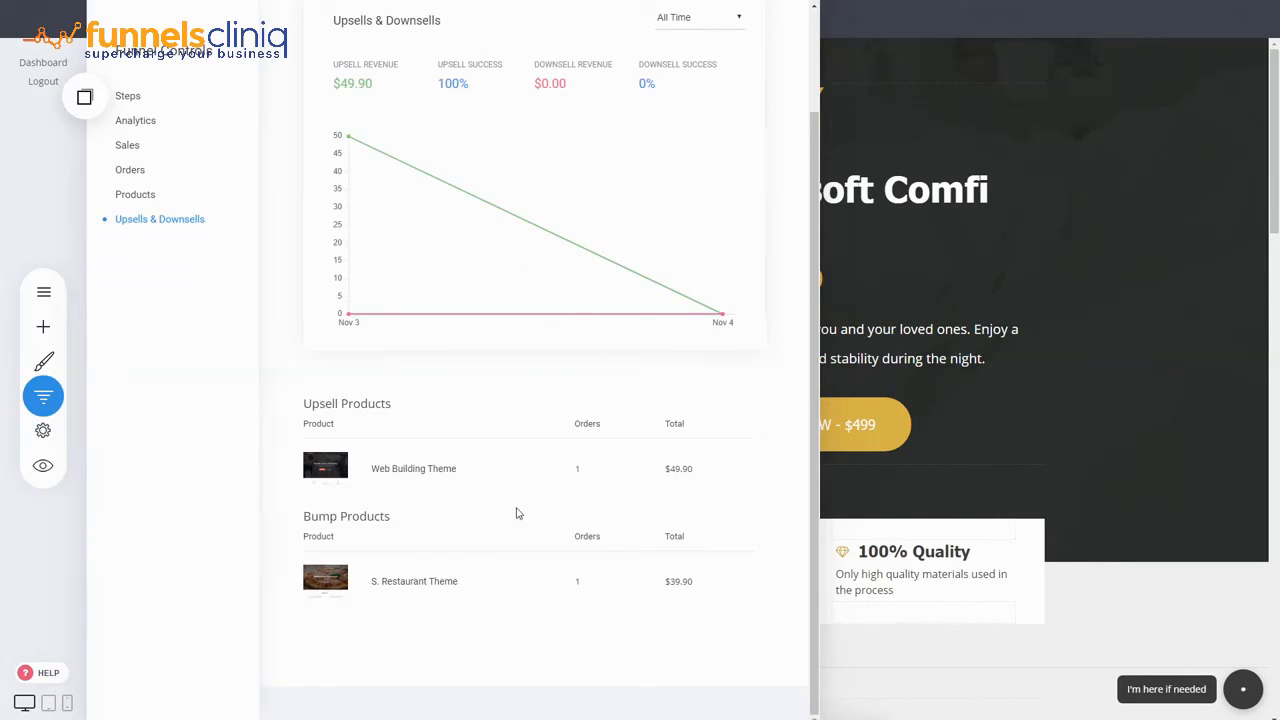
{"action": "scroll", "coordinate": [517, 513], "scroll_direction": "up", "scroll_amount": 2}
{"action": "scroll", "coordinate": [517, 513], "scroll_direction": "down", "scroll_amount": 1}
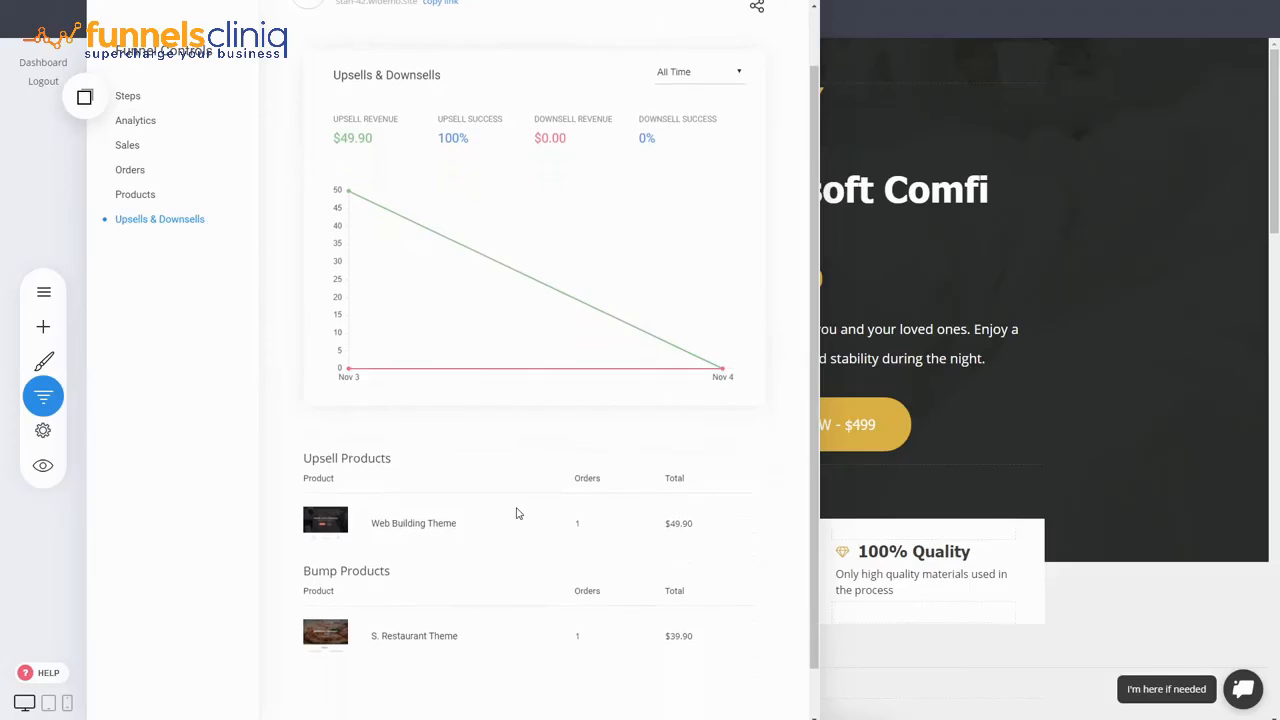
{"action": "scroll", "coordinate": [517, 513], "scroll_direction": "up", "scroll_amount": 1}
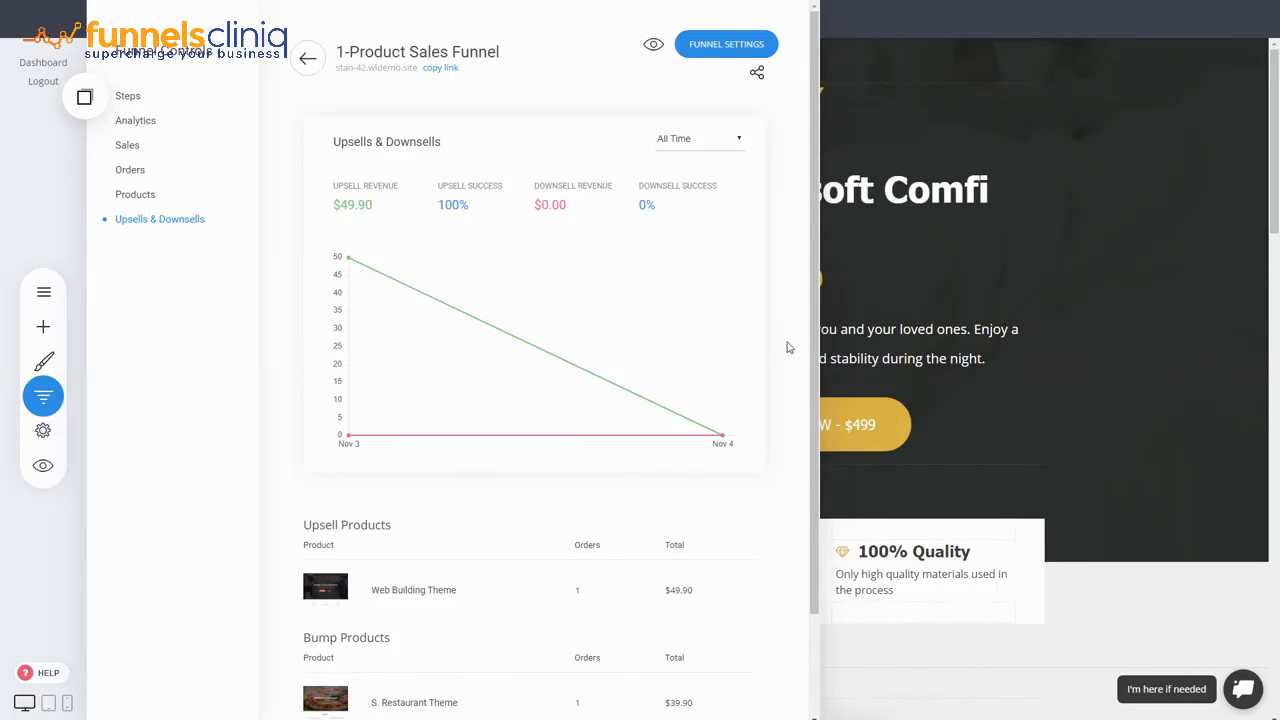
{"action": "scroll", "coordinate": [777, 366], "scroll_direction": "down", "scroll_amount": 1}
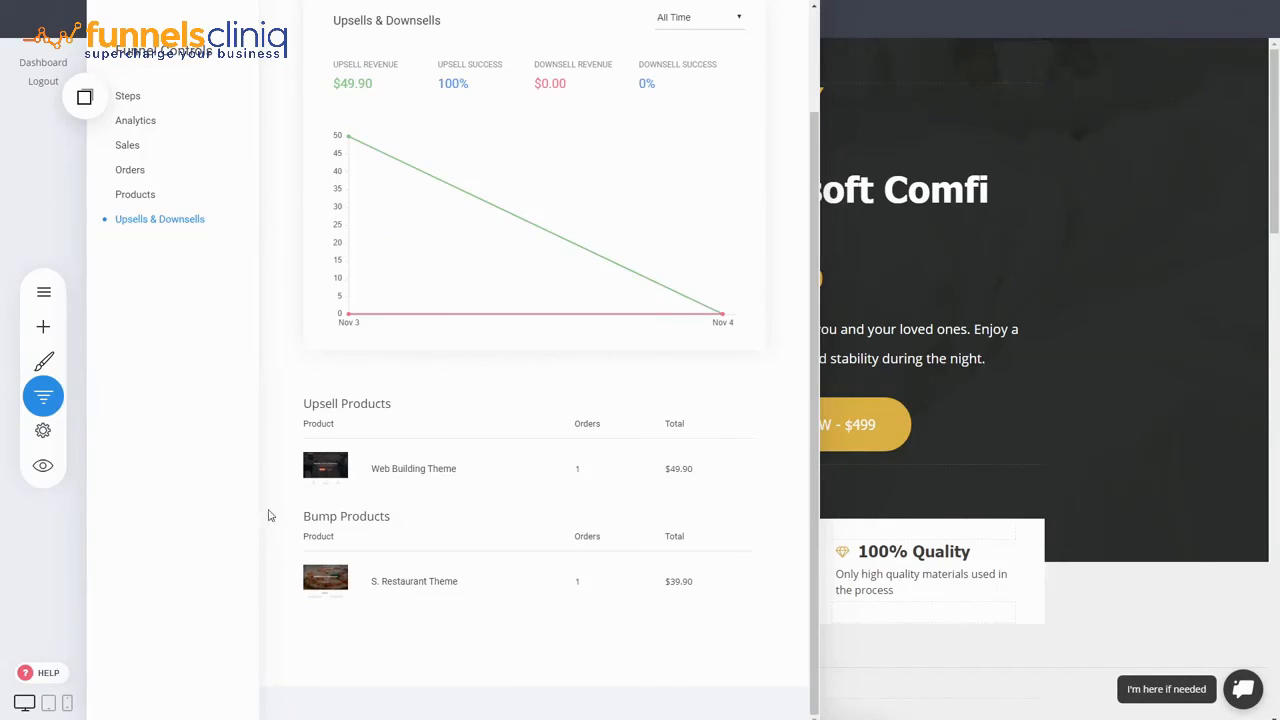
{"action": "scroll", "coordinate": [292, 518], "scroll_direction": "up", "scroll_amount": 1}
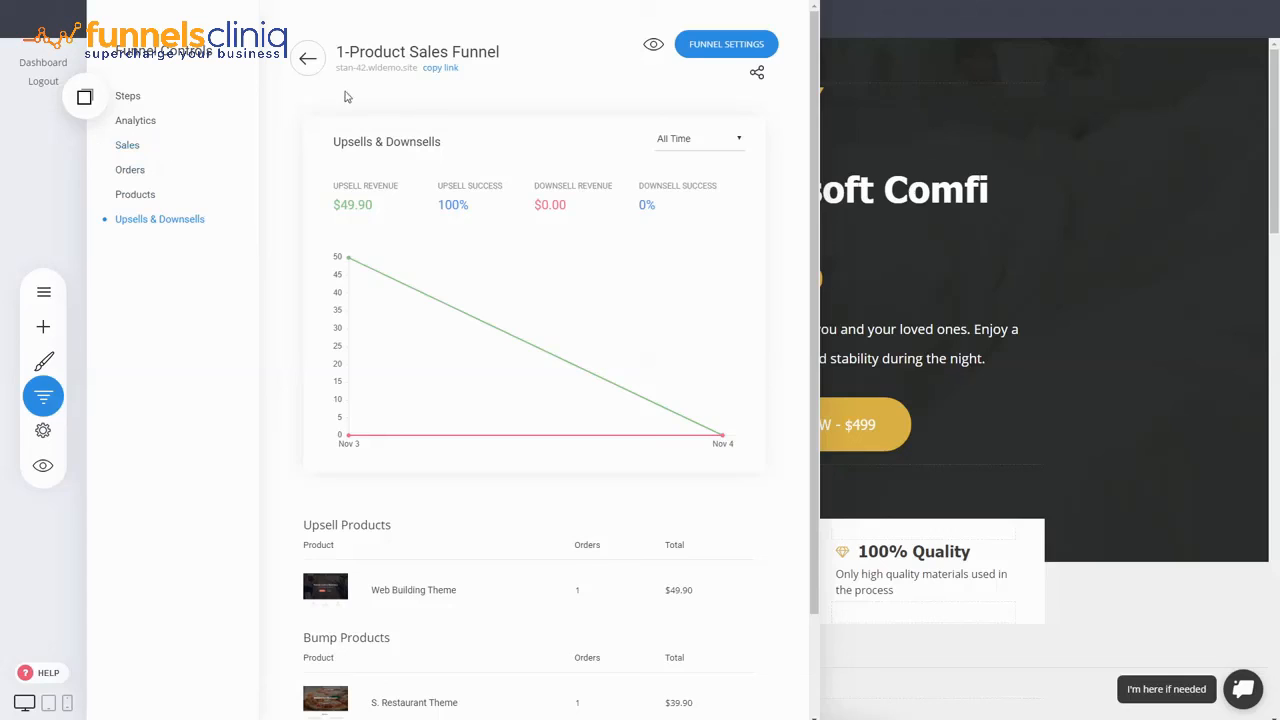
{"action": "left_click", "coordinate": [891, 179]}
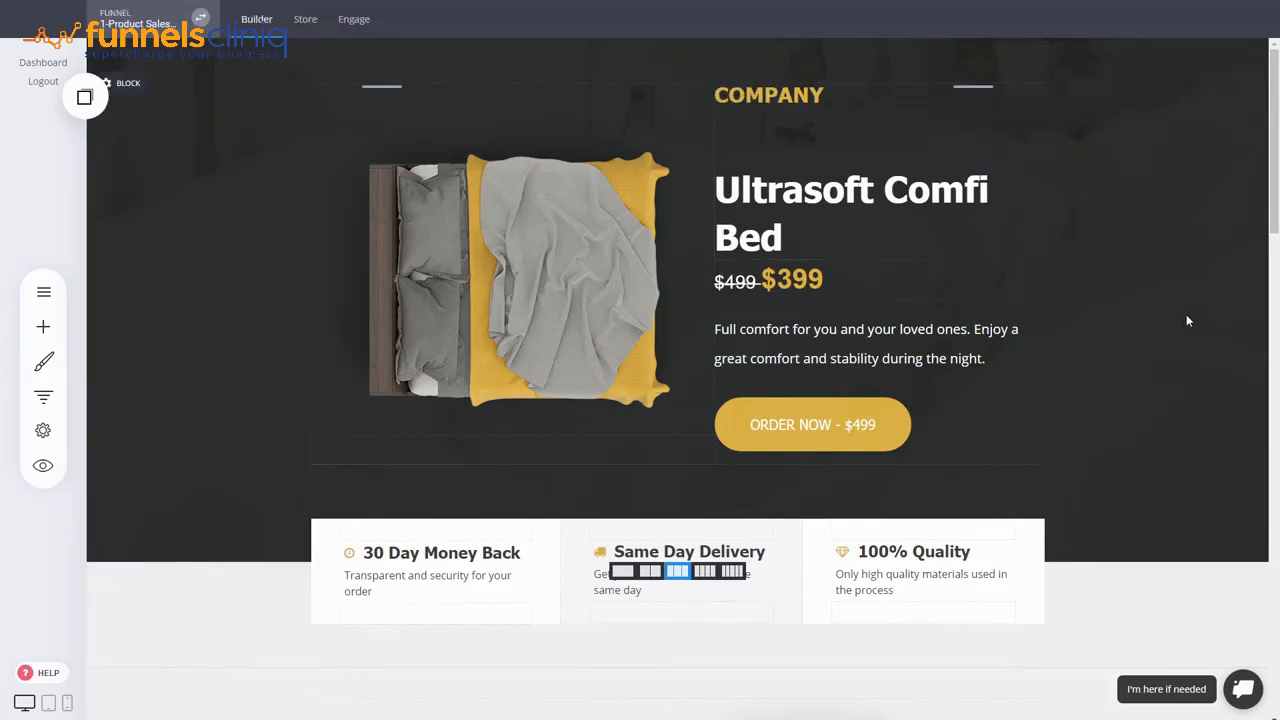
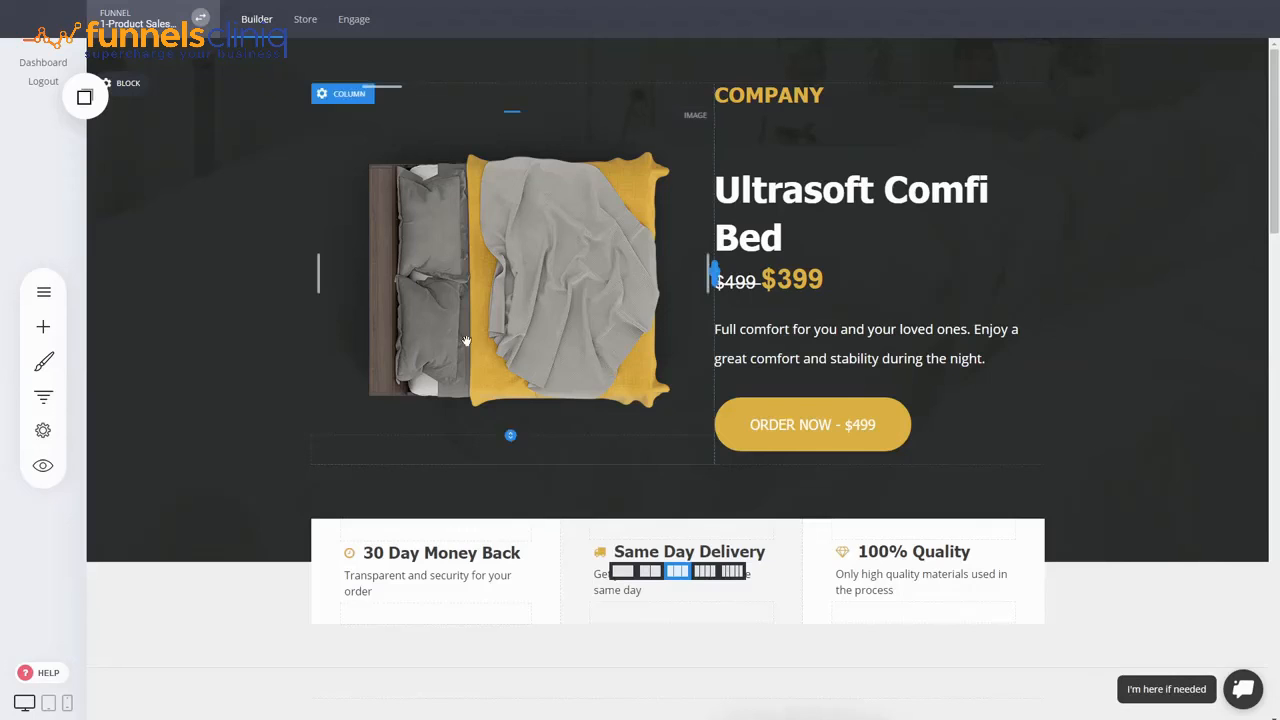
- Open the Store's Orders list showing invoice 2 for $498.80, Pending
{"action": "left_click", "coordinate": [303, 22]}
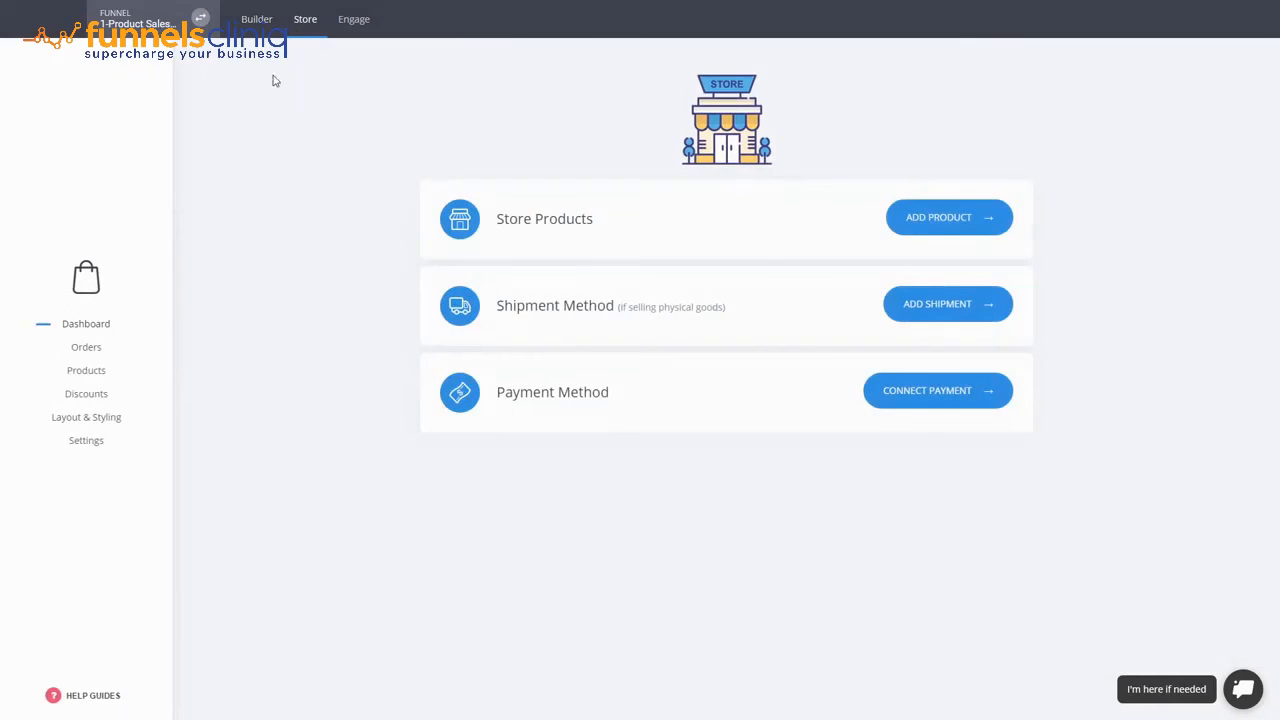
{"action": "left_click", "coordinate": [84, 352]}
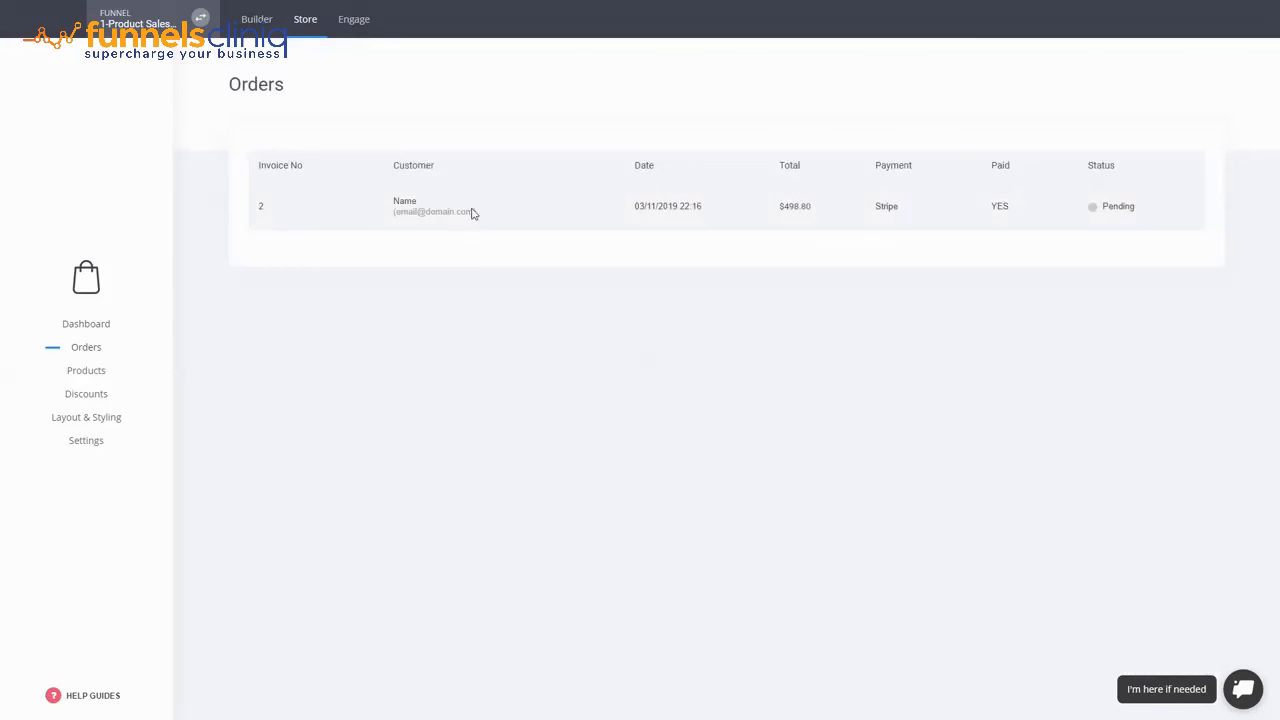
- Expand invoice 2 to review Bed $399.00, both themes, $10.00 shipping and payment, then show ACTIONS
{"action": "left_click", "coordinate": [471, 211]}
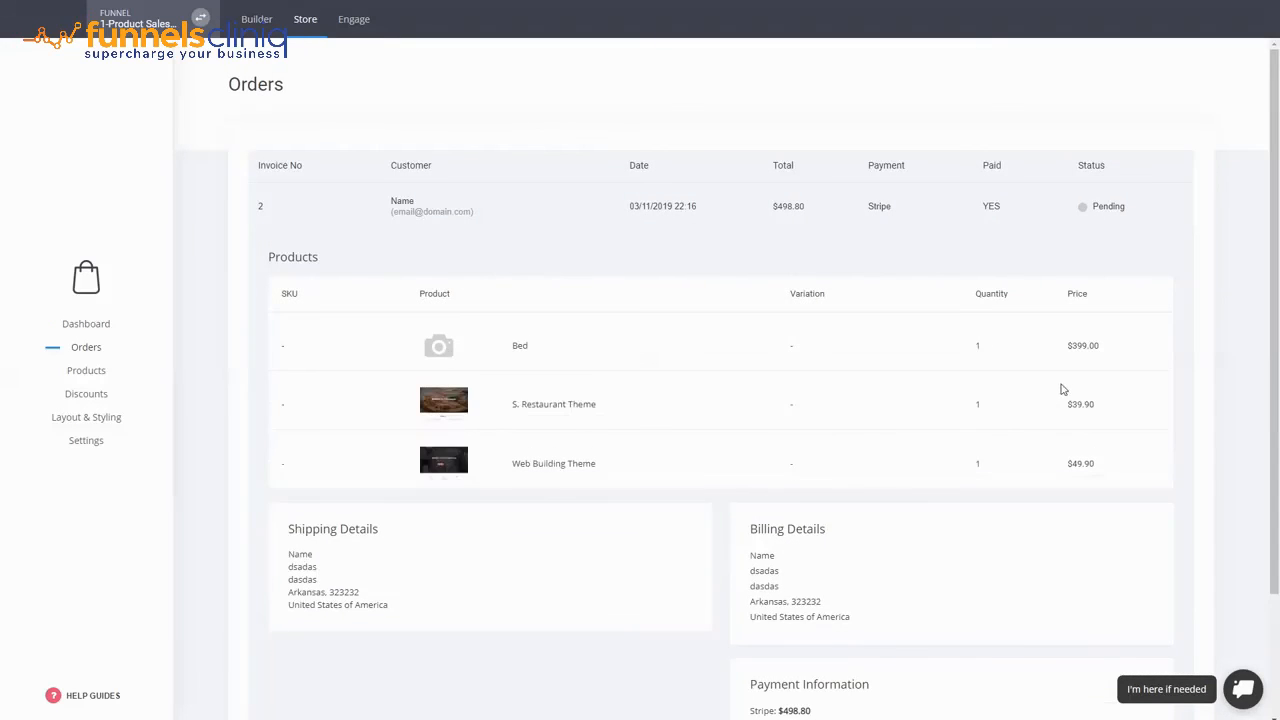
{"action": "scroll", "coordinate": [1063, 385], "scroll_direction": "down", "scroll_amount": 3}
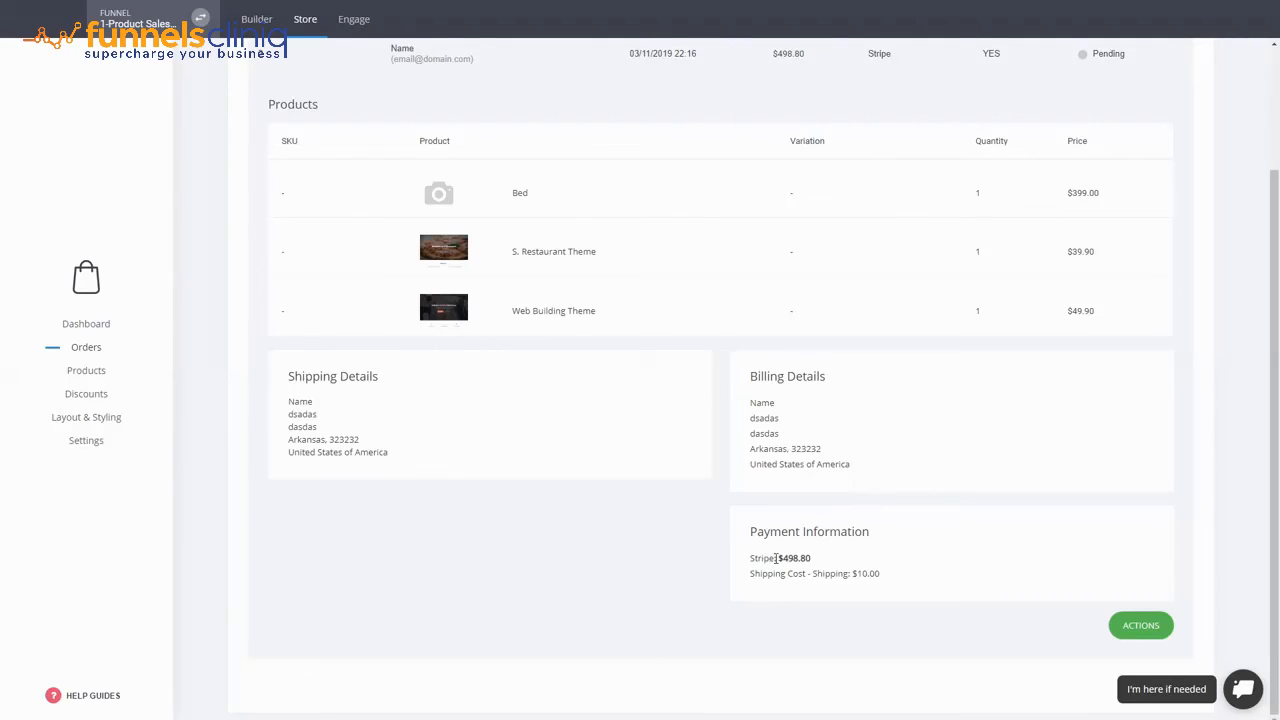
{"action": "scroll", "coordinate": [880, 470], "scroll_direction": "up", "scroll_amount": 3}
{"action": "scroll", "coordinate": [1094, 232], "scroll_direction": "down", "scroll_amount": 1}
{"action": "scroll", "coordinate": [1094, 232], "scroll_direction": "down", "scroll_amount": 1}
{"action": "left_click", "coordinate": [898, 76]}
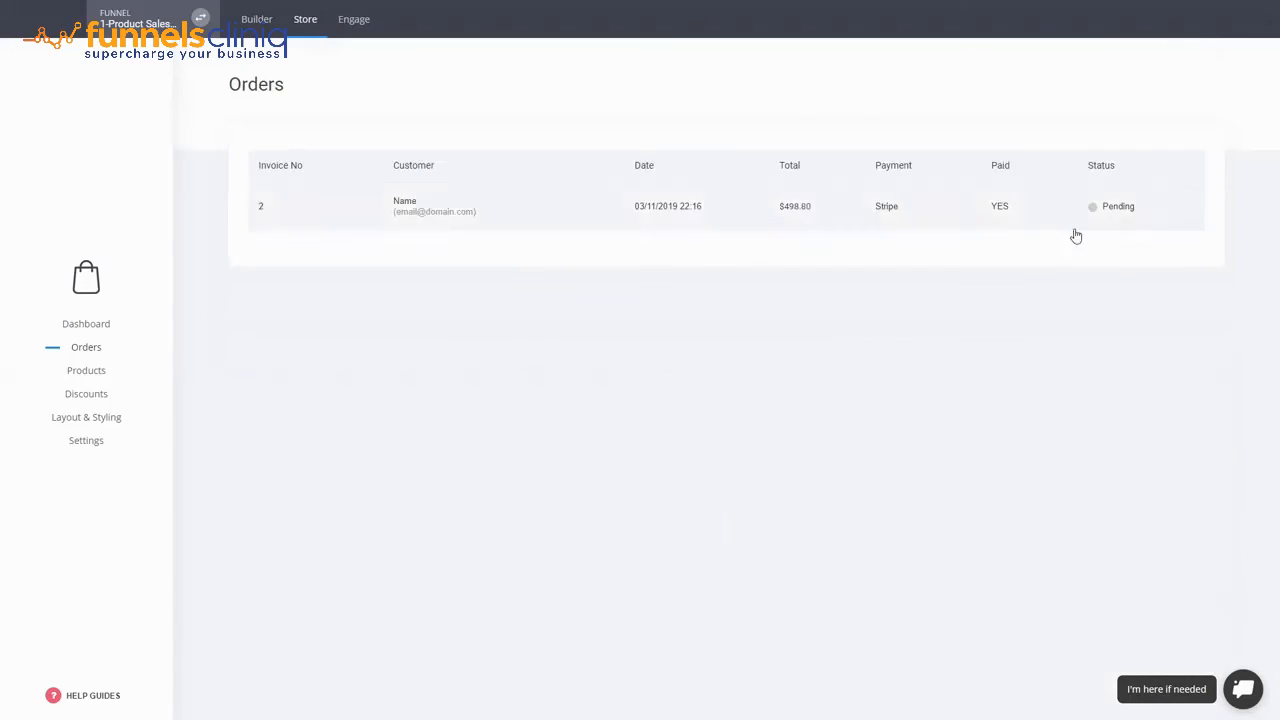
{"action": "left_click", "coordinate": [1080, 230]}
{"action": "scroll", "coordinate": [1143, 399], "scroll_direction": "down", "scroll_amount": 2}
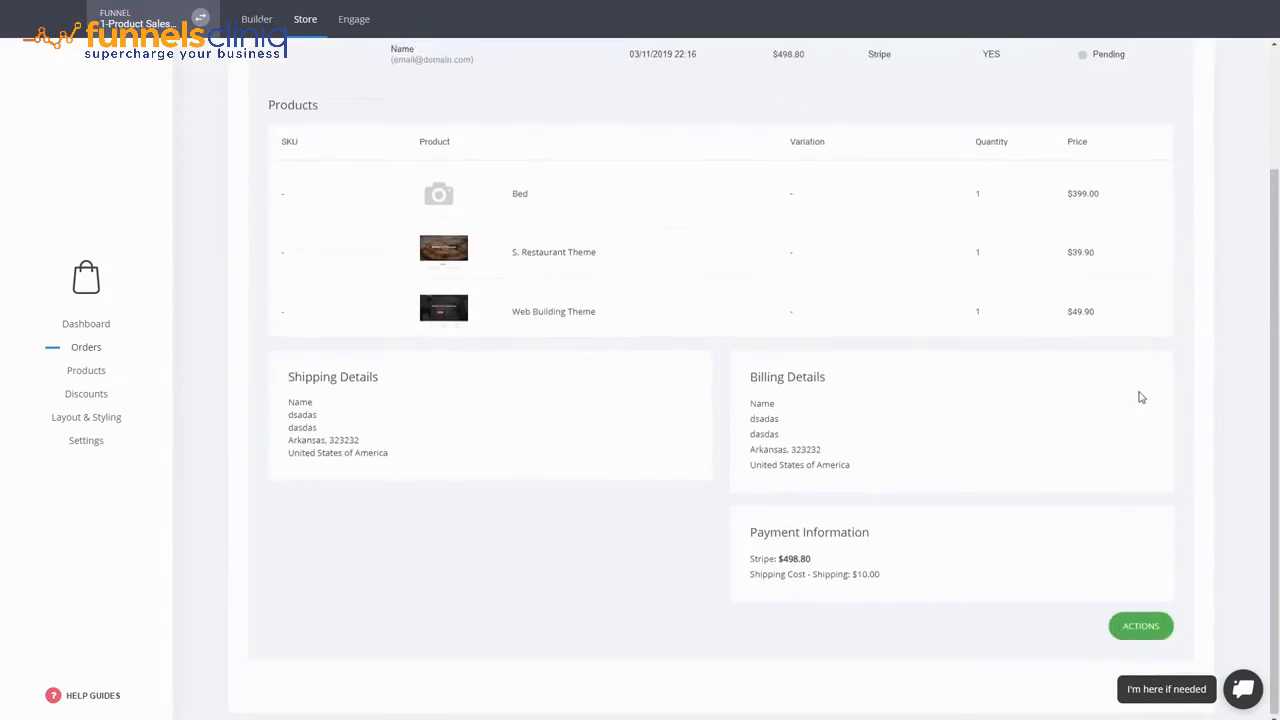
{"action": "left_click", "coordinate": [1141, 625]}
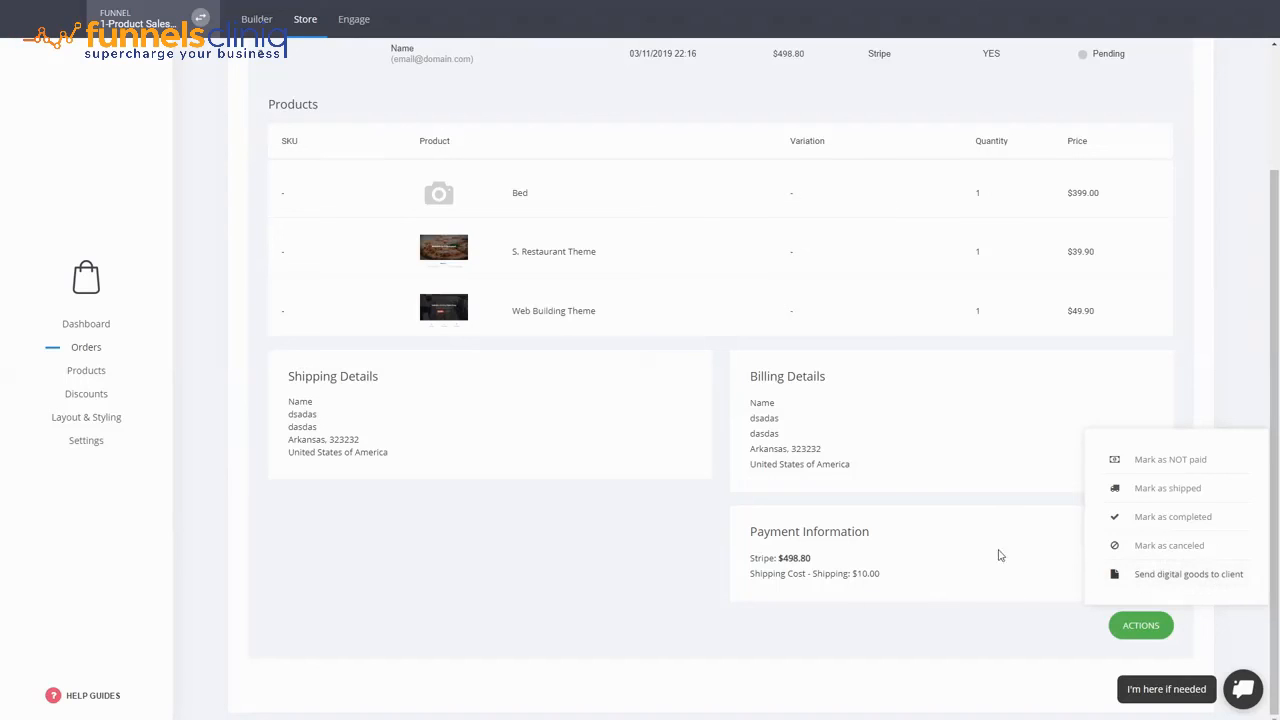
- Close the ACTIONS status menu without changes, keeping invoice 2 Pending at $498.80
{"action": "left_click", "coordinate": [629, 545]}
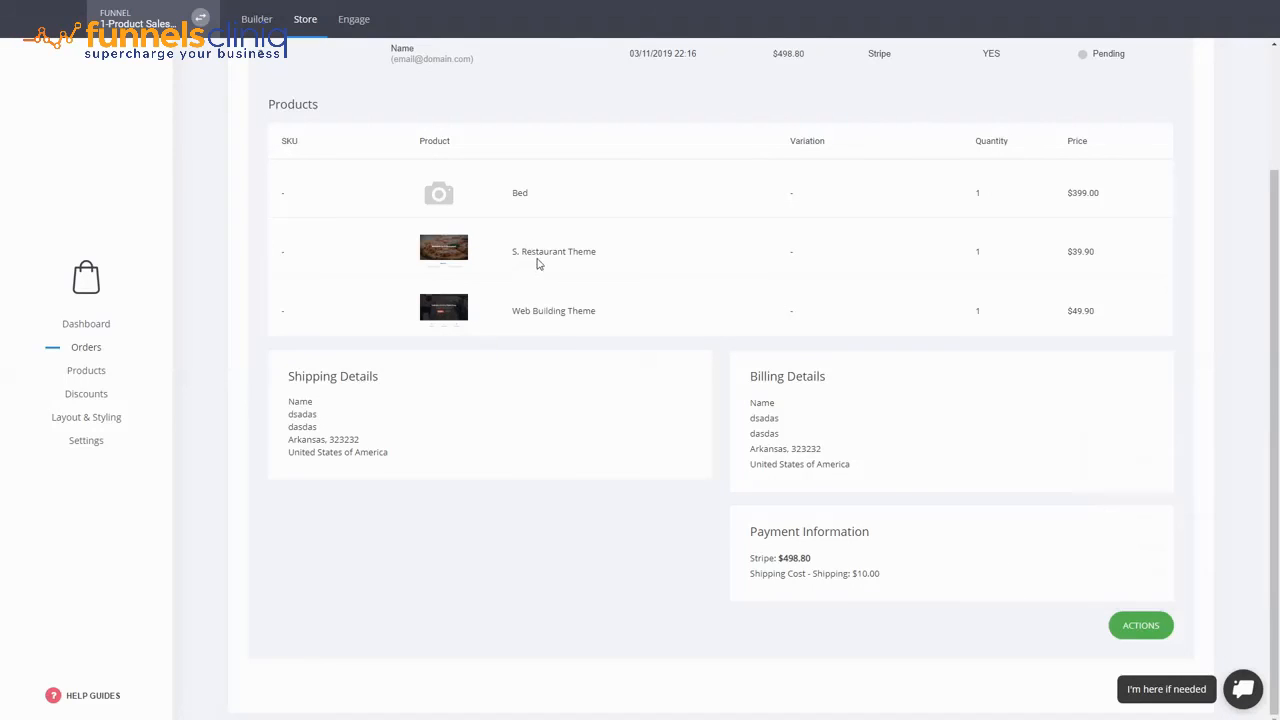
{"action": "left_click", "coordinate": [1150, 637]}
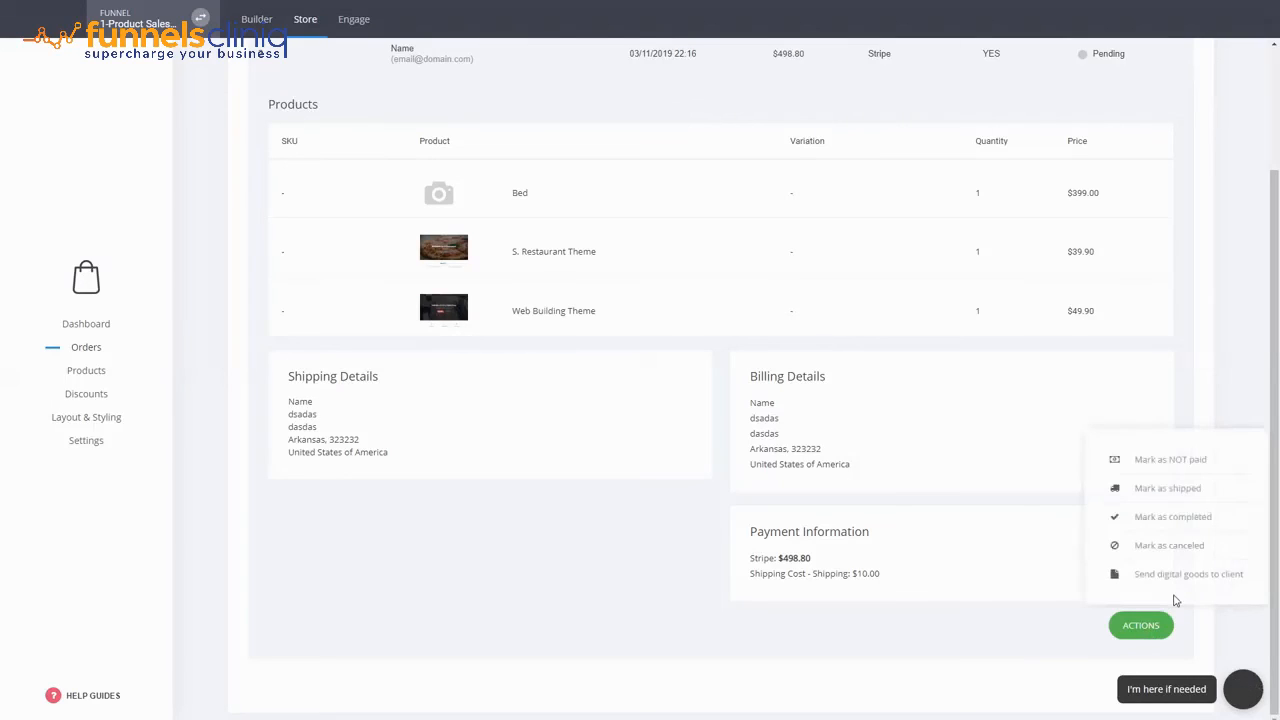
{"action": "left_click", "coordinate": [532, 512]}
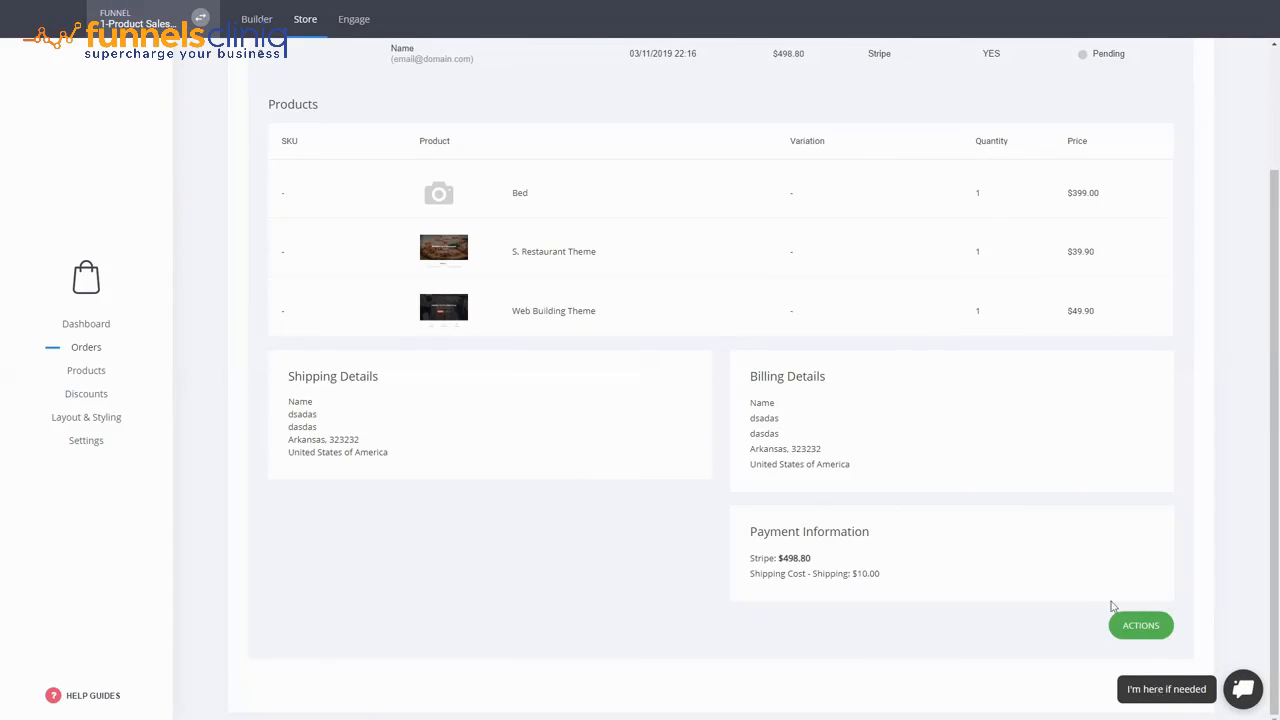
{"action": "scroll", "coordinate": [870, 240], "scroll_direction": "up", "scroll_amount": 2}
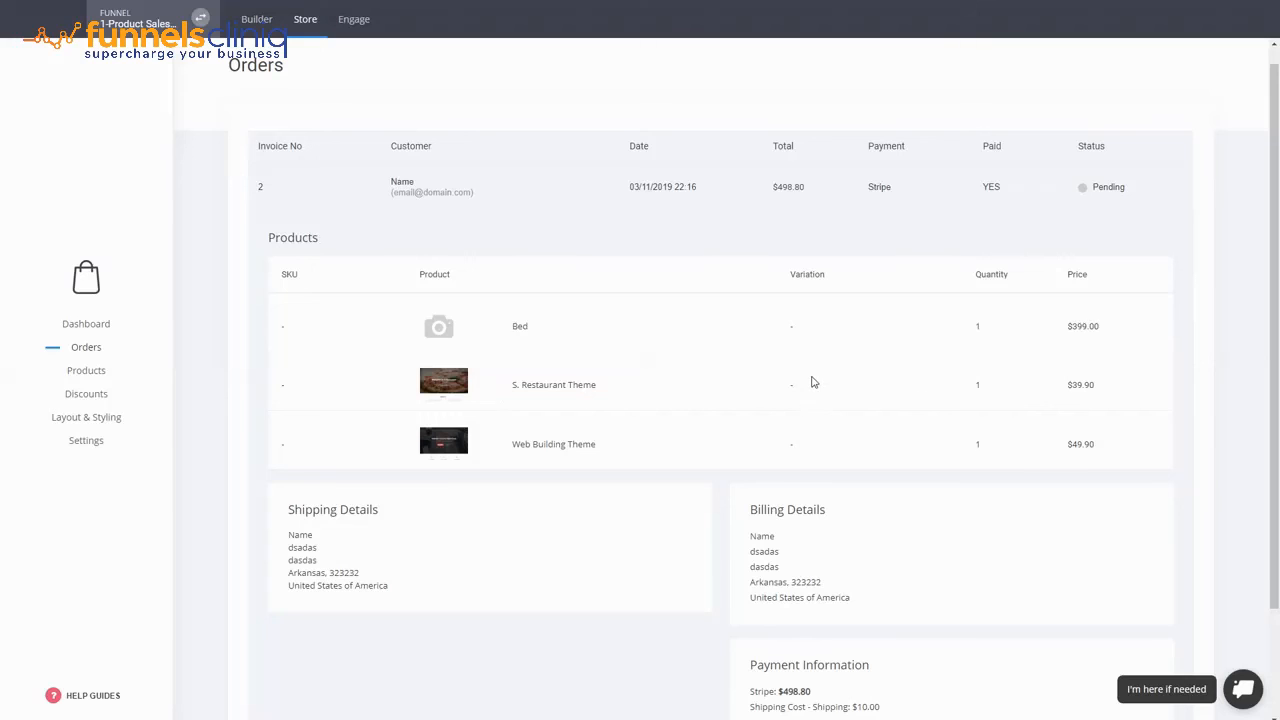
{"action": "scroll", "coordinate": [1080, 579], "scroll_direction": "down", "scroll_amount": 2}
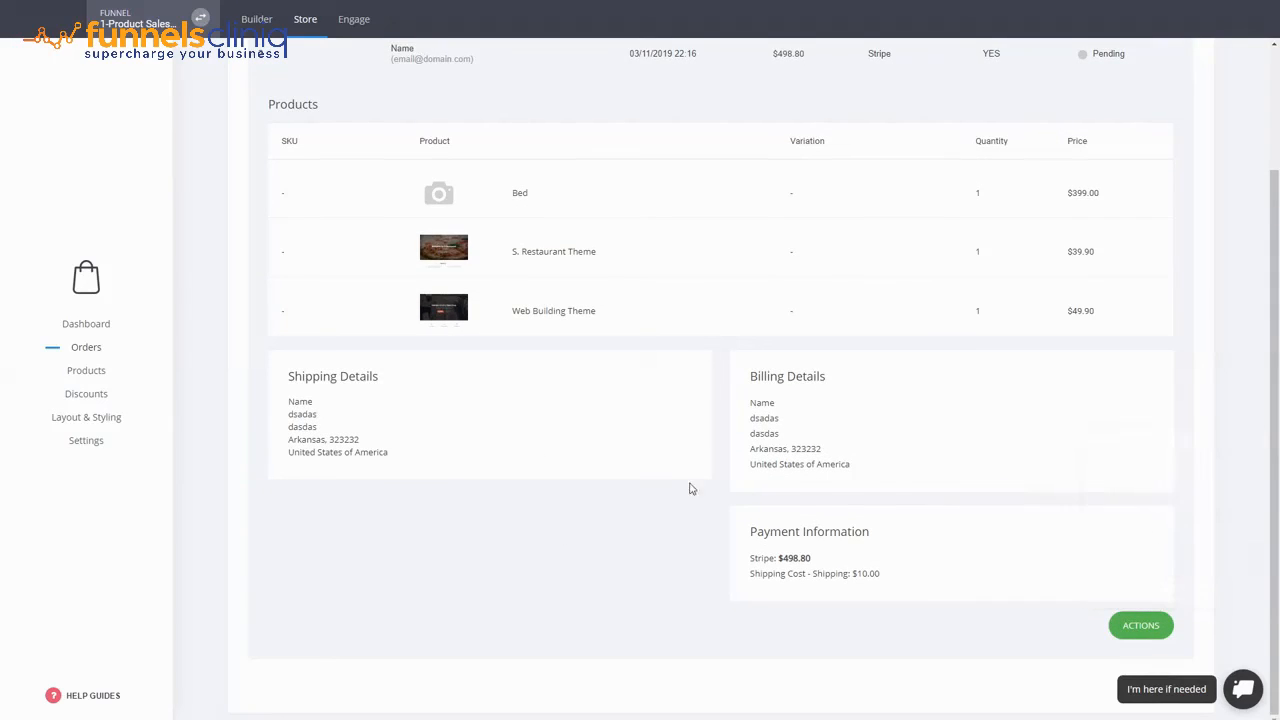
{"action": "scroll", "coordinate": [672, 522], "scroll_direction": "up", "scroll_amount": 2}
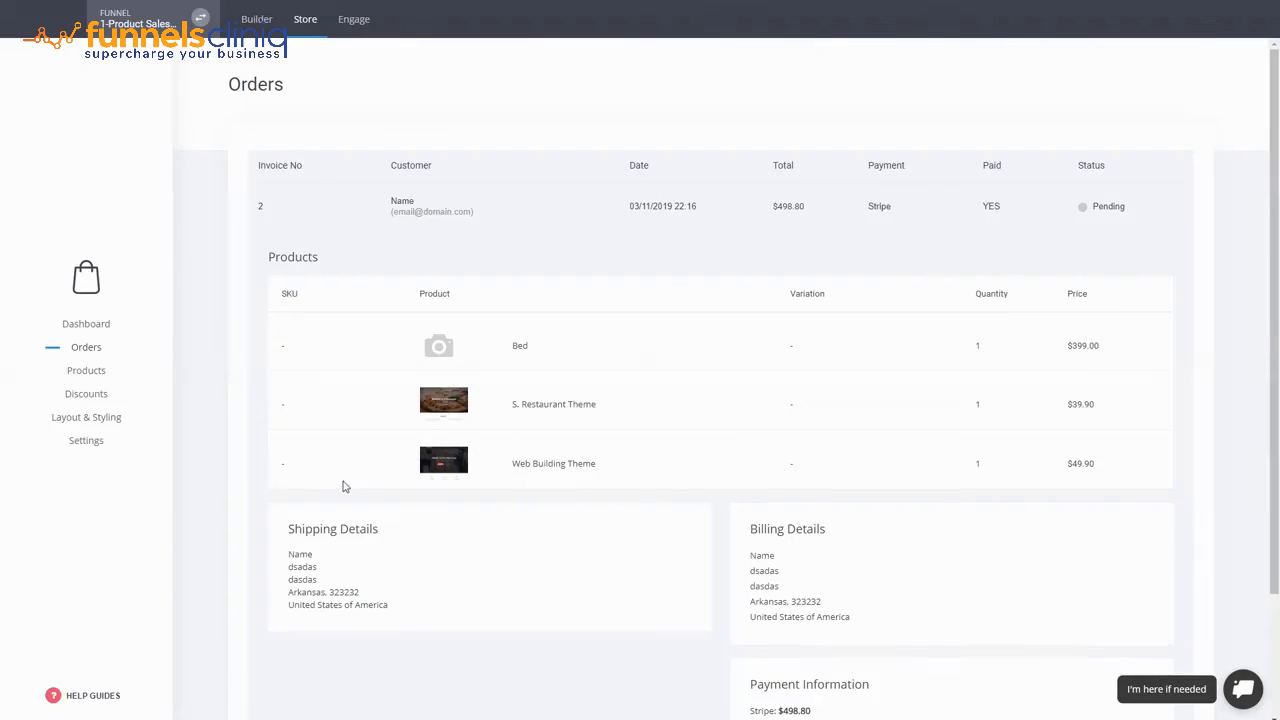
- Return to the Builder and scroll through the $399 Ultrasoft Comfi Bed sales page
{"action": "left_click", "coordinate": [250, 22]}
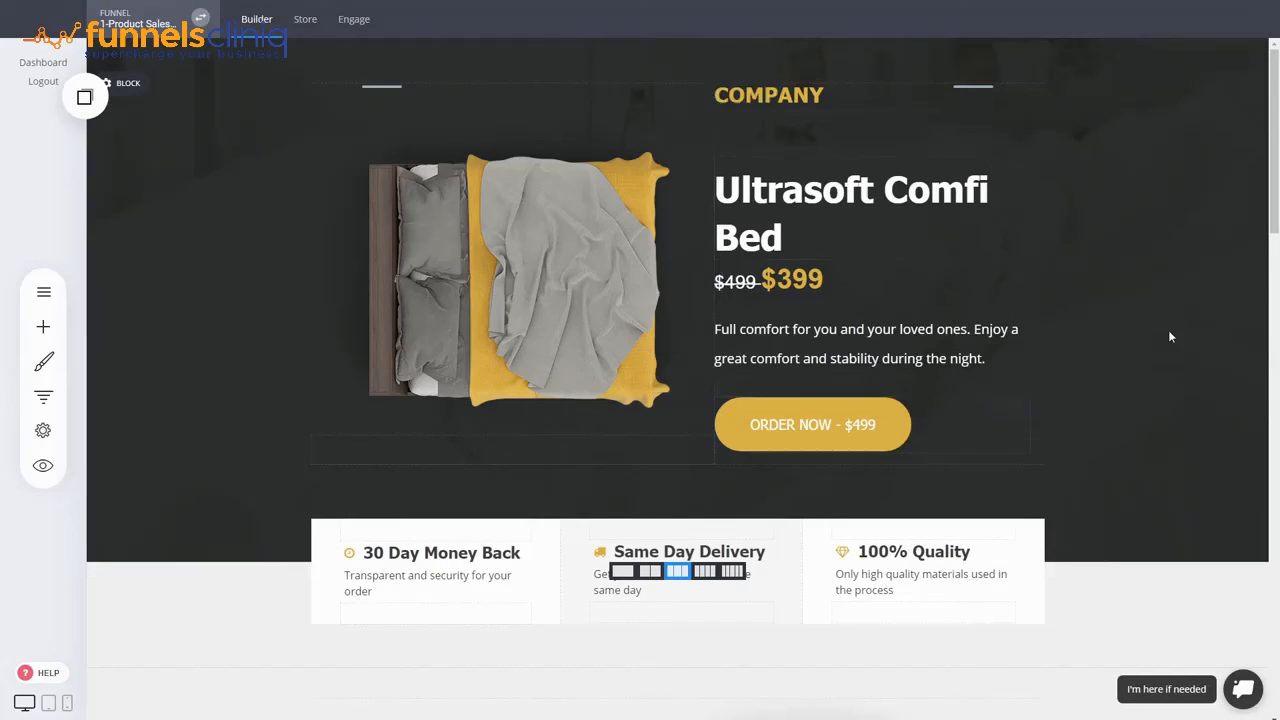
{"action": "scroll", "coordinate": [1170, 337], "scroll_direction": "down", "scroll_amount": 3}
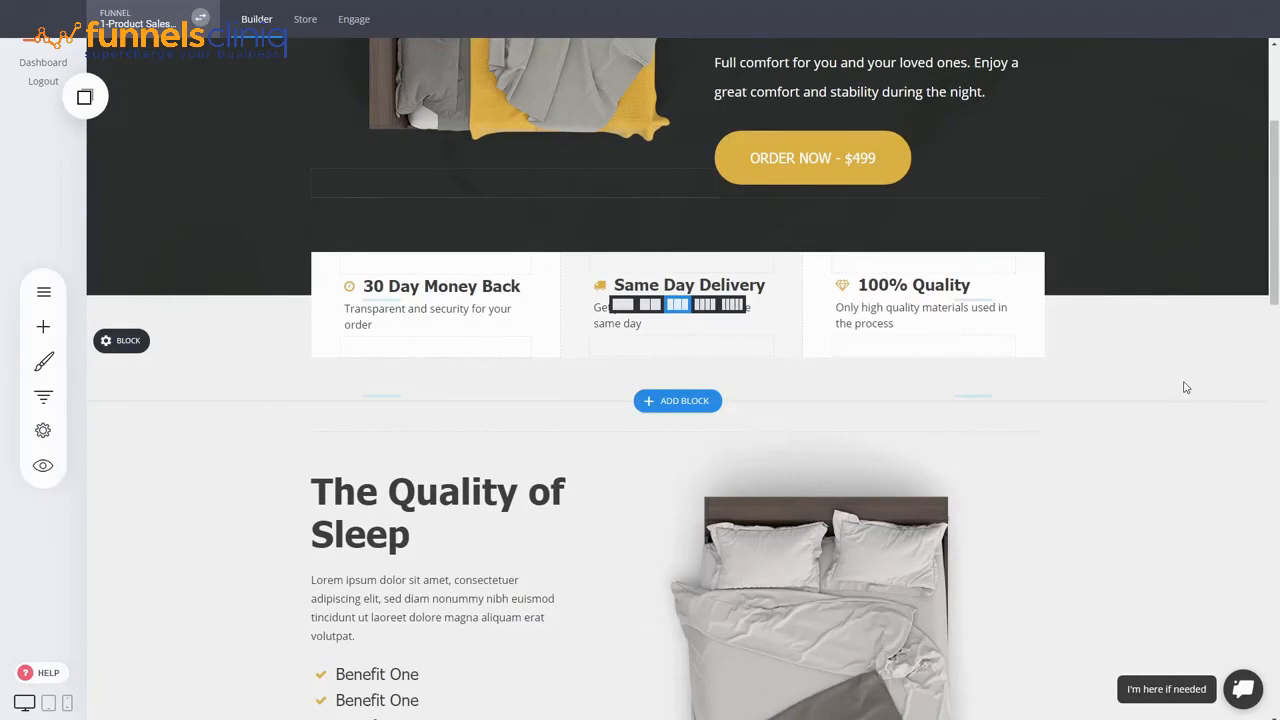
{"action": "scroll", "coordinate": [1185, 387], "scroll_direction": "up", "scroll_amount": 3}
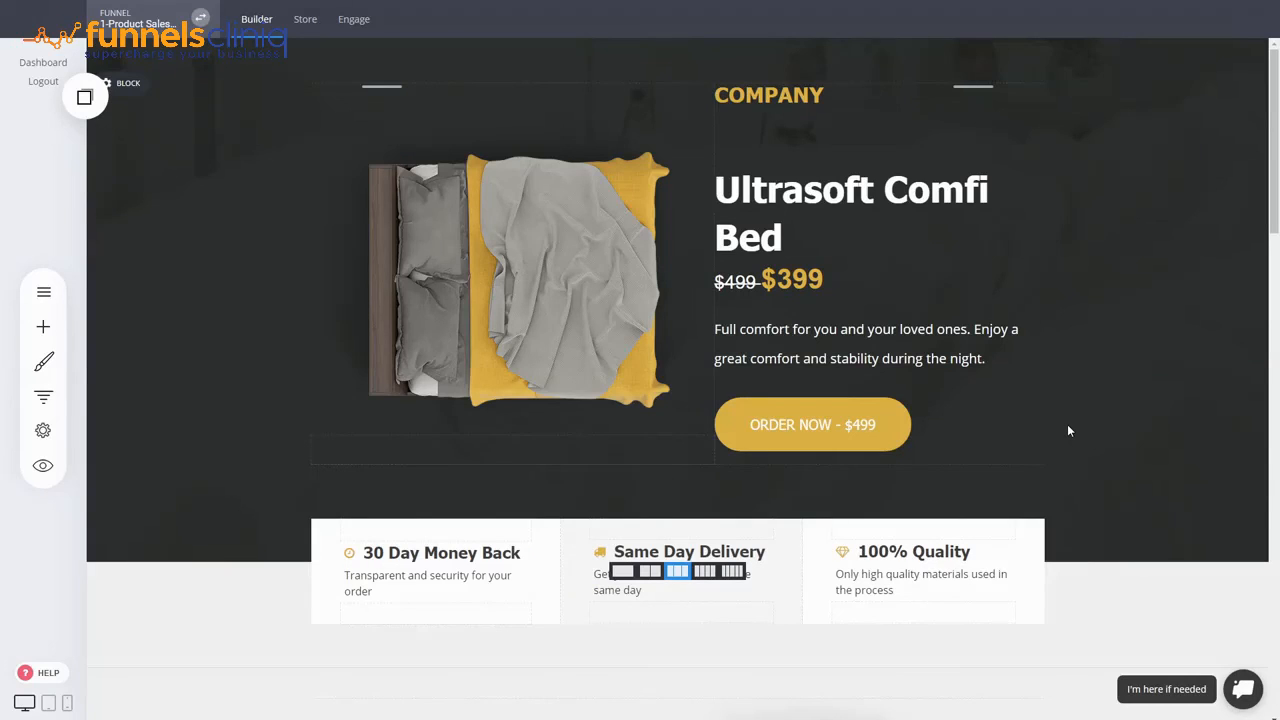
{"action": "scroll", "coordinate": [1063, 428], "scroll_direction": "down", "scroll_amount": 3}
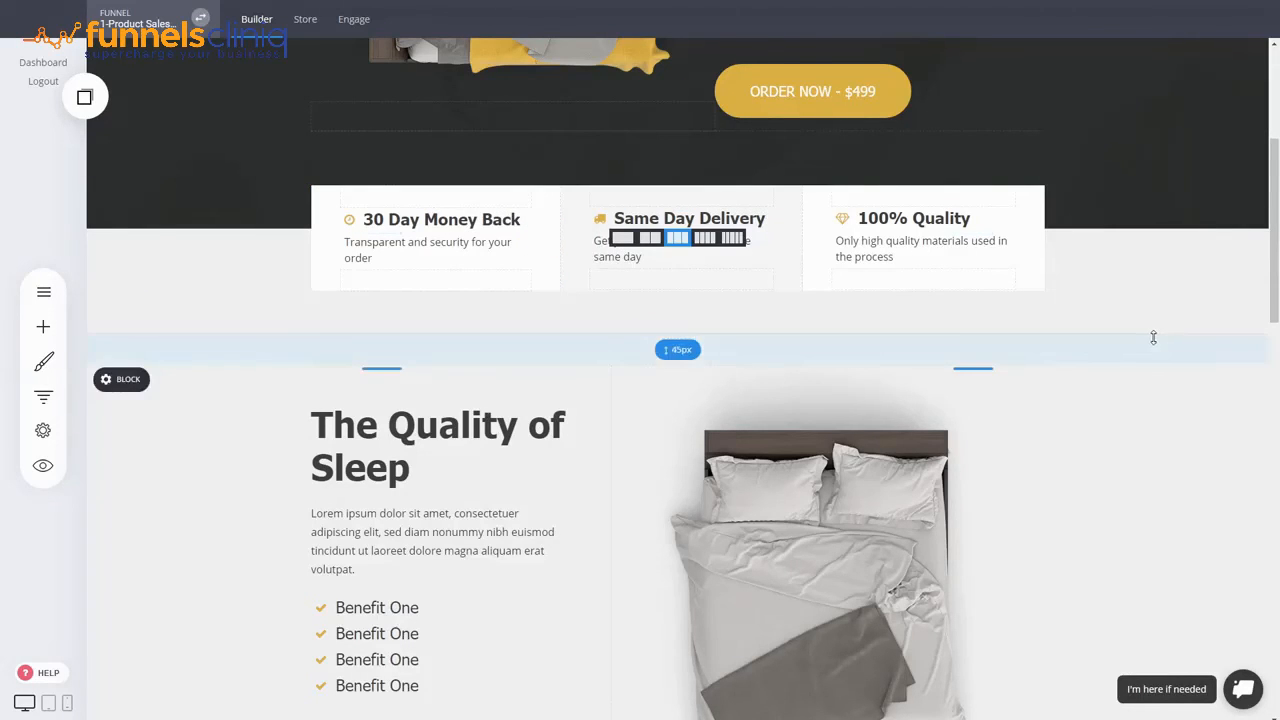
{"action": "scroll", "coordinate": [1153, 338], "scroll_direction": "up", "scroll_amount": 3}
{"action": "scroll", "coordinate": [1153, 336], "scroll_direction": "down", "scroll_amount": 1}
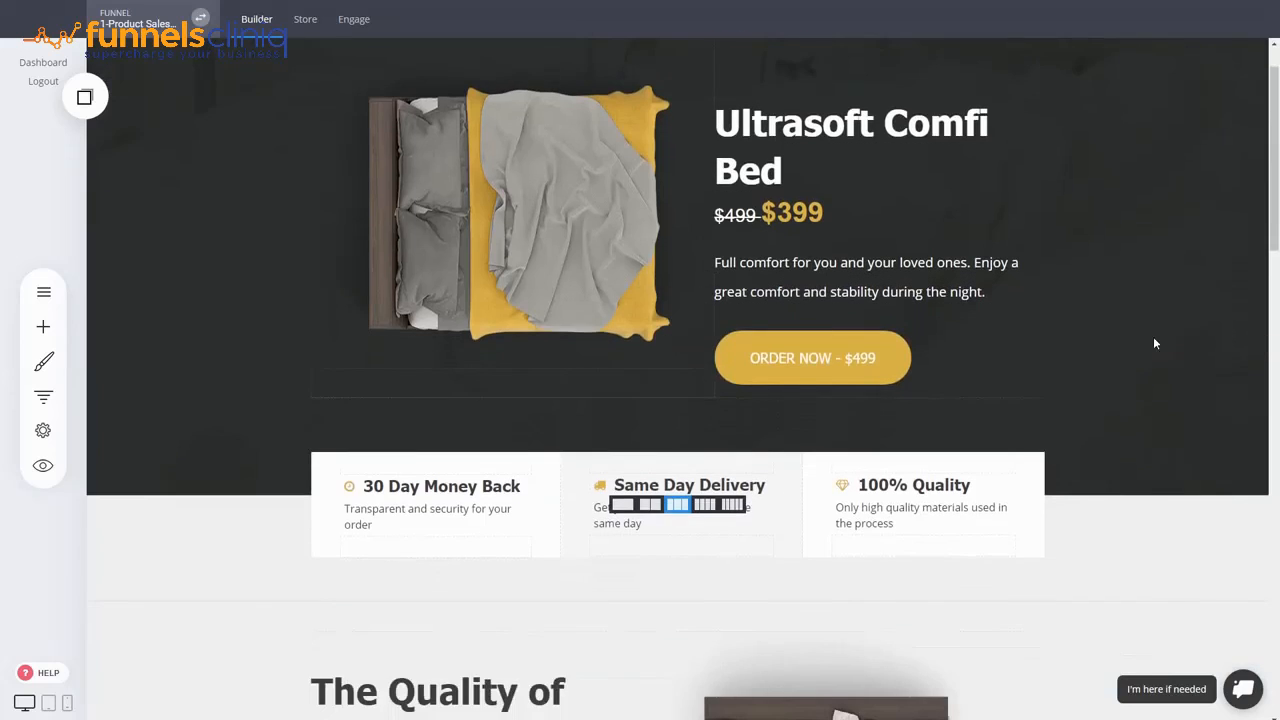
{"action": "scroll", "coordinate": [1153, 340], "scroll_direction": "down", "scroll_amount": 1}
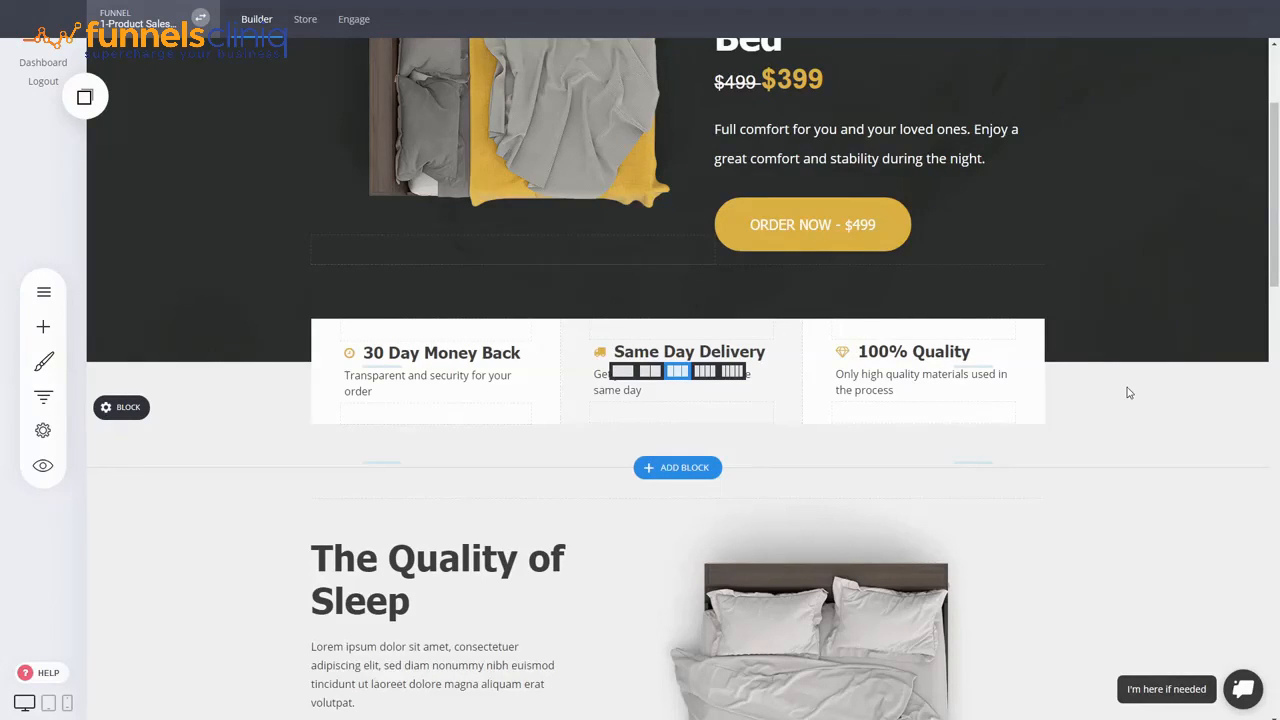
{"action": "left_click_drag", "start_coordinate": [1275, 185], "coordinate": [1273, 122]}
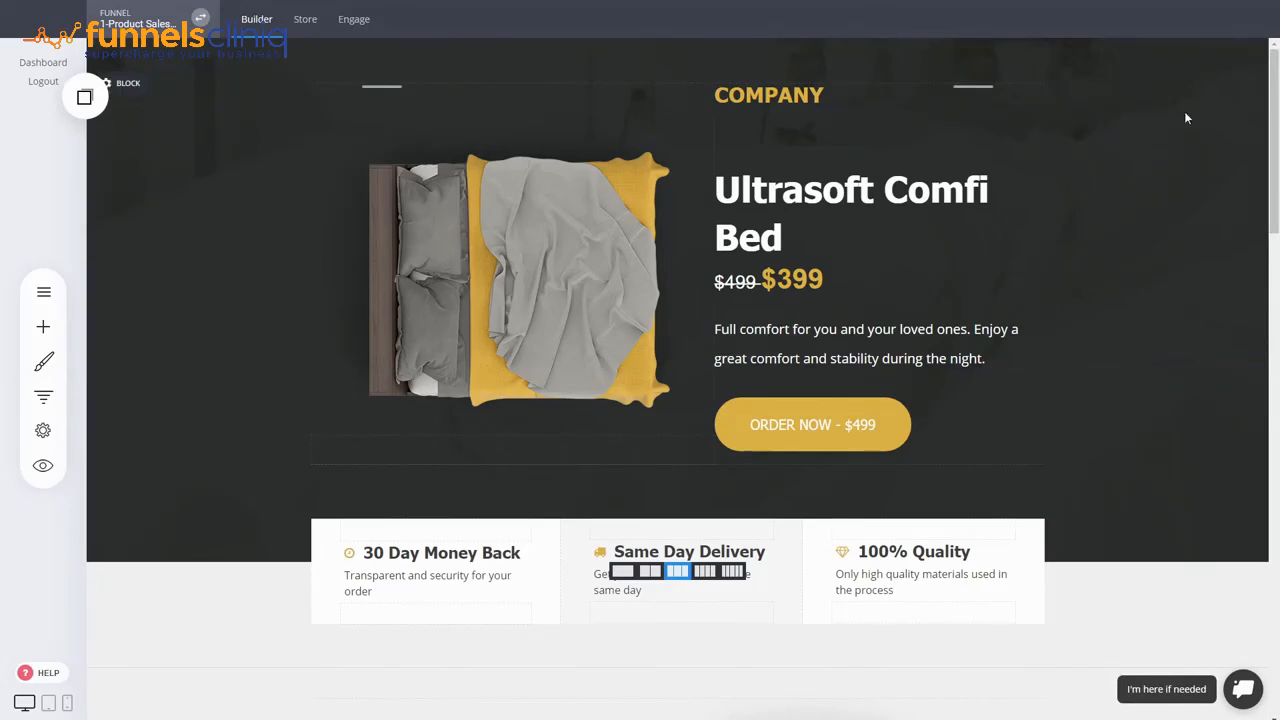
- In Engage, review the test contact's order details and all stored properties
{"action": "left_click", "coordinate": [360, 27]}
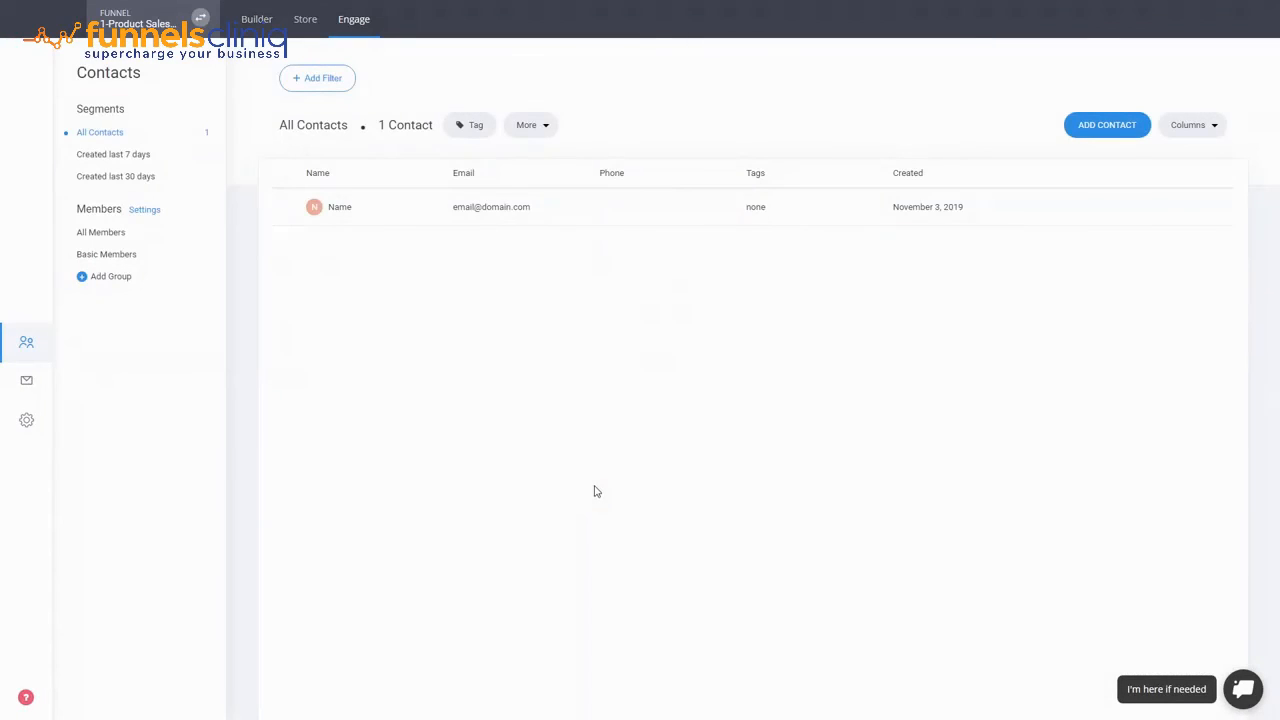
{"action": "left_click", "coordinate": [334, 212]}
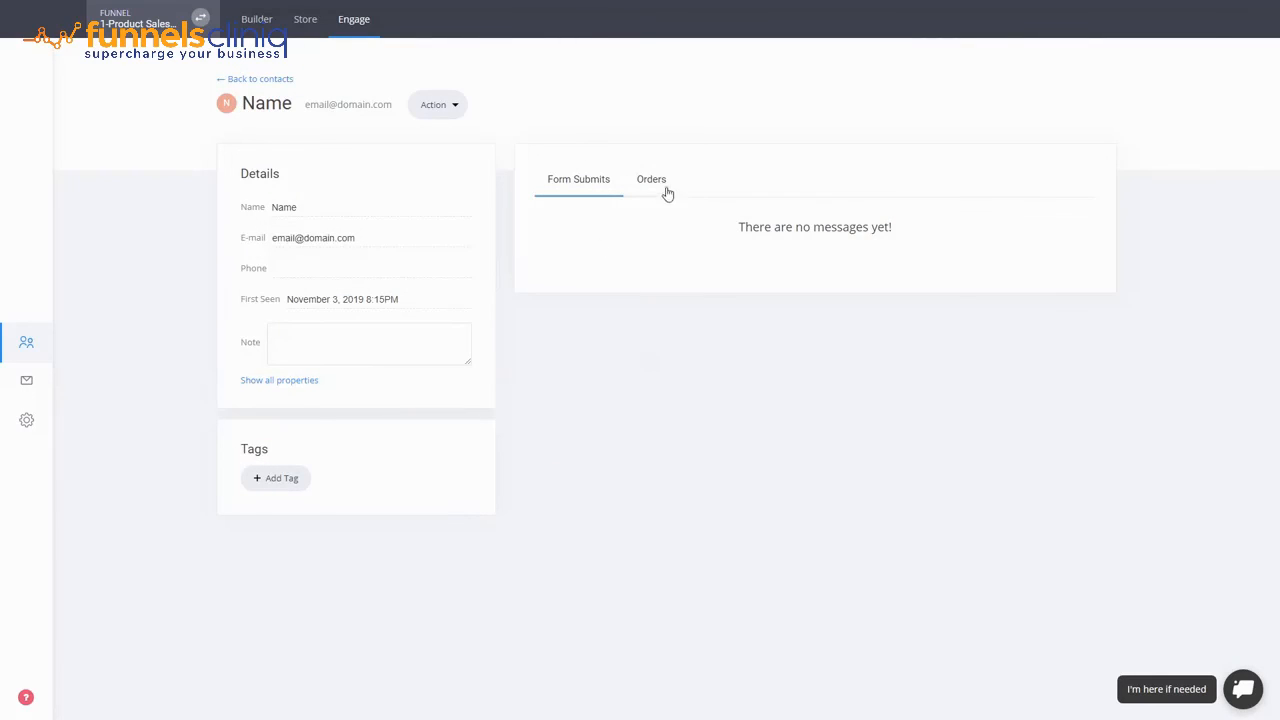
{"action": "left_click", "coordinate": [660, 181]}
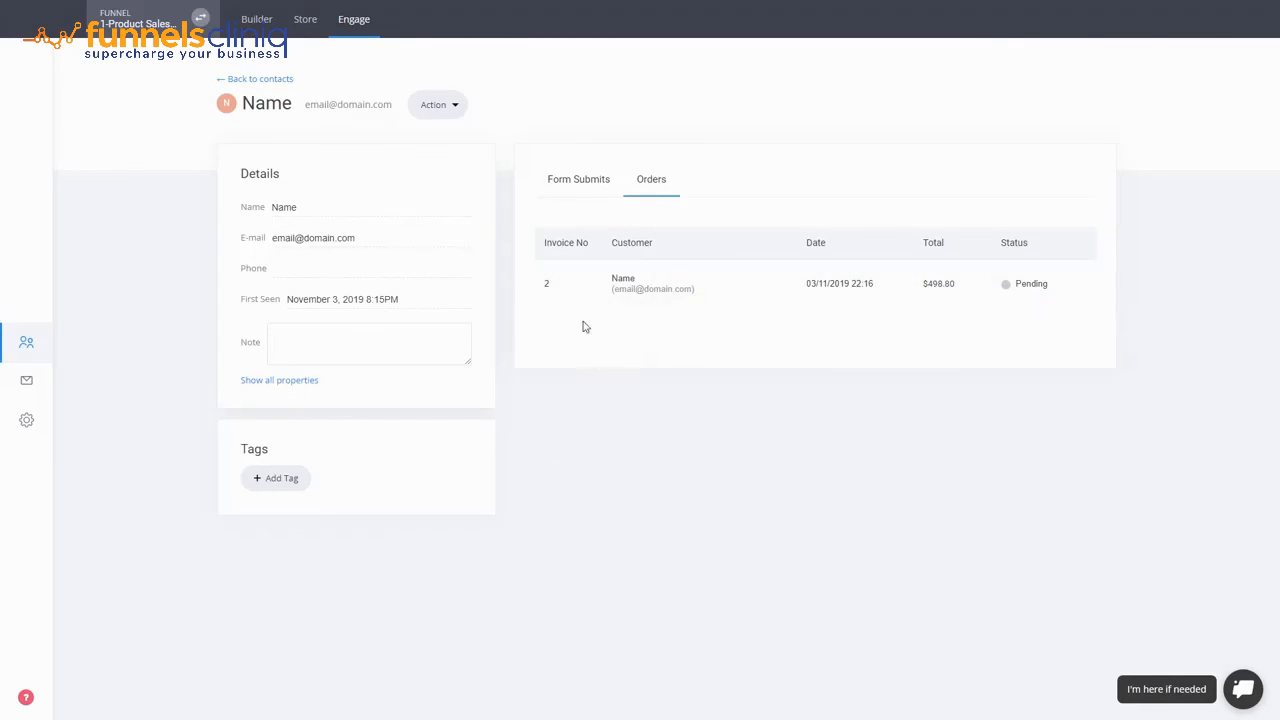
{"action": "left_click", "coordinate": [772, 293]}
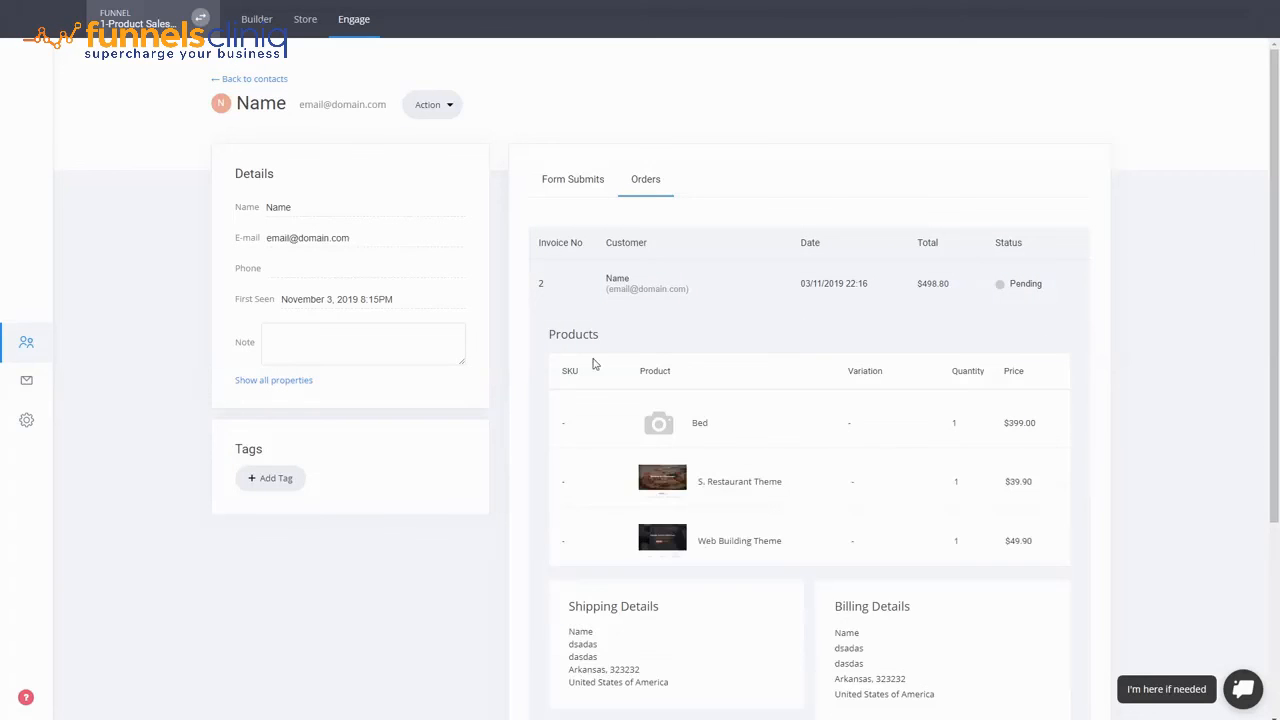
{"action": "scroll", "coordinate": [960, 534], "scroll_direction": "down", "scroll_amount": 3}
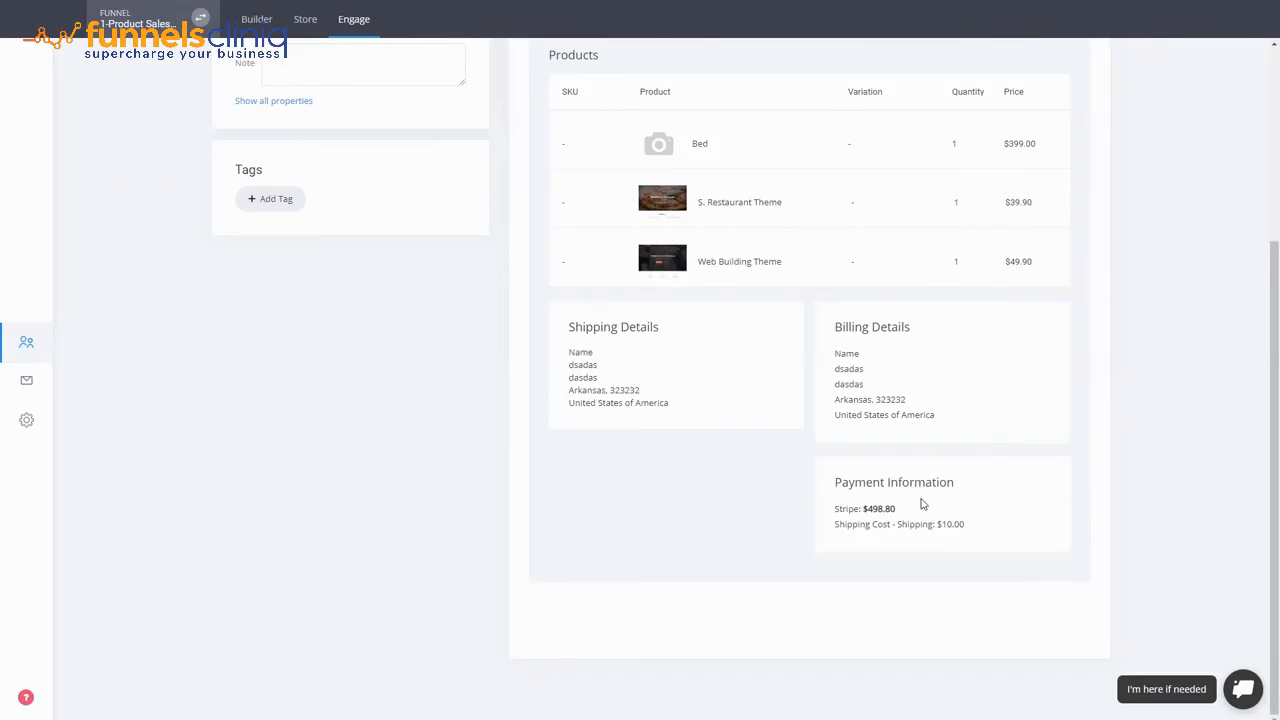
{"action": "scroll", "coordinate": [920, 502], "scroll_direction": "up", "scroll_amount": 3}
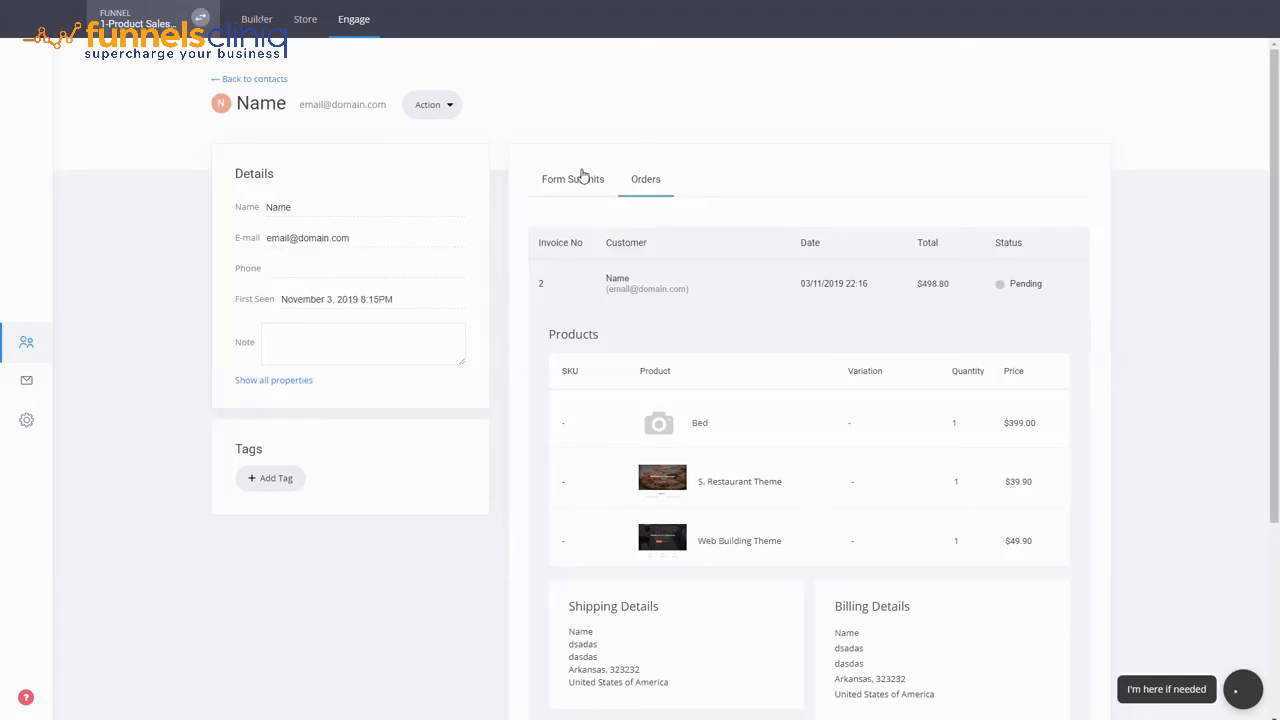
{"action": "left_click", "coordinate": [307, 380]}
{"action": "scroll", "coordinate": [307, 380], "scroll_direction": "down", "scroll_amount": 3}
{"action": "scroll", "coordinate": [414, 360], "scroll_direction": "up", "scroll_amount": 3}
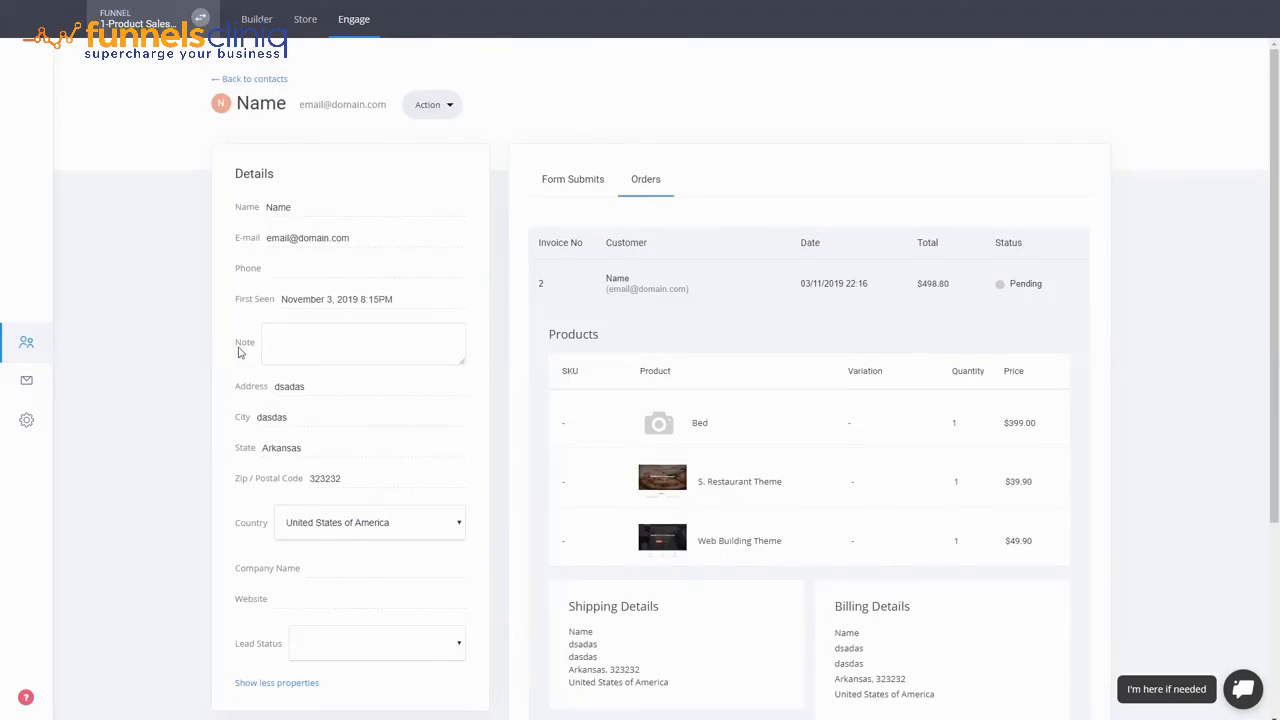
- Go back to the builder and show the 1-Product Sales Funnel steps panel
{"action": "left_click", "coordinate": [258, 80]}
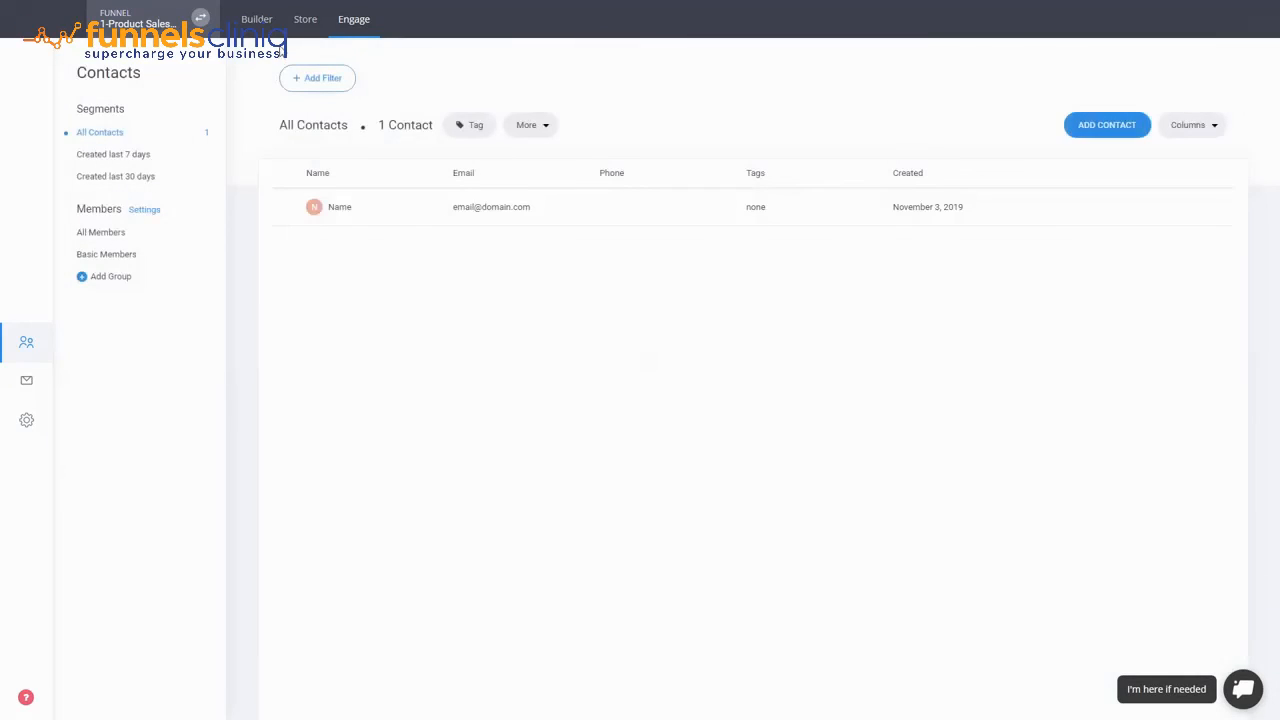
{"action": "left_click", "coordinate": [266, 24]}
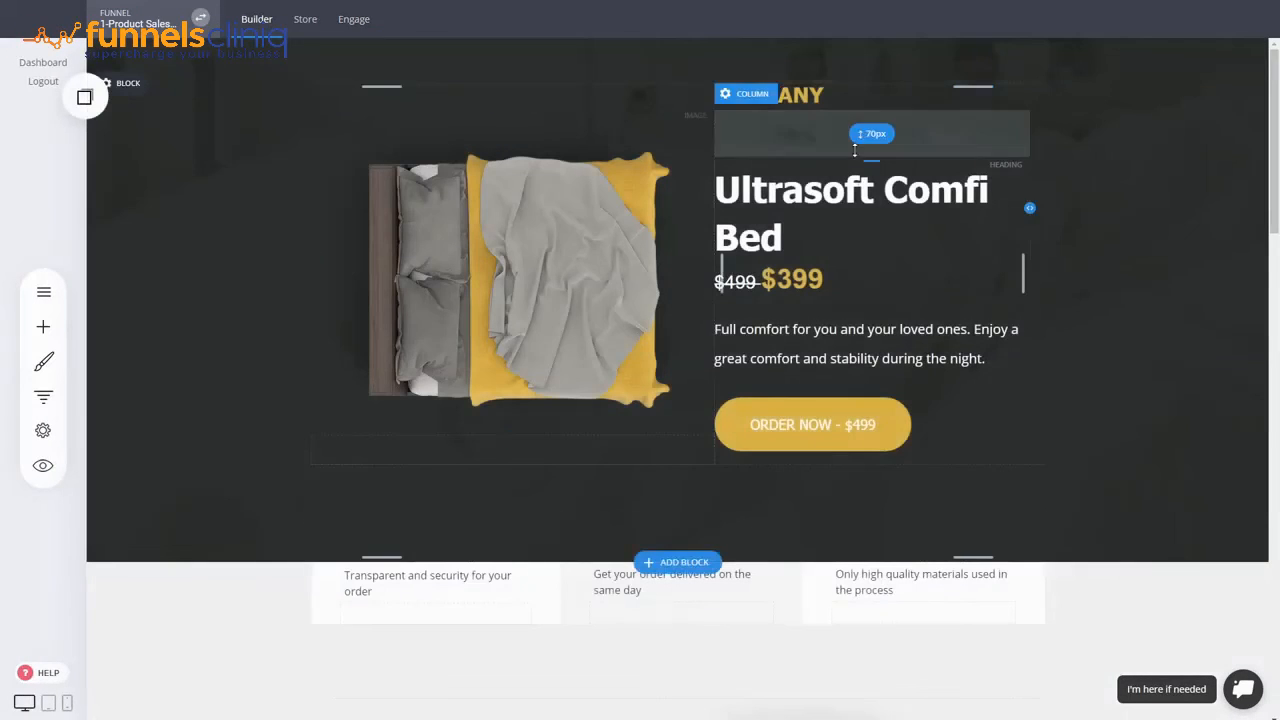
{"action": "left_click", "coordinate": [49, 409]}
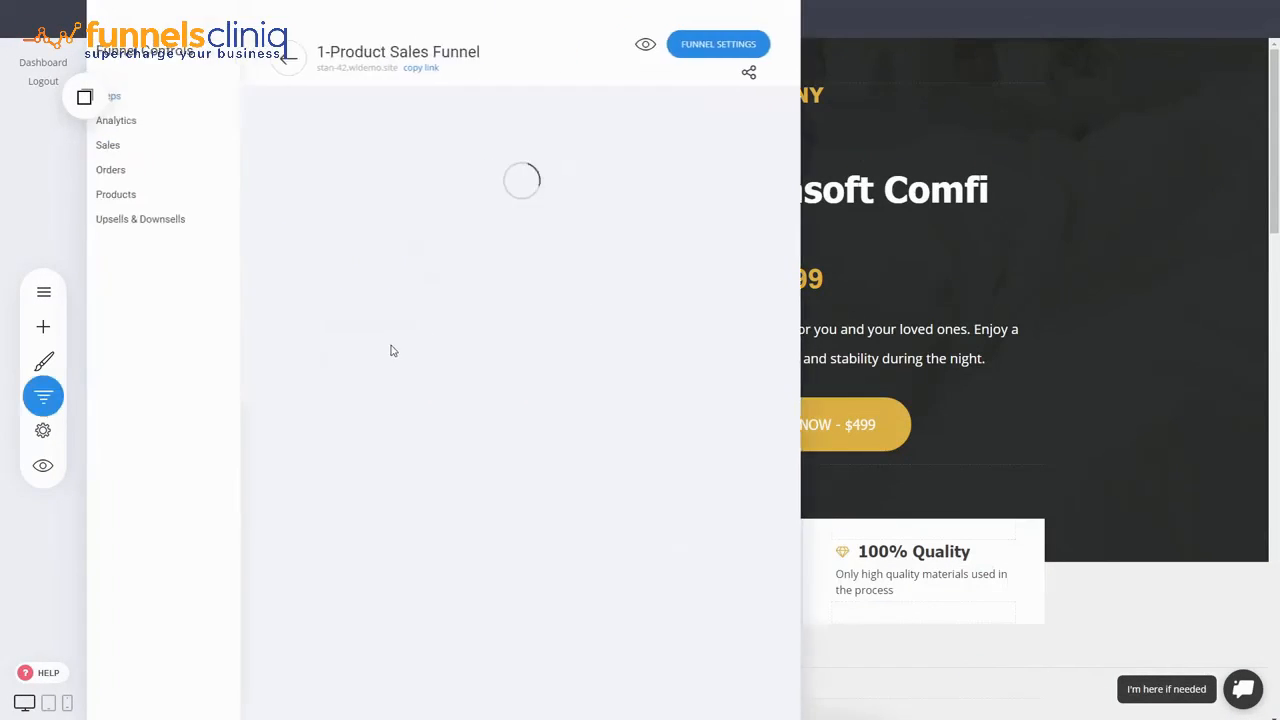